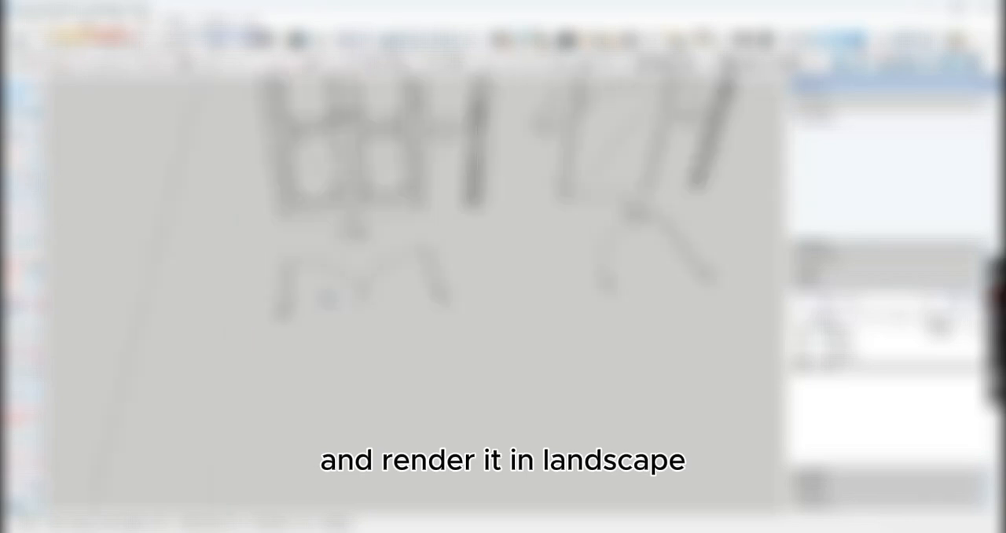
Step: Draw a vertical line from the outer corner of the door plan up to the top of the door elevation
shift+middle_drag(326, 298, 345, 339)
scroll(298, 353, up, 6)
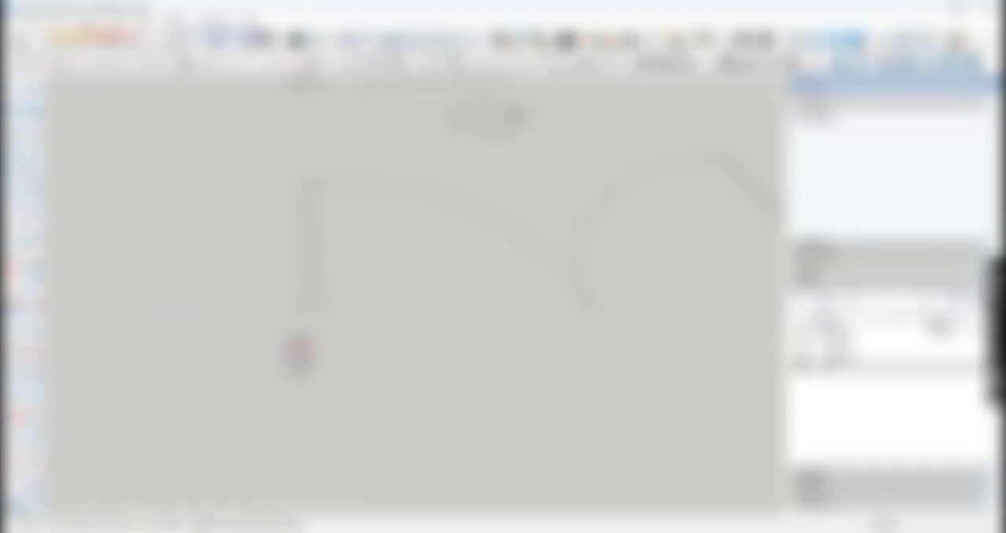
click(299, 353)
scroll(358, 271, down, 3)
key(Up)
scroll(351, 191, down, 2)
shift+middle_drag(351, 191, 293, 330)
scroll(313, 158, down, 2)
shift+middle_drag(310, 144, 276, 248)
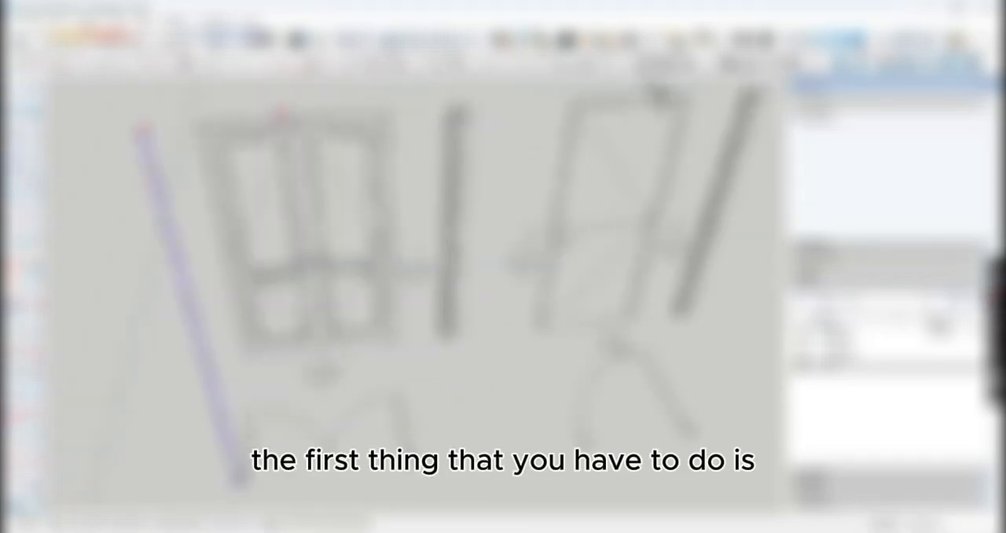
shift+middle_drag(349, 139, 381, 156)
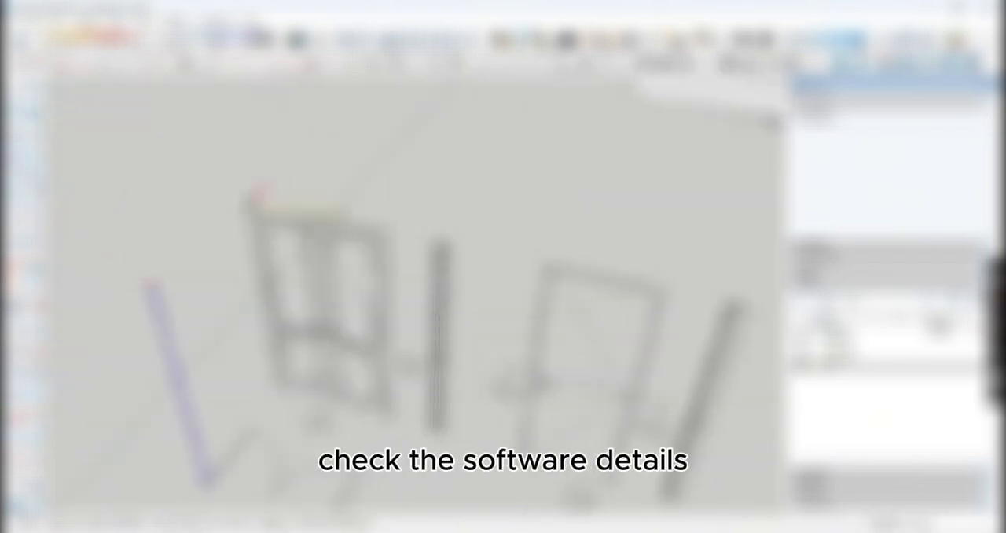
click(249, 206)
Step: Continue the frame path across the top along the red axis and add the vertical line on its other side
key(Right)
click(385, 229)
key(e)
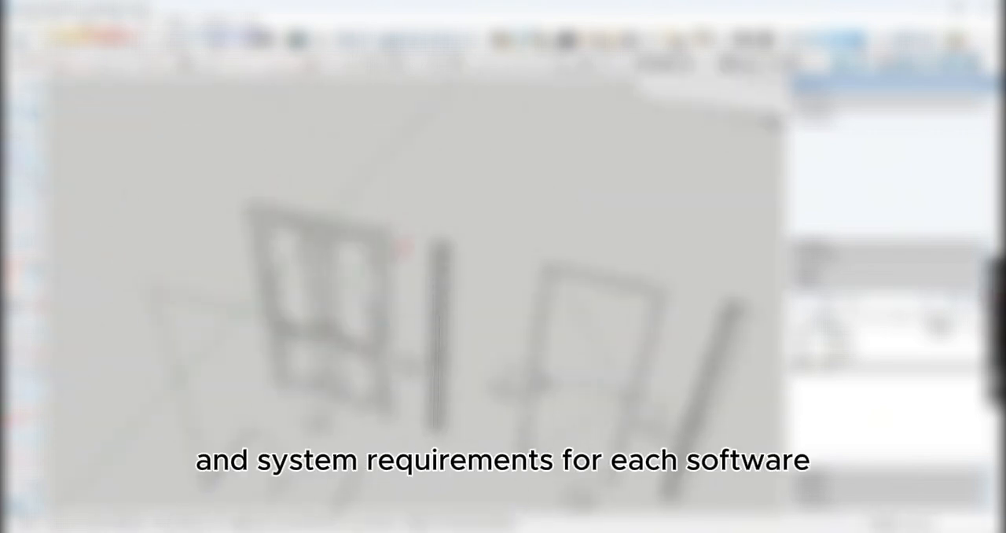
shift+middle_drag(397, 400, 424, 346)
key(Up)
scroll(365, 404, up, 6)
click(373, 386)
scroll(374, 388, down, 2)
scroll(366, 393, down, 4)
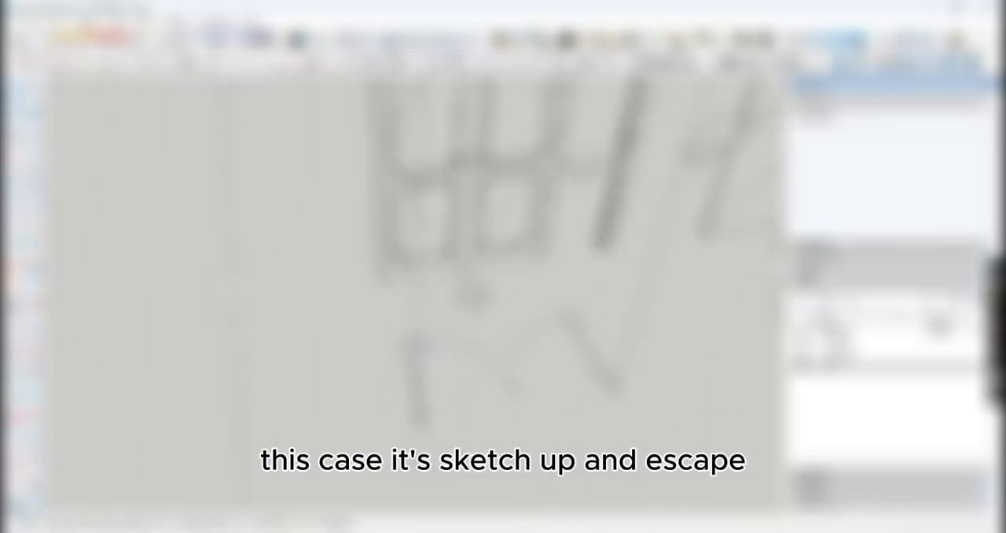
Step: Trace the stepped door frame profile in plan with lines until it closes into a face
click(453, 408)
middle_drag(453, 409, 338, 424)
scroll(338, 424, up, 4)
shift+middle_drag(265, 436, 440, 308)
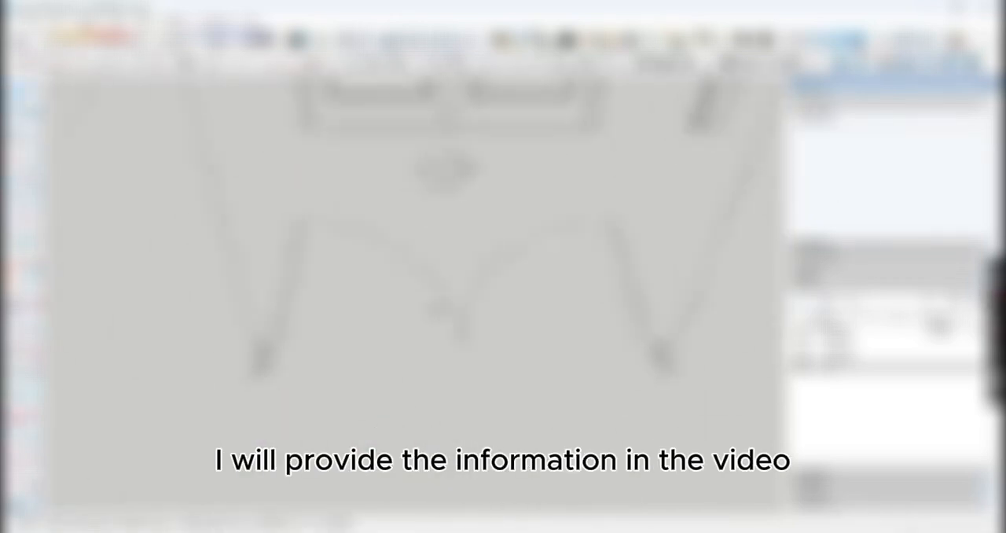
scroll(275, 348, up, 2)
scroll(283, 344, up, 5)
shift+middle_drag(306, 425, 333, 406)
scroll(333, 406, up, 2)
key(l)
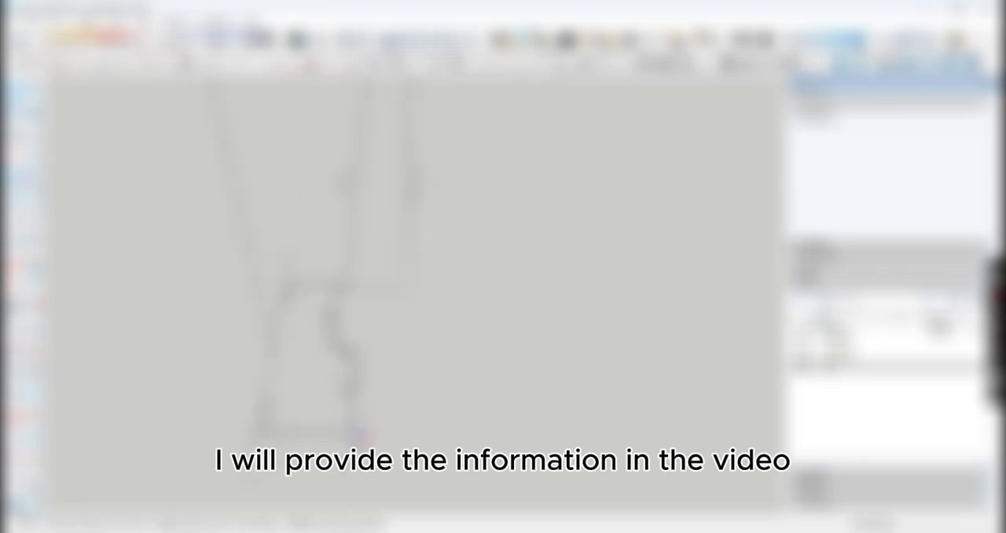
click(354, 426)
scroll(323, 354, up, 2)
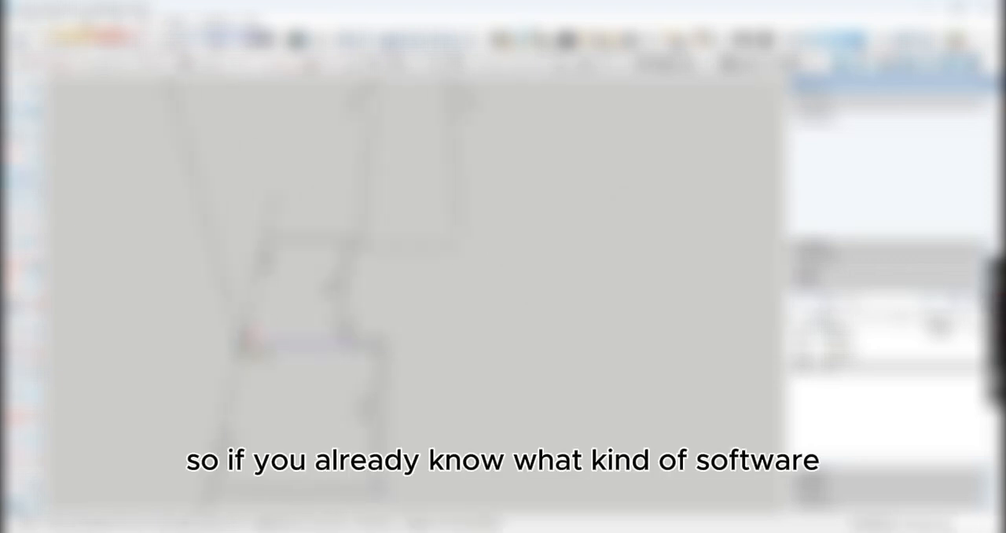
click(243, 339)
scroll(369, 330, up, 2)
click(236, 211)
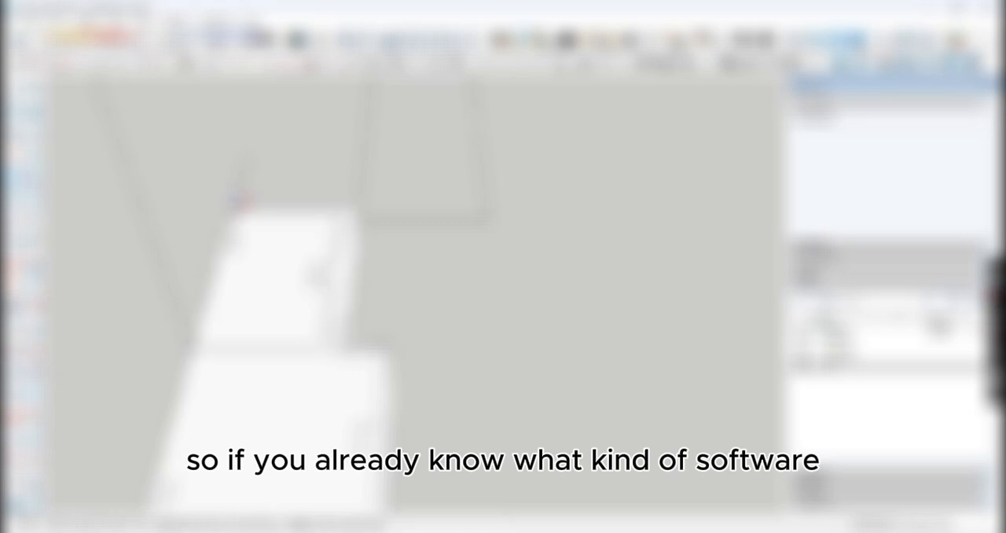
Step: Select the closed frame profile together with its connected path lines and group them
scroll(294, 330, down, 5)
key(space)
triple_click(296, 337)
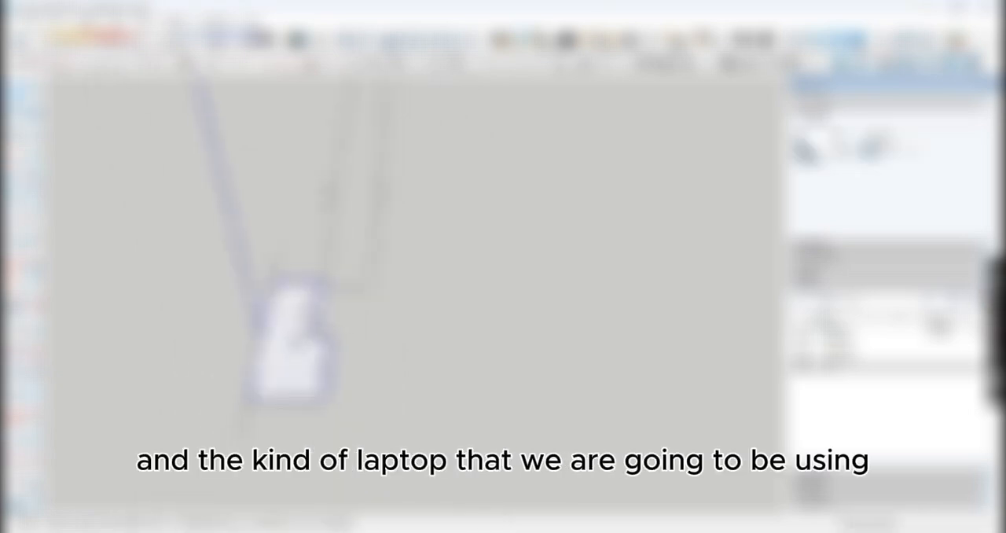
scroll(345, 336, down, 3)
key(ctrl+g)
Step: Extrude the frame profile along the grouped path with Follow Me to form the door frame
scroll(375, 335, down, 5)
key(m)
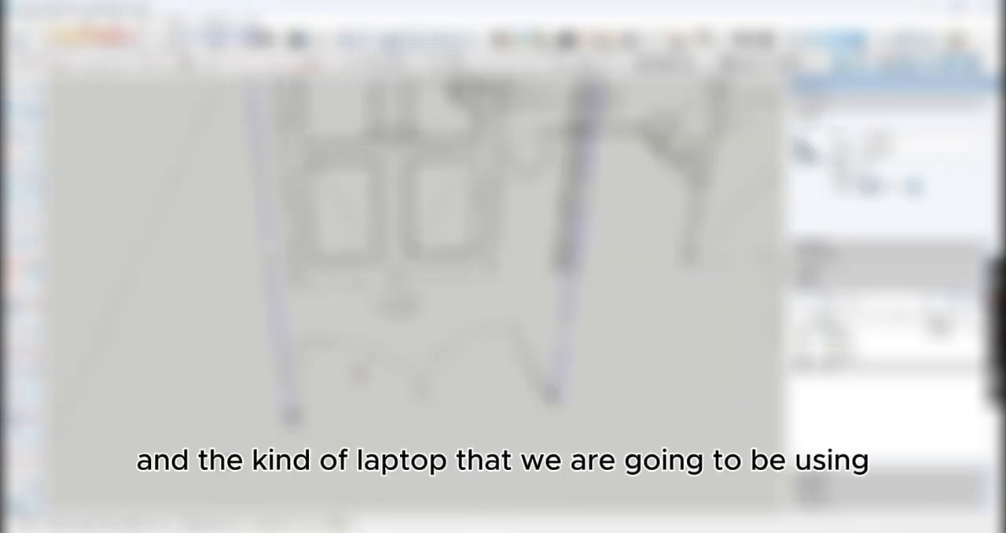
middle_drag(360, 373, 364, 422)
scroll(364, 422, down, 2)
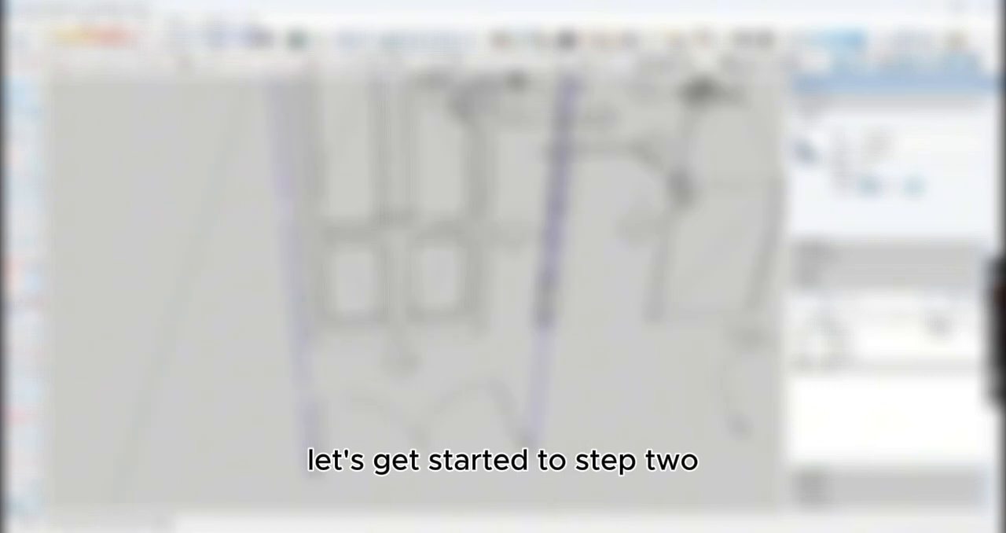
click(34, 278)
scroll(318, 473, up, 2)
click(316, 472)
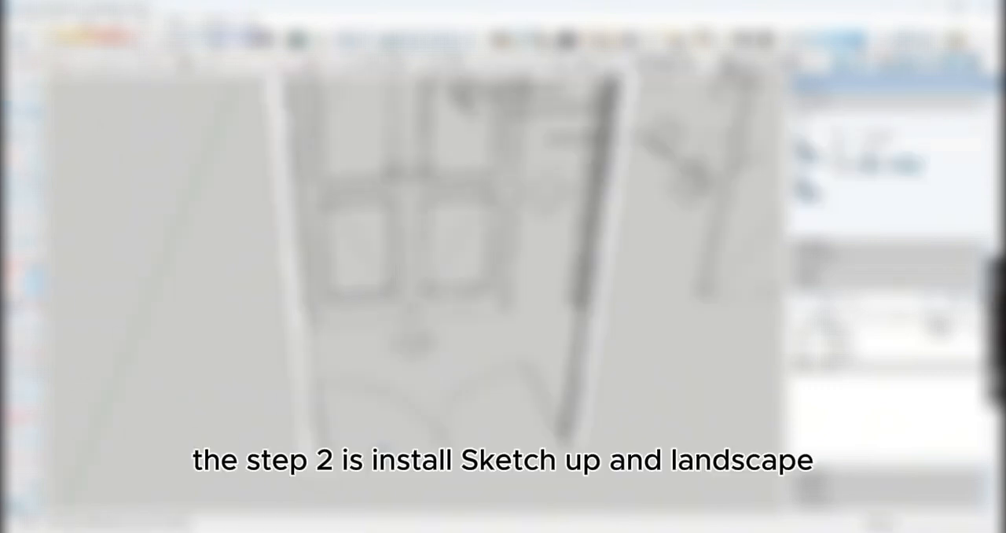
mouse_move(503, 458)
middle_down()
mouse_move(564, 425)
mouse_move(534, 290)
mouse_move(470, 251)
mouse_move(482, 245)
middle_up()
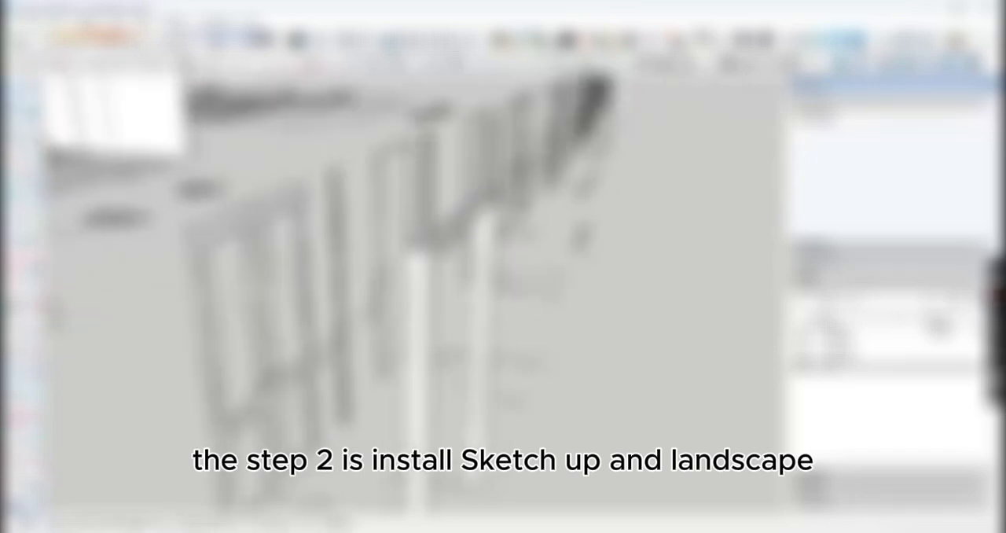
double_click(448, 239)
right_click(450, 238)
click(503, 336)
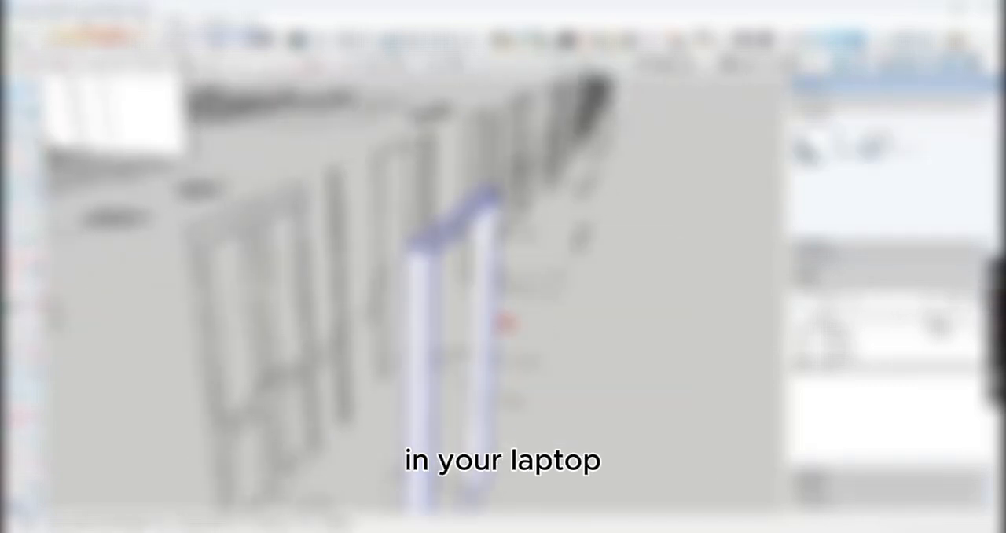
middle_drag(505, 322, 370, 314)
double_click(343, 267)
key(p)
middle_drag(500, 330, 351, 307)
mouse_move(355, 365)
middle_down()
mouse_move(355, 377)
mouse_move(475, 457)
mouse_move(456, 335)
mouse_move(545, 403)
middle_up()
scroll(385, 287, up, 5)
scroll(378, 287, up, 6)
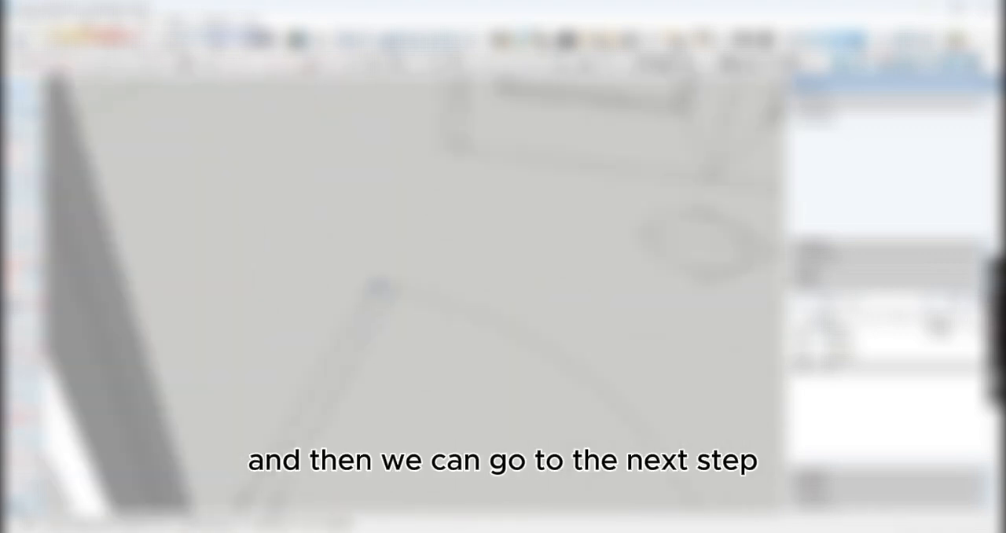
key(r)
scroll(416, 292, down, 4)
middle_drag(422, 345, 404, 332)
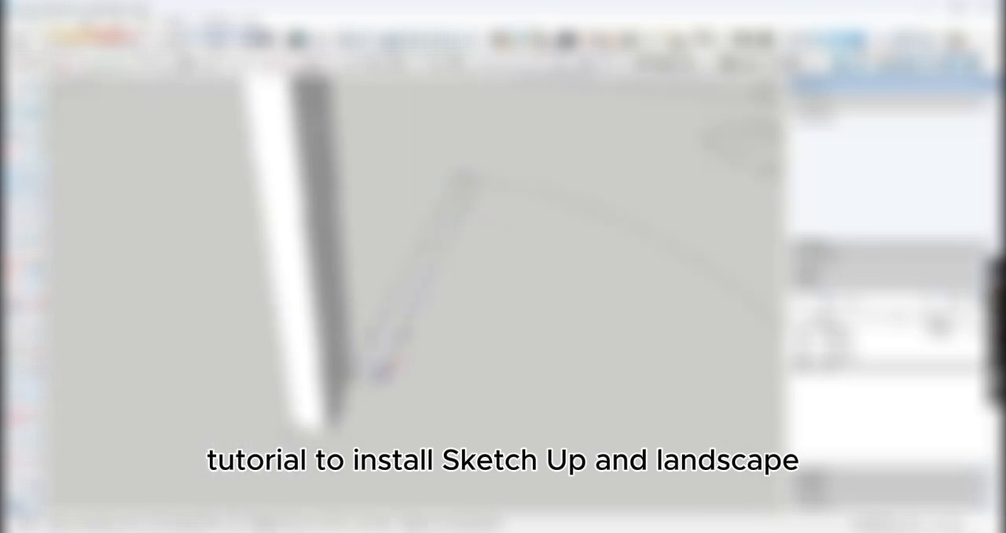
click(378, 383)
key(space)
click(365, 382)
scroll(367, 381, down, 3)
scroll(414, 264, up, 6)
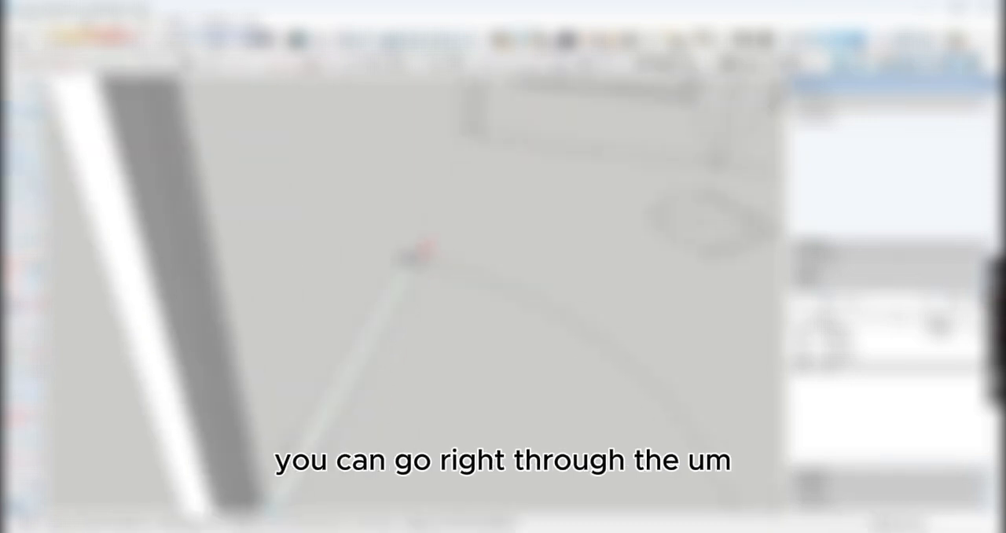
click(415, 266)
key(space)
scroll(415, 302, down, 1)
click(407, 307)
scroll(405, 311, down, 2)
mouse_move(405, 311)
middle_down()
mouse_move(307, 344)
mouse_move(140, 344)
middle_up()
key(Delete)
Step: Draw a long, narrow rectangle starting at the base of the door frame and select its face
scroll(185, 276, up, 2)
scroll(612, 257, up, 2)
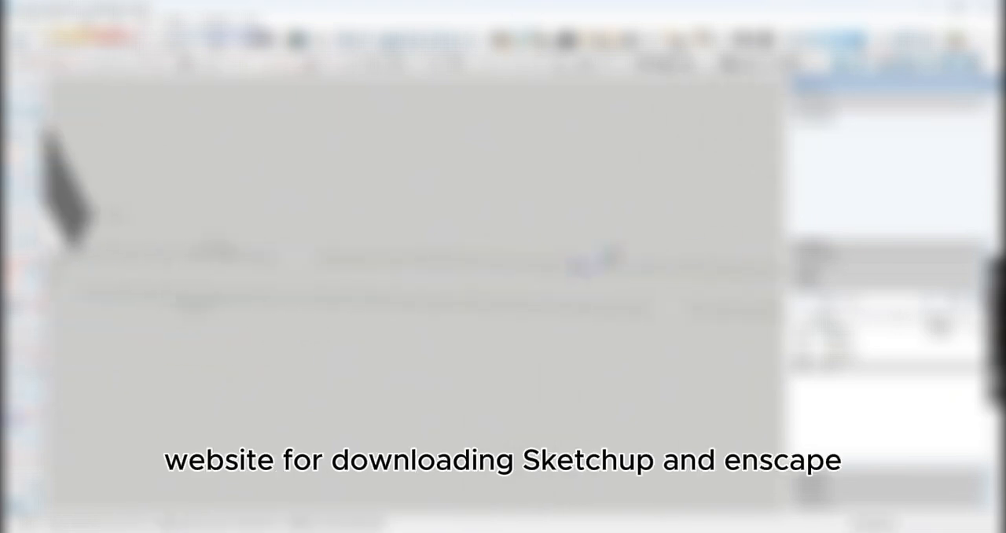
scroll(756, 253, up, 1)
scroll(656, 261, down, 2)
key(r)
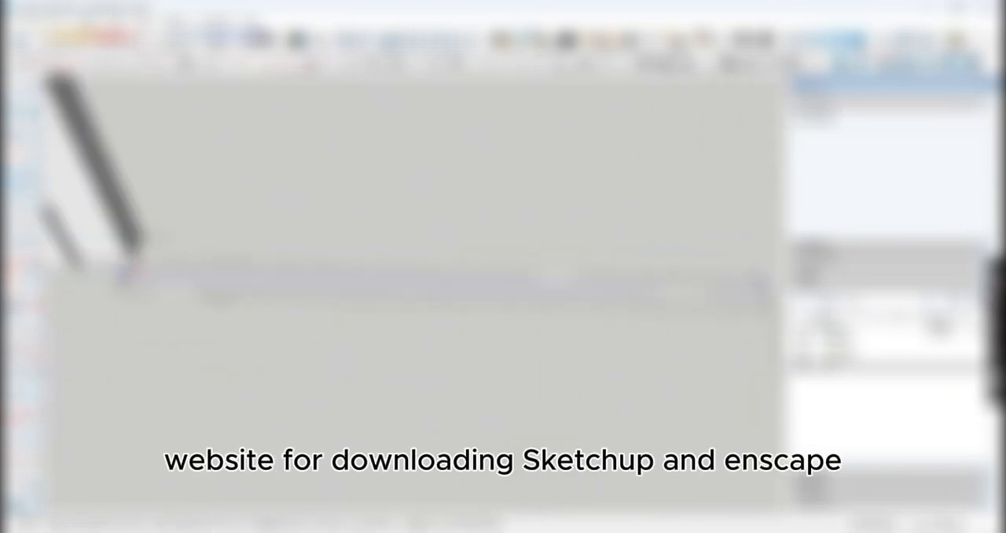
click(125, 275)
key(space)
click(362, 280)
right_click(363, 279)
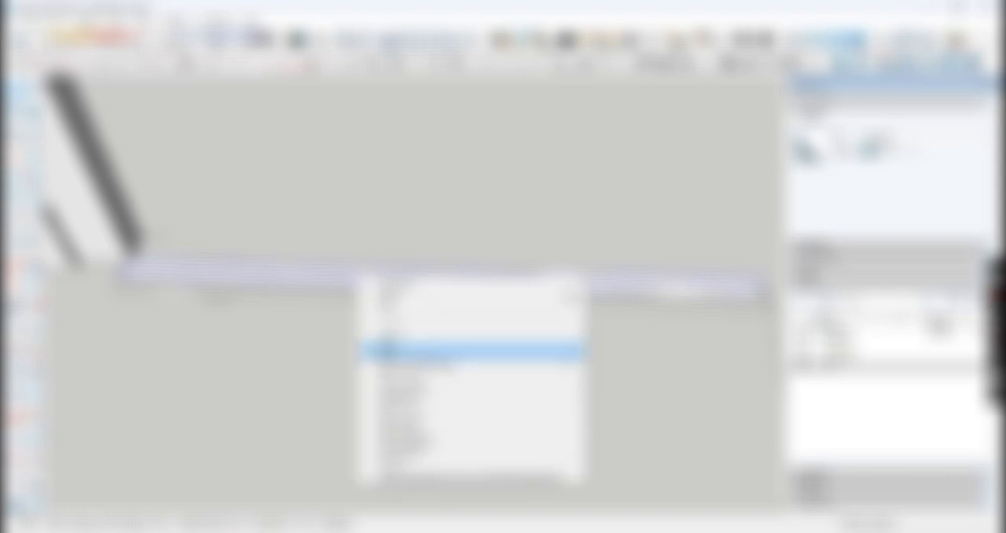
click(408, 348)
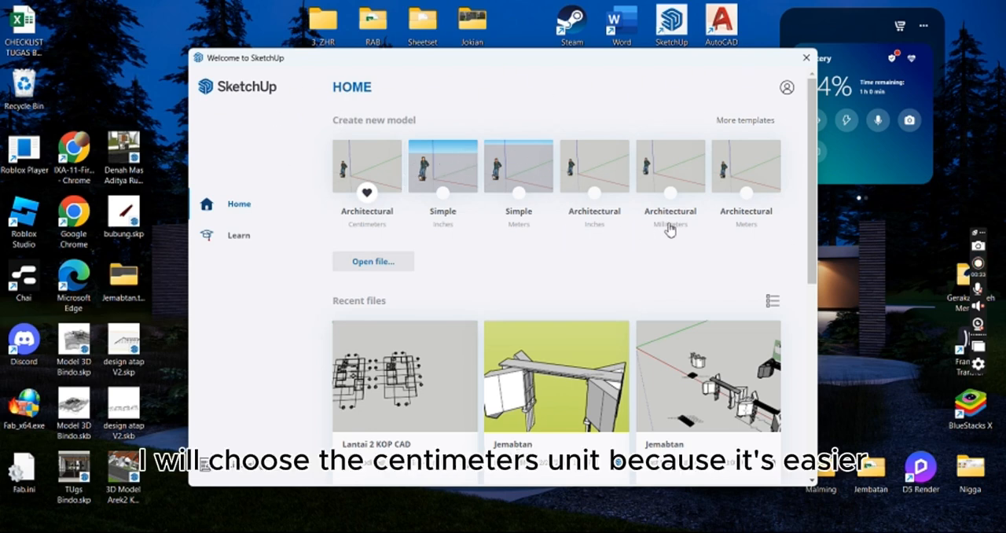
Step: Create a new model from the Architectural Centimeters template and dismiss the Enscape welcome window and update notification
click(383, 210)
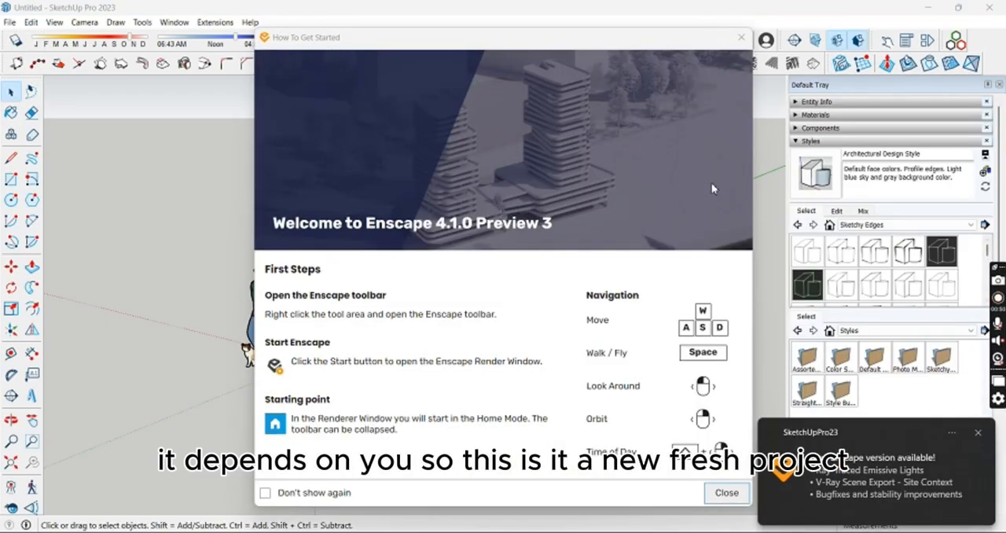
click(741, 40)
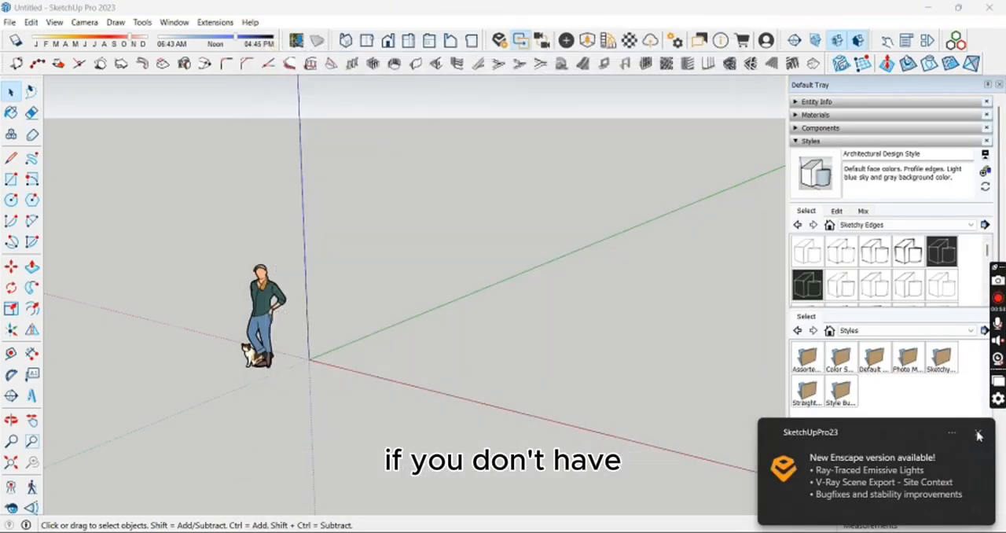
click(977, 432)
middle_drag(347, 343, 395, 339)
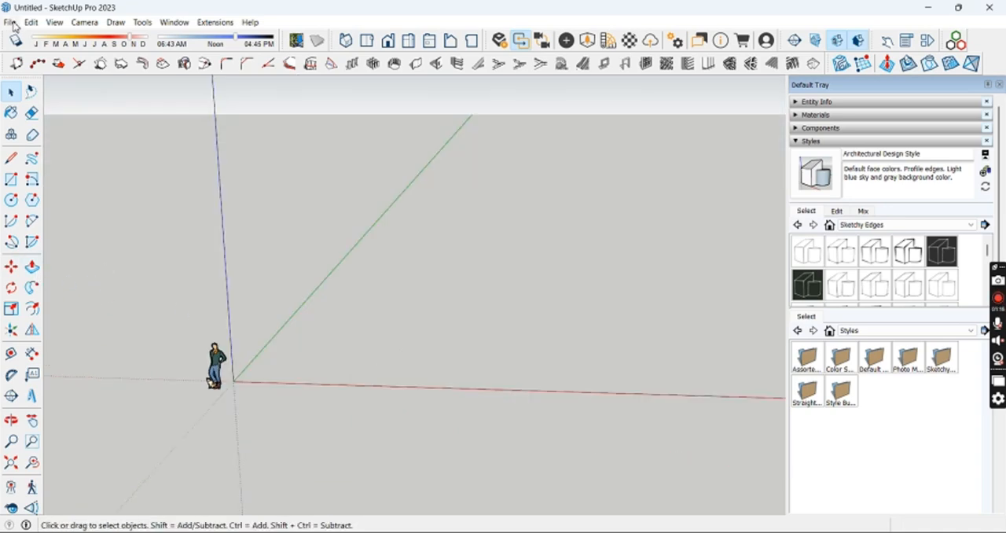
Step: Import the AutoCAD drawing LANTAI 2 KOP CAD.dwg into the model and close the import result
click(11, 22)
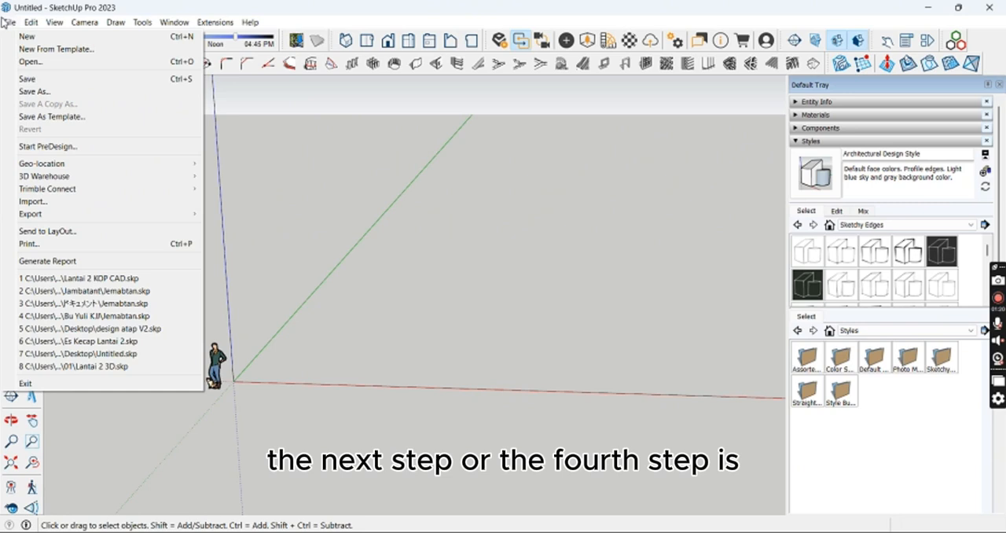
click(33, 202)
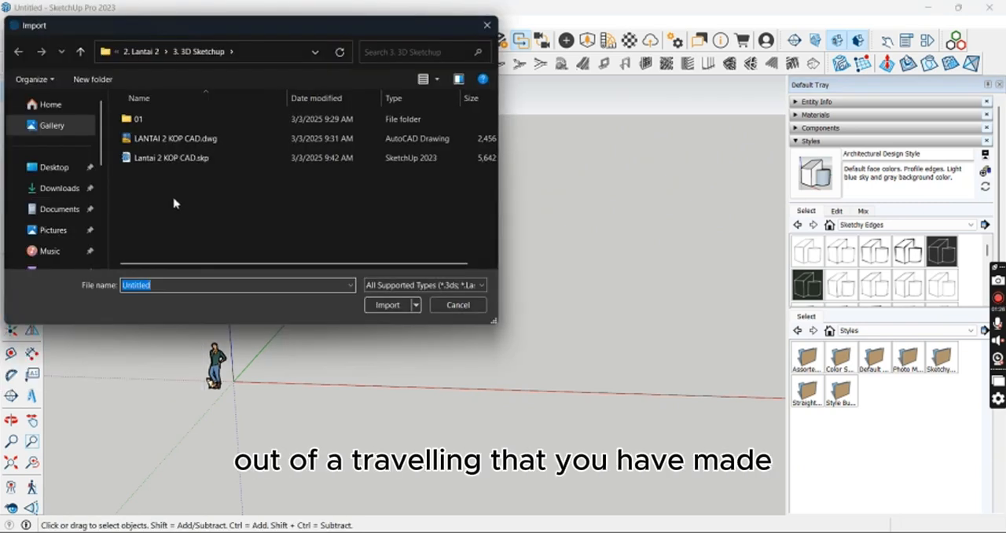
click(196, 143)
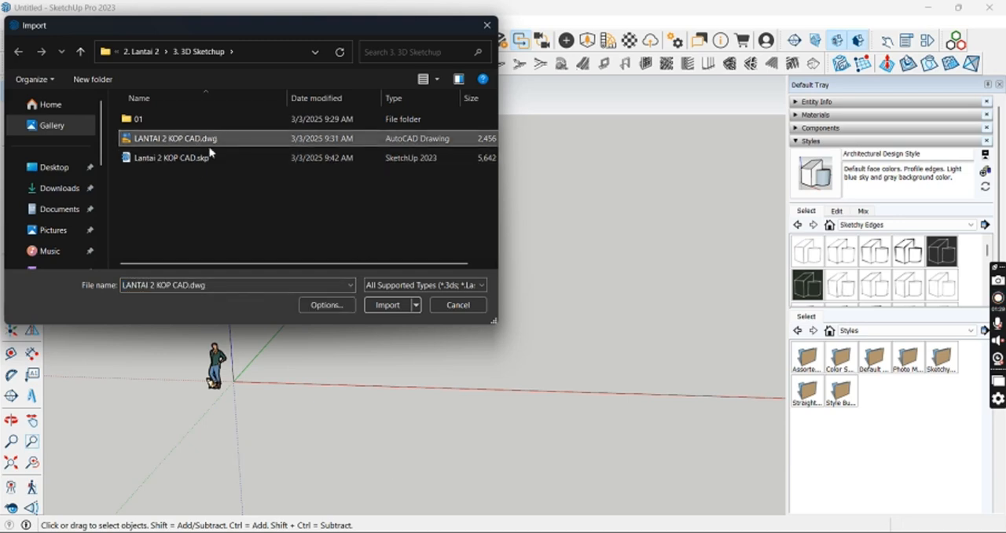
click(388, 305)
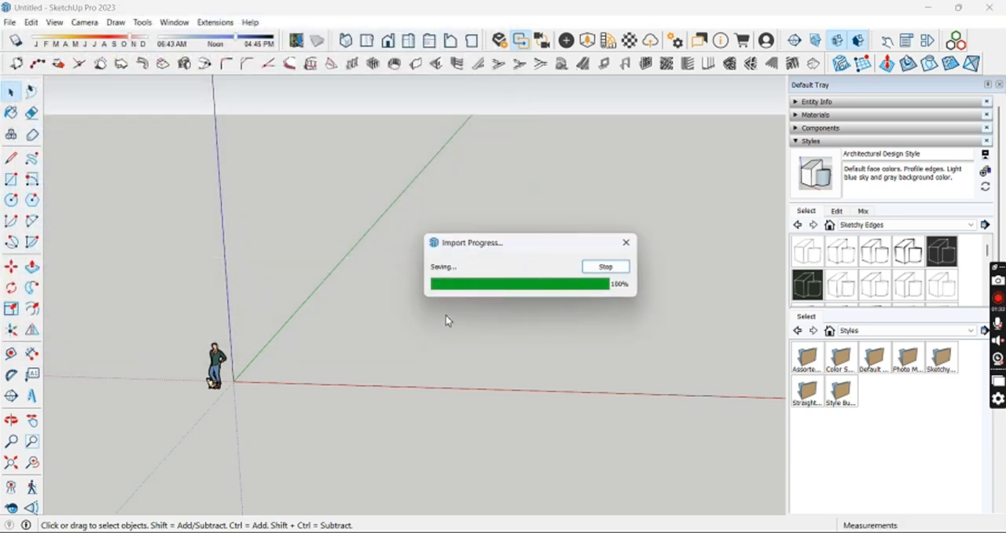
click(555, 349)
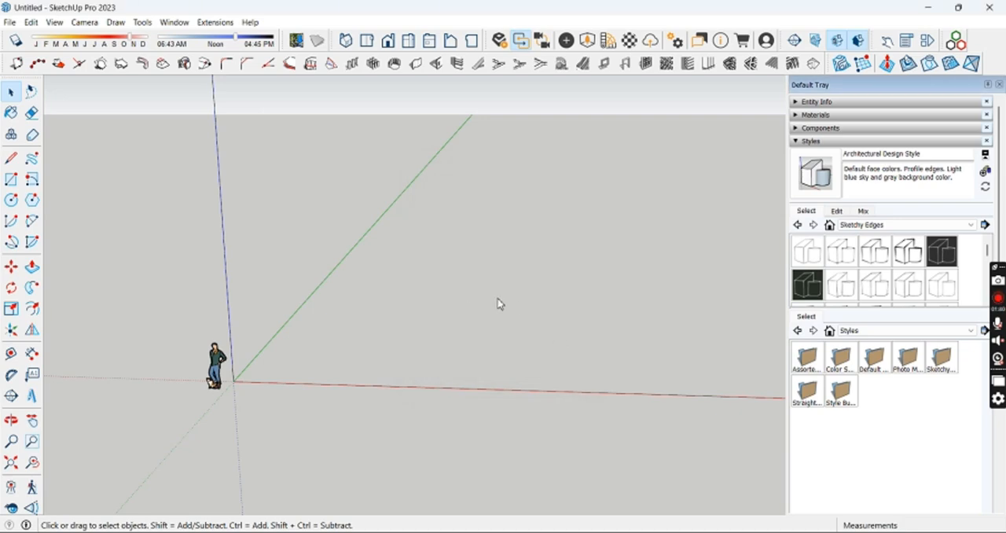
middle_drag(501, 303, 597, 369)
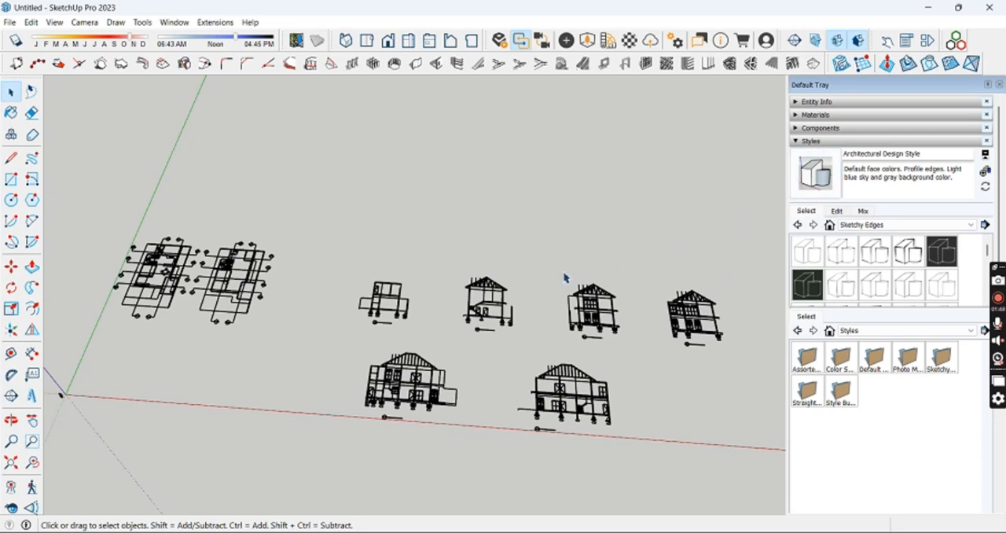
Step: Turn off Profiles in the edge settings of the current style so the imported drawing has thin lines
click(837, 211)
click(797, 229)
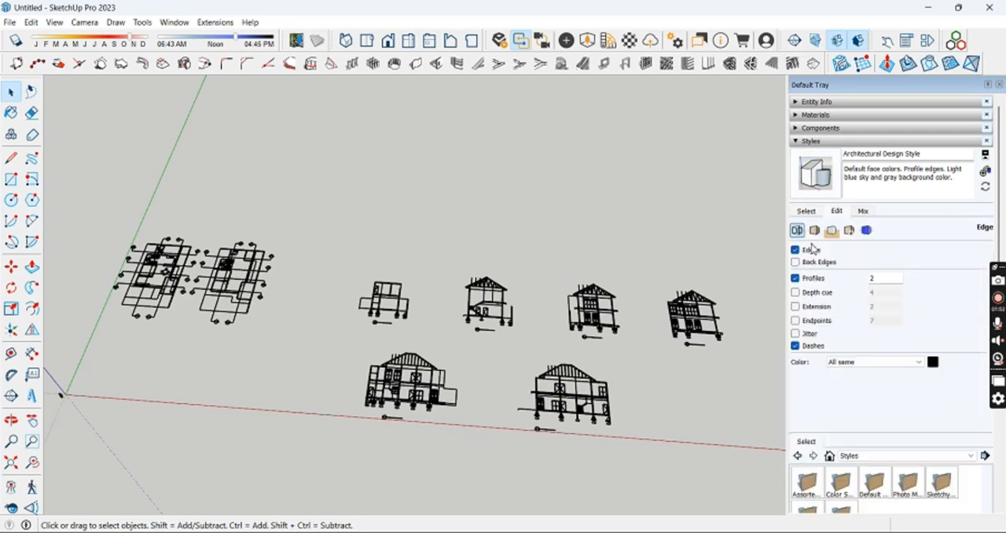
click(812, 279)
middle_drag(518, 343, 409, 312)
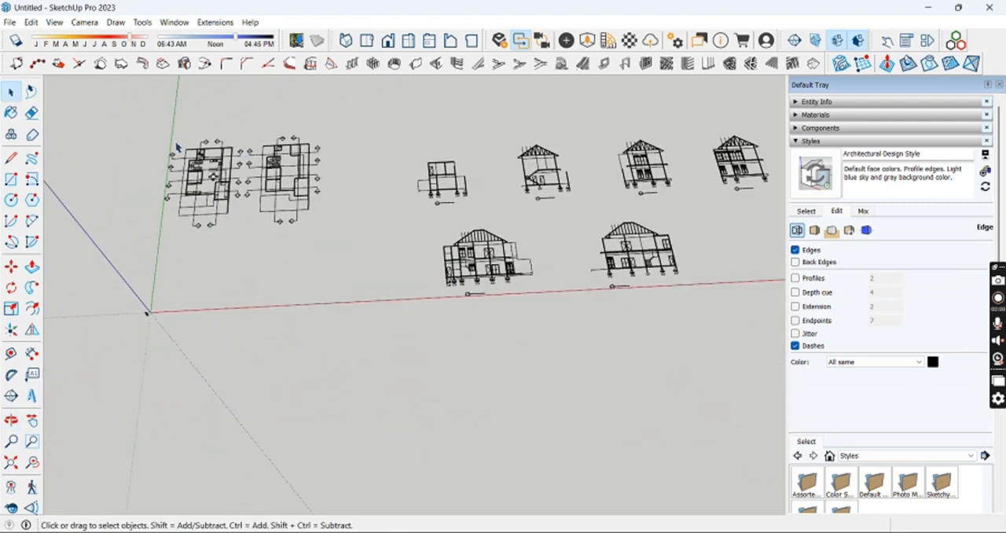
Step: Save the model in the Downloads folder under the name Kop Cad
click(9, 21)
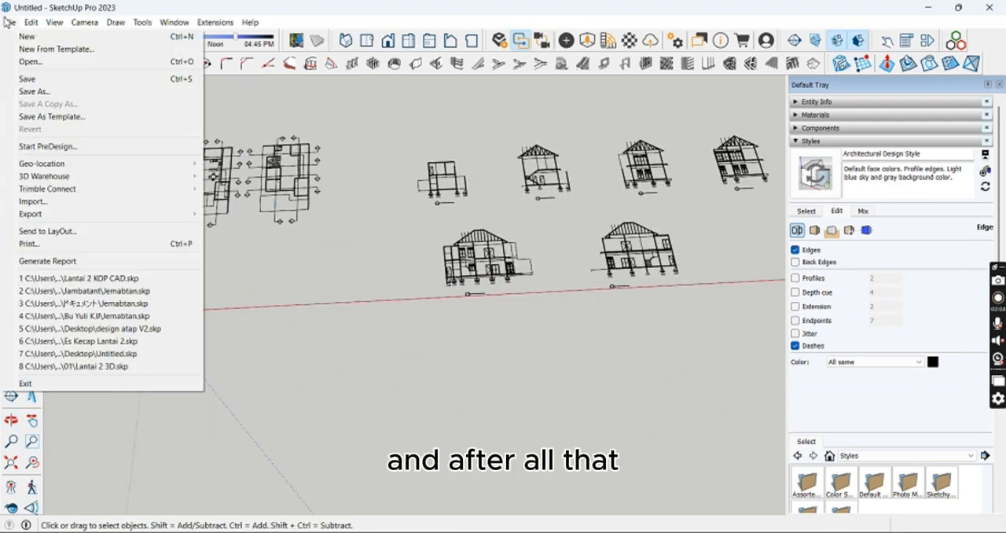
click(34, 79)
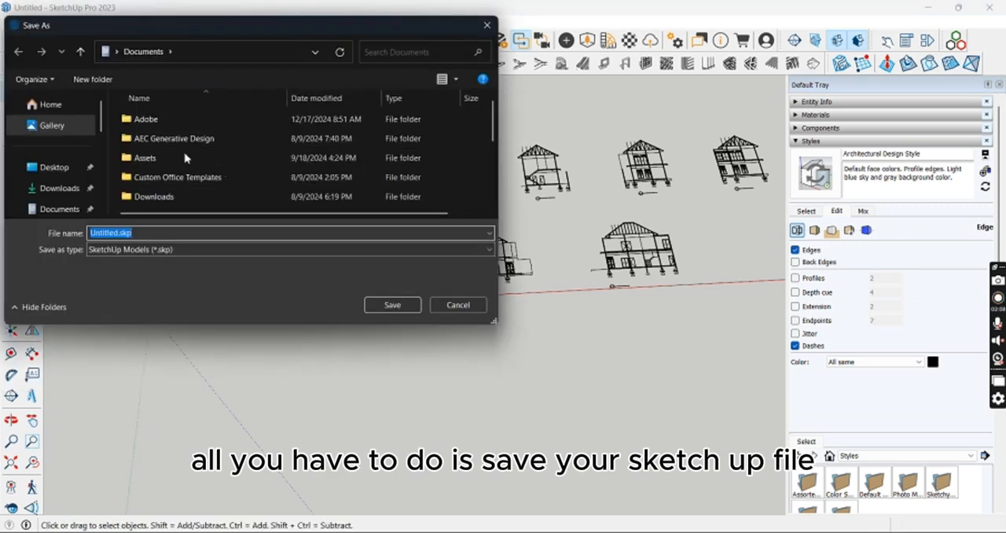
scroll(172, 162, down, 3)
click(61, 185)
click(220, 257)
text(L)
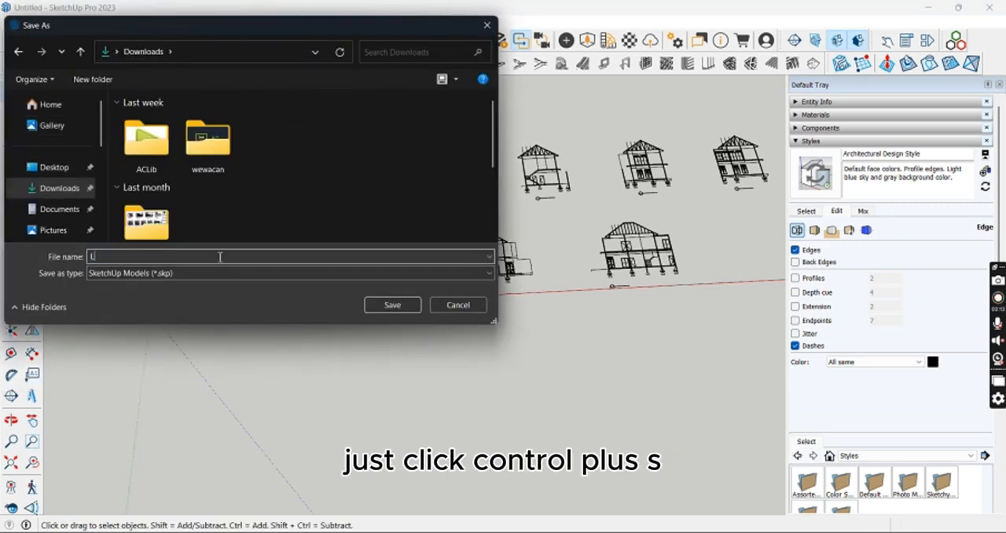
text(Kop Cad)
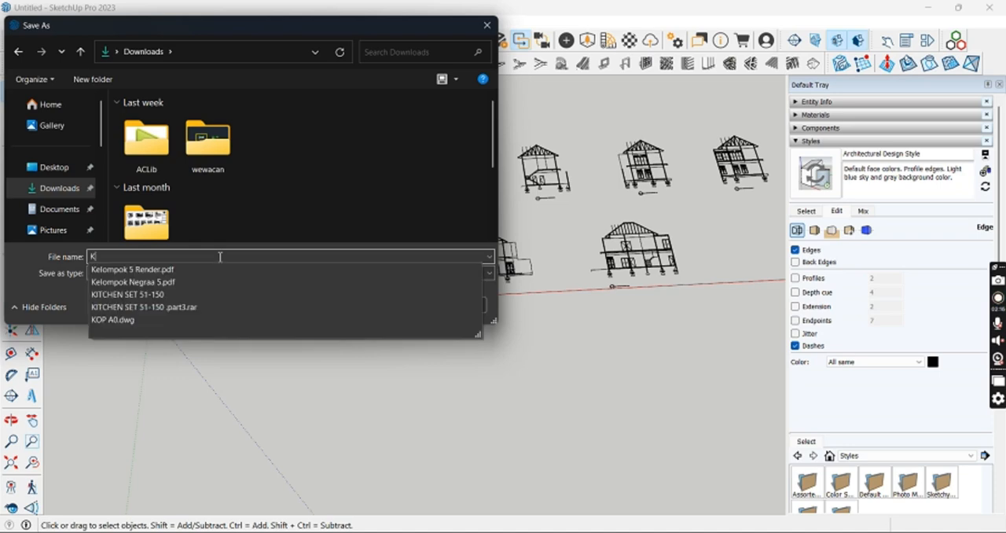
scroll(260, 209, down, 5)
click(399, 308)
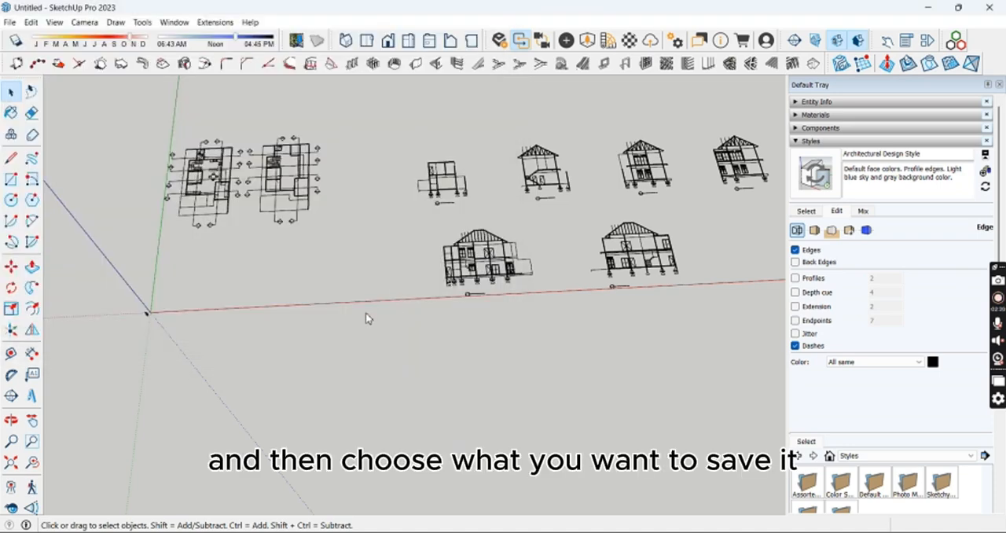
Step: Examine the imported first and second floor plans and the section drawings beside them
scroll(272, 238, down, 3)
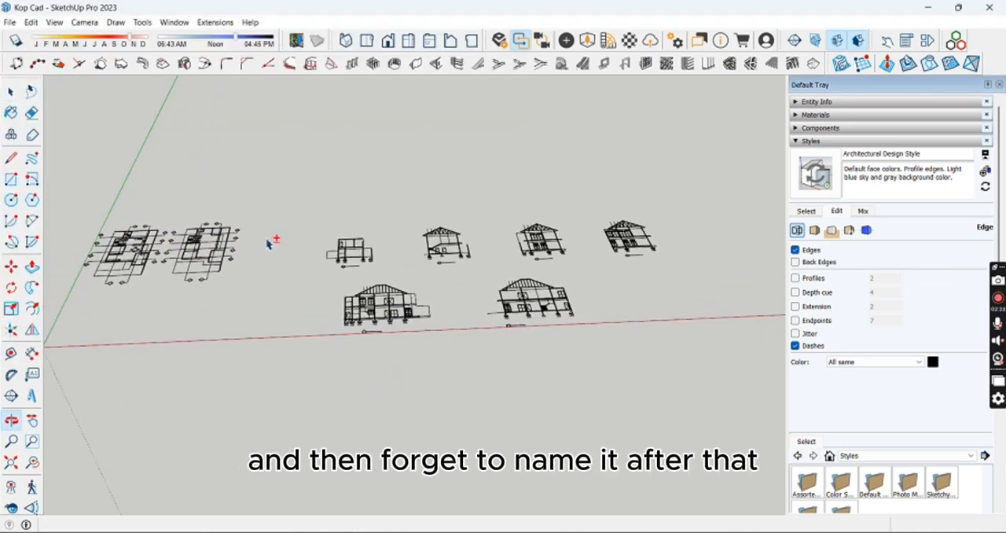
middle_drag(272, 239, 358, 241)
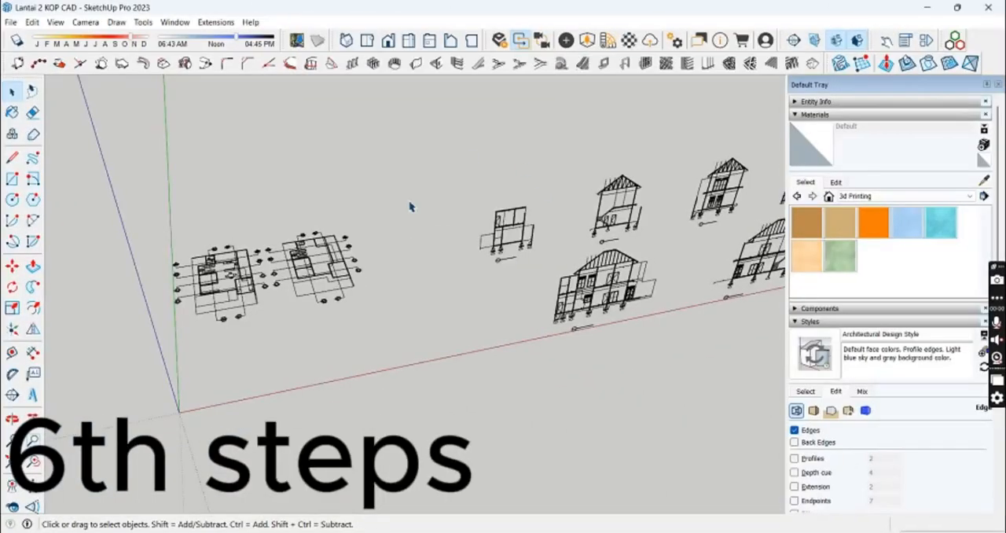
middle_drag(415, 265, 262, 313)
scroll(263, 314, down, 2)
shift+middle_drag(254, 280, 377, 305)
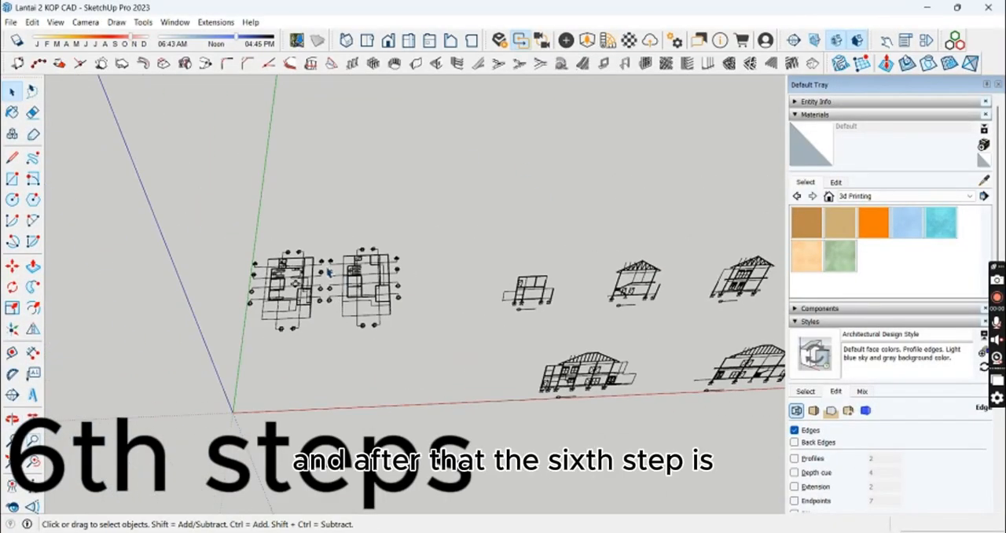
scroll(310, 290, up, 4)
mouse_move(291, 278)
middle_down()
mouse_move(302, 307)
mouse_move(264, 329)
middle_up()
scroll(280, 318, up, 3)
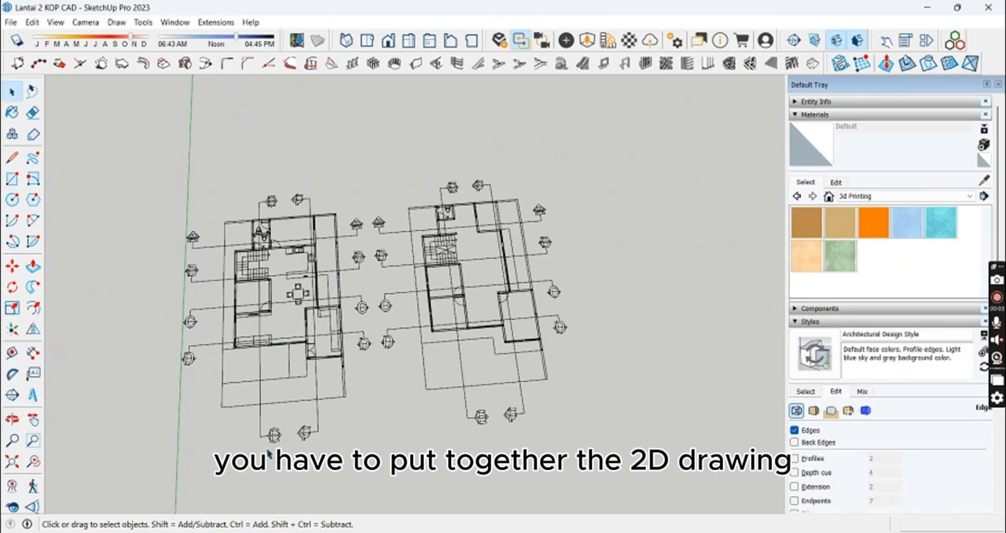
scroll(313, 442, down, 3)
mouse_move(510, 423)
shift+middle_down()
mouse_move(465, 275)
mouse_move(511, 153)
shift+middle_up()
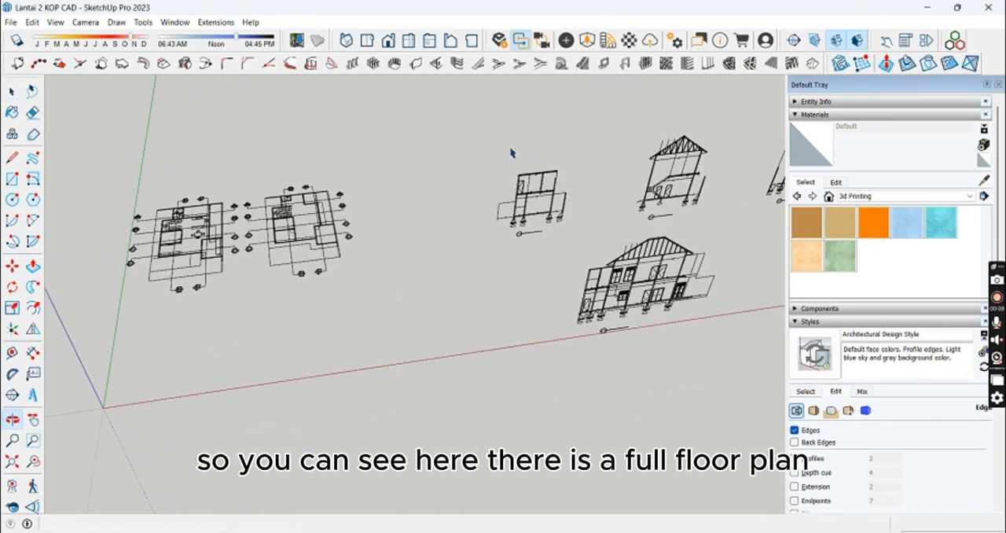
Step: Move the roofless section drawing by its floor-level corner beside a column onto the matching wall of the first floor plan
scroll(538, 203, up, 3)
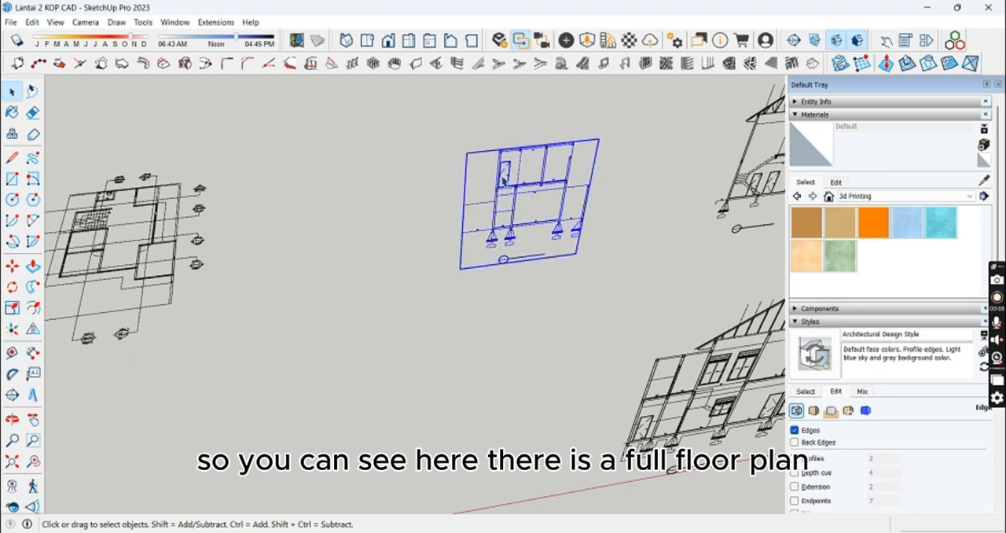
scroll(503, 188, up, 6)
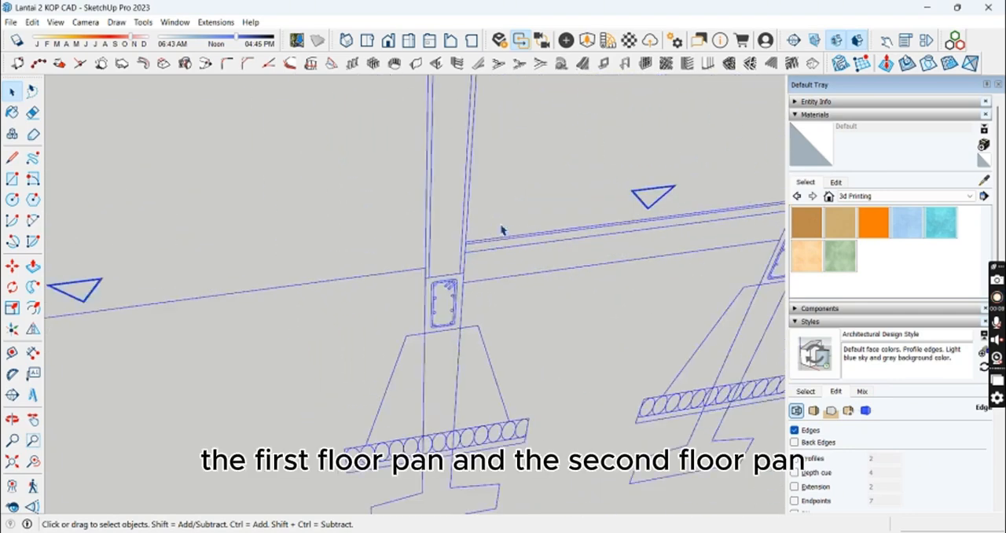
scroll(454, 245, down, 5)
key(m)
middle_drag(384, 267, 232, 330)
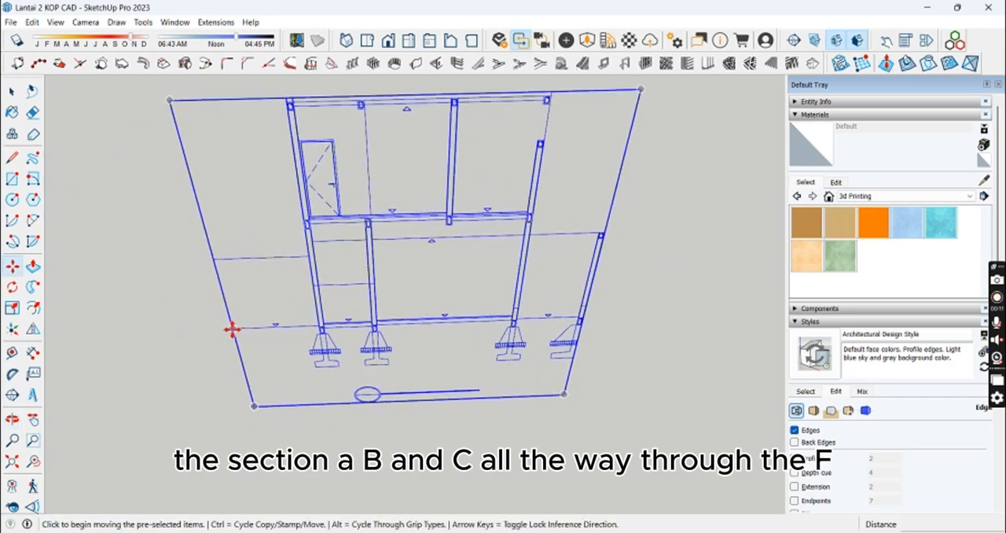
scroll(328, 323, up, 6)
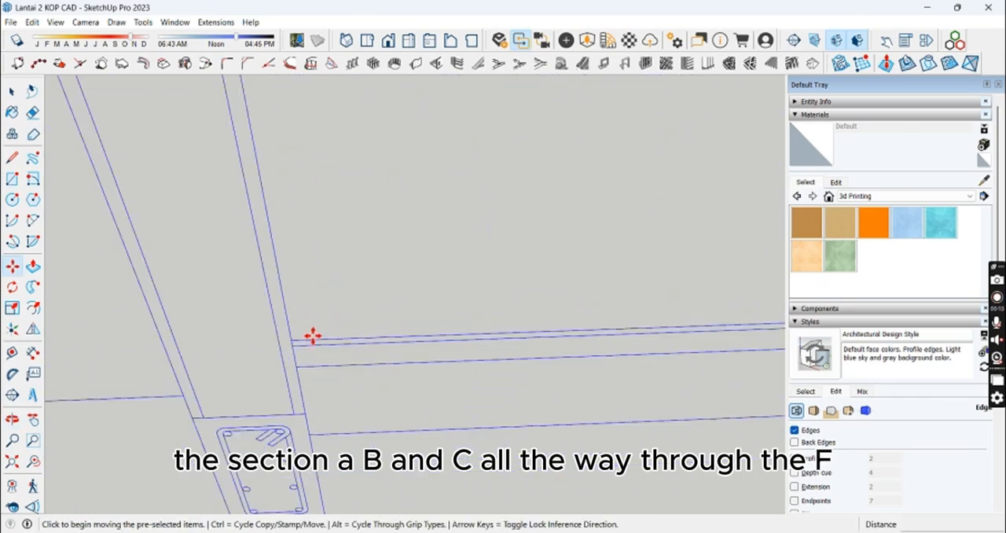
click(295, 340)
scroll(199, 281, down, 5)
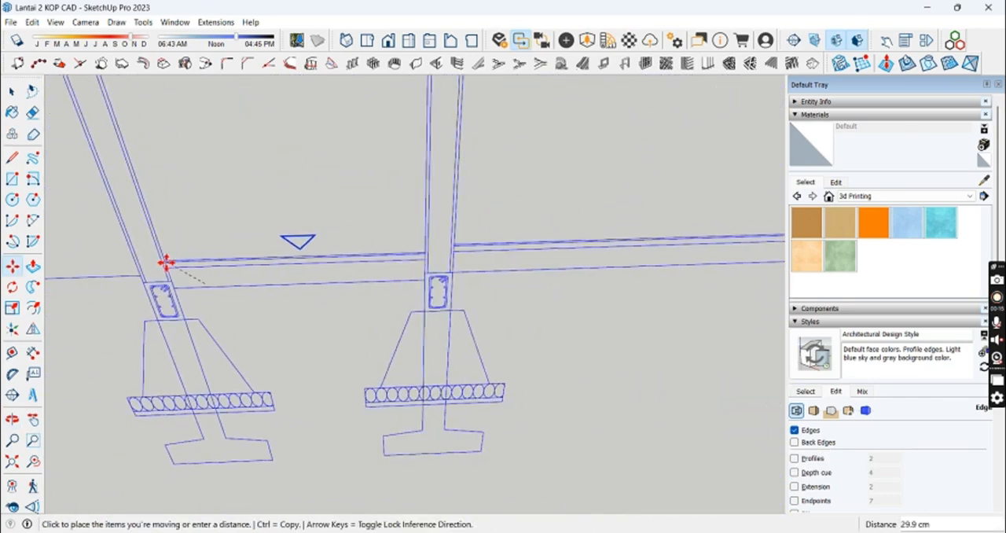
scroll(147, 265, down, 6)
shift+middle_drag(245, 242, 628, 370)
scroll(287, 285, up, 3)
scroll(287, 284, up, 5)
middle_drag(314, 299, 442, 335)
click(342, 346)
key(space)
Step: Flip the section drawing and move it by its floor-level corner onto the matching wall corner of the first floor plan
scroll(433, 338, down, 10)
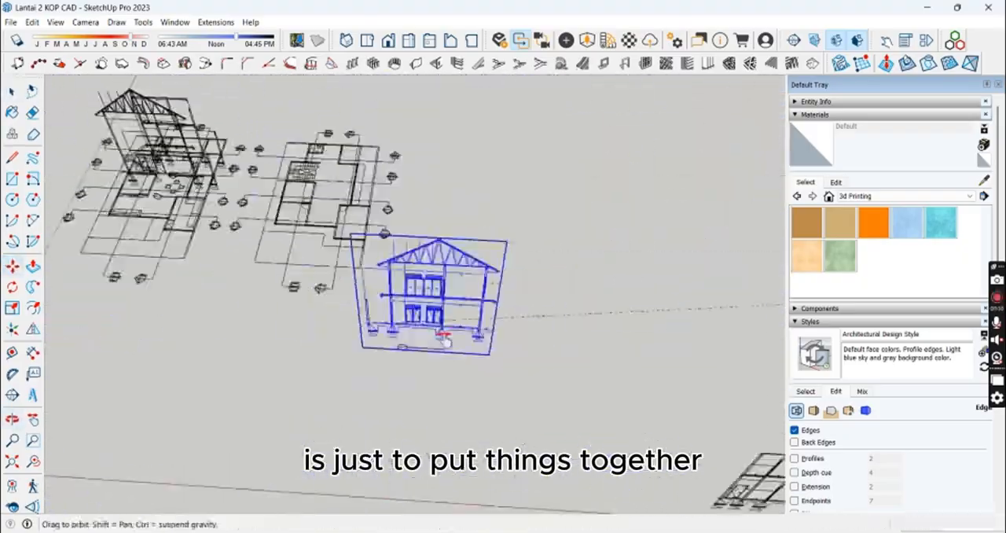
scroll(299, 315, up, 6)
middle_drag(314, 322, 293, 368)
click(33, 330)
click(448, 270)
key(space)
scroll(339, 319, up, 10)
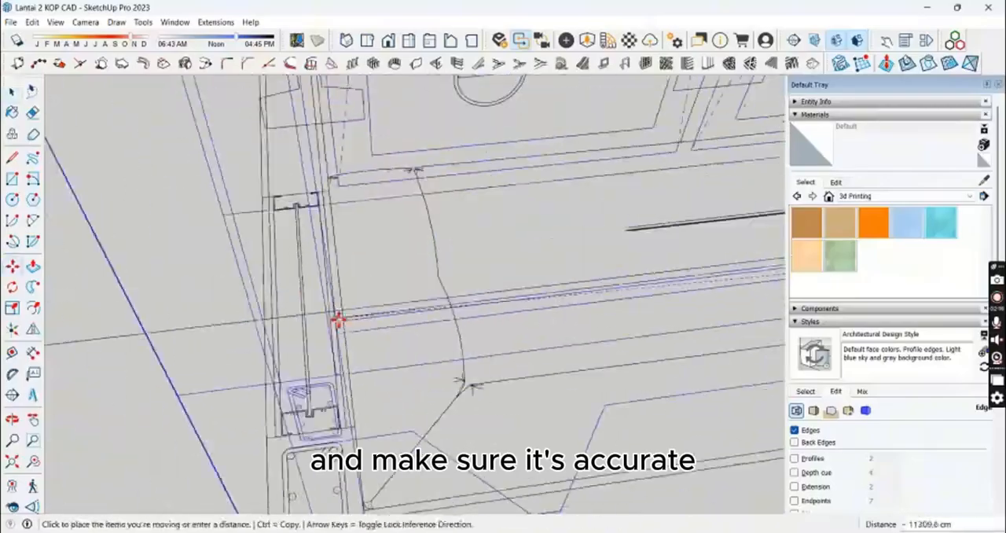
click(338, 319)
Step: Rotate the lengthwise section drawing 90 degrees and move it by its floor-level corner onto the matching wall of the assembled plan
click(344, 297)
click(353, 409)
text(90)
key(Return)
key(m)
click(330, 417)
click(461, 319)
scroll(460, 319, down, 8)
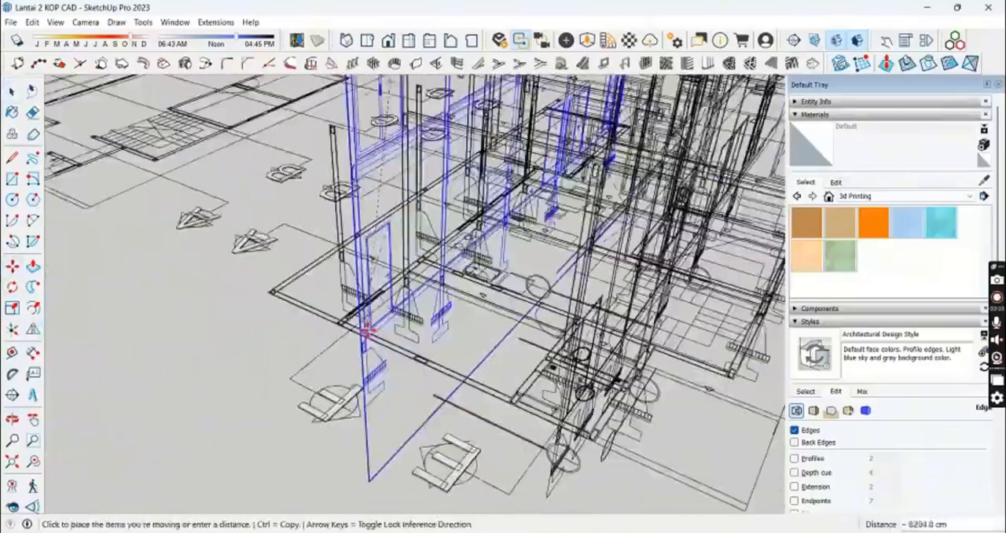
click(370, 332)
Step: Switch the camera to parallel projection and show the floor plans from the top
middle_drag(472, 354, 440, 263)
scroll(438, 262, down, 5)
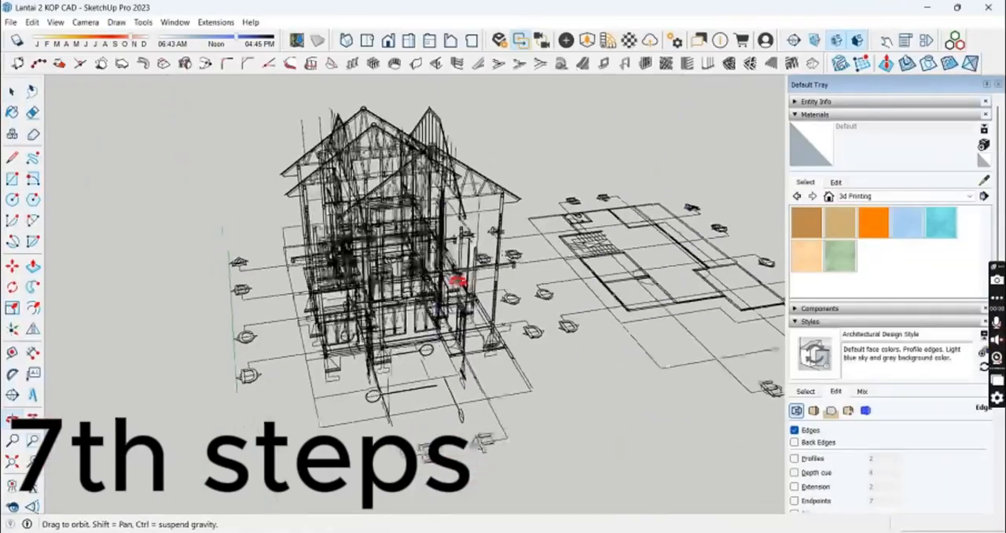
mouse_move(461, 278)
middle_down()
mouse_move(292, 316)
mouse_move(528, 248)
mouse_move(498, 217)
mouse_move(485, 302)
mouse_move(496, 225)
mouse_move(474, 296)
middle_up()
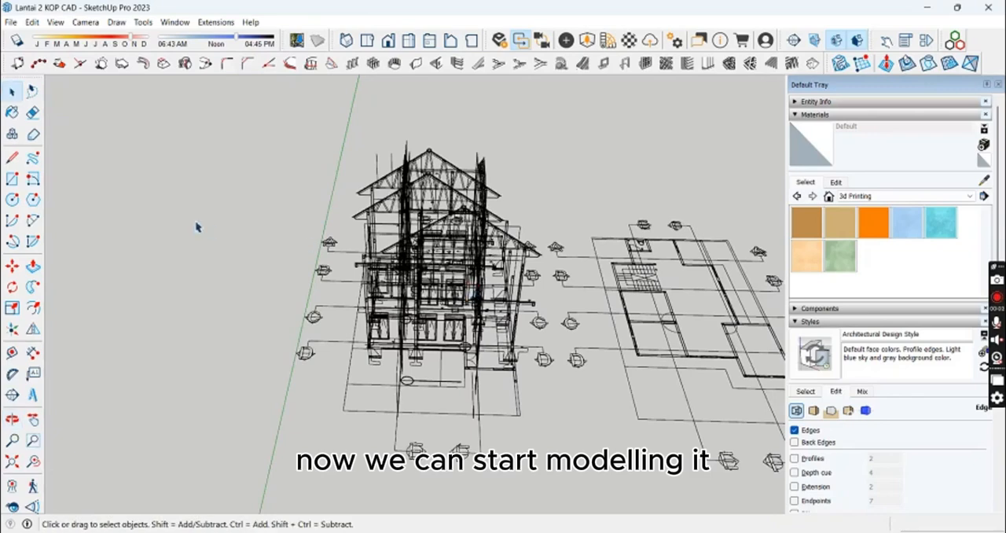
click(56, 23)
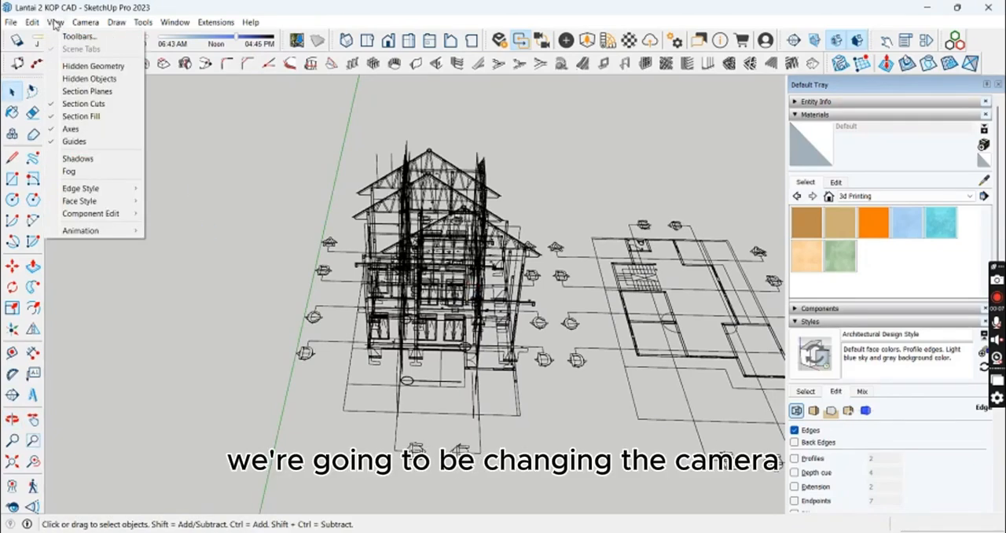
mouse_move(92, 26)
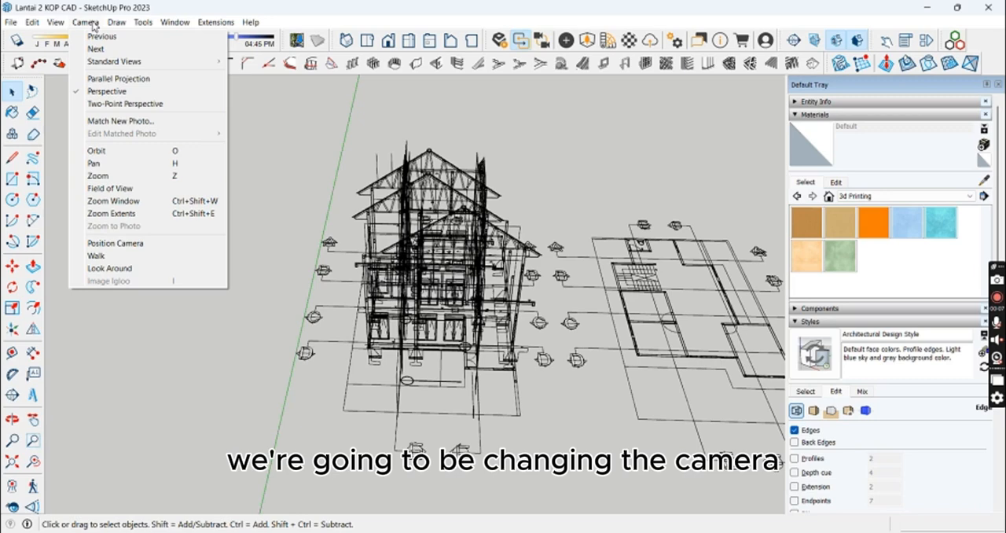
click(118, 78)
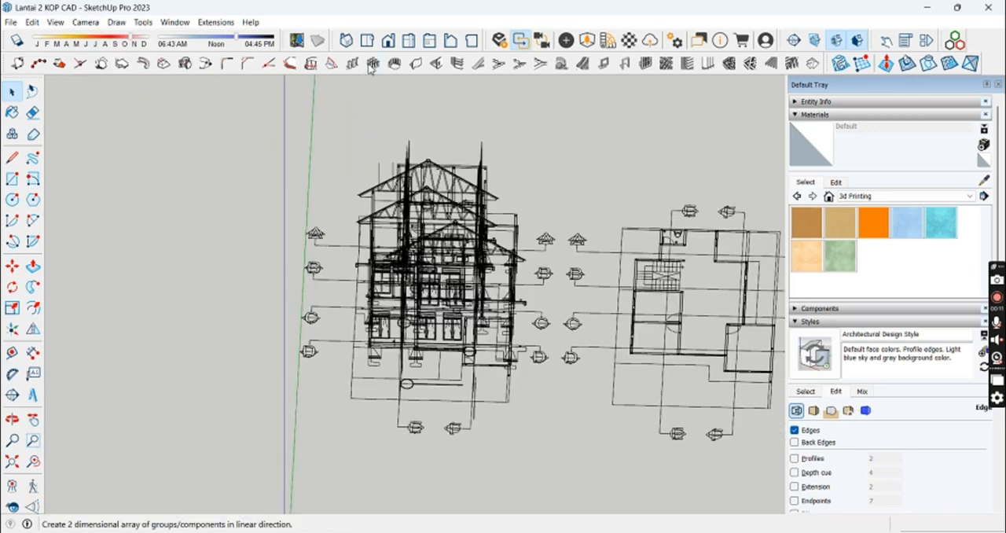
click(367, 40)
scroll(438, 219, up, 4)
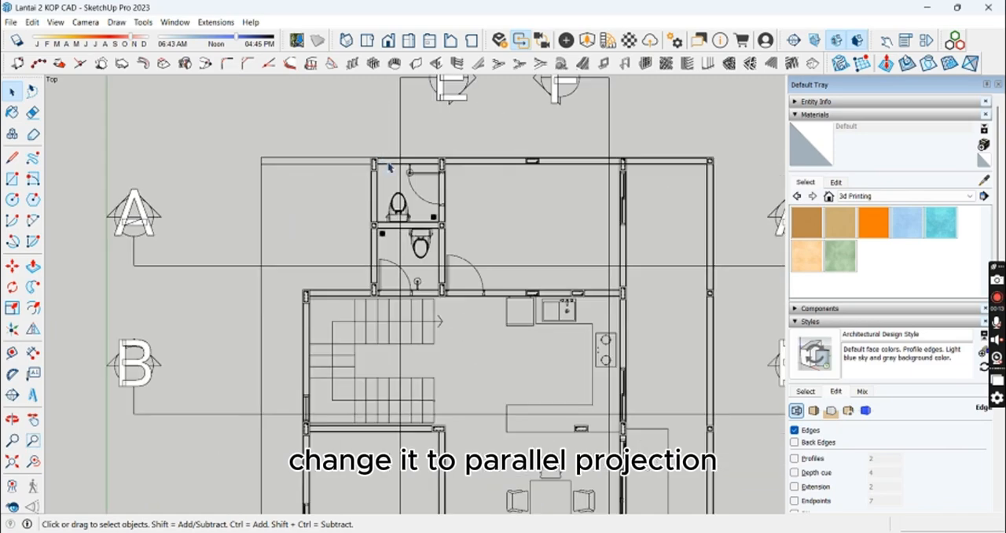
scroll(472, 157, down, 3)
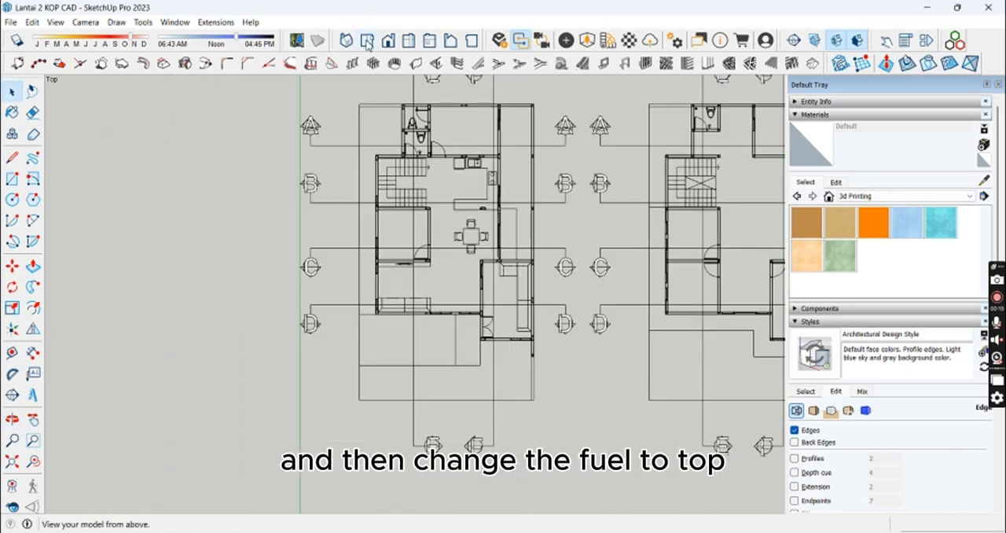
Step: Draw a rectangle from the first floor plan's outer rear corner along the boundary wall to the bathroom's corner column
scroll(439, 134, up, 3)
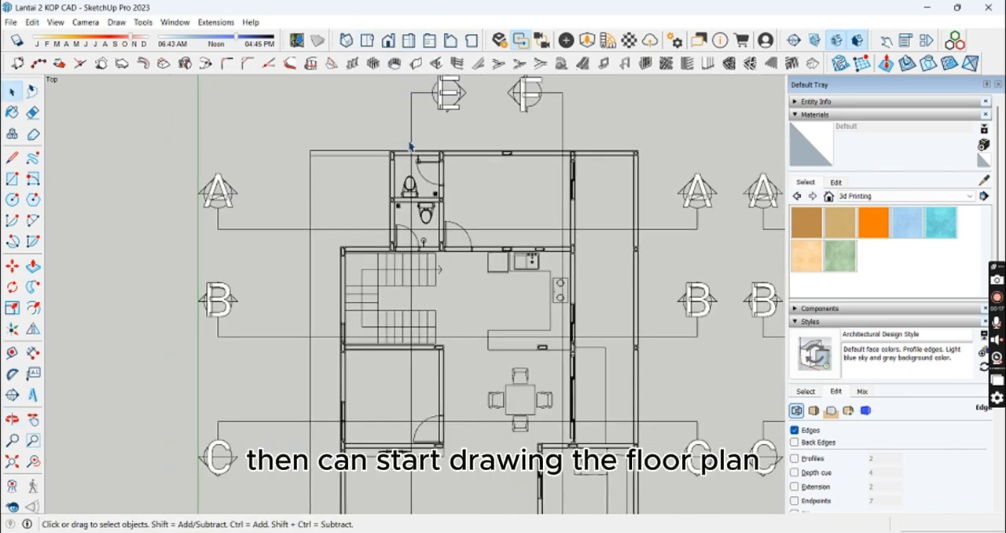
scroll(408, 146, up, 2)
key(r)
scroll(408, 145, up, 2)
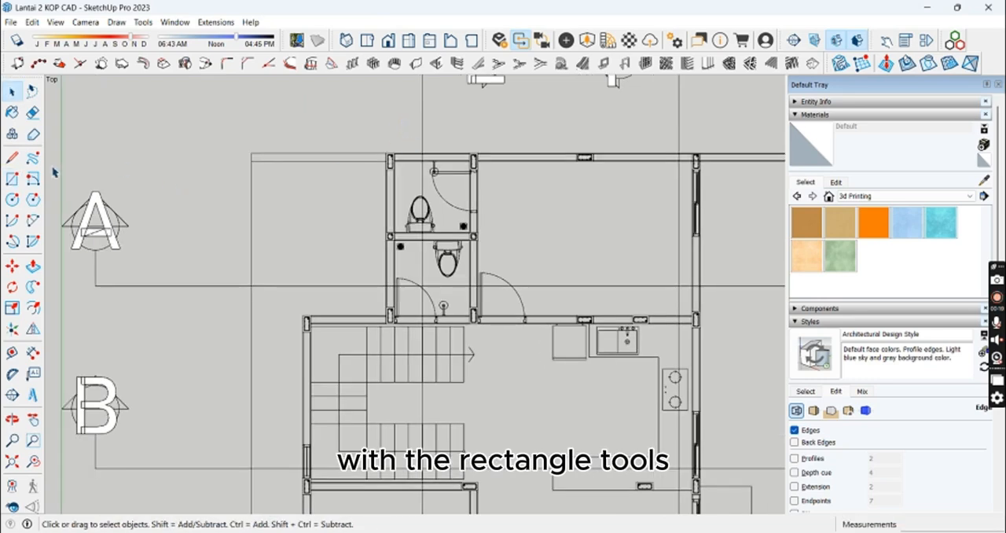
click(12, 180)
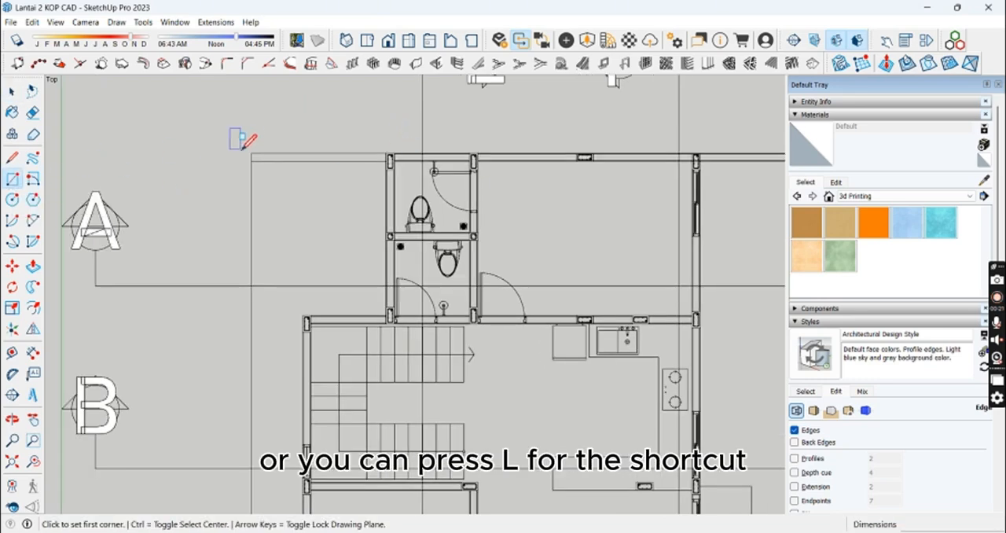
click(252, 152)
scroll(382, 162, up, 5)
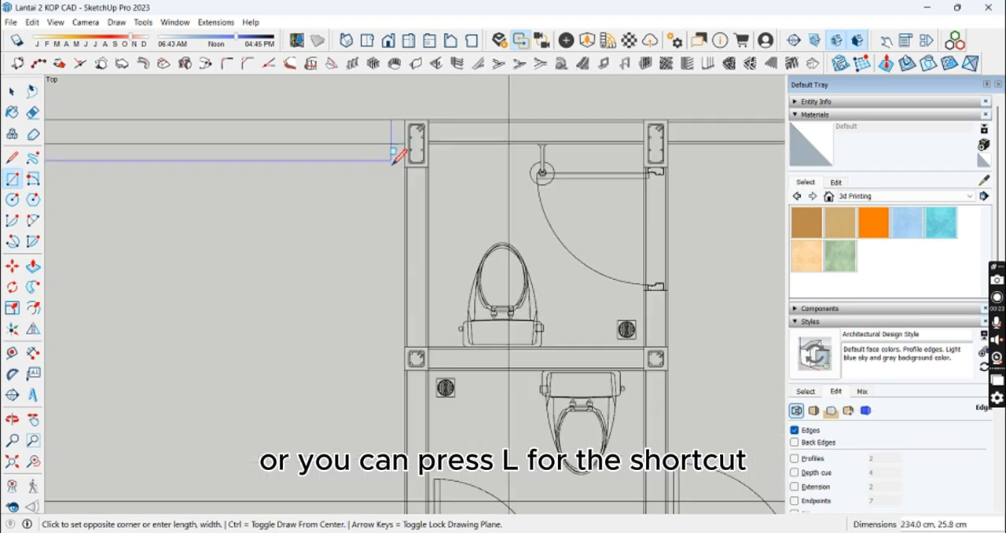
click(405, 120)
Step: Trace the bathroom's outer side wall down to the stair room with a 15 cm wide rectangle and continue along the adjoining wall
scroll(408, 145, down, 5)
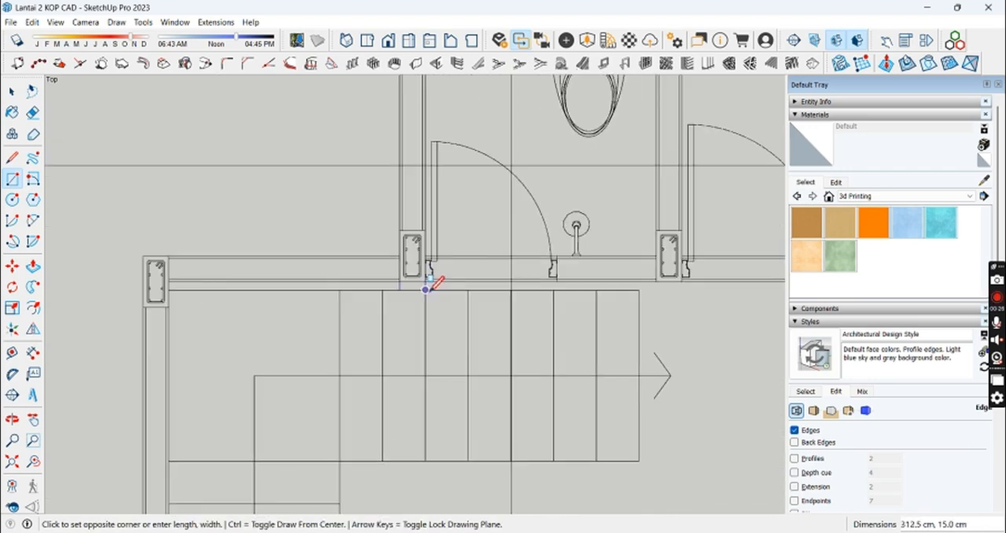
scroll(426, 283, up, 3)
click(422, 274)
click(379, 233)
click(392, 254)
click(391, 212)
Step: Trace the stair room's outer wall with a 15 cm wide rectangle ending at the window, and continue past the next column
scroll(315, 333, down, 6)
scroll(309, 471, up, 7)
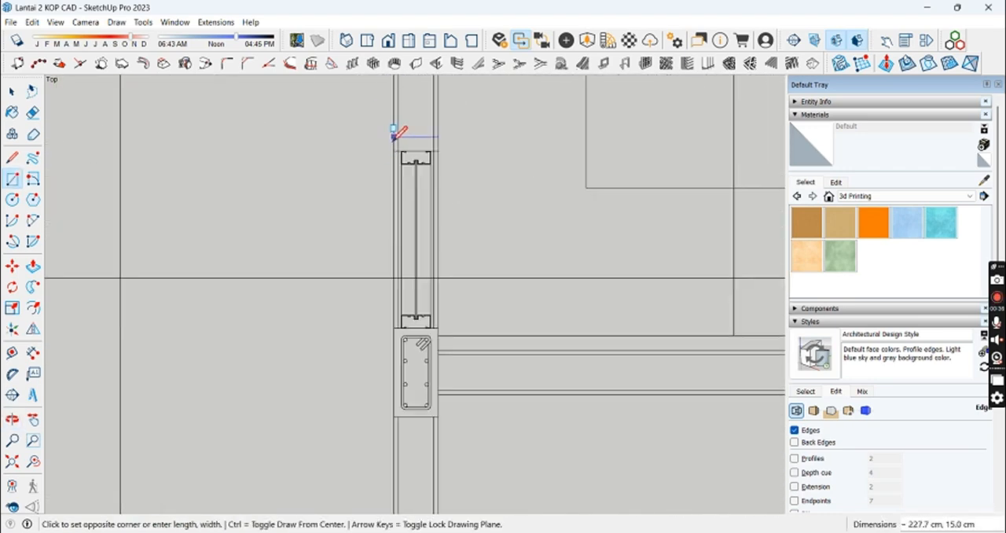
scroll(395, 149, up, 3)
click(400, 156)
click(401, 156)
scroll(404, 169, down, 4)
click(516, 308)
click(517, 311)
Step: Trace the next outer wall sections between the window openings with 15 cm wide rectangles snapped to the wall corners
scroll(307, 244, down, 6)
scroll(342, 229, up, 9)
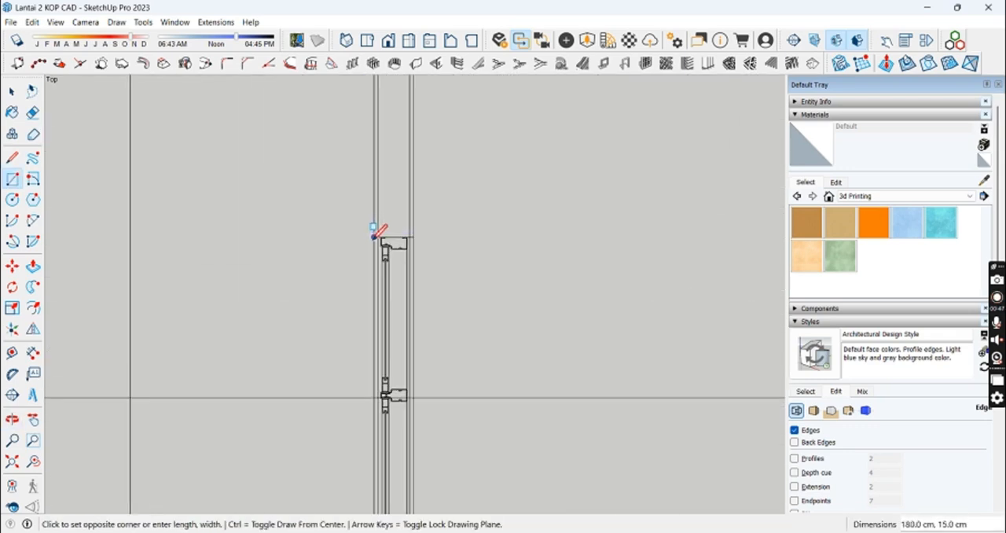
click(405, 426)
scroll(405, 427, down, 5)
click(462, 219)
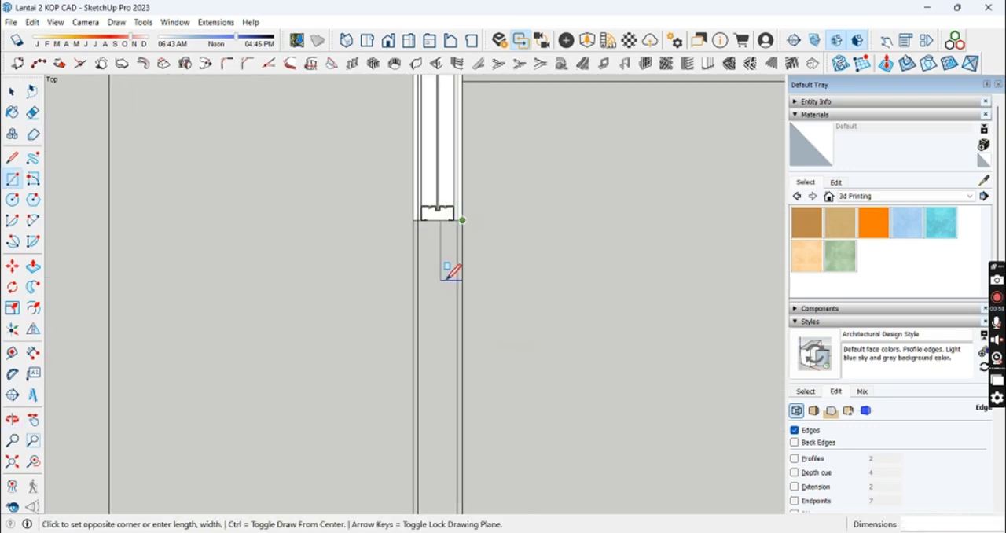
scroll(447, 270, down, 5)
scroll(438, 211, up, 5)
click(438, 211)
Step: Trace the front terrace area of the first floor plan with a rectangle and finish drawing
scroll(438, 211, down, 5)
click(487, 359)
scroll(573, 196, down, 3)
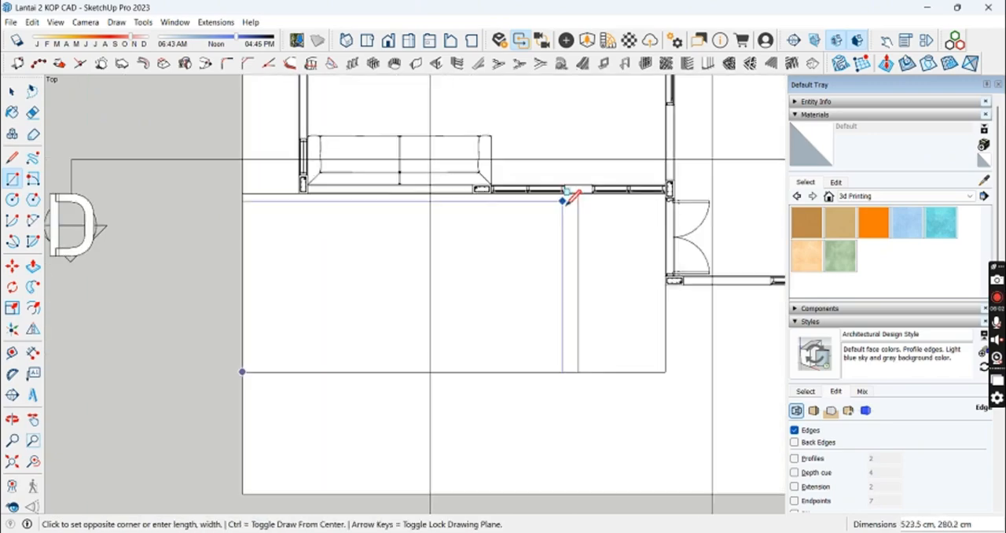
key(space)
scroll(550, 379, down, 5)
scroll(549, 286, down, 3)
shift+middle_drag(551, 380, 183, 294)
shift+middle_drag(228, 320, 390, 323)
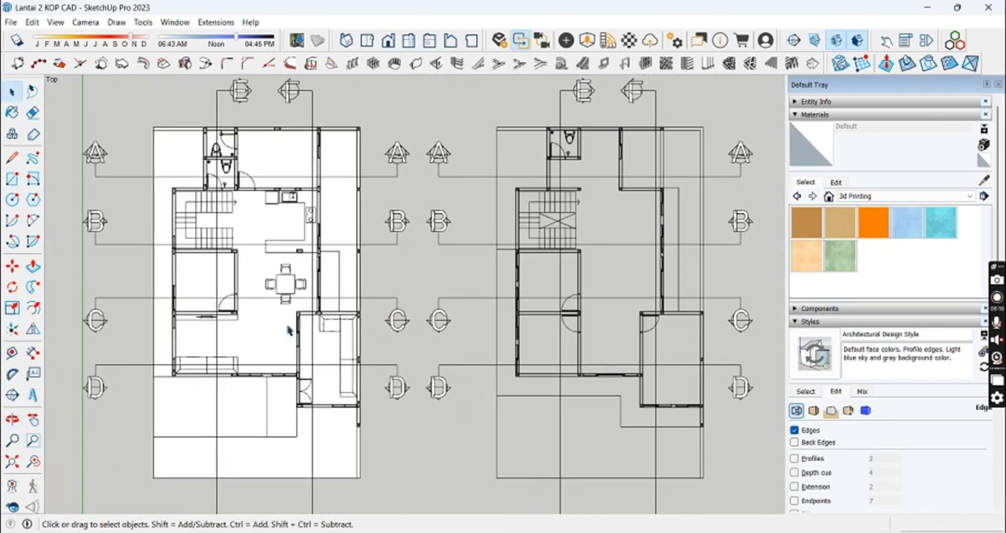
Step: Push/pull the rear outer wall strip beside the first-floor bathrooms up 370 cm, snapping to the endpoint in the section drawing
middle_drag(289, 329, 382, 318)
scroll(447, 280, up, 4)
scroll(447, 280, down, 2)
middle_drag(447, 280, 363, 268)
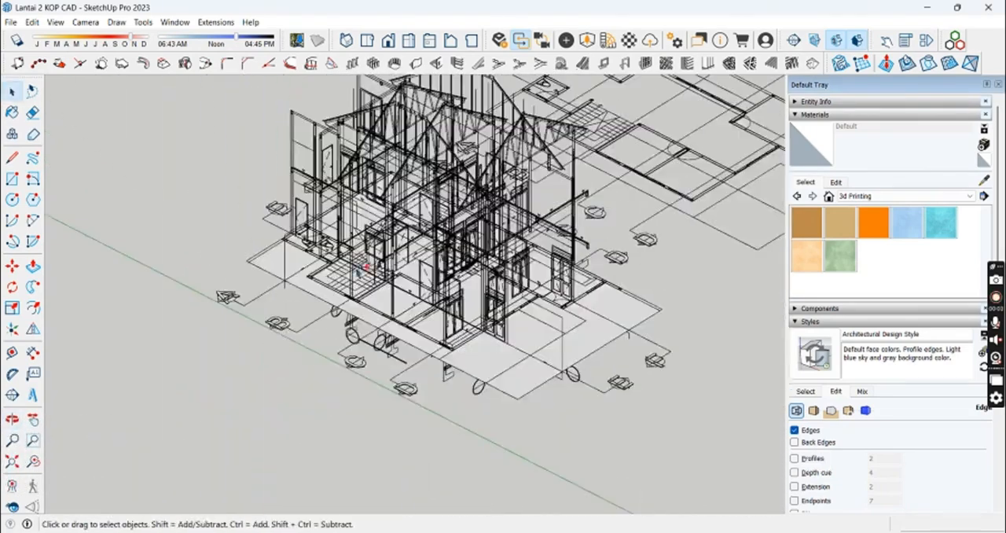
scroll(359, 273, up, 10)
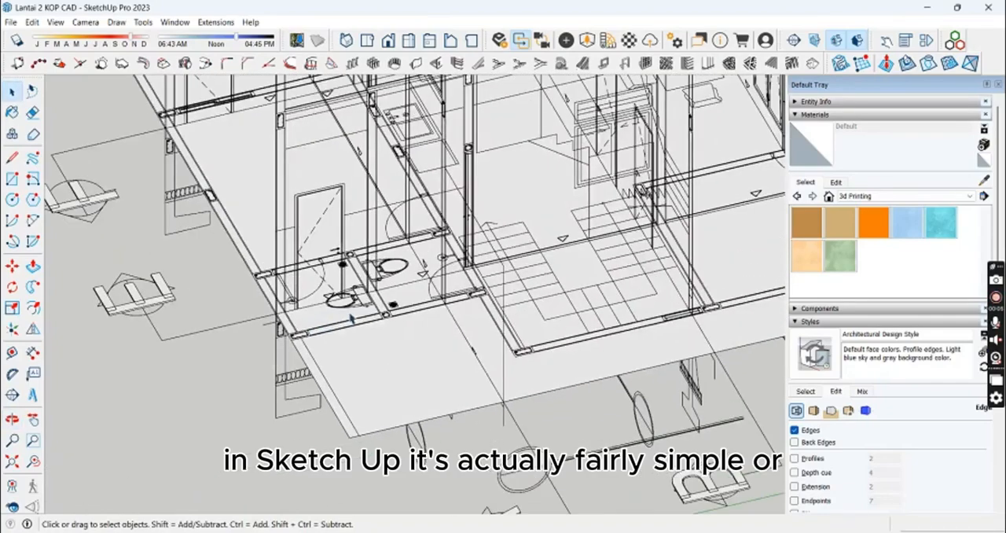
key(p)
key(space)
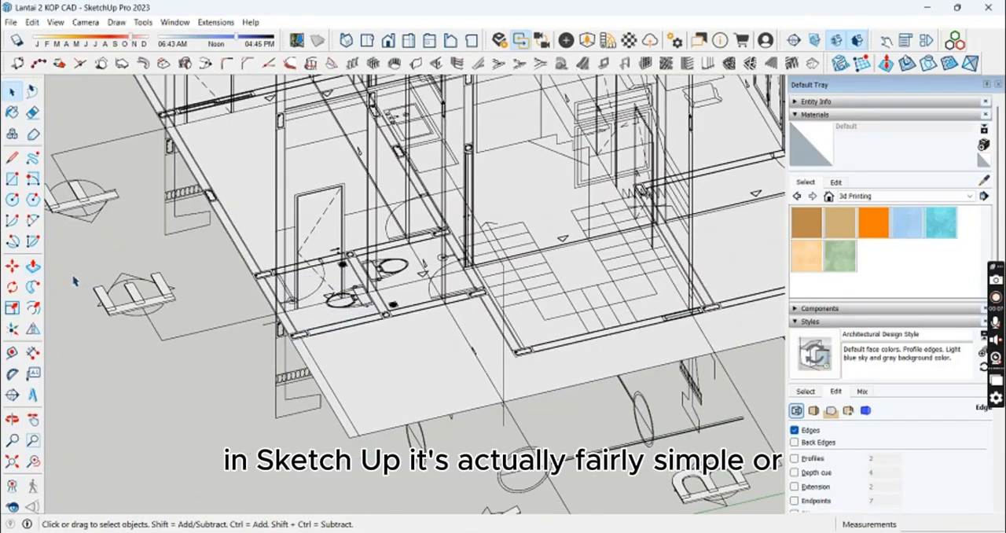
click(34, 267)
mouse_move(354, 287)
middle_down()
mouse_move(415, 276)
mouse_move(361, 291)
middle_up()
click(358, 291)
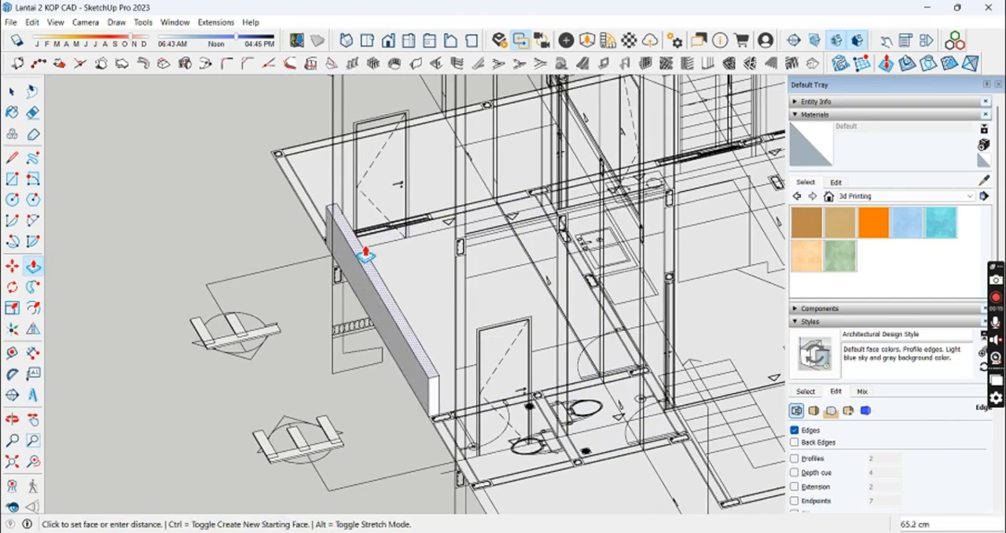
middle_drag(367, 254, 448, 305)
shift+middle_drag(360, 227, 343, 321)
scroll(280, 272, up, 2)
scroll(279, 272, up, 3)
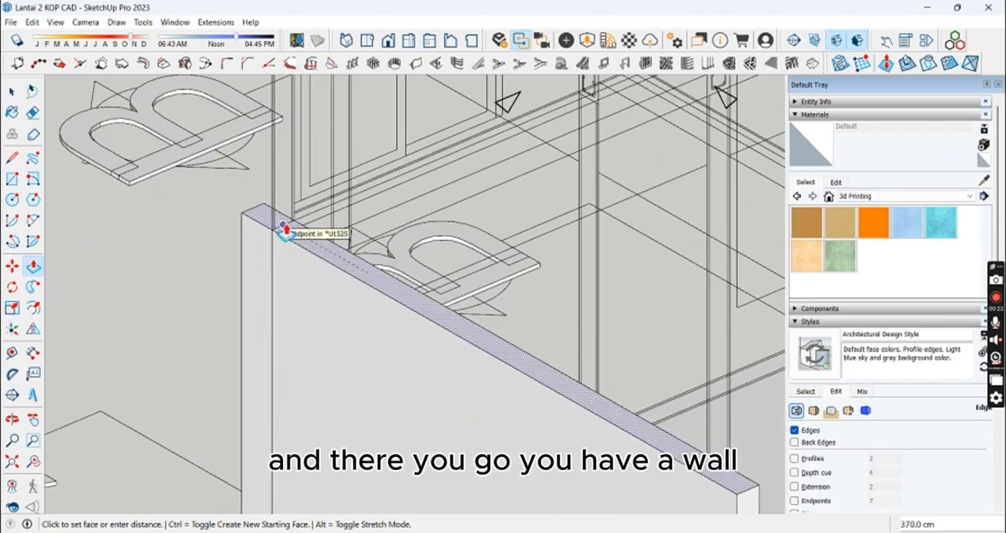
mouse_move(285, 230)
middle_down()
mouse_move(291, 213)
mouse_move(278, 164)
mouse_move(280, 221)
middle_up()
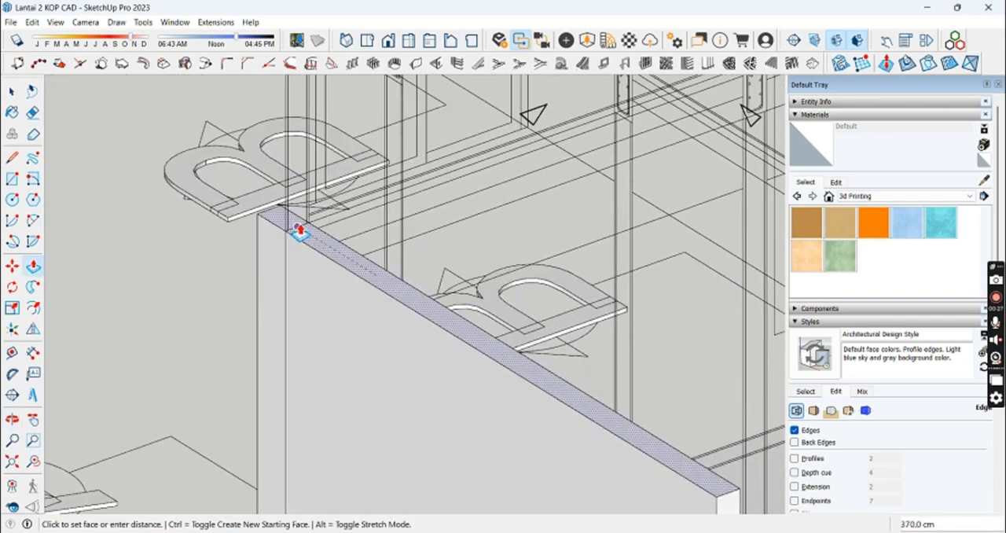
Step: Measure the height of the raised rear wall with the Tape Measure from its base to its upper edge
scroll(333, 271, down, 6)
shift+middle_drag(410, 349, 420, 259)
scroll(420, 259, down, 1)
key(t)
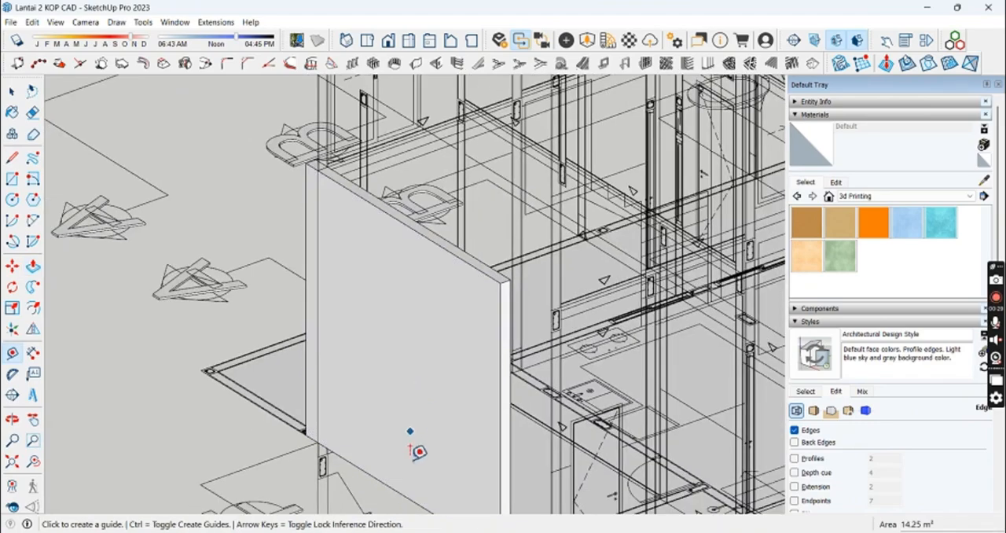
click(403, 479)
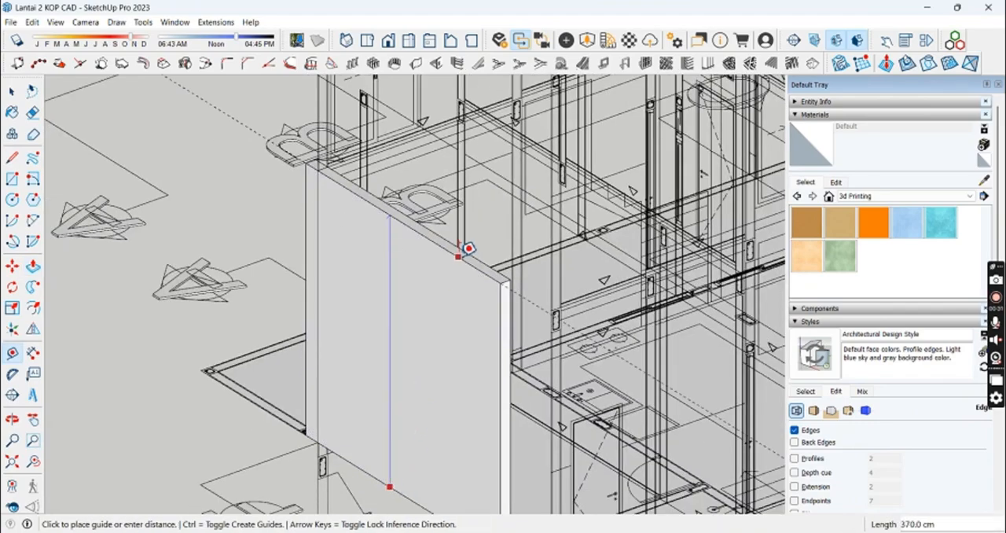
key(space)
Step: Push/pull the first-floor wall strips around the bathrooms and stair room up to wall height
scroll(467, 274, down, 2)
middle_drag(467, 274, 206, 334)
scroll(345, 292, down, 3)
scroll(337, 263, down, 2)
middle_drag(336, 262, 379, 194)
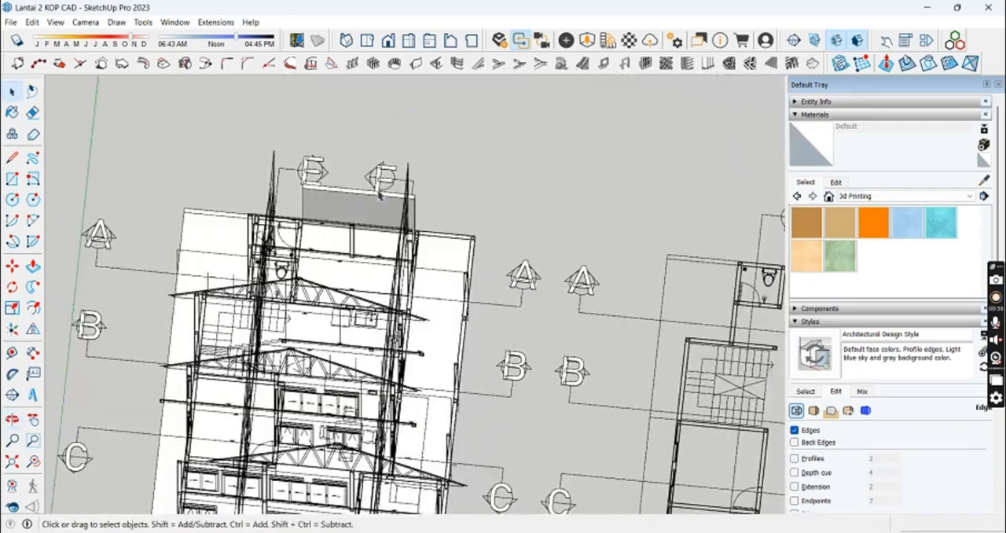
click(369, 42)
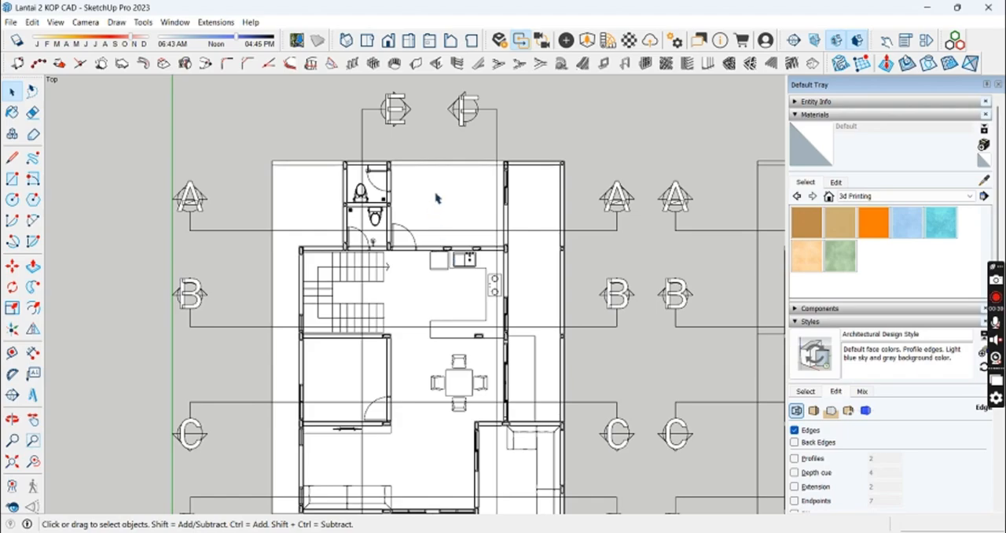
scroll(507, 184, up, 5)
key(p)
shift+middle_drag(186, 265, 387, 265)
double_click(341, 373)
shift+middle_drag(181, 463, 338, 149)
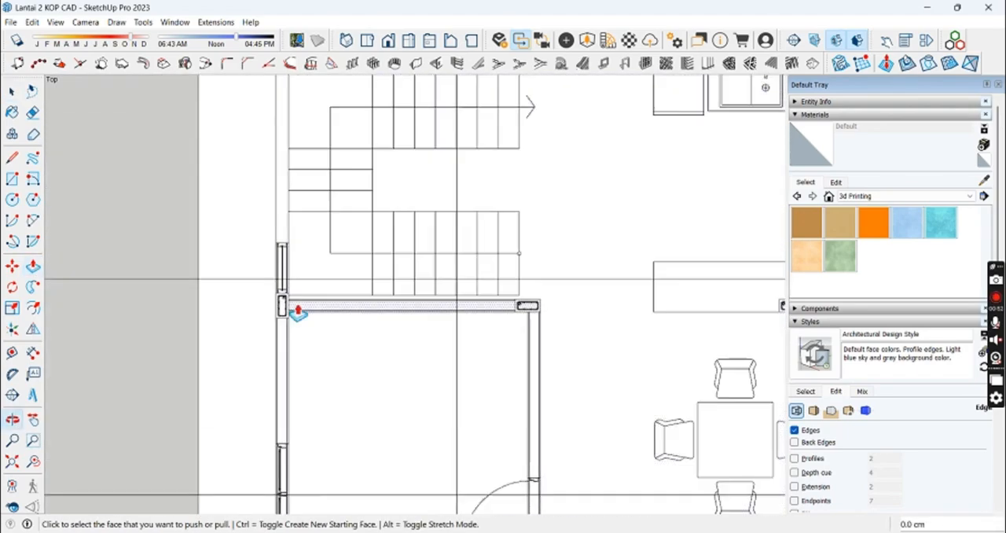
Step: Push/pull the first-floor wall strips around the front rooms up to wall height
shift+middle_drag(297, 312, 284, 119)
shift+middle_drag(482, 335, 535, 241)
shift+middle_drag(386, 415, 195, 193)
shift+middle_drag(514, 306, 263, 229)
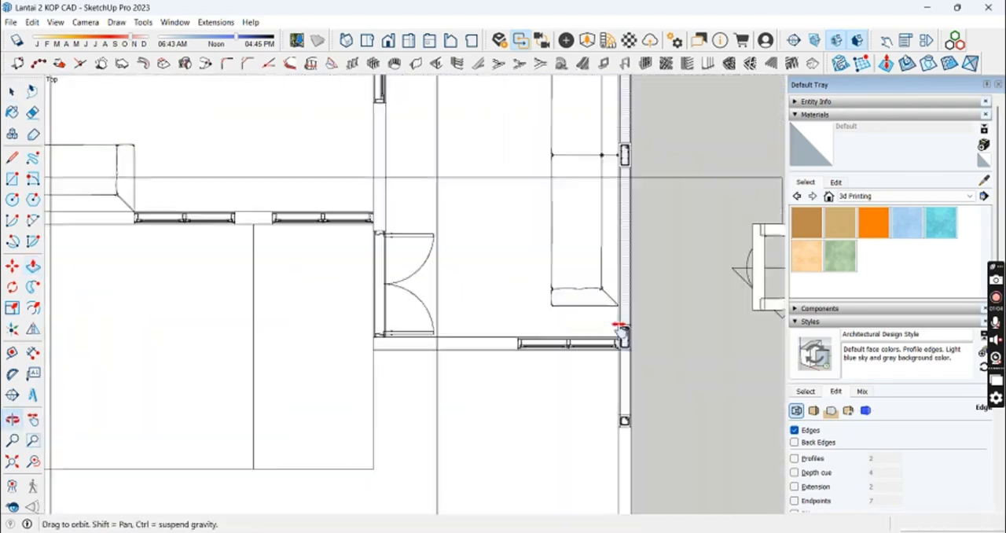
shift+middle_drag(621, 334, 374, 162)
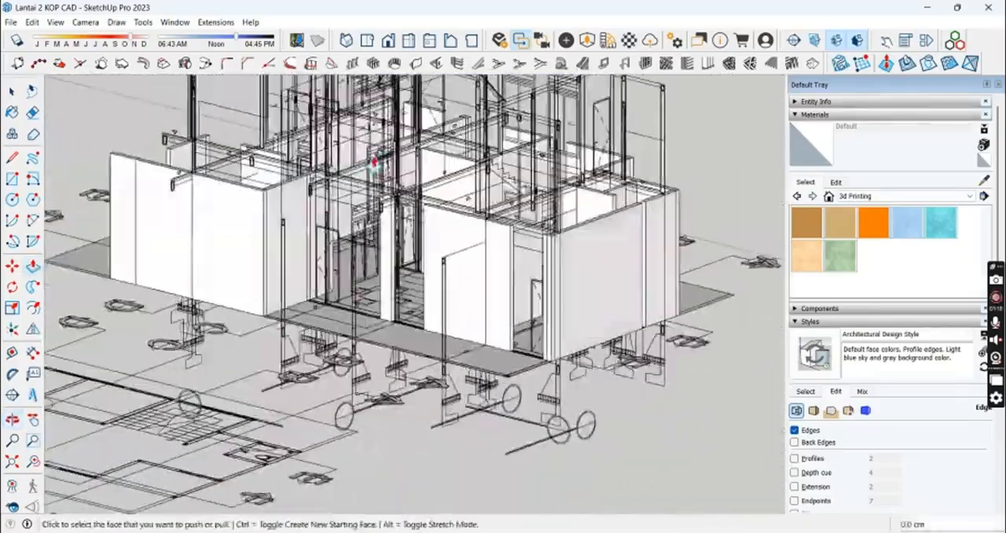
Step: Push/pull the next first-floor outer wall strip up by 300 cm
click(367, 40)
scroll(492, 406, up, 6)
click(492, 406)
middle_drag(492, 406, 542, 287)
text(300)
key(Return)
scroll(335, 188, up, 4)
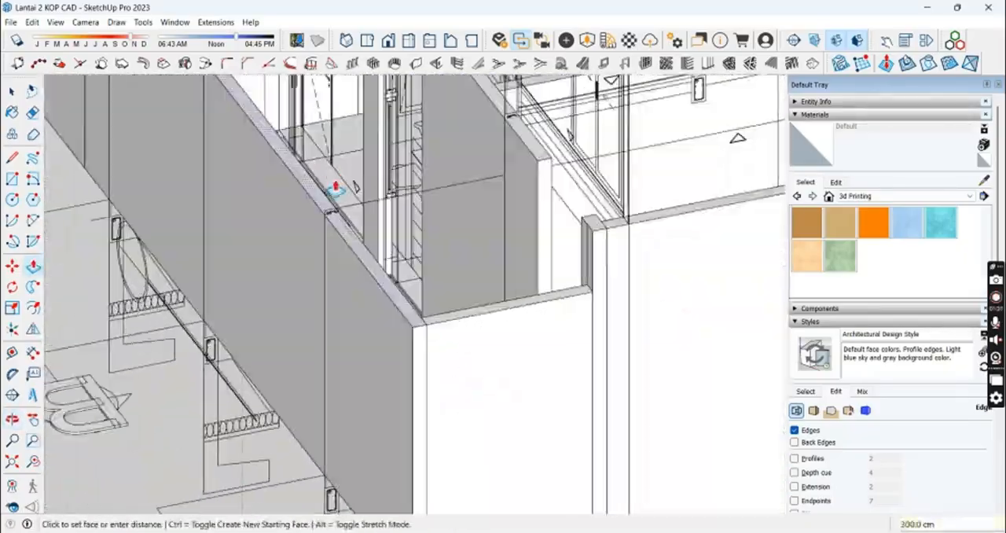
Step: Push/pull the remaining outer wall sections beside the window openings up, the last one by 255 cm
scroll(336, 189, up, 1)
click(419, 348)
middle_drag(419, 348, 611, 262)
scroll(610, 262, down, 3)
shift+middle_drag(328, 401, 621, 362)
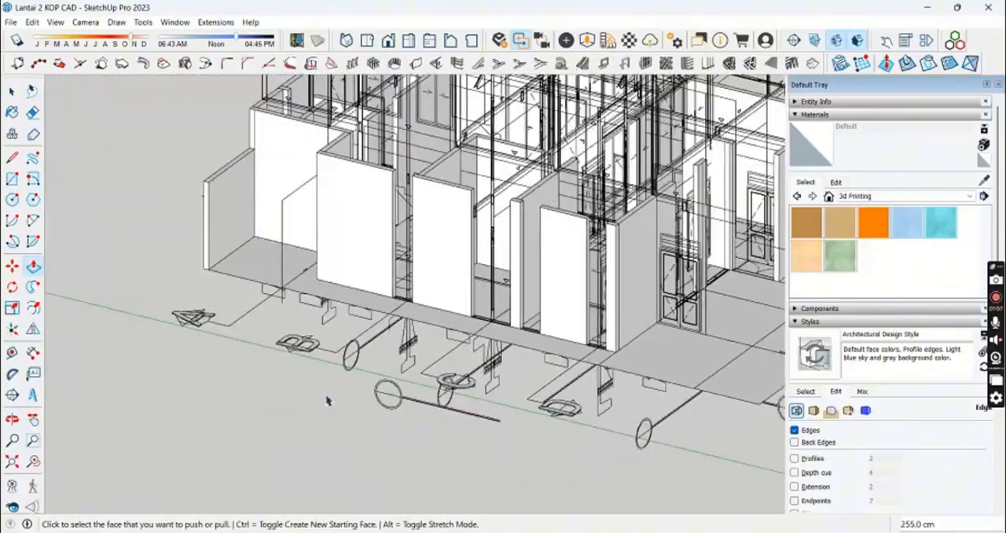
key(space)
Step: Examine the raised first-floor walls from several sides
scroll(323, 272, up, 5)
scroll(323, 272, down, 8)
middle_drag(323, 272, 445, 431)
scroll(317, 327, up, 6)
scroll(534, 351, down, 5)
middle_drag(87, 413, 519, 433)
click(234, 458)
scroll(234, 457, down, 8)
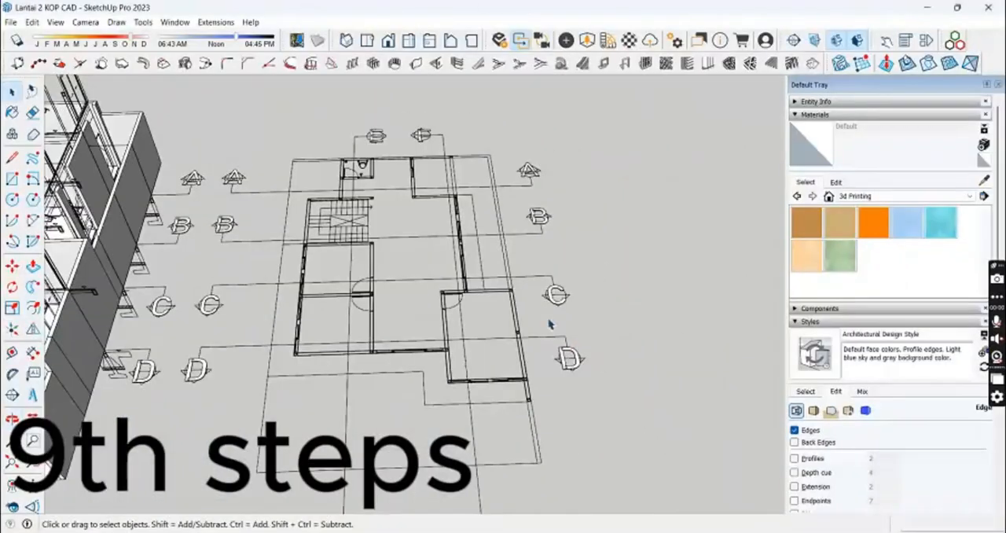
Step: Examine the second floor plan around the bathroom, stair and bedroom walls
scroll(321, 202, up, 5)
middle_drag(320, 203, 387, 320)
scroll(338, 261, down, 3)
scroll(334, 164, up, 2)
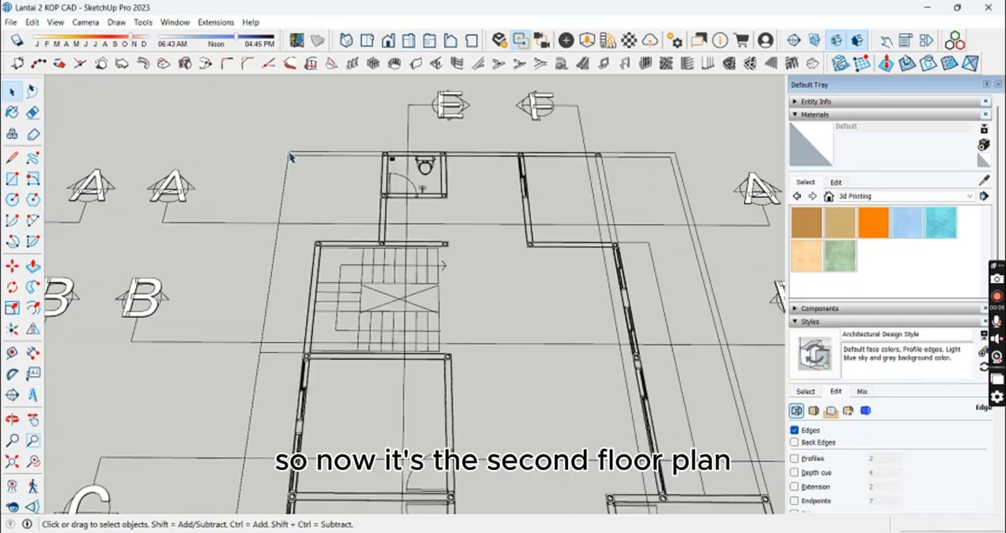
middle_drag(334, 164, 366, 160)
scroll(397, 150, down, 2)
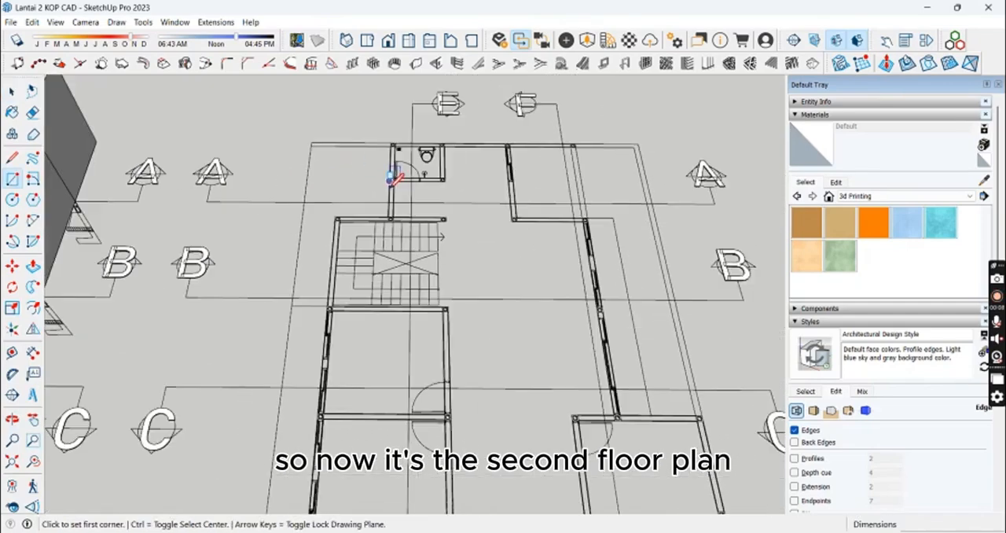
shift+middle_drag(410, 294, 436, 330)
key(space)
scroll(399, 281, down, 4)
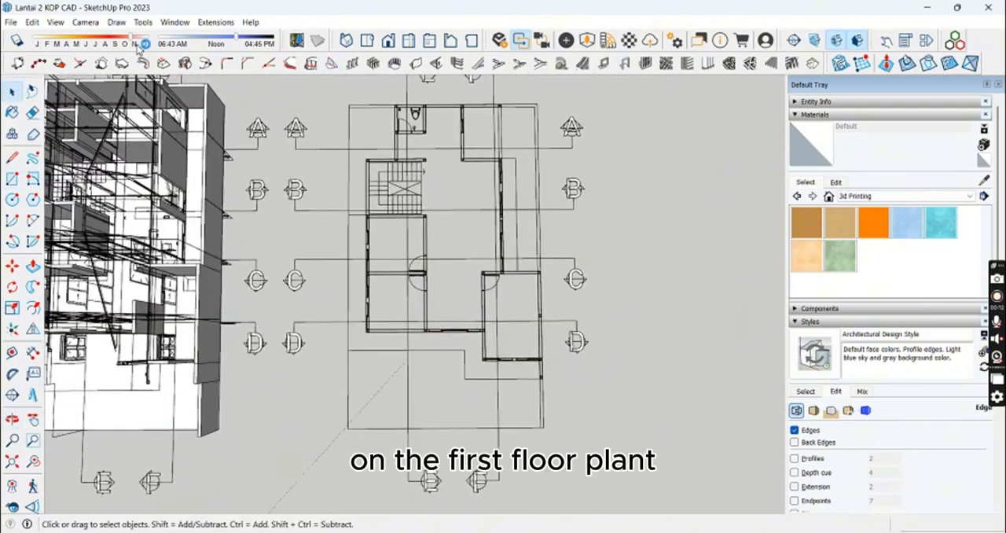
Step: Switch the camera to parallel projection and show the second floor plan from above
click(96, 24)
click(118, 79)
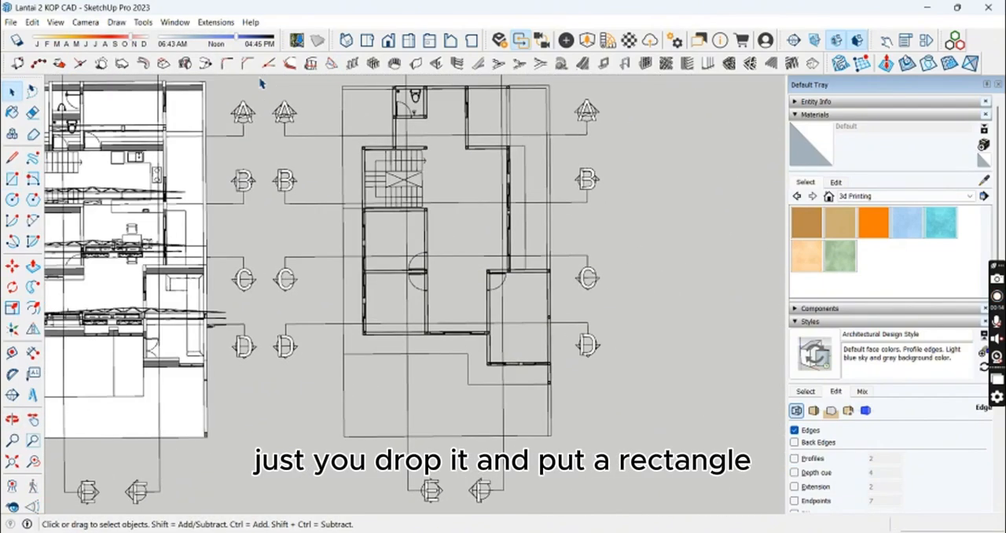
click(360, 44)
Step: Trace the second-floor bathroom's rear wall with a 15 cm wide rectangle starting at the outer column corner
shift+middle_drag(509, 235, 492, 313)
scroll(476, 189, up, 7)
scroll(419, 142, up, 4)
key(r)
scroll(416, 133, up, 4)
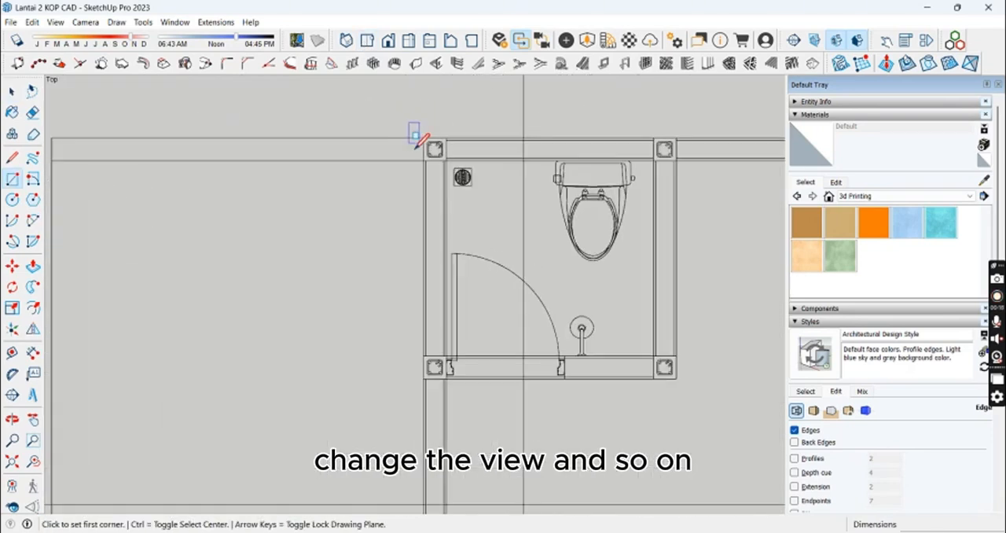
click(422, 139)
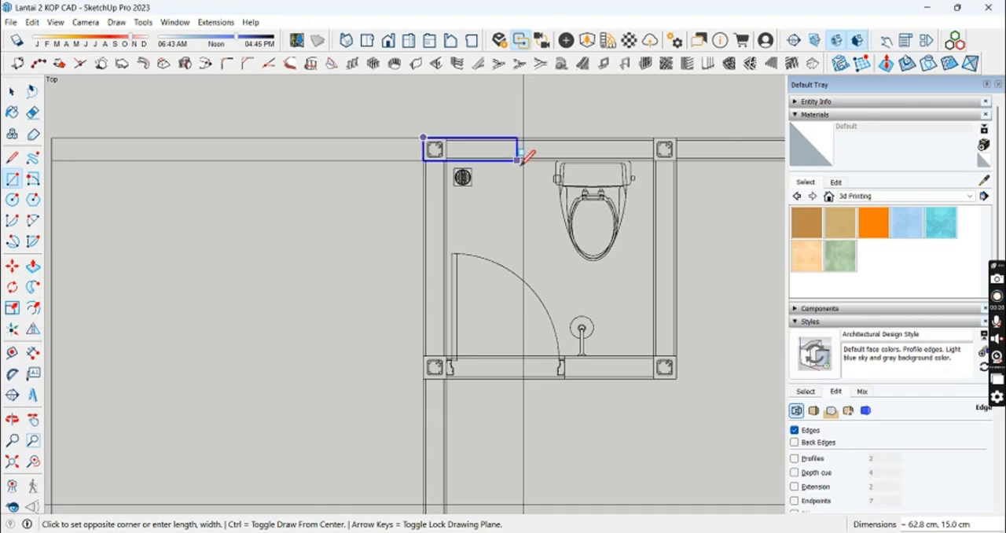
shift+middle_drag(715, 217, 308, 241)
shift+middle_drag(528, 241, 245, 240)
Step: Trace the second-floor side wall down to the next column with a 15 cm wide rectangle
scroll(599, 187, up, 1)
click(598, 186)
click(598, 186)
shift+middle_drag(578, 472, 470, 163)
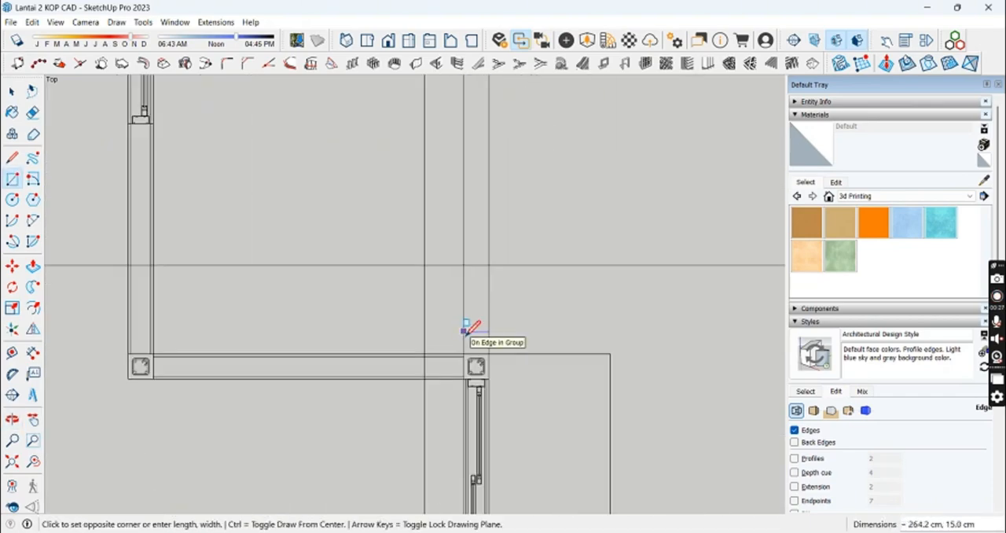
click(464, 354)
Step: Trace the remaining second-floor walls and floor areas with rectangles snapped to the plan corners
shift+middle_drag(197, 235, 707, 377)
scroll(209, 173, up, 1)
click(211, 179)
shift+middle_drag(272, 402, 361, 102)
click(343, 307)
click(668, 307)
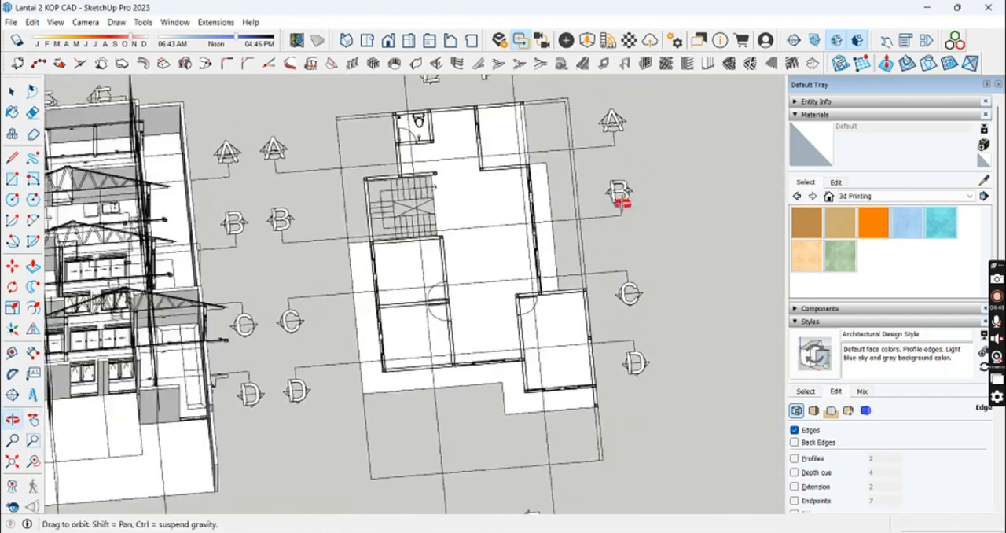
Step: Copy the traced second floor onto the top of the first-floor walls, snapping its outer wall corner to the matching corner below
middle_drag(620, 202, 467, 443)
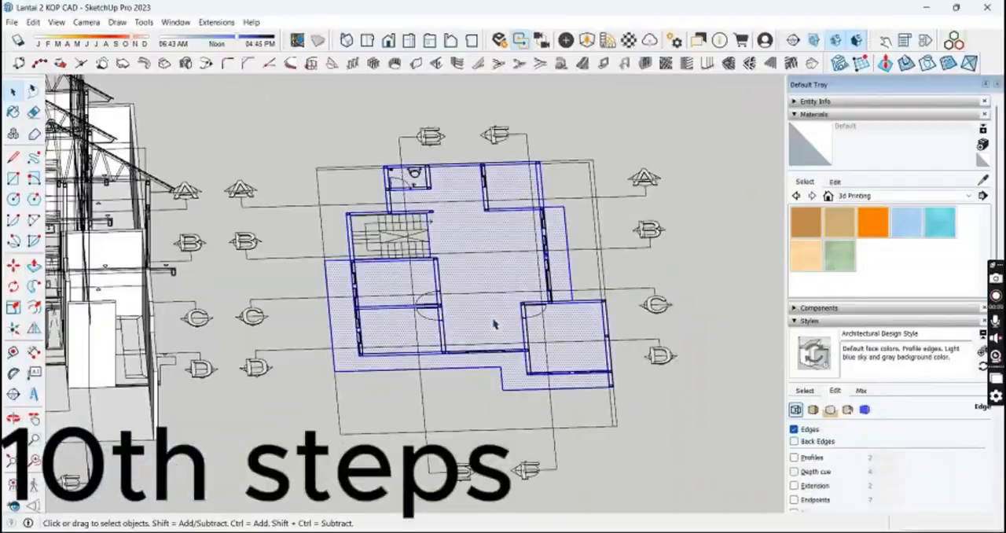
scroll(357, 370, up, 2)
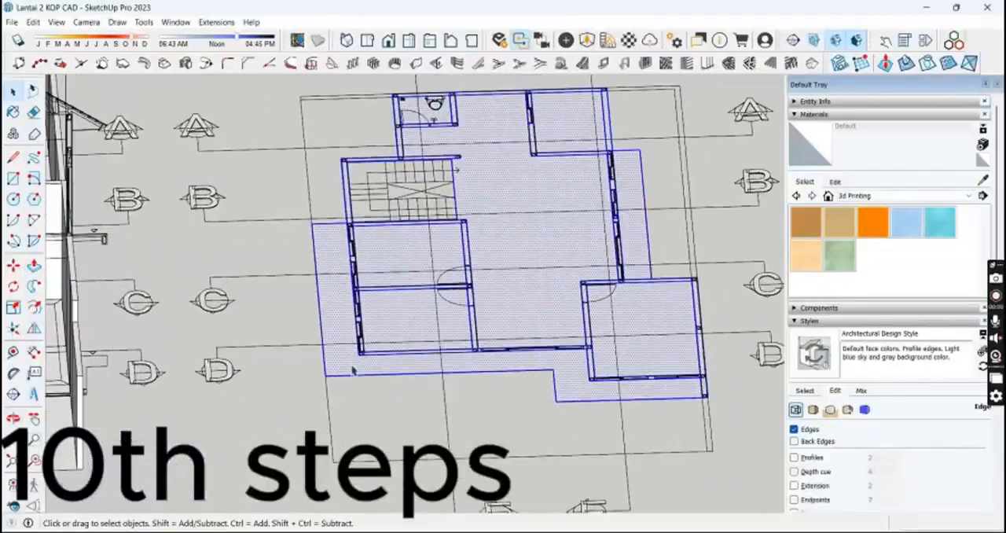
key(m)
middle_drag(353, 371, 422, 426)
scroll(299, 332, up, 4)
click(300, 328)
scroll(276, 337, down, 4)
scroll(149, 260, up, 5)
middle_drag(143, 262, 293, 321)
scroll(293, 330, down, 5)
scroll(270, 365, up, 3)
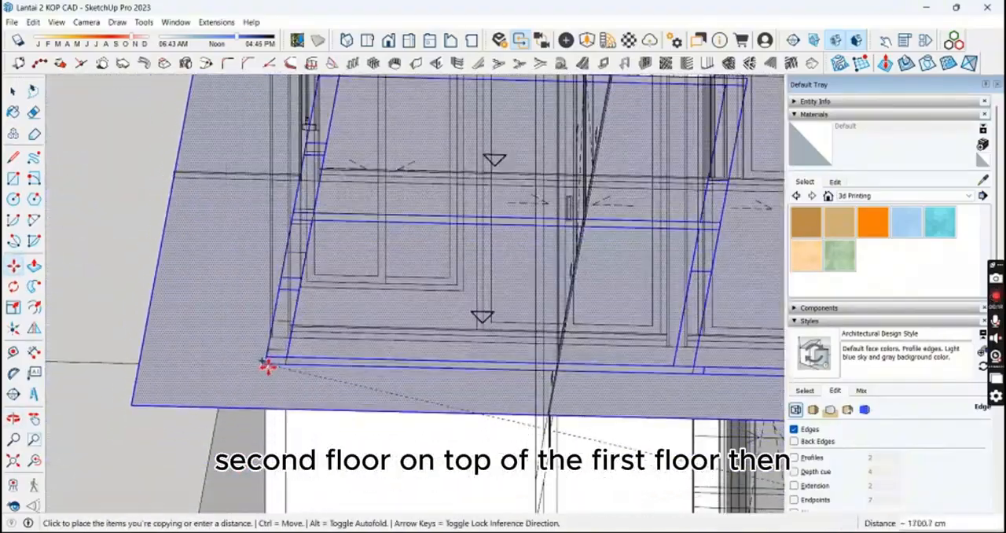
click(267, 365)
key(space)
scroll(110, 97, down, 4)
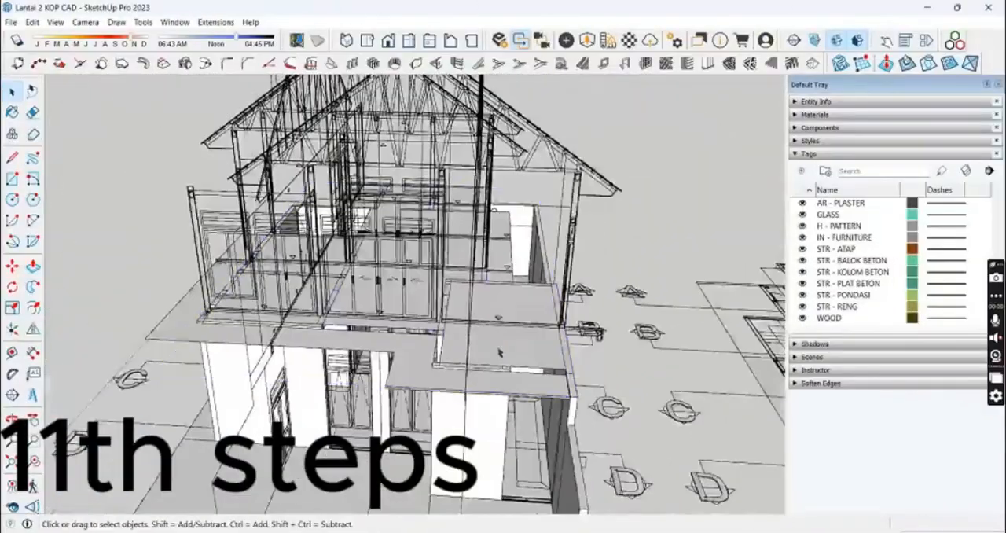
Step: Move all imported tags from 0 - GUIDE LINE through WOOD into the LL tag folder
click(512, 341)
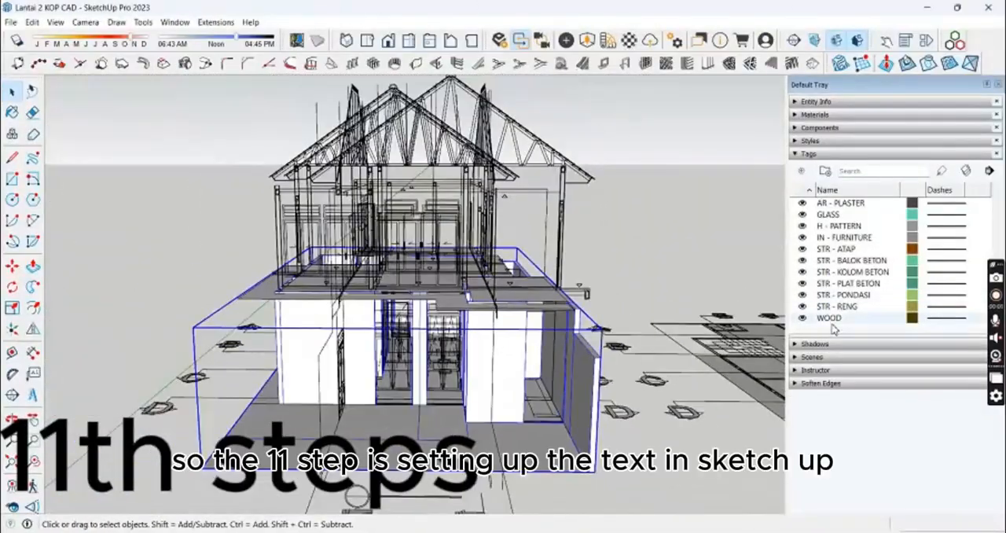
scroll(839, 267, up, 5)
click(842, 226)
scroll(843, 253, down, 5)
shift+click(832, 319)
scroll(846, 271, up, 5)
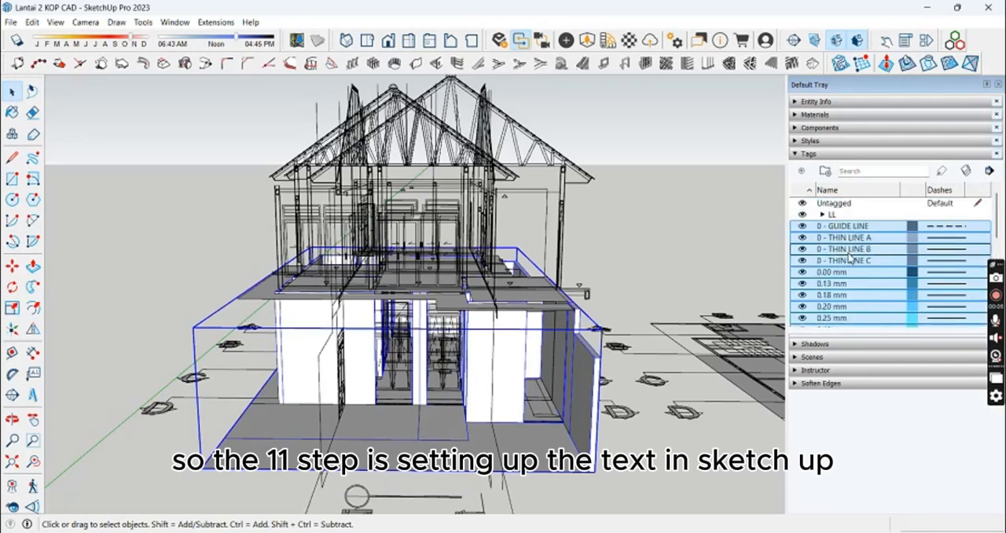
drag(851, 225, 854, 214)
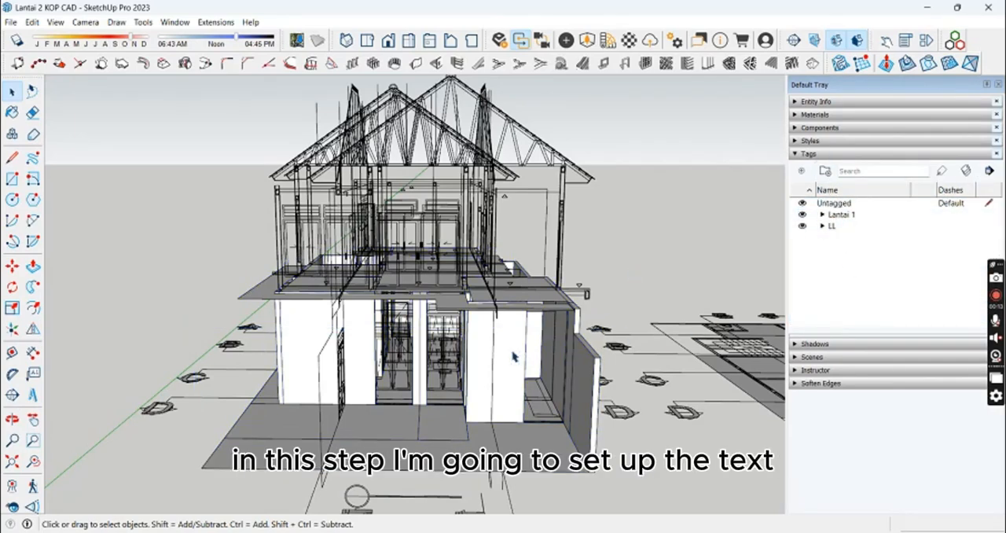
Step: Show the entity info of the first-floor group and look through its available tags
middle_drag(542, 322, 564, 327)
click(844, 103)
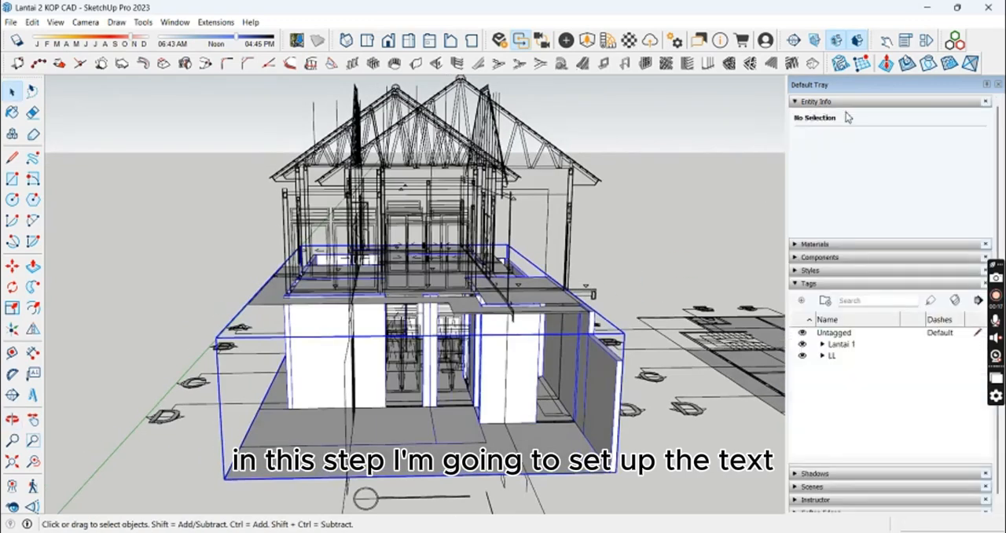
click(903, 137)
scroll(927, 189, down, 4)
scroll(930, 191, up, 6)
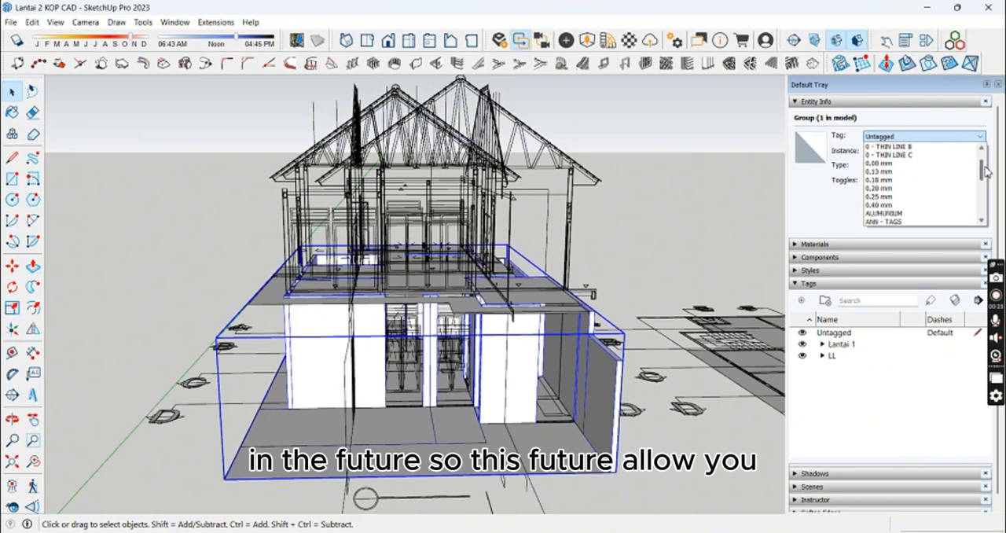
click(822, 228)
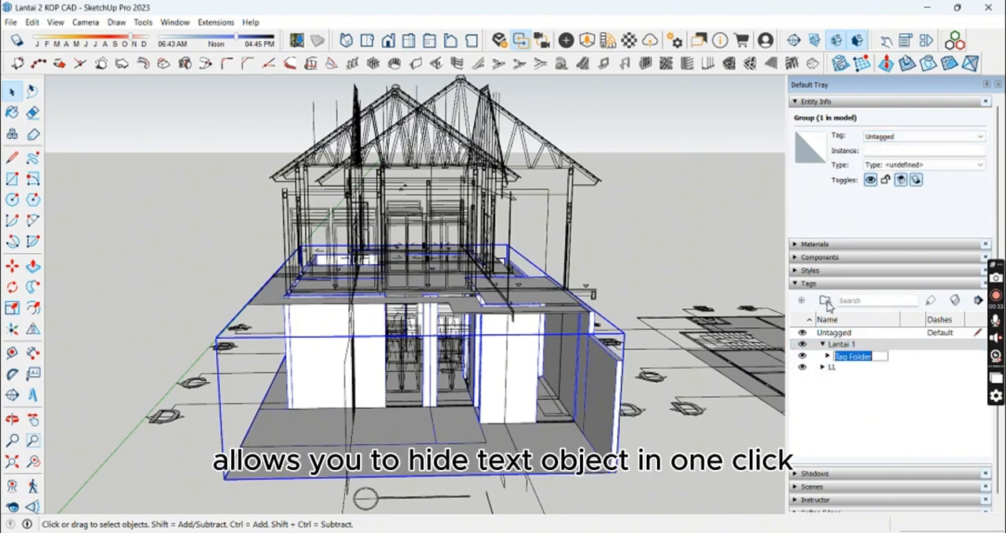
Step: Add a subfolder with the default name inside the Lantai 1 tag folder, then select Lantai 1
click(856, 395)
right_click(844, 354)
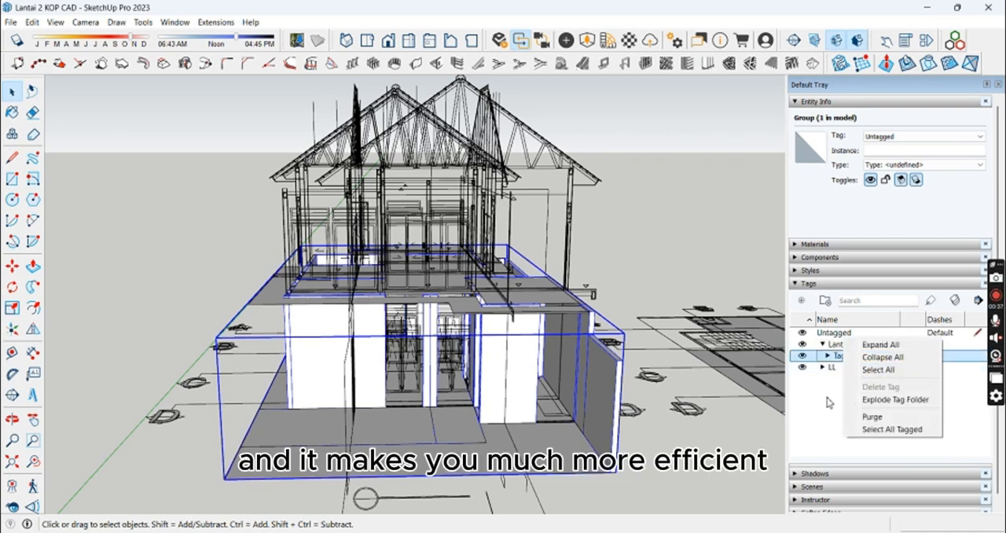
click(837, 356)
click(825, 344)
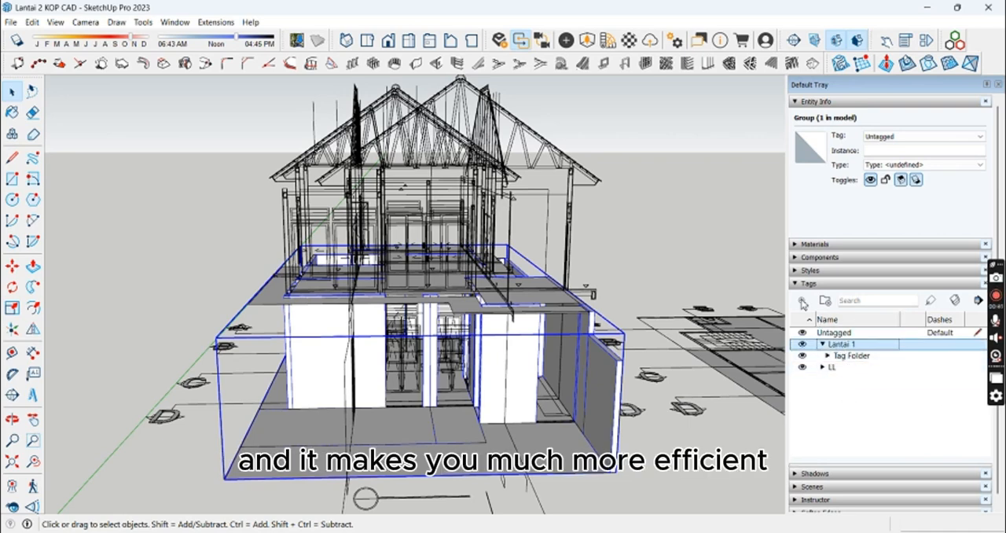
Step: Add a tag named Dinding L1 in the Lantai 1 folder and assign it to the first-floor group
text(Dinding)
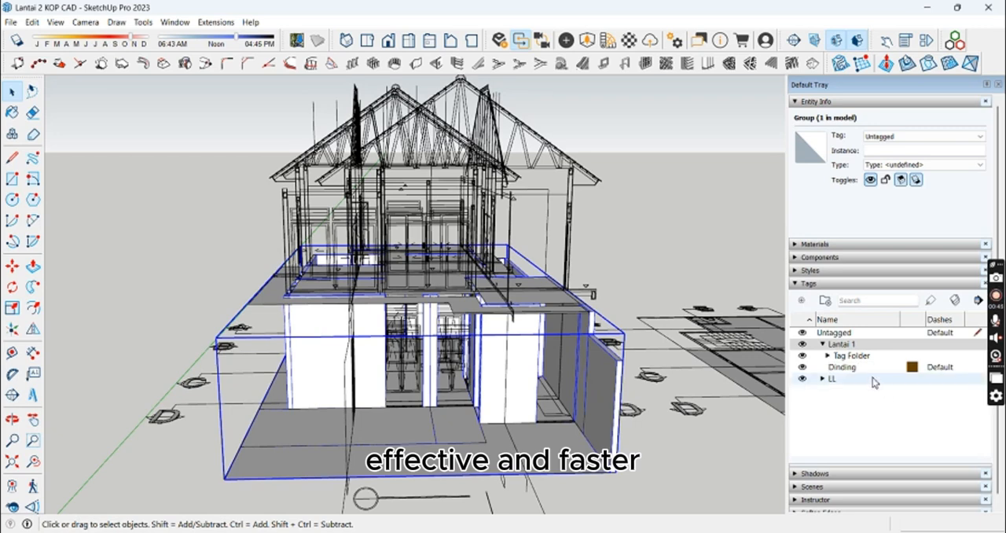
double_click(867, 368)
click(876, 406)
click(881, 139)
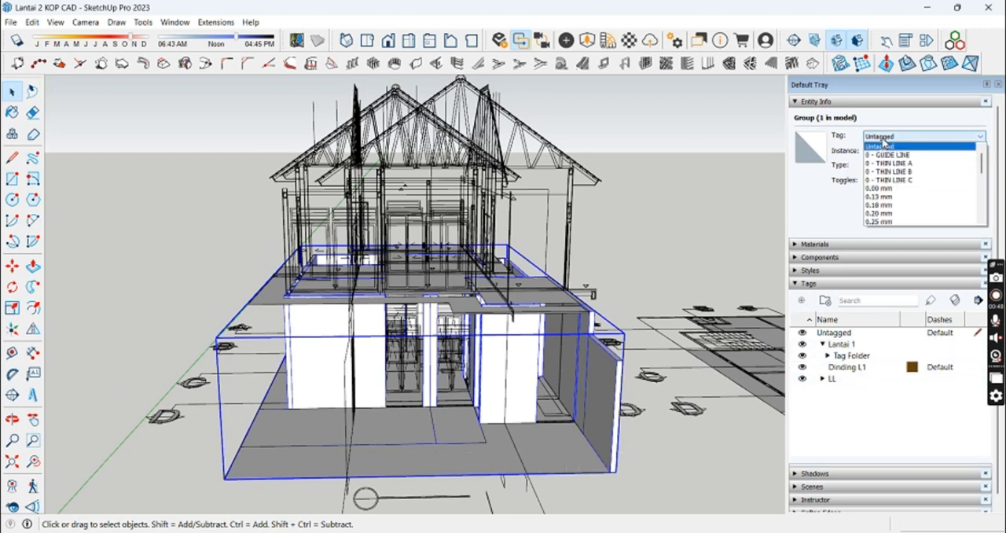
drag(983, 162, 983, 193)
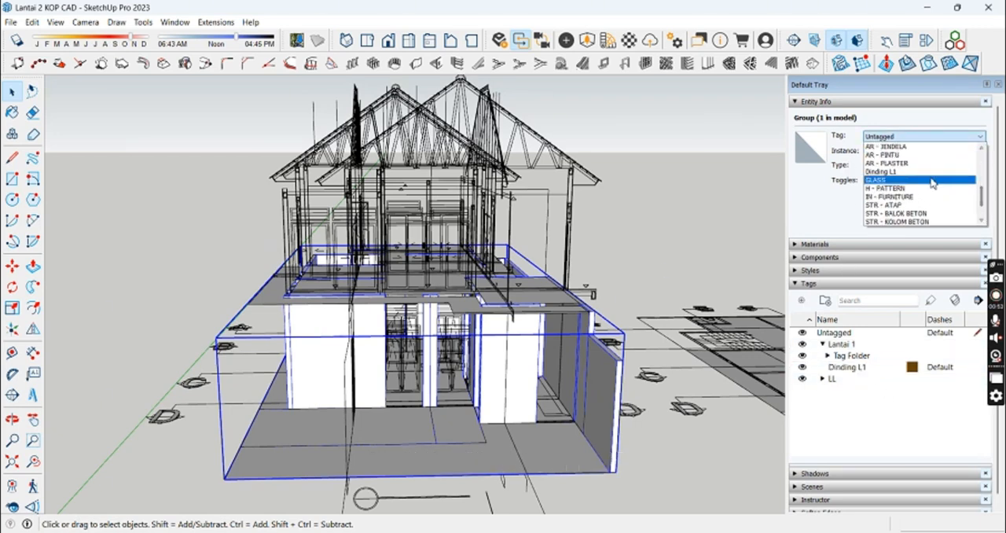
click(925, 173)
Step: Remove the default Tag Folder inside Lantai 1, keeping the Dinding L1 tag directly under Lantai 1
drag(841, 366, 836, 356)
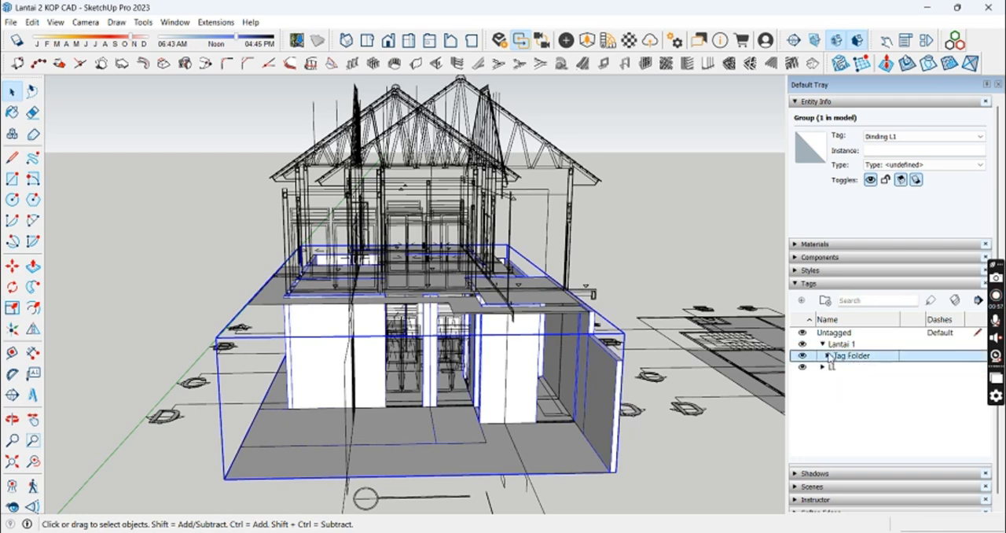
click(828, 356)
right_click(831, 341)
click(872, 360)
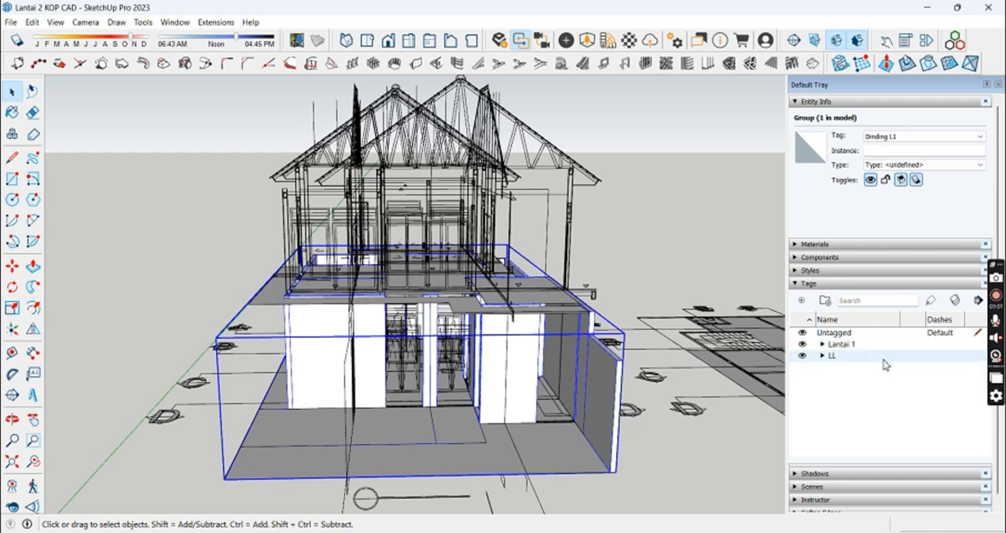
click(822, 344)
right_click(835, 356)
click(864, 401)
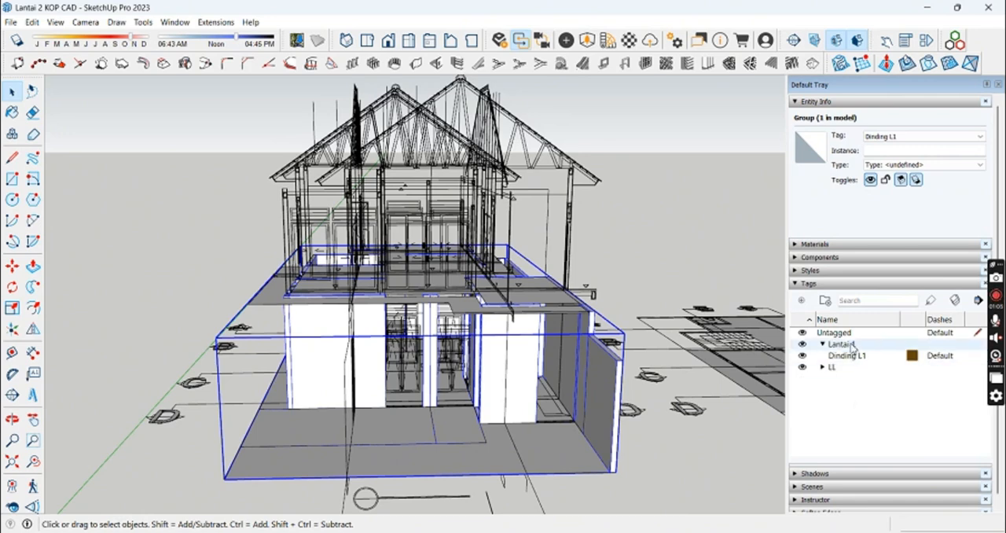
Step: Check which geometry the Dinding L1 tag controls by hiding it and showing it again
click(802, 356)
click(801, 356)
middle_drag(649, 303, 663, 286)
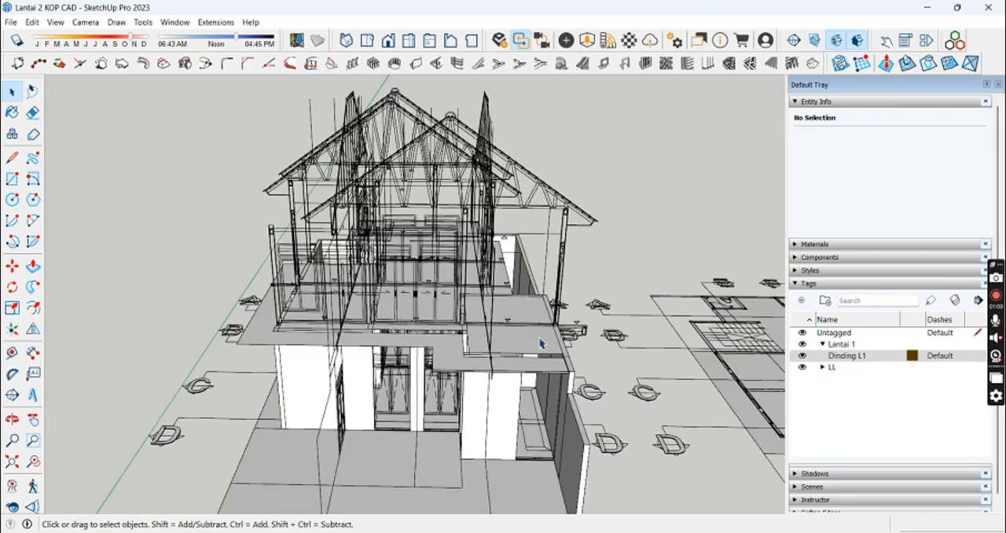
Step: Select the traced second-floor group and create a Lantai 2 tag folder containing a tag named Dinding Lantai 2
click(541, 340)
click(896, 391)
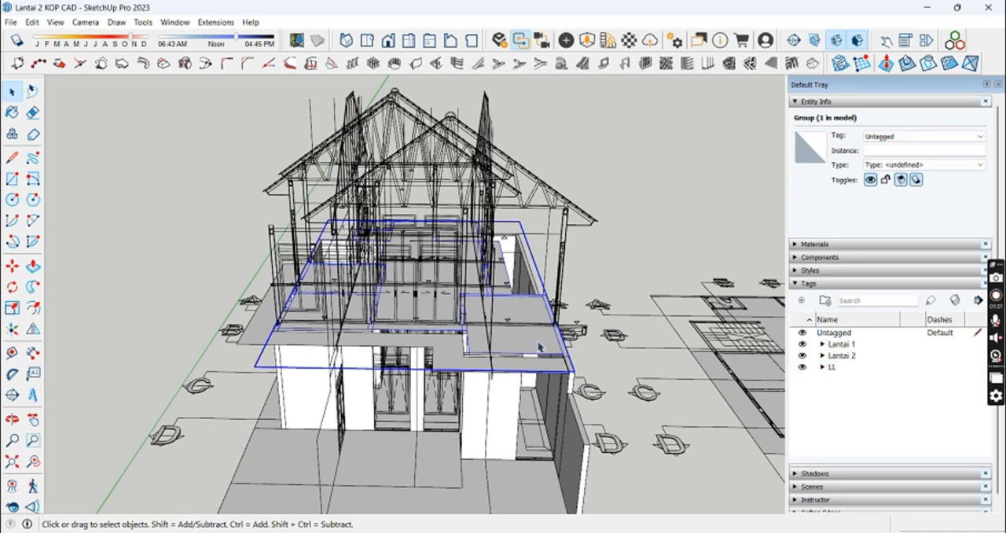
click(892, 138)
drag(986, 186, 992, 206)
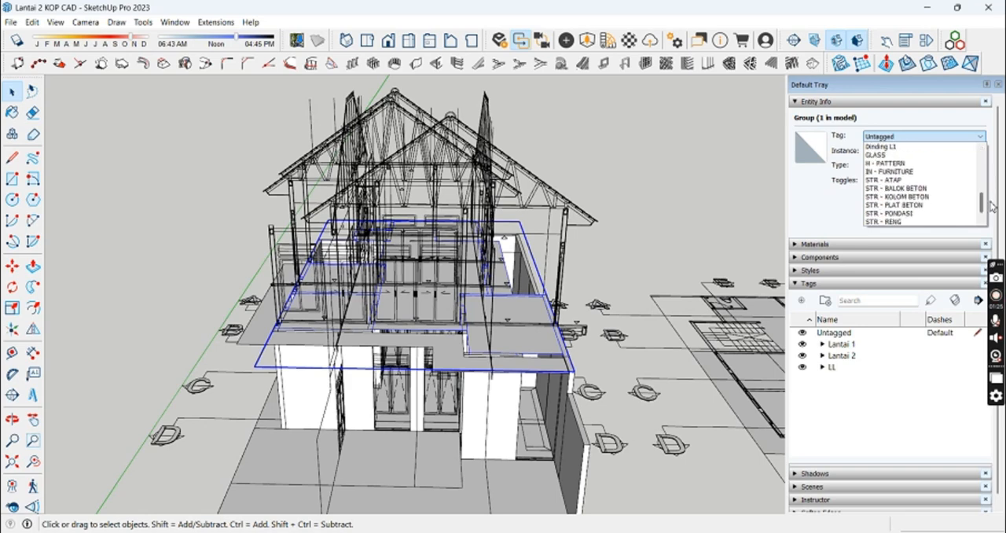
click(856, 355)
click(802, 300)
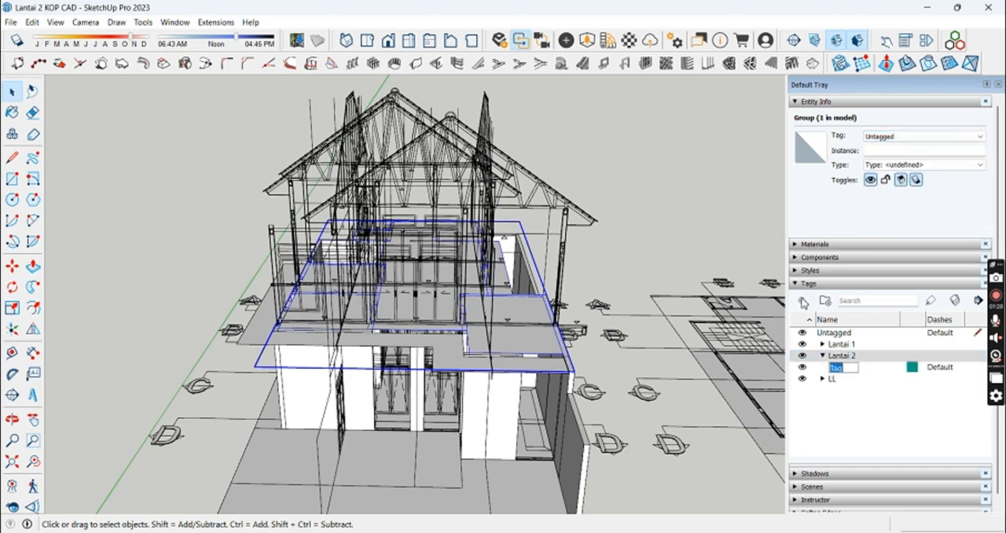
text(Dinding Lantai)
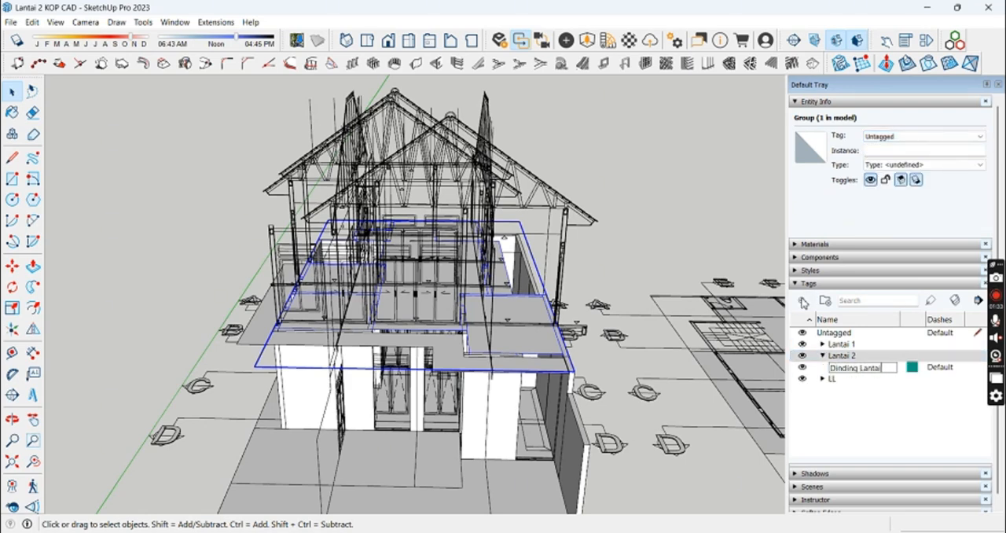
text( 2)
key(Return)
click(822, 356)
Step: Assign the Dinding Lantai 2 tag to the selected second-floor group
click(912, 137)
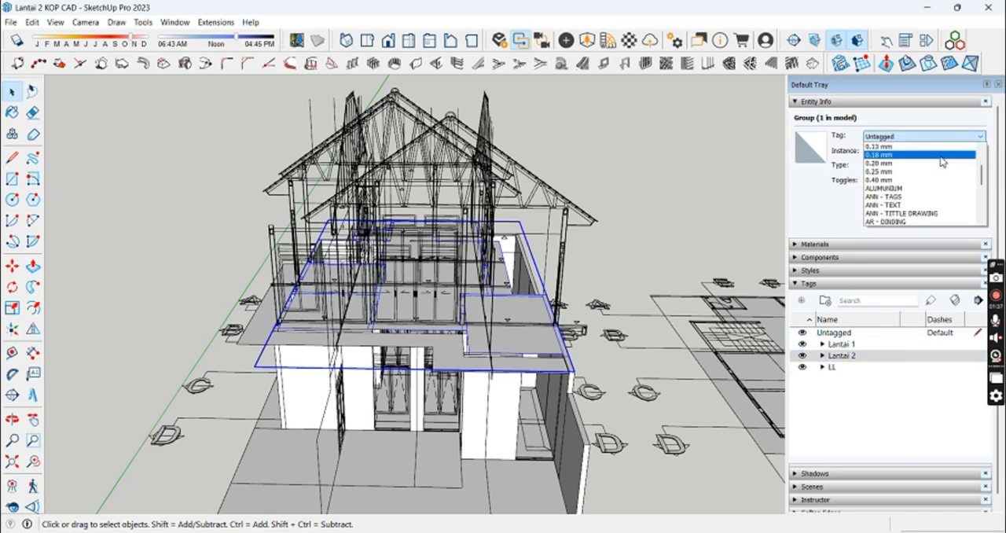
scroll(943, 165, down, 3)
click(888, 209)
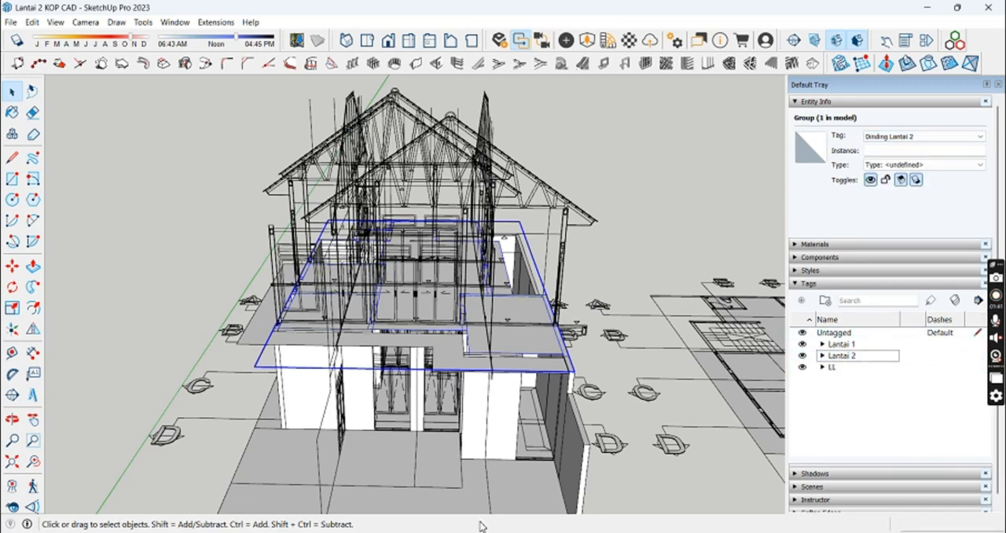
Step: Switch the camera to Parallel Projection and view the model from the top
middle_drag(483, 314, 702, 247)
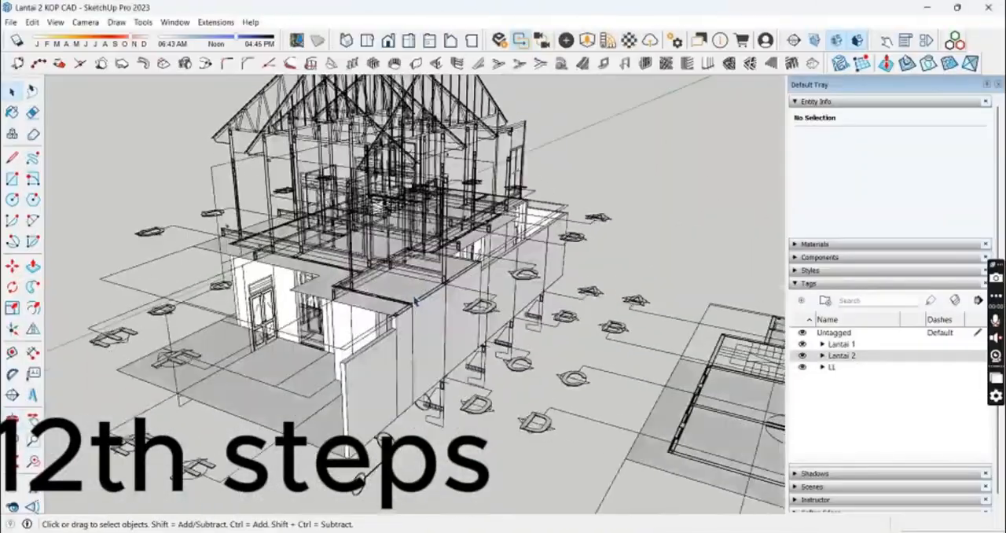
scroll(416, 301, down, 3)
scroll(404, 292, up, 4)
middle_drag(442, 295, 569, 350)
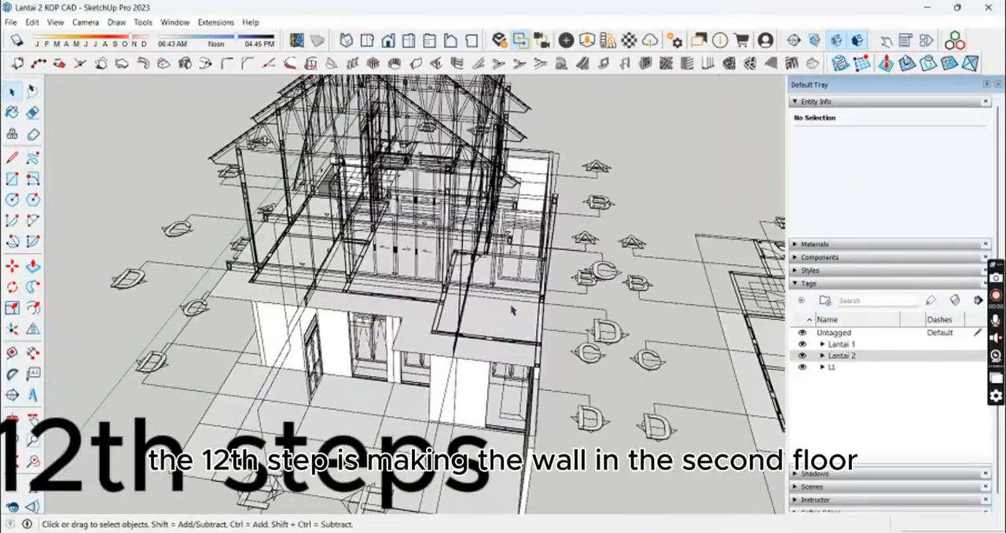
click(85, 22)
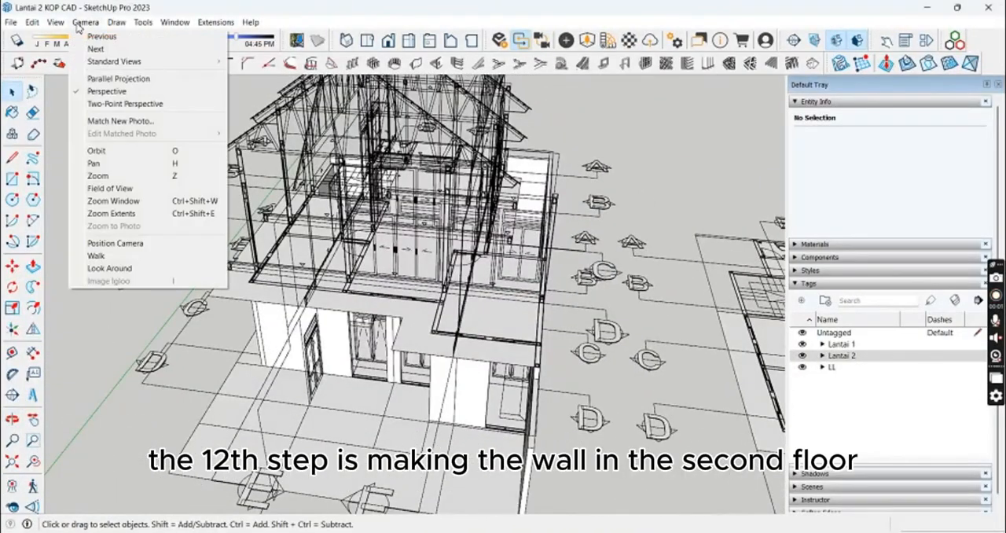
click(106, 78)
click(366, 40)
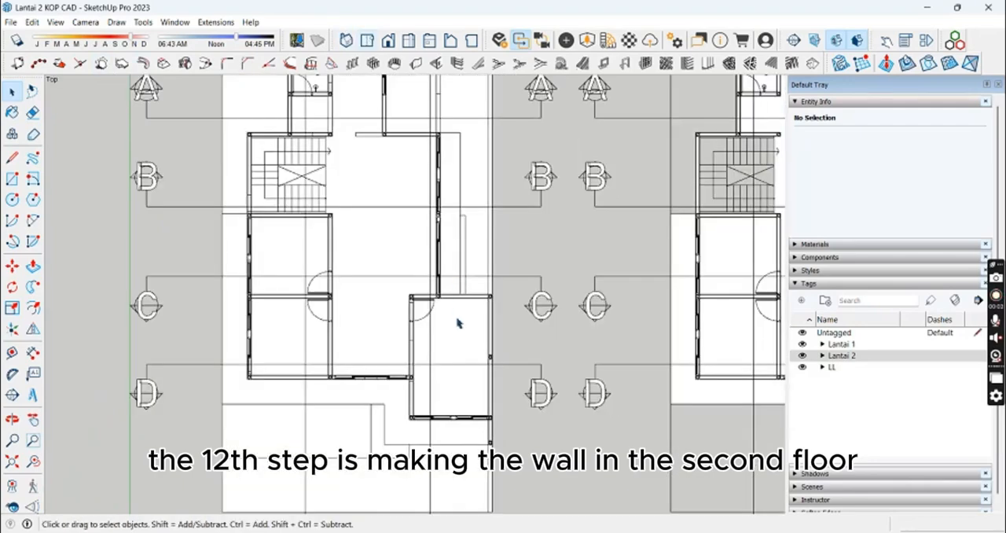
Step: Open the second-floor group and Push/Pull the outer wall beside the front-right room upward about 420 cm
shift+middle_drag(457, 319, 485, 259)
double_click(492, 286)
scroll(492, 289, up, 2)
middle_drag(506, 319, 465, 280)
middle_drag(475, 314, 498, 272)
key(p)
scroll(522, 324, up, 4)
middle_drag(521, 332, 525, 227)
click(524, 223)
shift+middle_drag(522, 169, 545, 228)
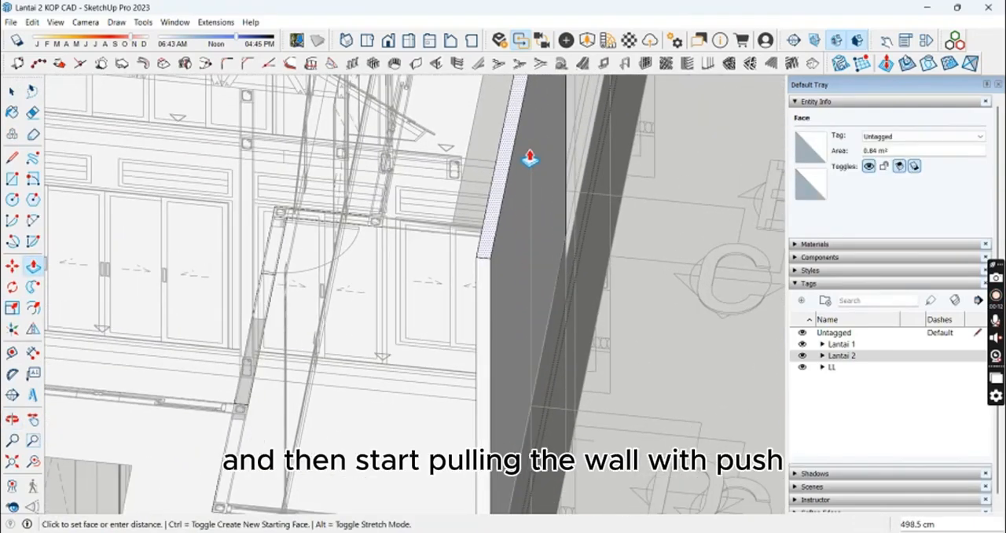
middle_drag(530, 158, 829, 305)
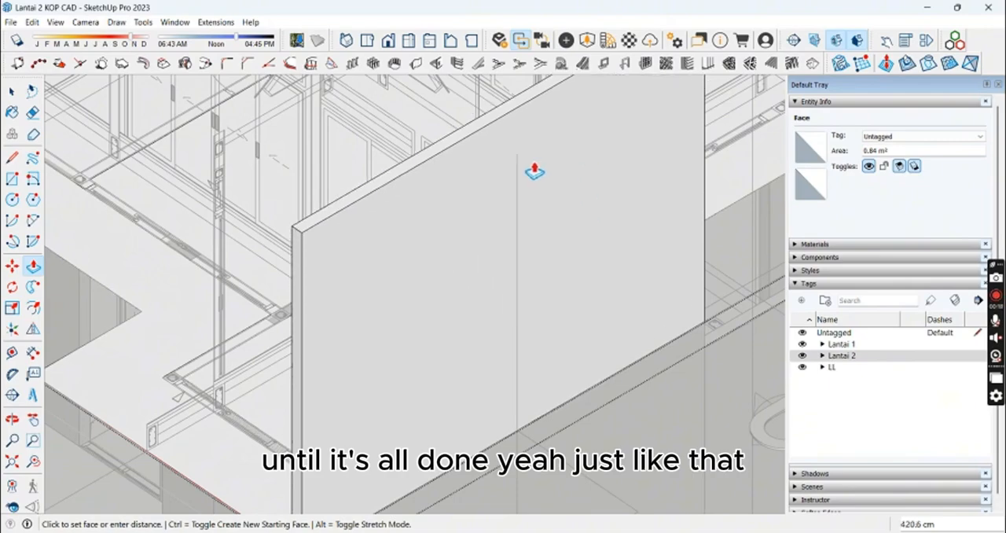
middle_drag(462, 212, 434, 341)
key(space)
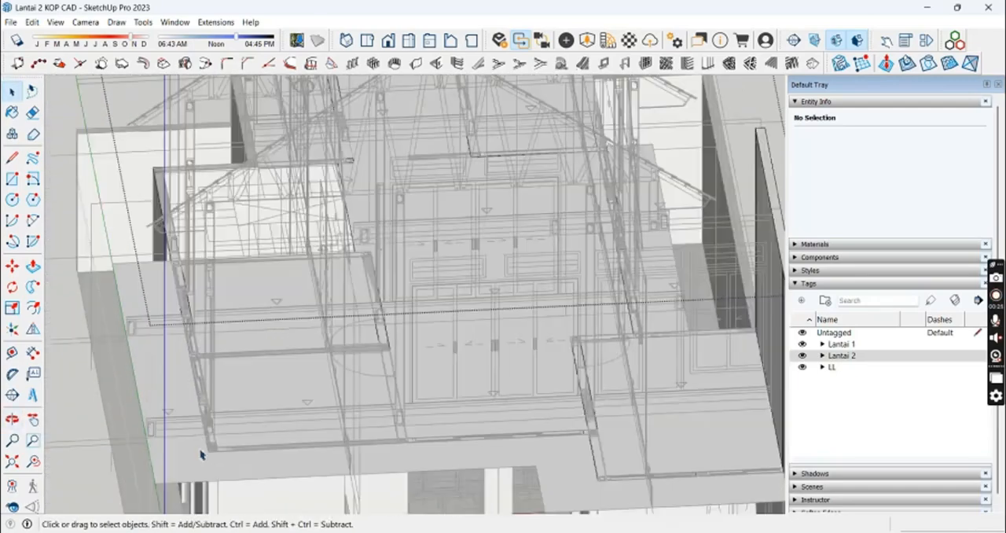
Step: Push/Pull the second-floor wall faces around the front-left room and the neighbouring rooms up to 420 cm
scroll(201, 454, up, 2)
key(p)
click(88, 34)
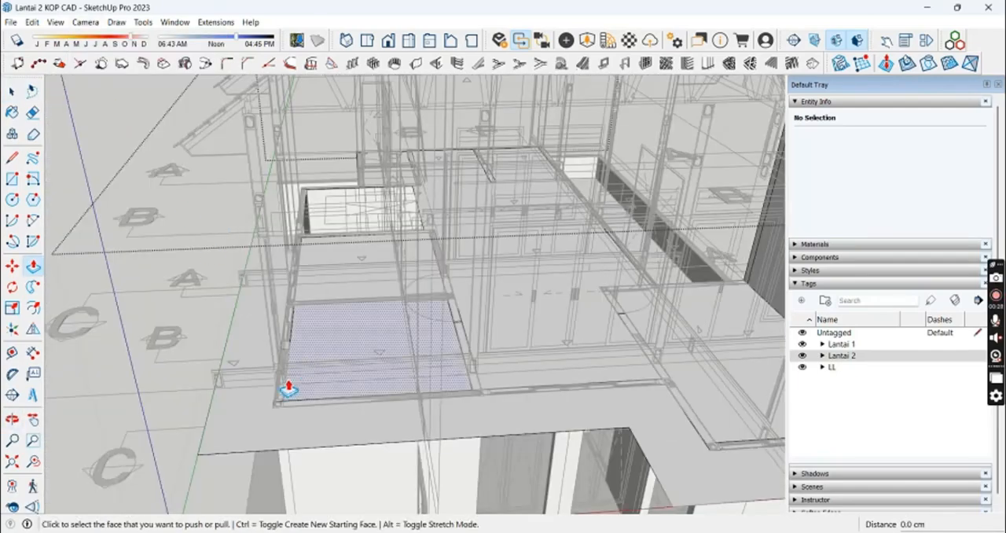
middle_drag(281, 398, 356, 440)
middle_drag(175, 391, 281, 312)
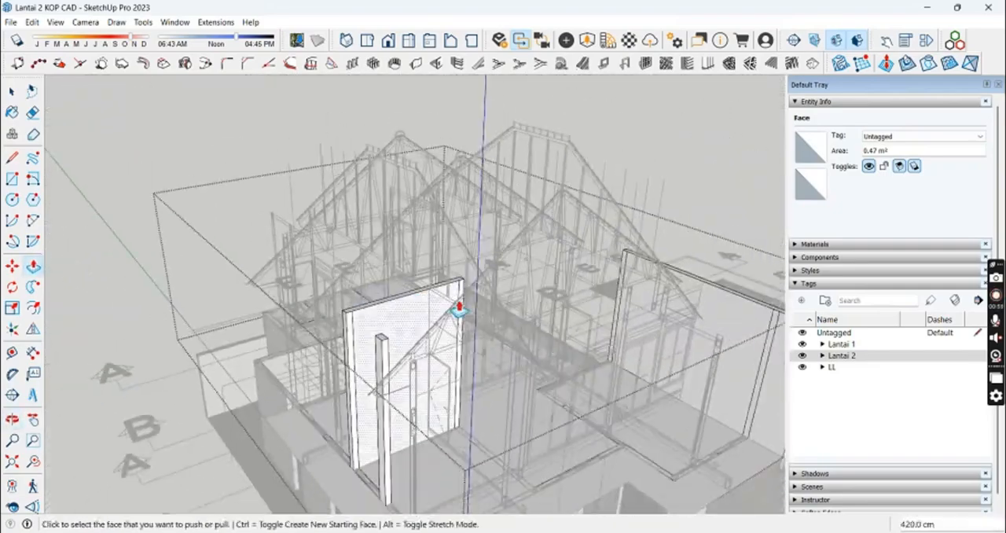
middle_drag(458, 309, 376, 220)
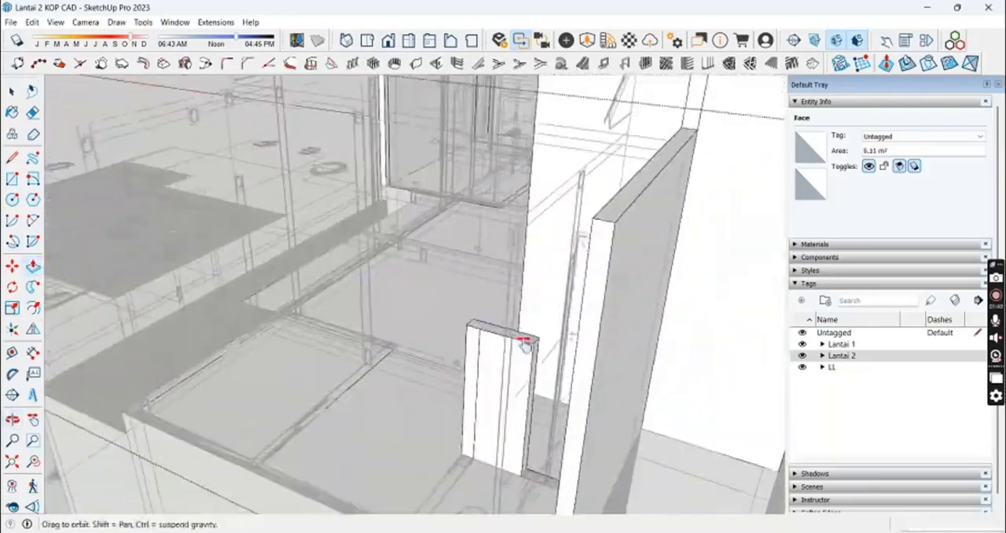
middle_drag(525, 344, 428, 174)
key(e)
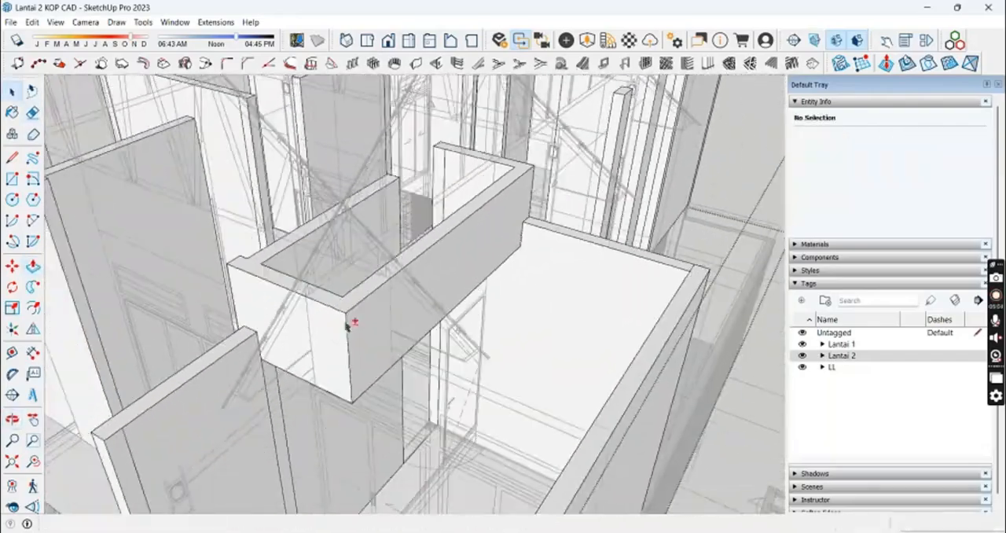
Step: Push/Pull the short wall segment in the middle of the second floor's front opening
middle_drag(348, 324, 685, 255)
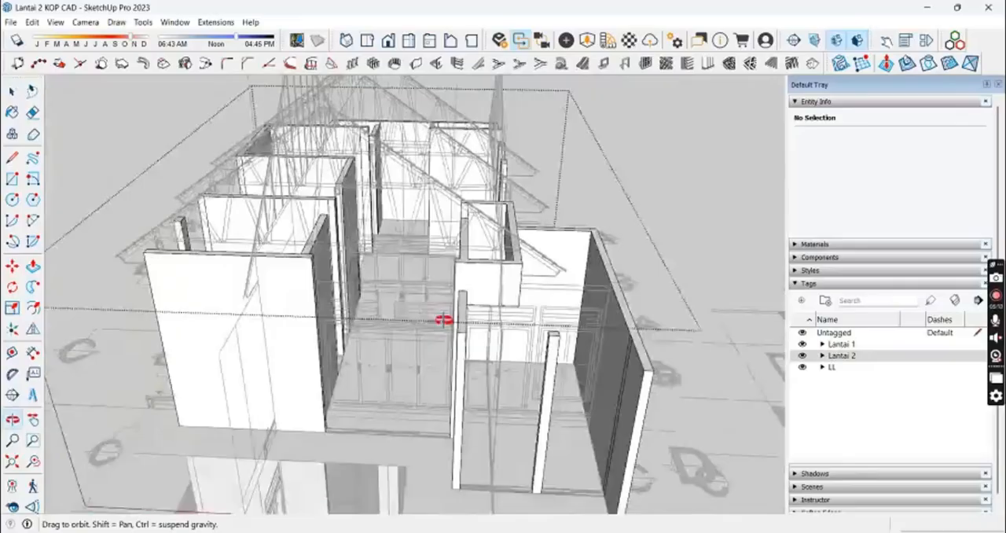
middle_drag(444, 319, 409, 367)
scroll(409, 367, down, 4)
scroll(528, 397, up, 8)
scroll(529, 397, up, 3)
key(p)
click(505, 400)
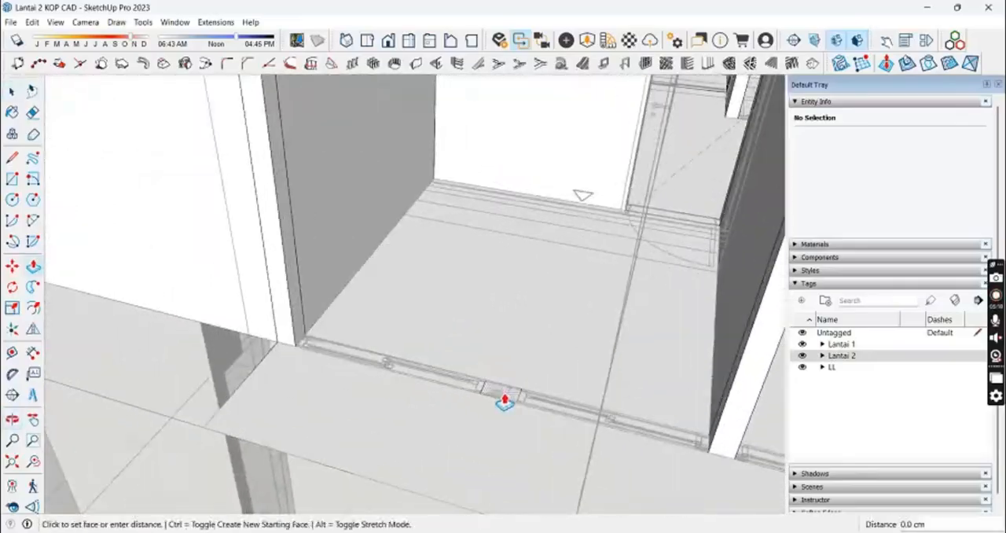
scroll(505, 400, down, 4)
key(space)
scroll(433, 254, down, 5)
middle_drag(433, 253, 686, 216)
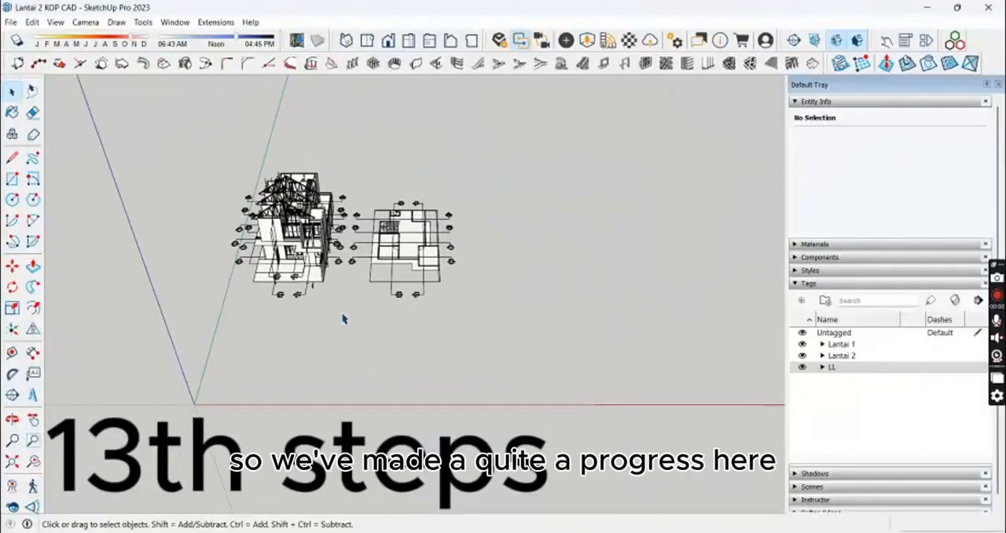
Step: Import the AutoCAD drawing LANTAI 2 KOP CAD.dwg with the door and window details from the 2. Lantai 2 folder
middle_drag(345, 418, 395, 319)
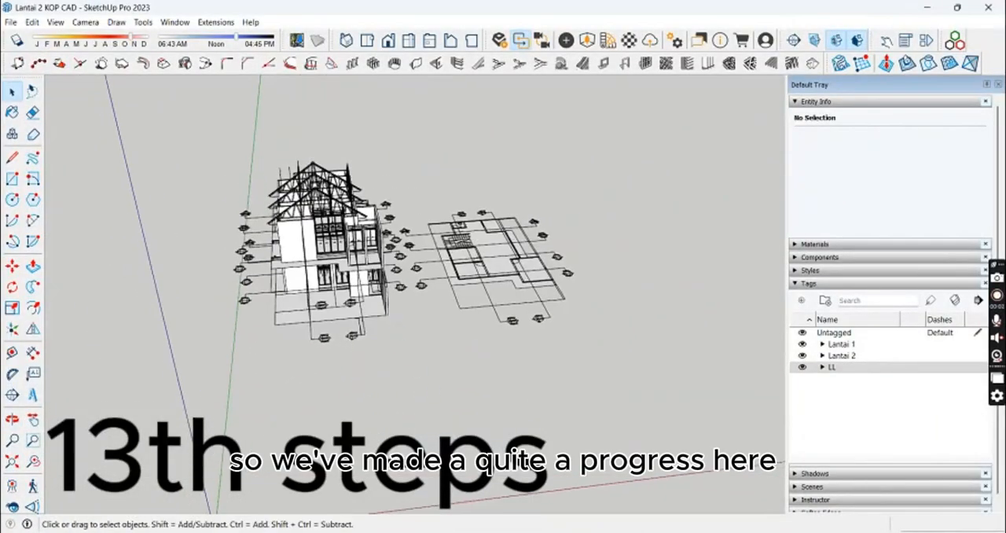
click(11, 22)
click(63, 203)
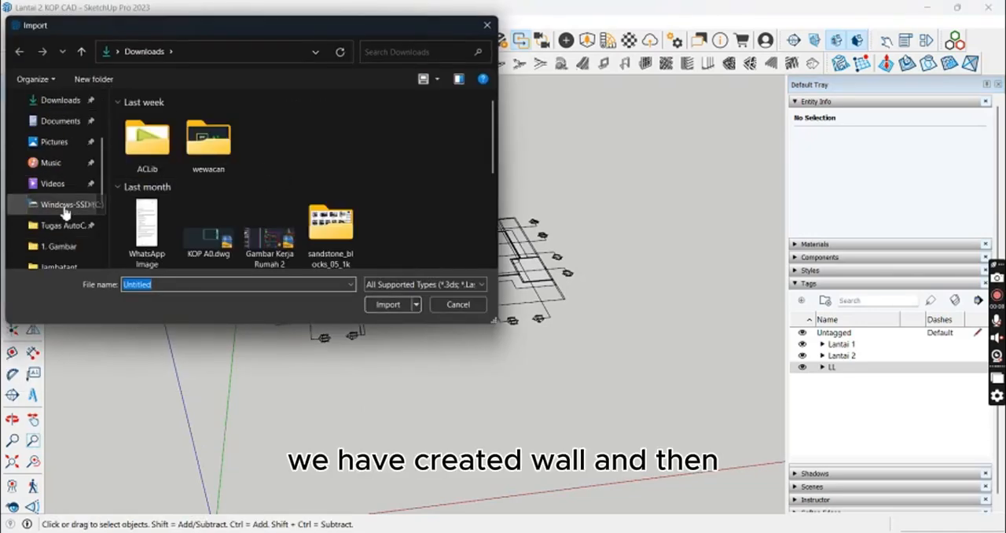
click(63, 225)
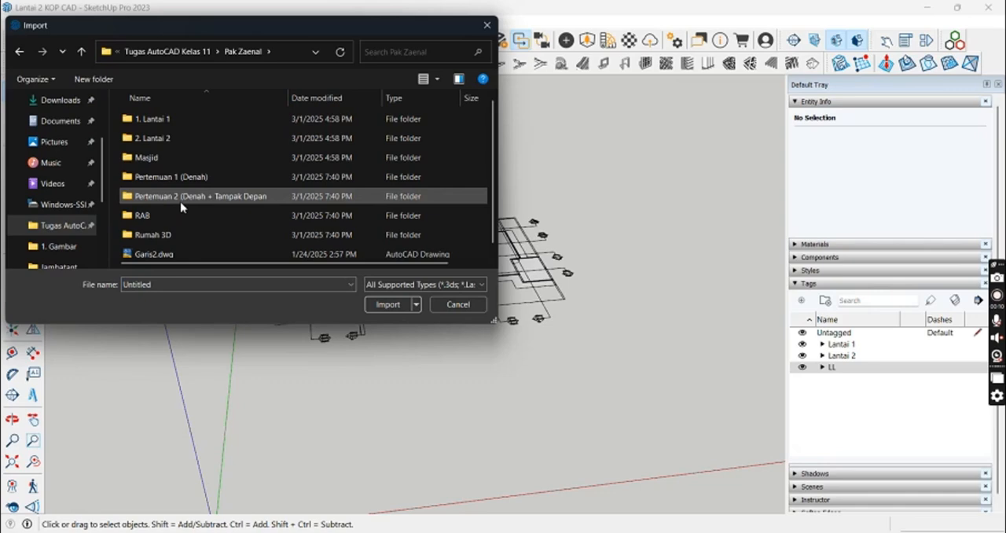
double_click(163, 137)
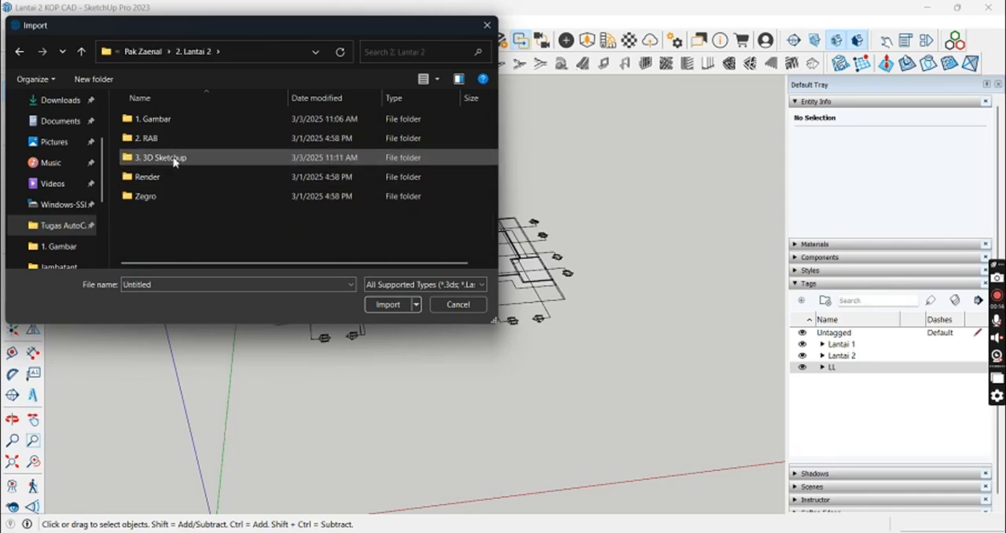
click(388, 307)
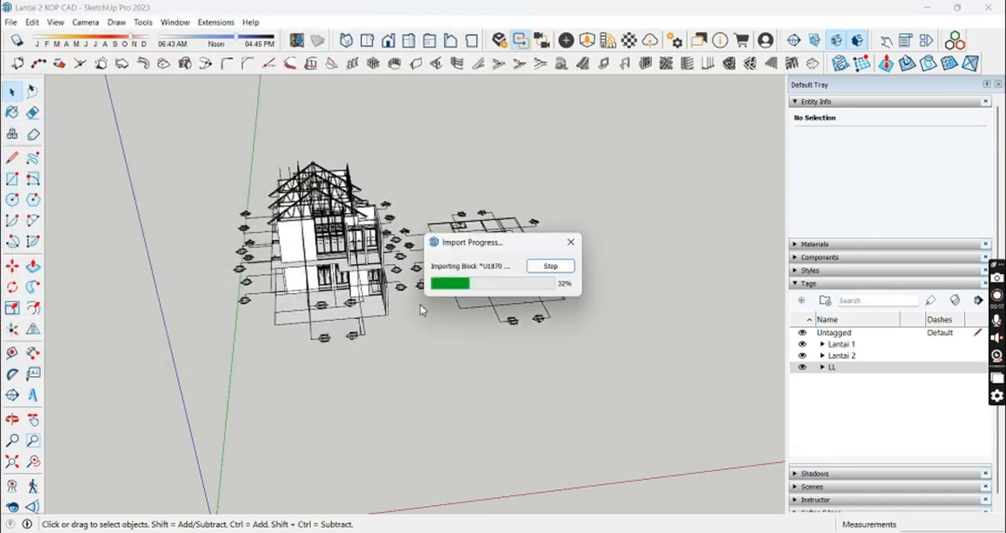
click(559, 348)
Step: Move the imported door and window component about 919 cm closer to the house
scroll(386, 364, up, 3)
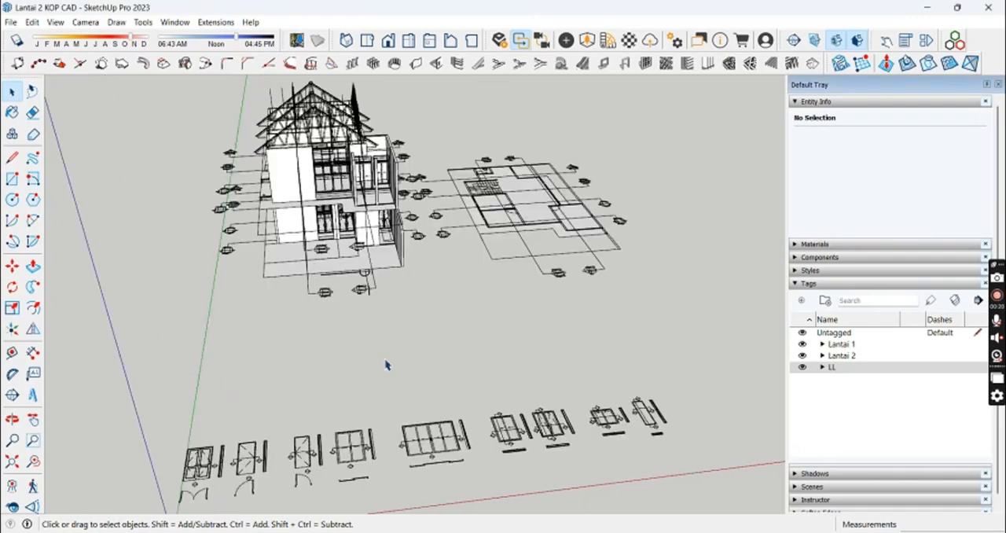
middle_drag(385, 364, 410, 361)
drag(411, 362, 326, 439)
key(m)
click(400, 475)
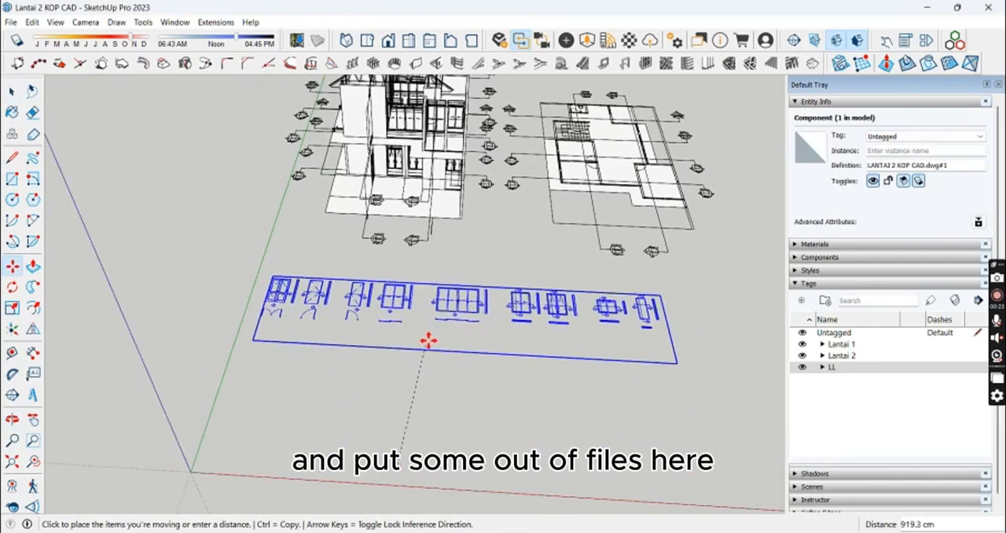
click(427, 338)
Step: Rotate all the door and window elevation drawings inside the imported component 90° so they stand upright, leaving their plan sections flat
scroll(319, 310, up, 3)
key(space)
middle_drag(319, 309, 404, 395)
click(465, 441)
scroll(380, 358, up, 1)
scroll(380, 358, up, 2)
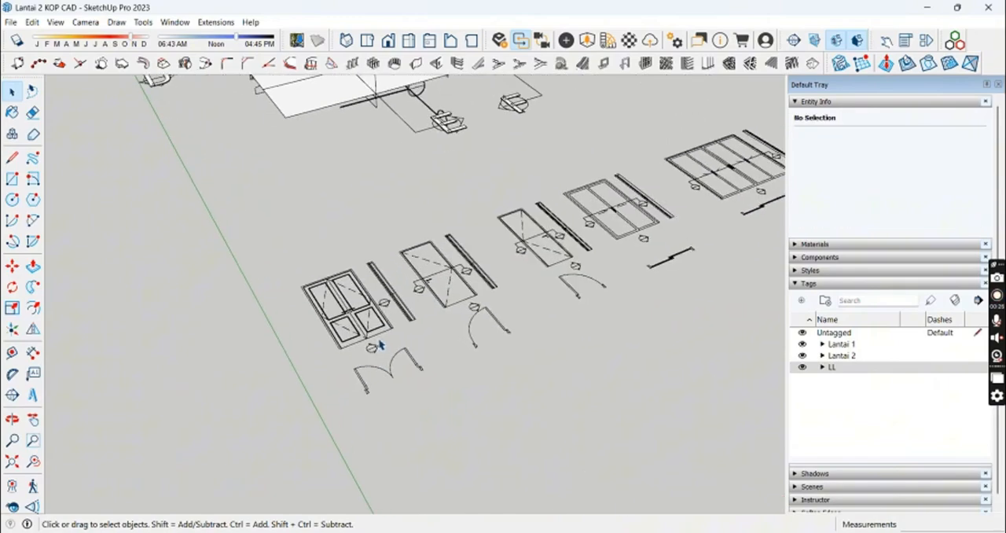
click(382, 337)
middle_drag(382, 337, 156, 328)
middle_drag(288, 338, 143, 283)
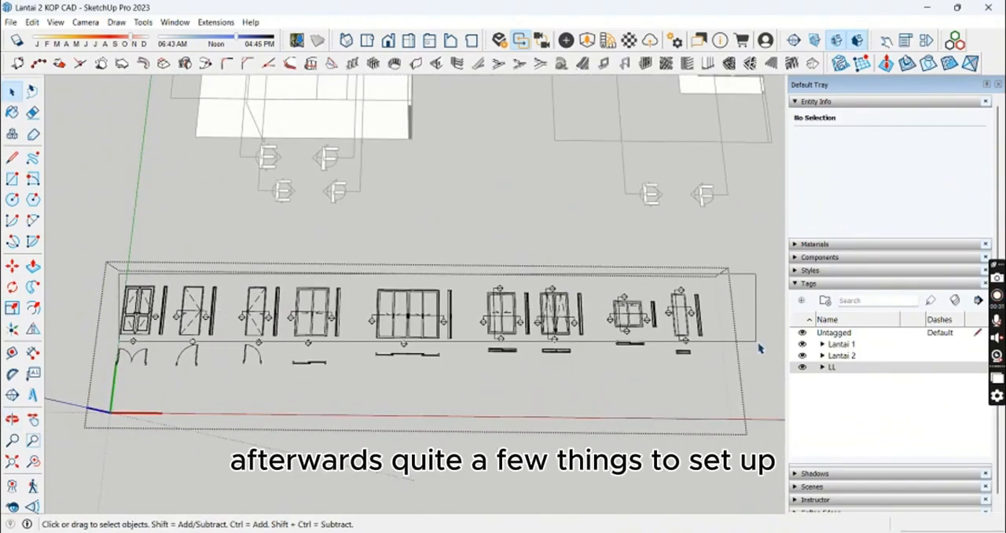
drag(757, 345, 756, 344)
middle_drag(193, 350, 330, 344)
scroll(223, 351, up, 4)
scroll(230, 346, up, 2)
click(228, 338)
scroll(228, 339, down, 2)
middle_drag(227, 338, 194, 406)
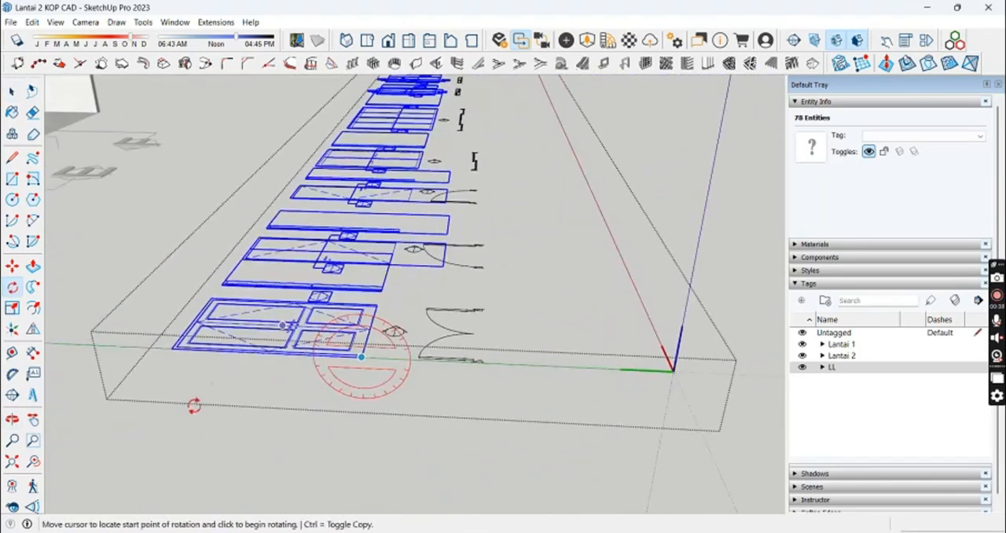
click(175, 349)
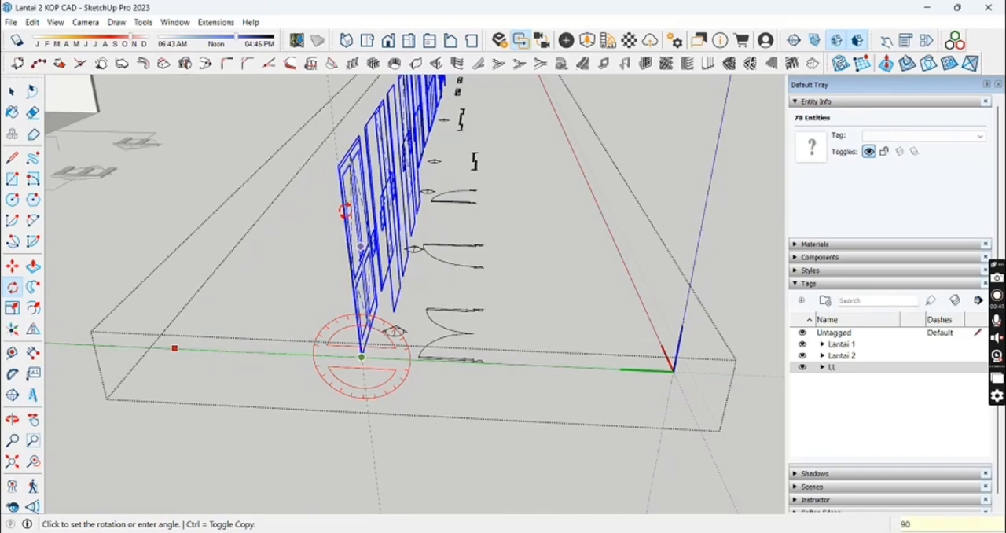
key(Return)
key(space)
click(414, 288)
Step: Draw a 215 cm vertical line up from the double door's left frame section to the height of its elevation
middle_drag(570, 280, 532, 312)
scroll(364, 252, down, 2)
scroll(532, 312, down, 2)
shift+middle_drag(142, 330, 411, 294)
scroll(355, 292, up, 6)
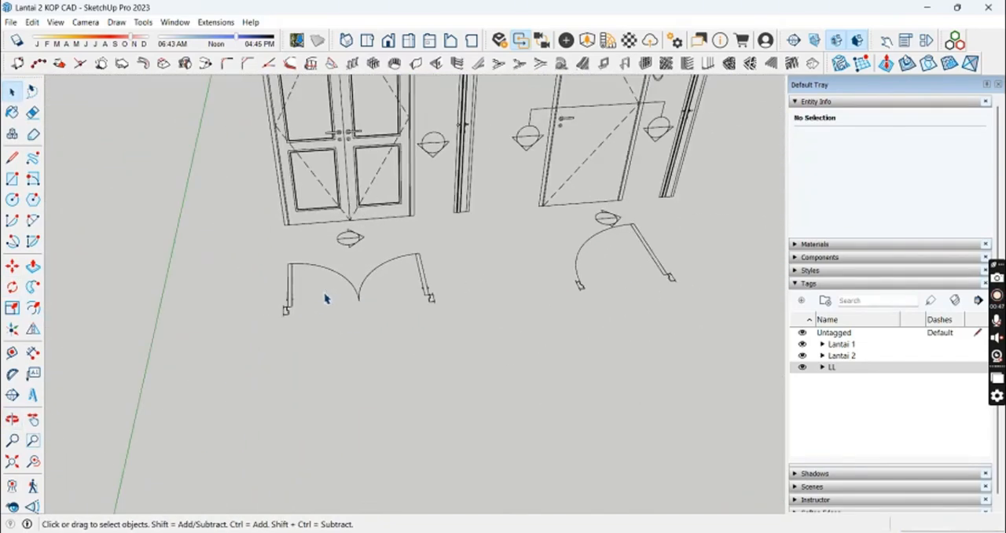
middle_drag(326, 299, 309, 353)
key(l)
scroll(301, 350, up, 5)
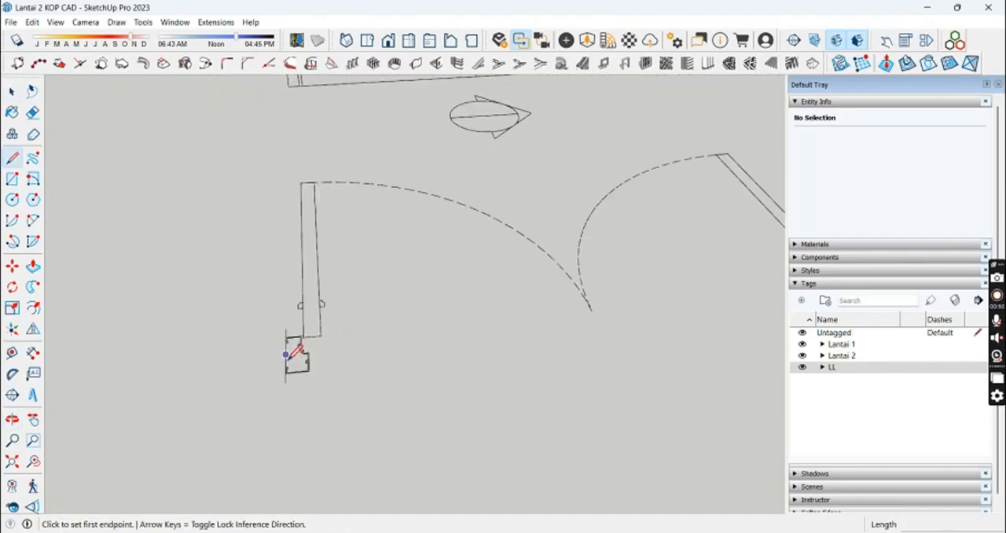
click(287, 358)
scroll(358, 258, down, 5)
shift+middle_drag(364, 173, 313, 277)
scroll(313, 275, down, 3)
shift+middle_drag(303, 168, 271, 262)
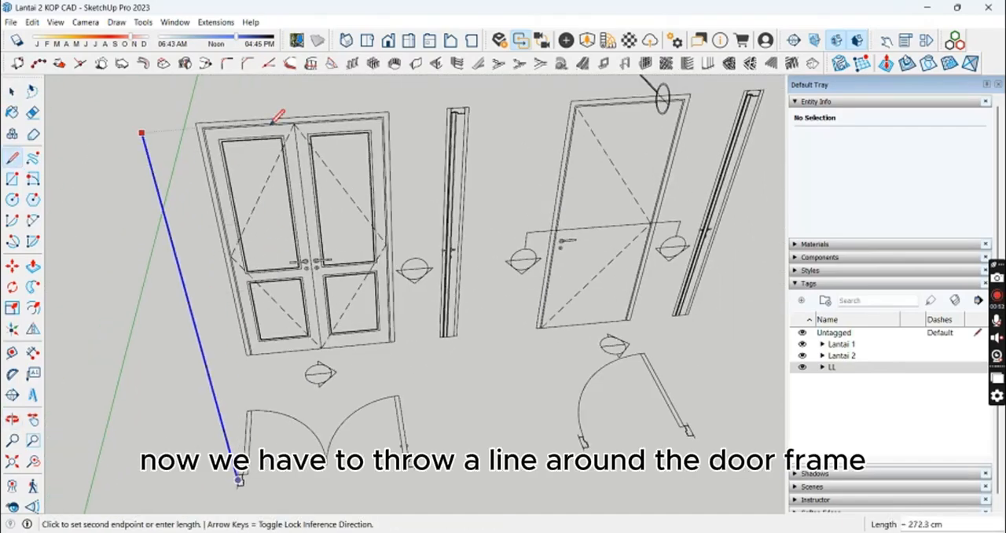
middle_drag(580, 275, 632, 369)
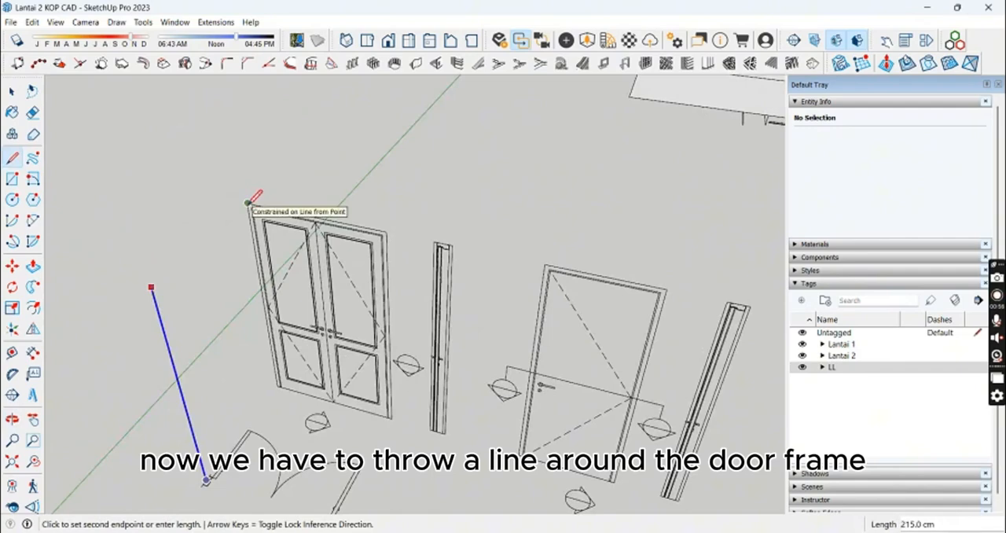
click(247, 203)
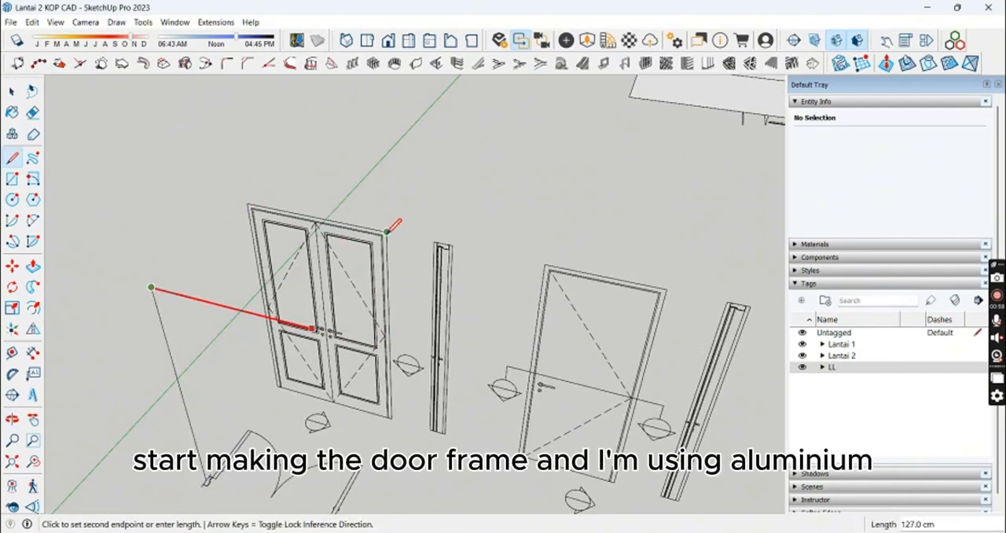
Step: Continue the frame path with a 127 cm horizontal line and a 215 cm vertical line down to the right frame section
scroll(397, 401, up, 8)
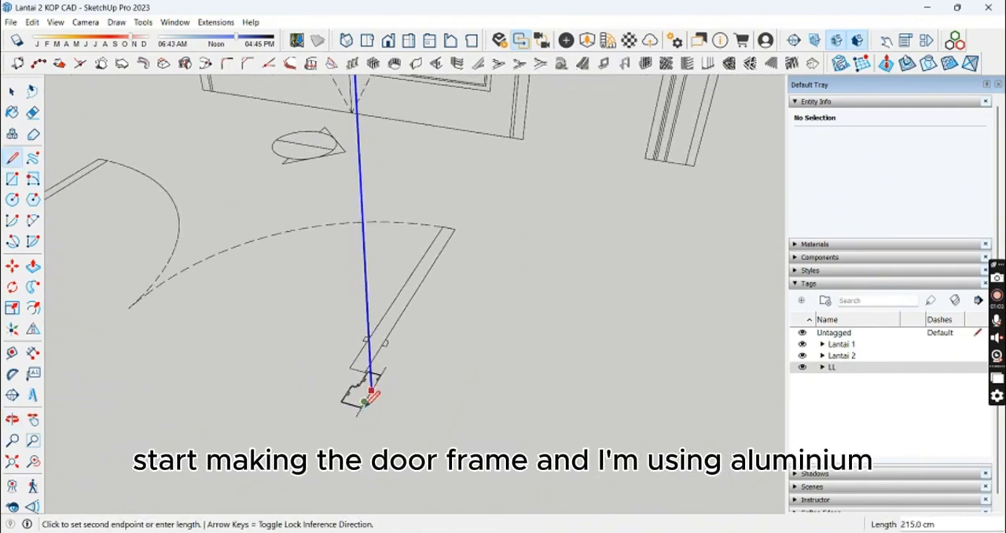
click(371, 391)
key(space)
scroll(427, 411, down, 3)
shift+middle_drag(249, 306, 472, 353)
scroll(419, 345, down, 4)
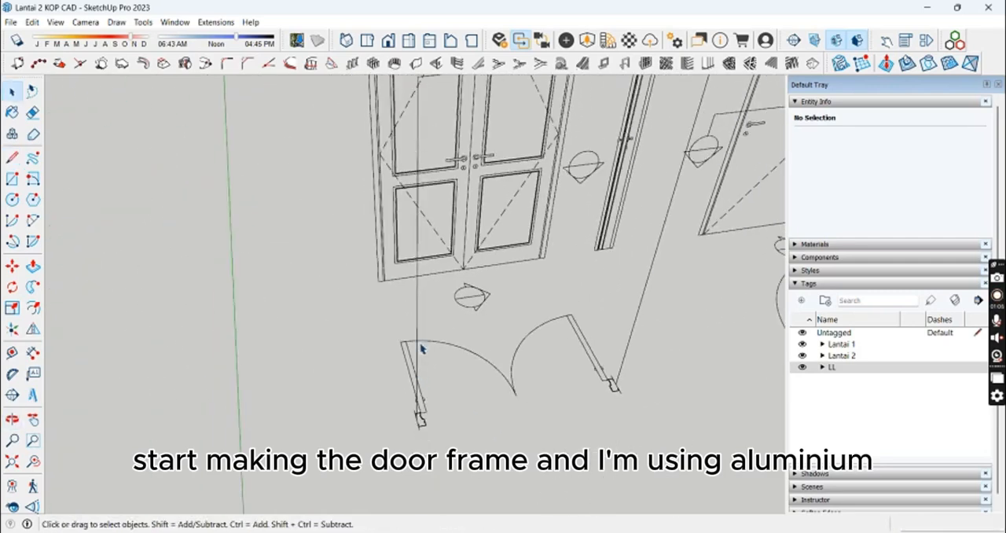
click(441, 424)
Step: Trace the left aluminium frame section as one stepped face from two rectangles, 4.5 × 5 cm and 5 × 3.5 cm
scroll(440, 425, up, 4)
middle_drag(440, 425, 400, 377)
shift+middle_drag(401, 377, 495, 277)
scroll(281, 347, up, 5)
scroll(299, 330, up, 3)
key(r)
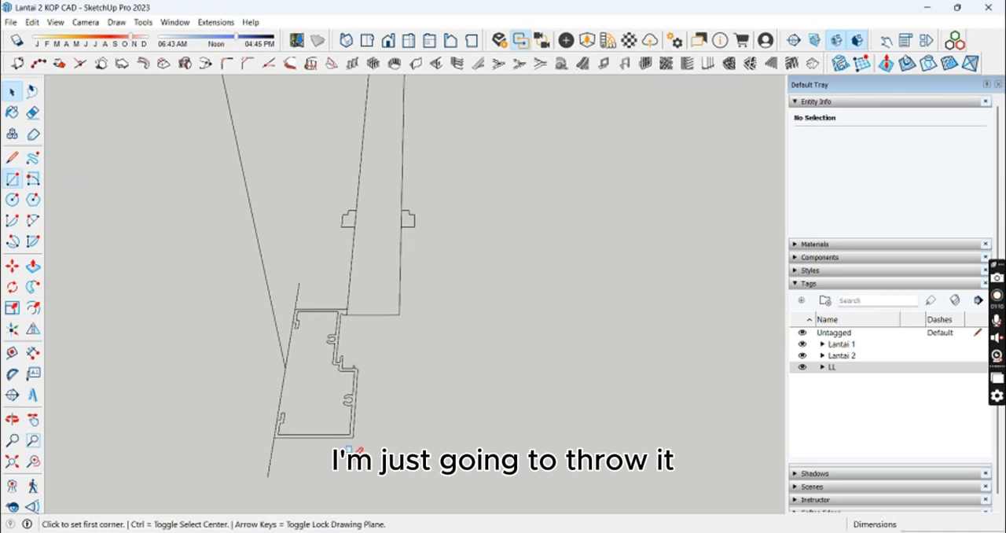
scroll(359, 427, up, 3)
click(359, 428)
scroll(322, 363, up, 3)
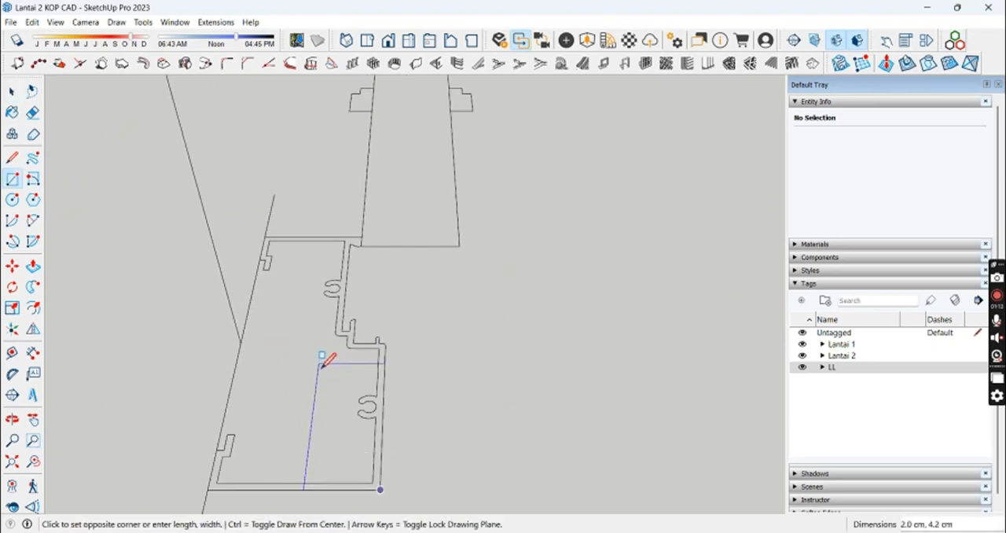
click(238, 339)
scroll(375, 322, up, 2)
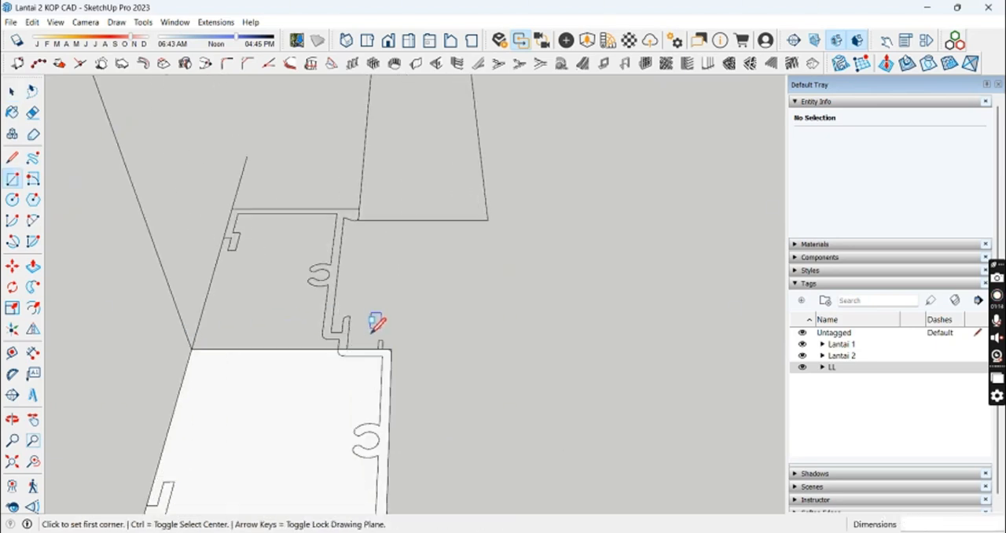
click(234, 208)
key(space)
scroll(294, 317, down, 4)
Step: Extrude the stepped frame profile along the three path lines with Follow Me to form the double door's frame
double_click(294, 338)
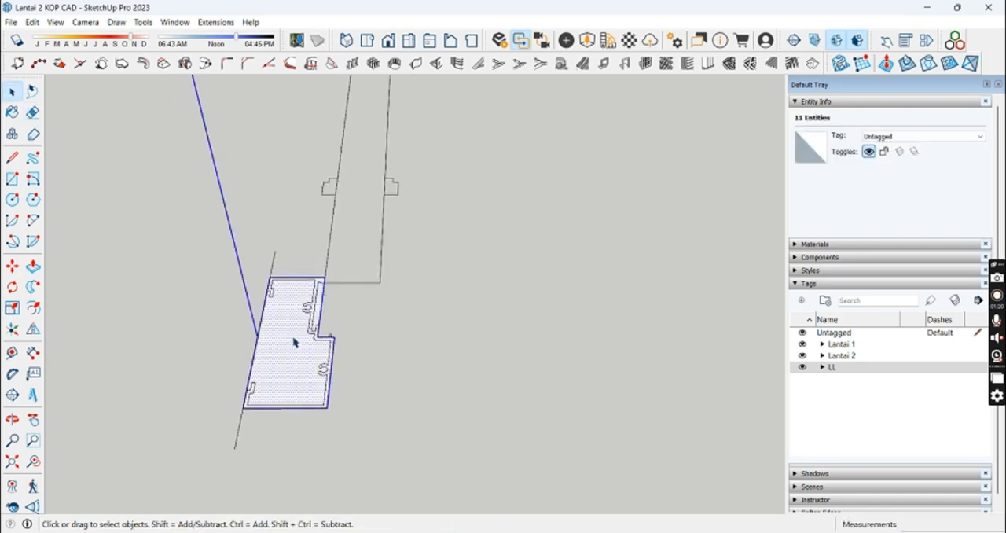
scroll(296, 342, down, 1)
shift+double_click(295, 342)
scroll(359, 345, down, 5)
middle_drag(375, 359, 231, 430)
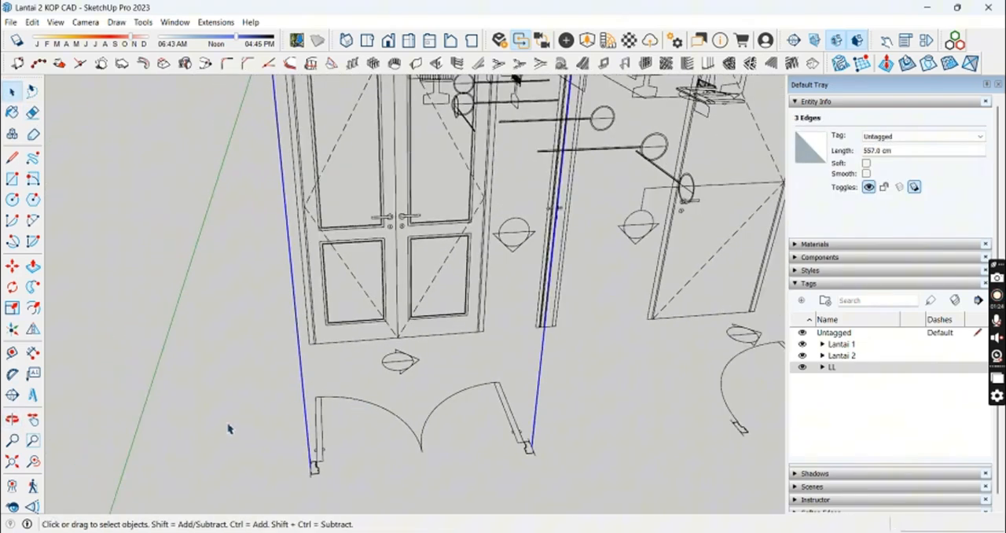
click(32, 287)
click(319, 471)
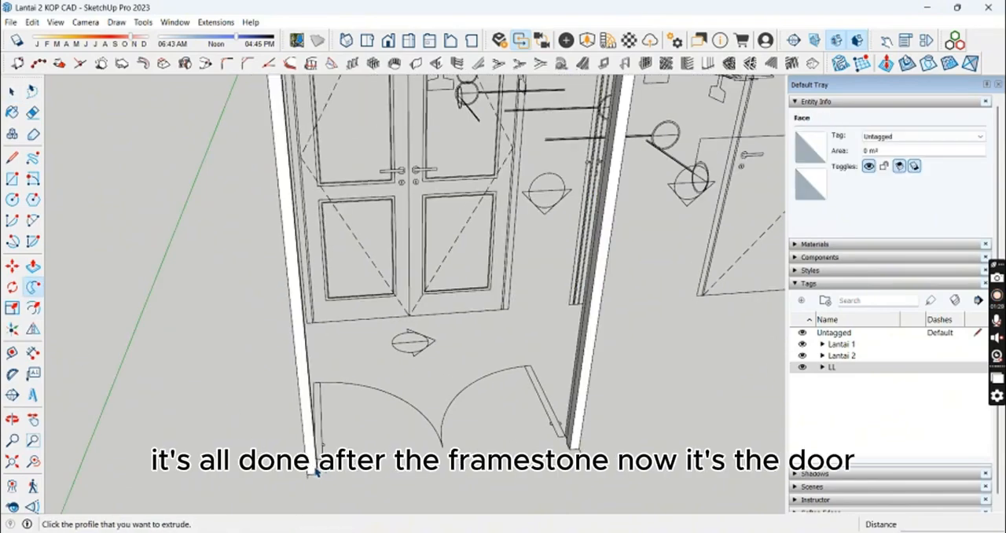
key(space)
Step: Group the extruded door frame and clean up its edges inside the group with the Eraser
scroll(432, 239, down, 5)
mouse_move(432, 239)
middle_down()
mouse_move(395, 251)
mouse_move(440, 250)
middle_up()
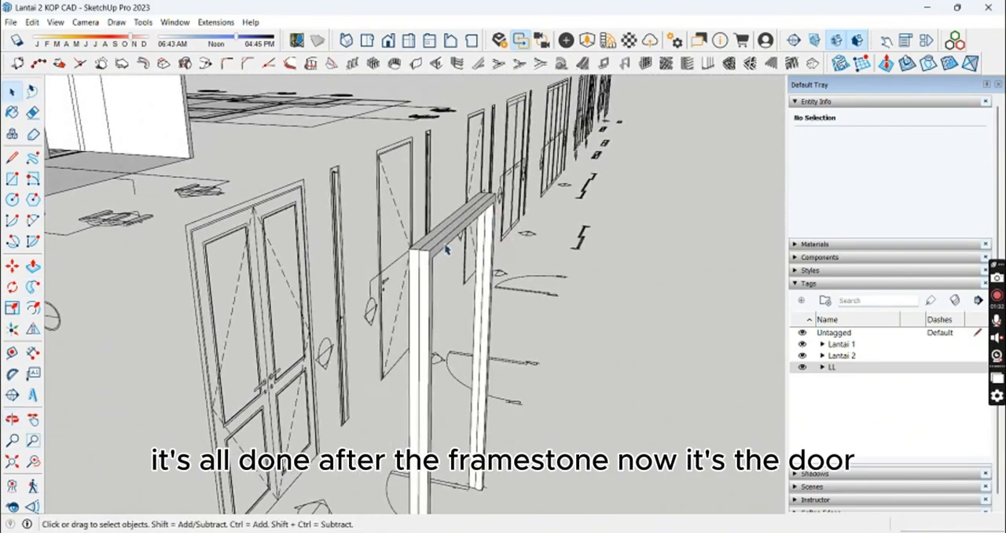
click(446, 250)
right_click(452, 245)
click(539, 343)
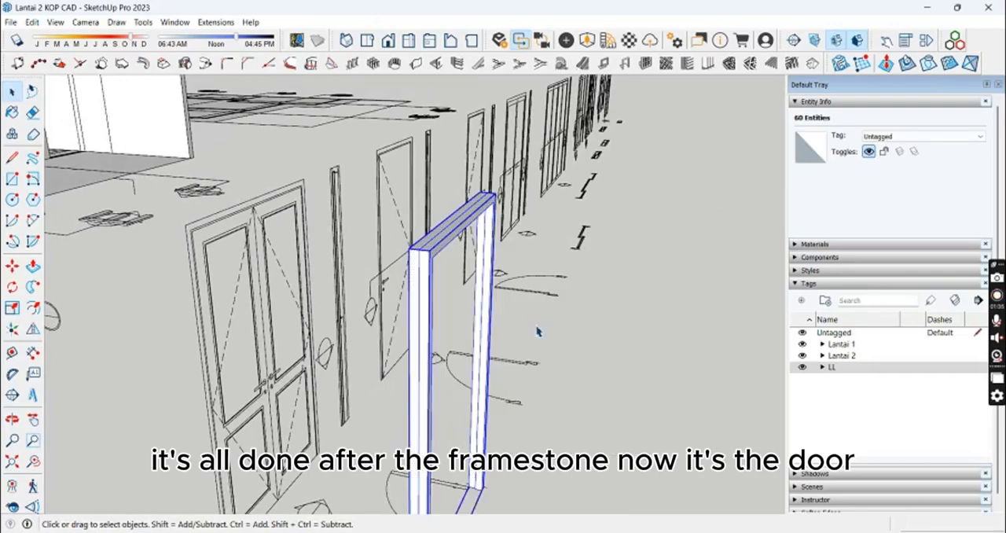
middle_drag(539, 332, 345, 272)
double_click(346, 273)
key(e)
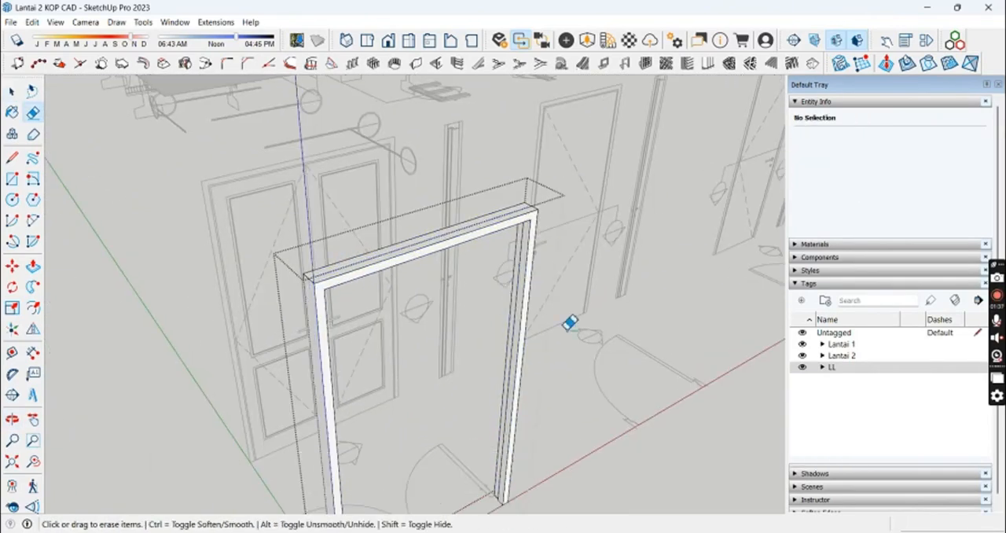
middle_drag(568, 322, 377, 256)
key(space)
click(314, 442)
mouse_move(342, 306)
middle_down()
mouse_move(314, 440)
mouse_move(377, 335)
mouse_move(464, 354)
mouse_move(370, 348)
middle_up()
scroll(372, 287, up, 3)
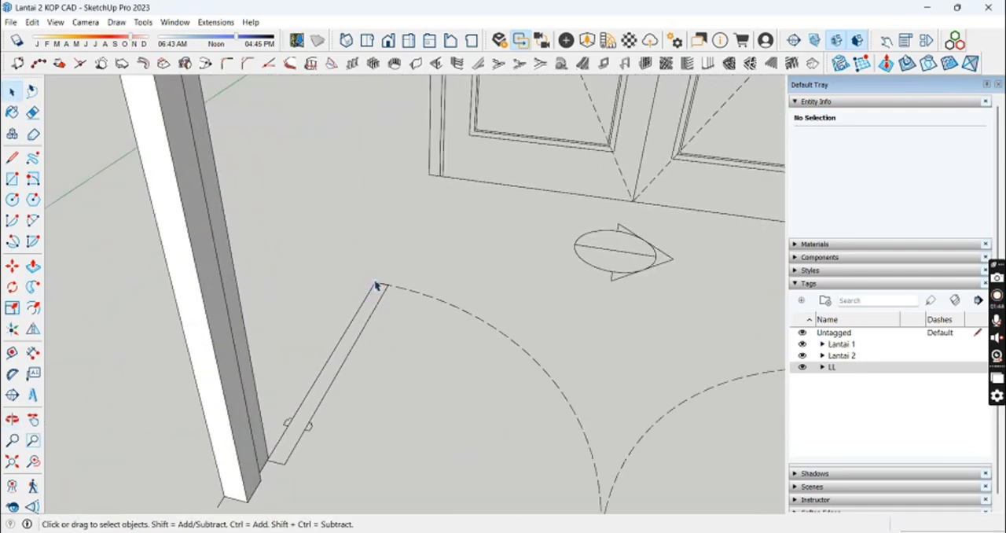
scroll(379, 285, up, 3)
click(379, 280)
scroll(382, 354, down, 3)
scroll(385, 359, up, 3)
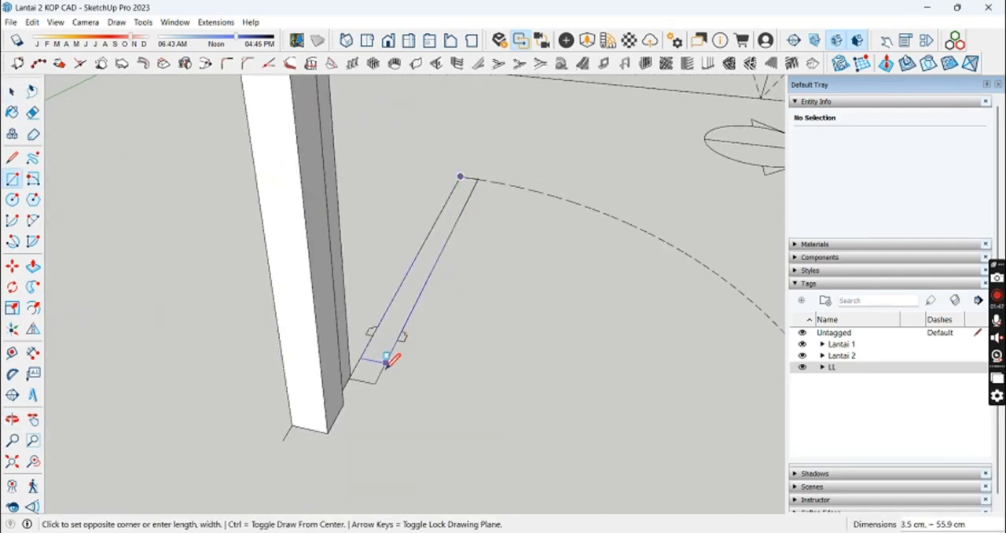
click(376, 383)
click(363, 381)
scroll(425, 255, up, 3)
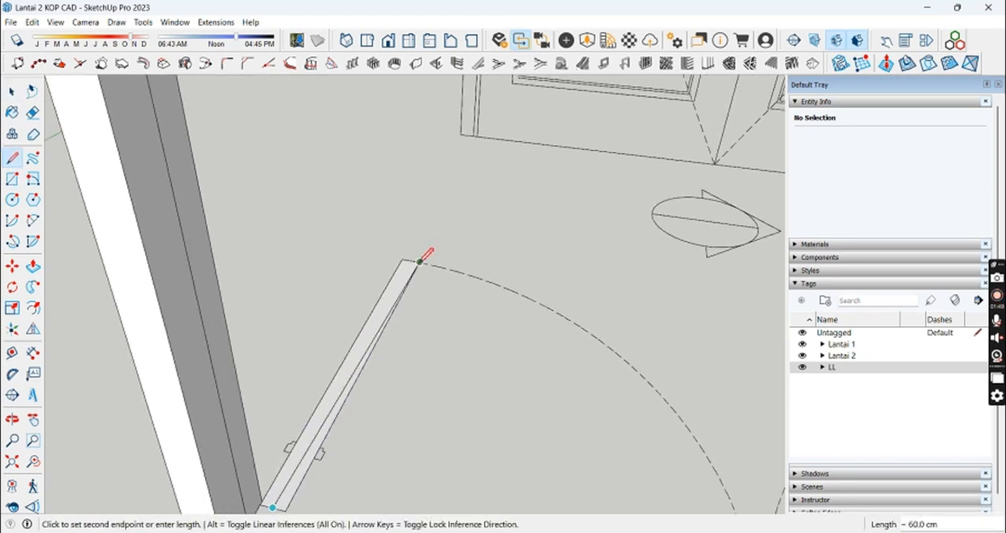
key(space)
scroll(412, 294, down, 3)
click(405, 306)
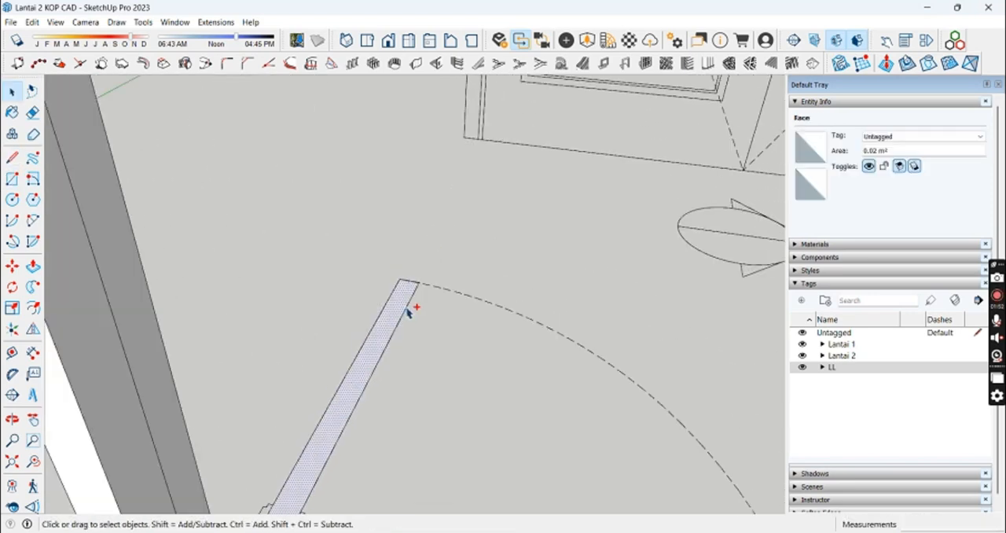
key(Delete)
Step: Draw a 1.8 × 60 cm rectangle over half the thickness of the left door leaf's plan section
middle_drag(407, 311, 202, 274)
scroll(202, 273, up, 4)
key(r)
shift+middle_drag(585, 265, 445, 283)
scroll(713, 257, down, 1)
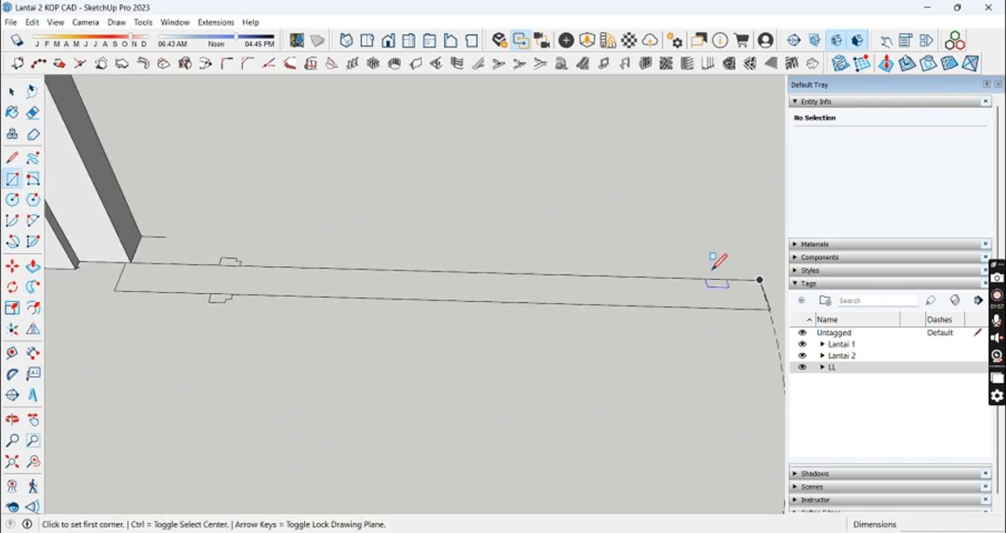
click(122, 276)
Step: Make the half-thickness leaf rectangle a component named Daun Pintu R. Tamu
double_click(360, 283)
right_click(360, 281)
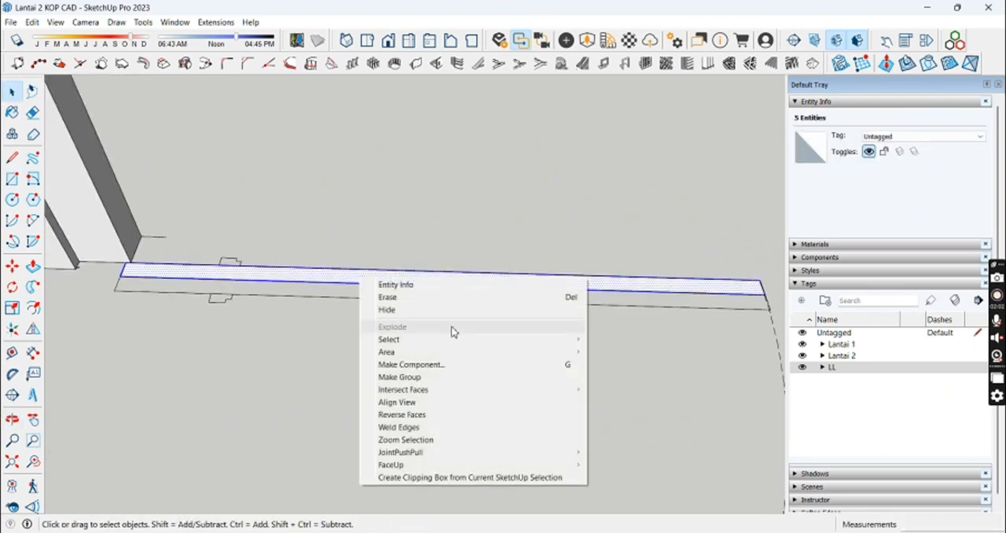
click(447, 365)
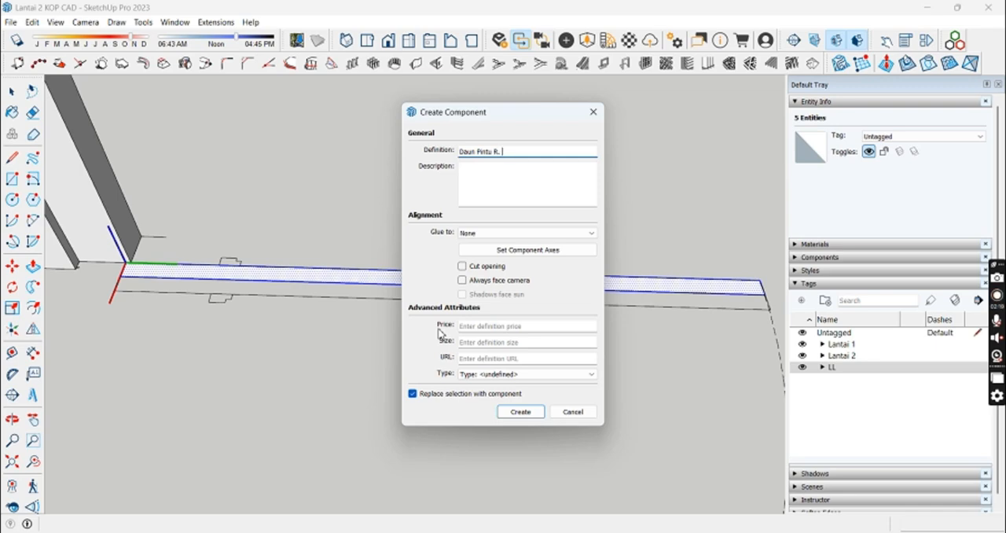
key(Return)
Step: Push/Pull the leaf face inside the Daun Pintu R. Tamu component up to the head of the door frame
middle_drag(530, 282, 458, 317)
scroll(458, 318, down, 2)
double_click(460, 334)
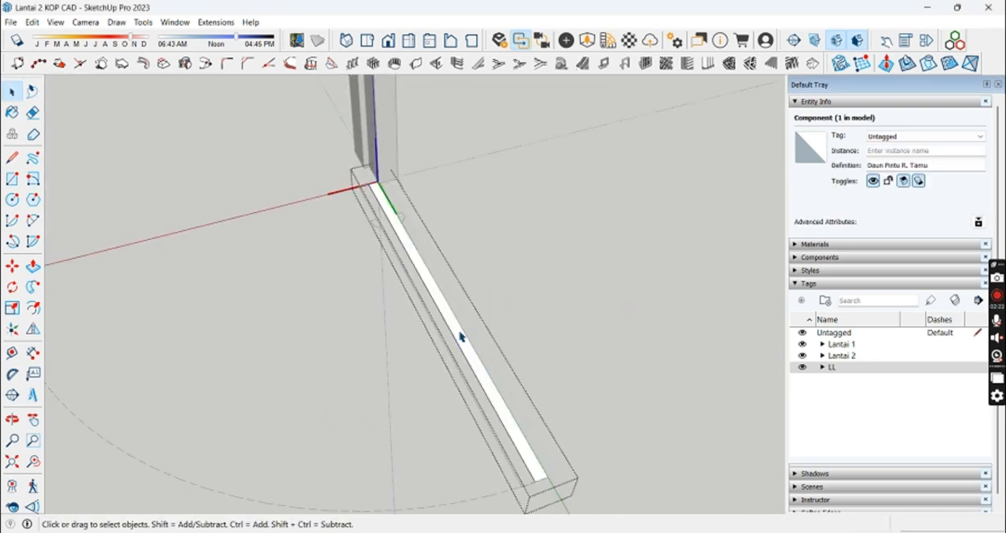
key(p)
click(464, 348)
middle_drag(399, 123, 431, 341)
click(353, 209)
middle_drag(472, 273, 472, 401)
key(space)
key(Escape)
Step: Copy the half-thickness leaf component 1.8 cm sideways to fill the other half of the leaf's thickness
click(501, 331)
scroll(467, 464, up, 5)
middle_drag(385, 306, 346, 397)
key(m)
click(363, 382)
key(ctrl)
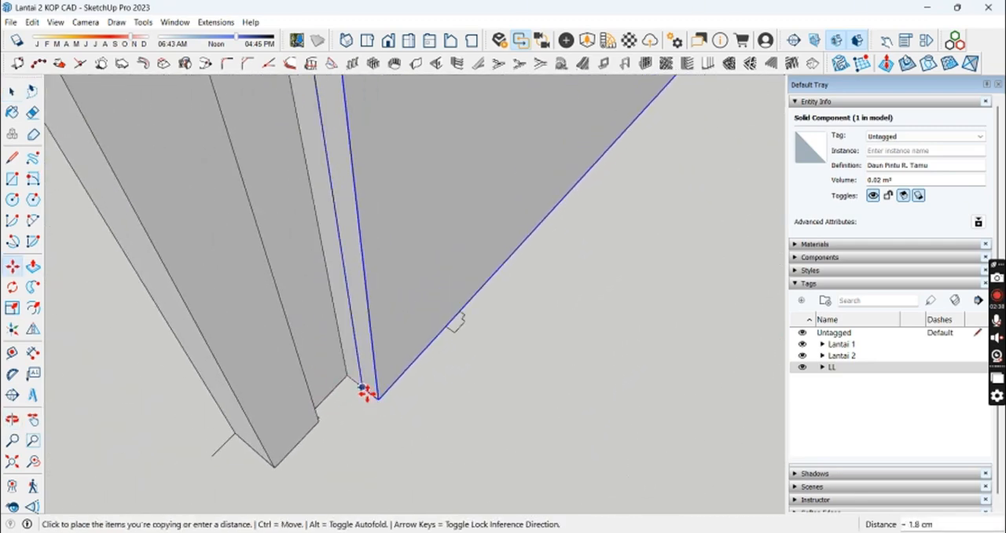
click(365, 390)
scroll(366, 390, down, 1)
key(space)
scroll(421, 306, down, 3)
double_click(421, 271)
scroll(442, 213, down, 2)
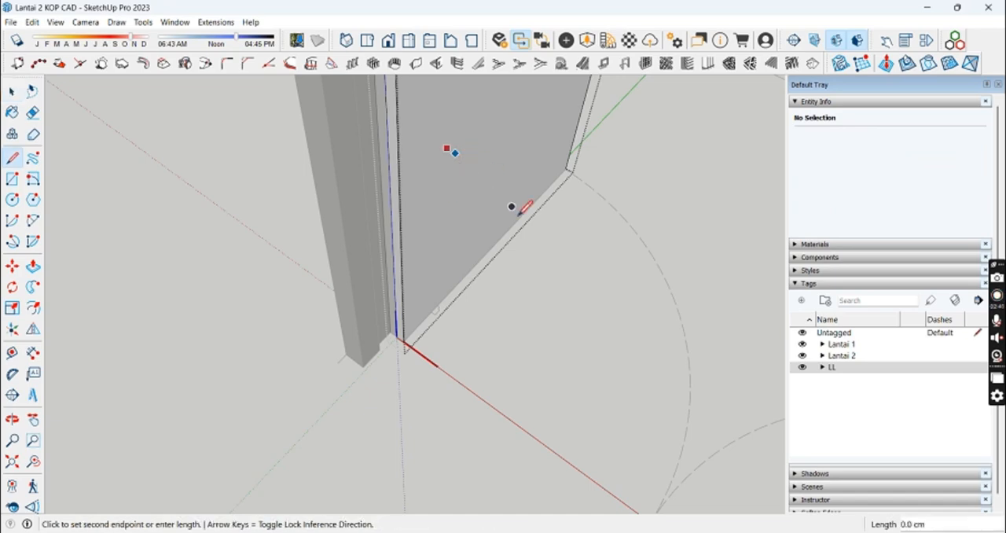
click(659, 269)
mouse_move(581, 295)
middle_down()
mouse_move(666, 222)
mouse_move(648, 263)
middle_up()
key(space)
key(e)
click(576, 284)
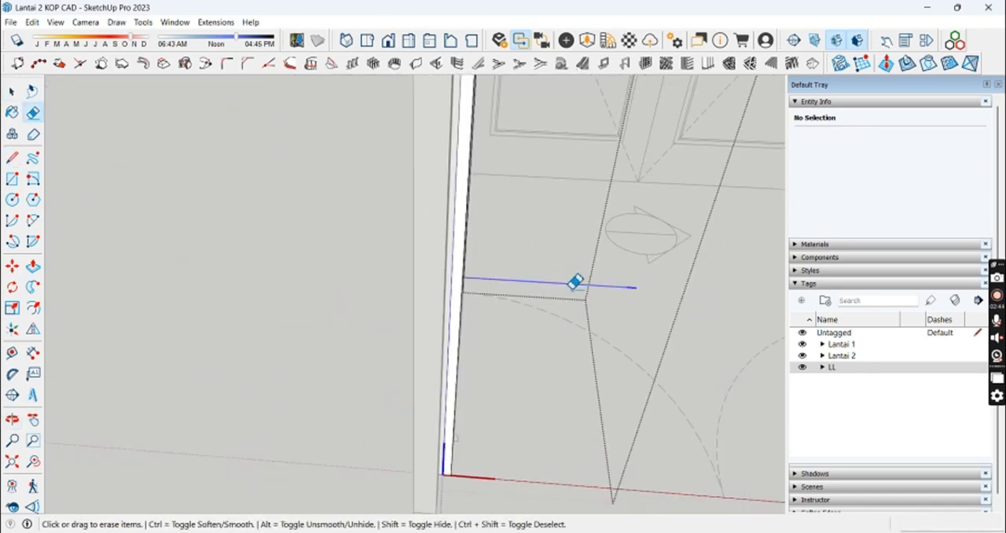
key(space)
middle_drag(576, 279, 448, 286)
key(Escape)
Step: Flip one of the two leaf components so the two halves mirror each other across the leaf's thickness
right_click(445, 234)
click(424, 218)
scroll(424, 220, down, 2)
shift+middle_drag(424, 232, 407, 299)
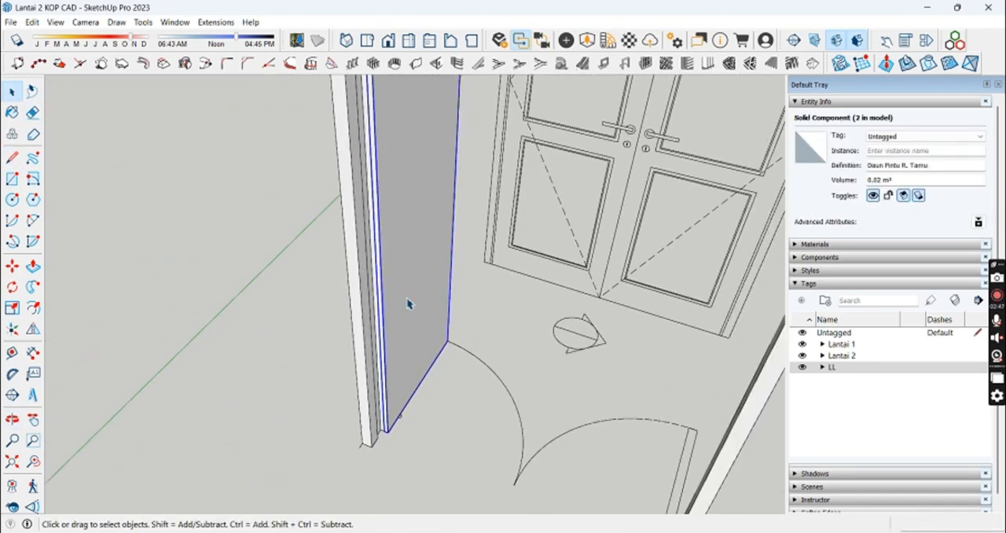
click(33, 332)
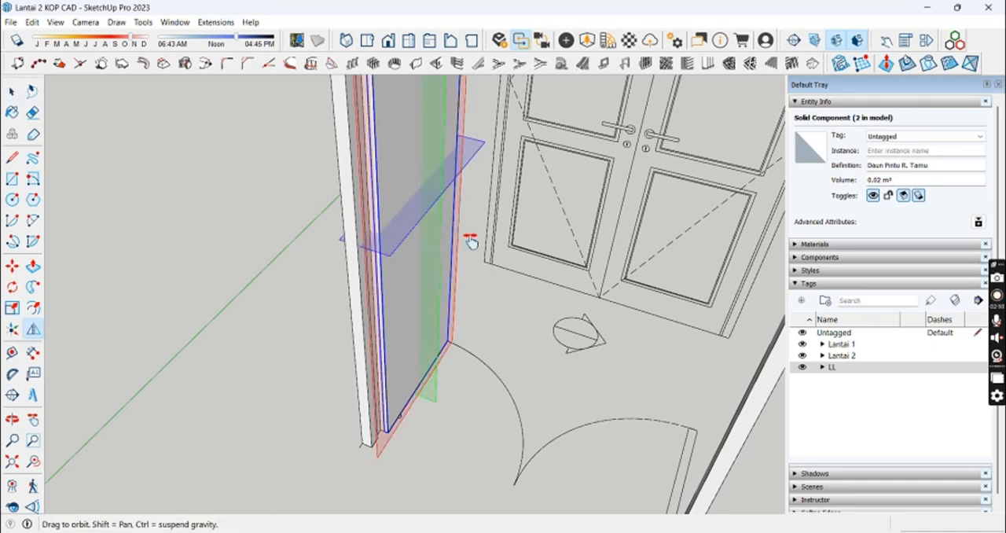
middle_drag(472, 239, 600, 298)
click(364, 263)
key(space)
double_click(426, 304)
key(l)
click(408, 260)
key(Right)
click(547, 276)
key(space)
mouse_move(532, 226)
middle_down()
mouse_move(539, 287)
mouse_move(646, 254)
mouse_move(507, 254)
mouse_move(464, 294)
mouse_move(359, 265)
mouse_move(359, 309)
mouse_move(303, 275)
middle_up()
click(506, 258)
scroll(508, 259, down, 1)
key(space)
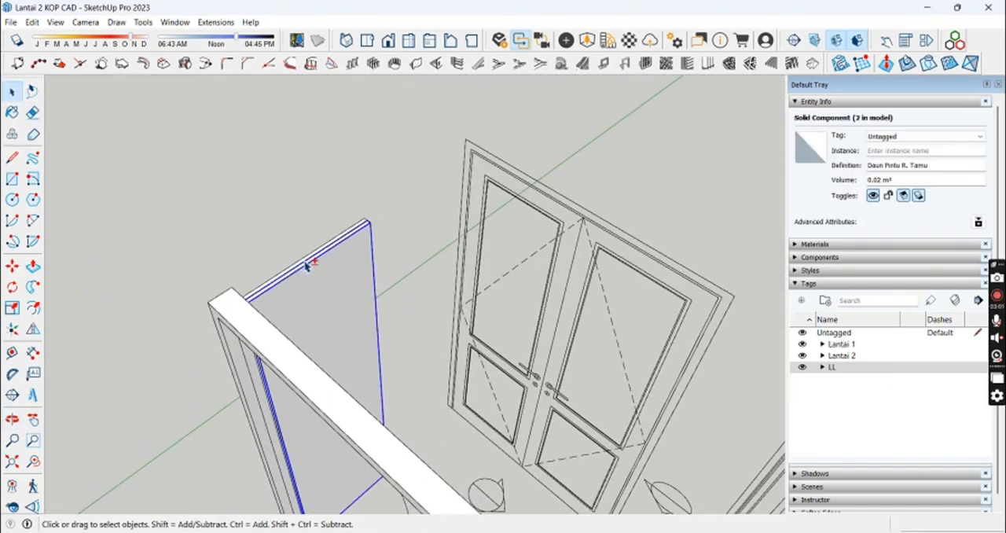
Step: Group the two mirrored leaf components into one left door leaf
double_click(307, 265)
right_click(317, 263)
click(386, 377)
middle_drag(386, 377, 392, 301)
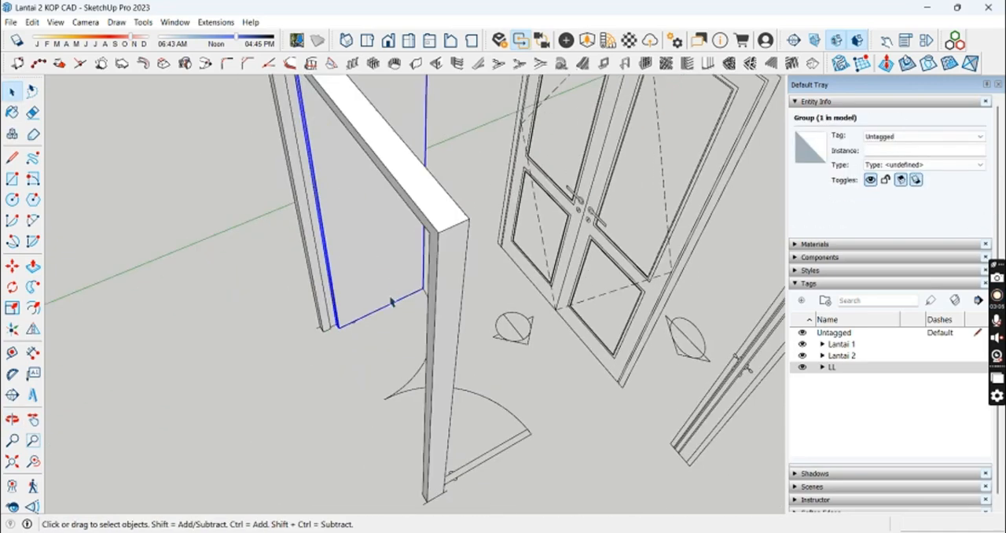
Step: Copy the left door leaf group across the opening to the opposite jamb of the double door frame
scroll(343, 333, up, 5)
key(m)
click(338, 339)
key(ctrl)
scroll(458, 379, down, 4)
shift+middle_drag(538, 498, 577, 358)
scroll(597, 334, up, 8)
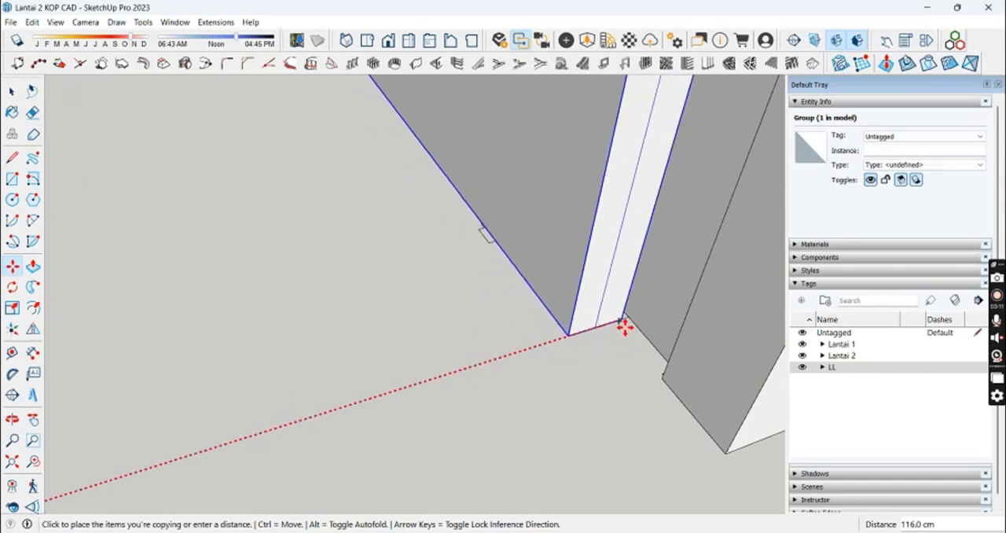
click(577, 336)
scroll(577, 335, down, 4)
key(space)
Step: Combine the door frame and both leaf groups into a component named Pintu 127cm
click(321, 255)
scroll(316, 252, down, 4)
middle_drag(312, 252, 307, 417)
scroll(290, 356, down, 3)
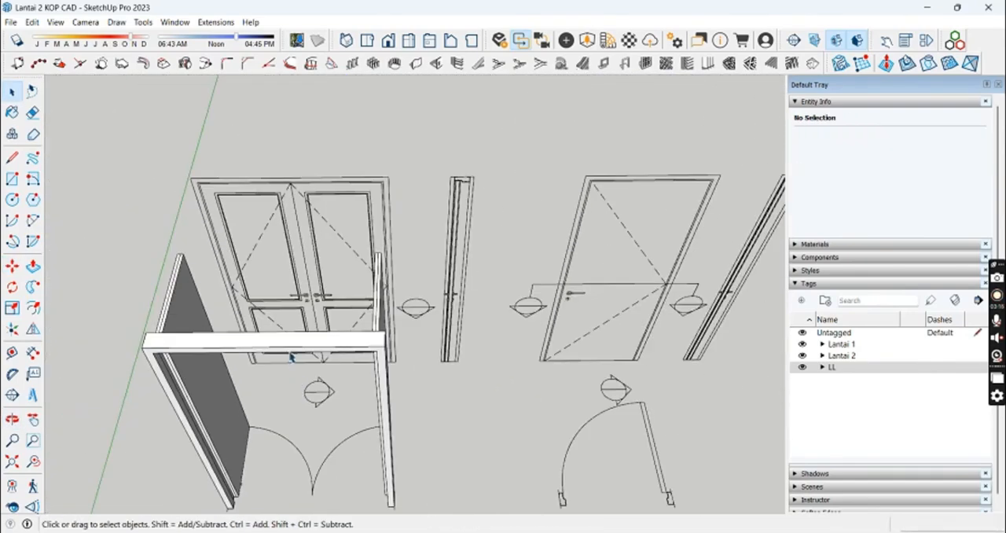
ctrl+click(386, 312)
right_click(387, 312)
click(465, 405)
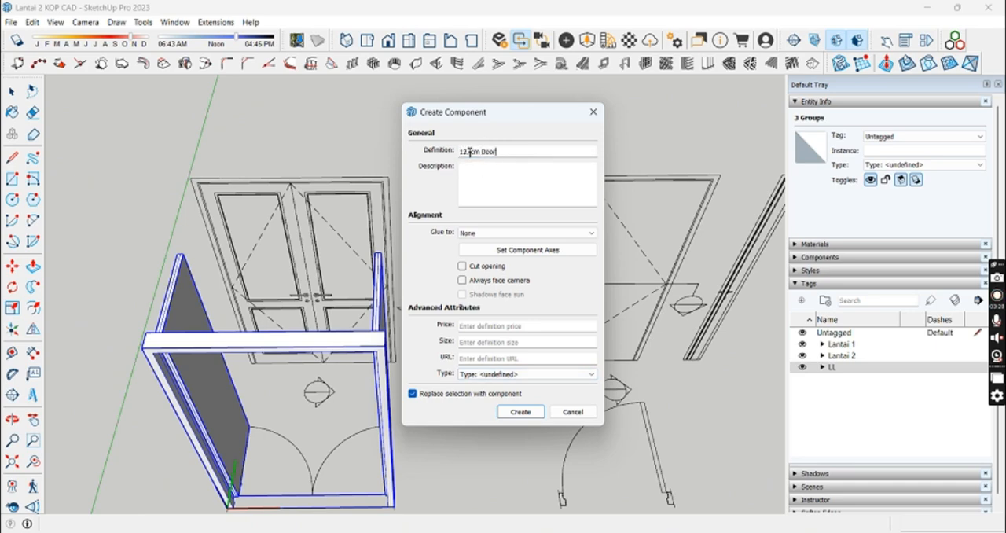
click(515, 408)
Step: Turn the two solid groups of the sliding window into a component named Jendela NgeStuck 60
middle_drag(383, 406, 440, 345)
click(456, 339)
middle_drag(467, 314, 218, 267)
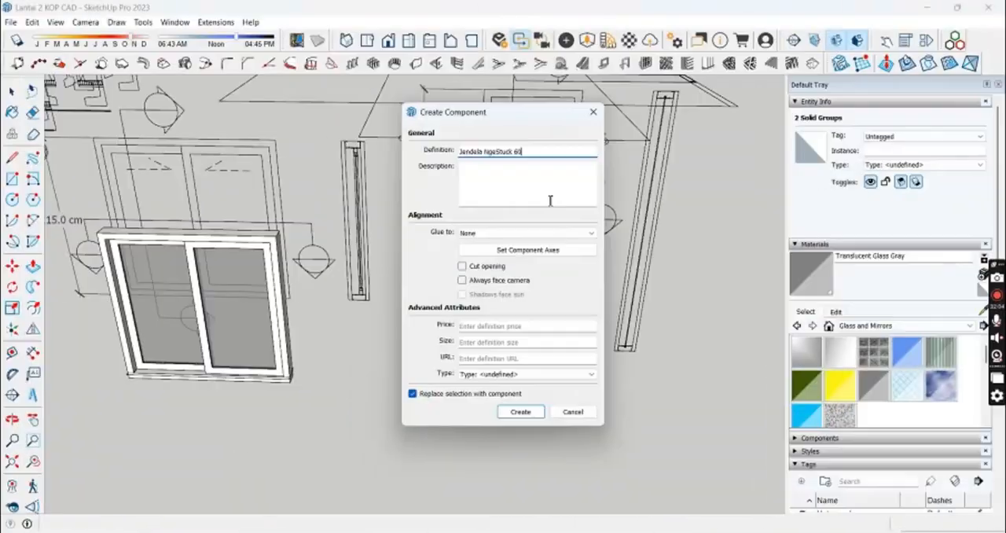
key(Return)
Step: Look over the row of finished door and window components beside the house
scroll(569, 284, down, 3)
click(577, 300)
middle_drag(576, 300, 480, 302)
scroll(479, 301, down, 2)
scroll(457, 268, down, 2)
shift+middle_drag(393, 281, 602, 252)
scroll(597, 247, down, 4)
middle_drag(502, 223, 589, 253)
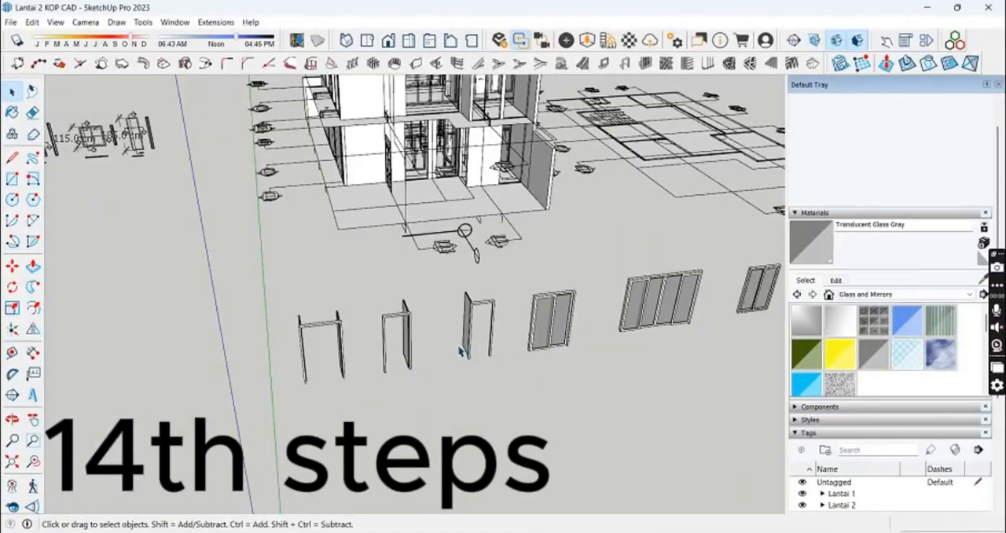
middle_drag(306, 233, 595, 341)
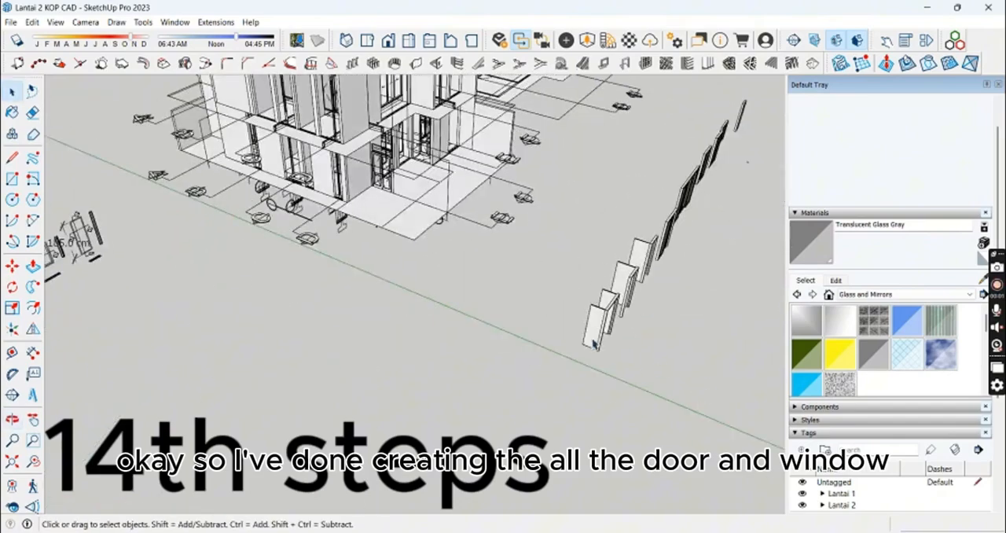
Step: Copy the Pintu 127cm component from the row of finished doors to the floor in front of the ground-floor entrance
scroll(593, 341, up, 5)
click(584, 362)
scroll(564, 396, up, 4)
key(m)
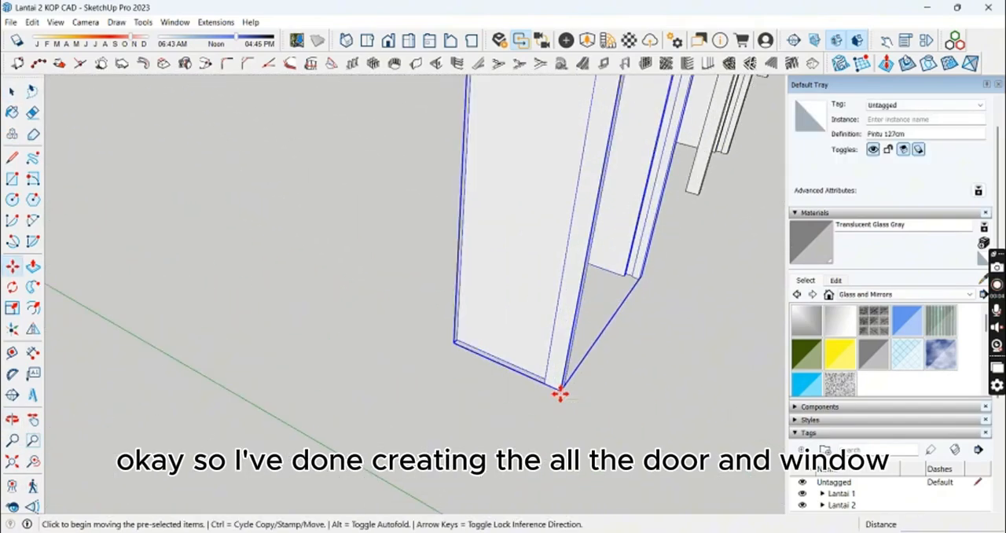
click(560, 391)
key(ctrl)
scroll(440, 338, down, 5)
shift+middle_drag(290, 251, 597, 455)
middle_drag(397, 246, 407, 276)
scroll(406, 276, up, 4)
click(409, 276)
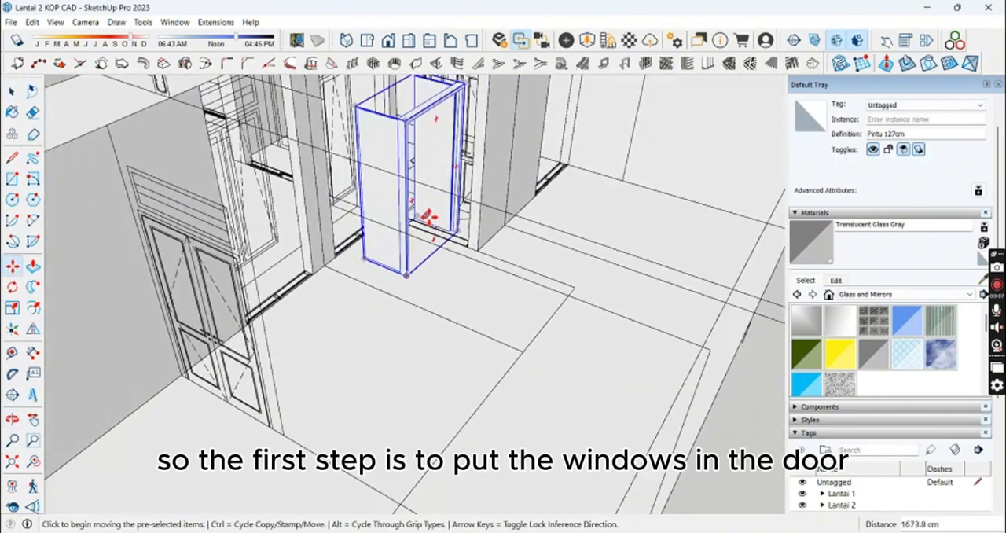
Step: Rotate the copied Pintu 127cm door to face the entrance and move its jamb corner onto the wall opening's corner
middle_drag(427, 217, 408, 234)
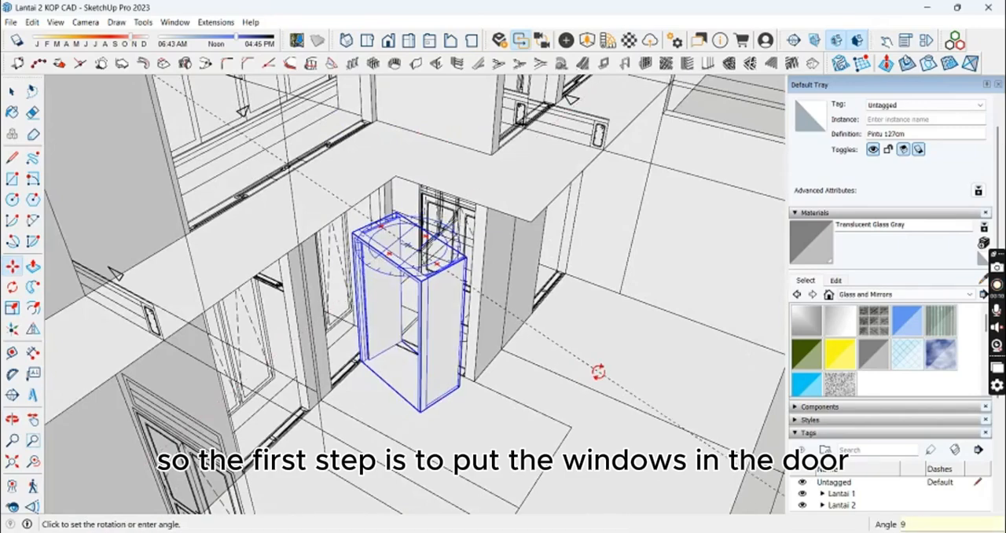
scroll(375, 377, up, 5)
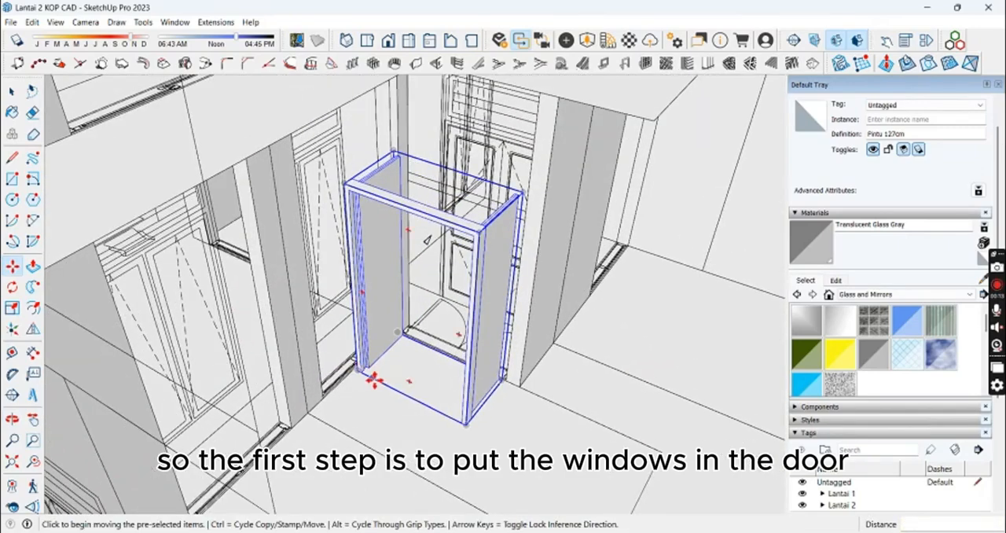
click(338, 356)
shift+middle_drag(454, 245, 448, 322)
scroll(449, 320, up, 7)
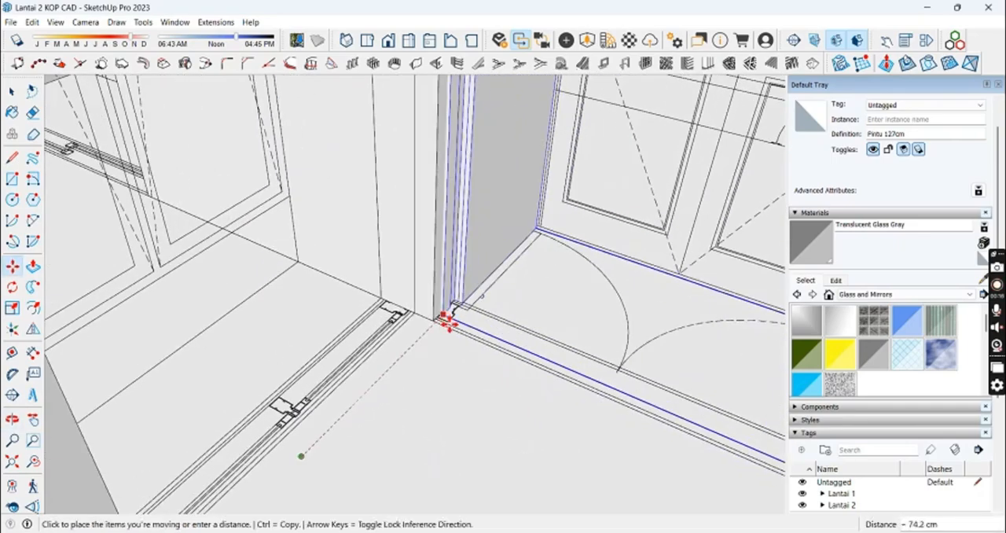
click(434, 311)
key(space)
scroll(481, 313, down, 8)
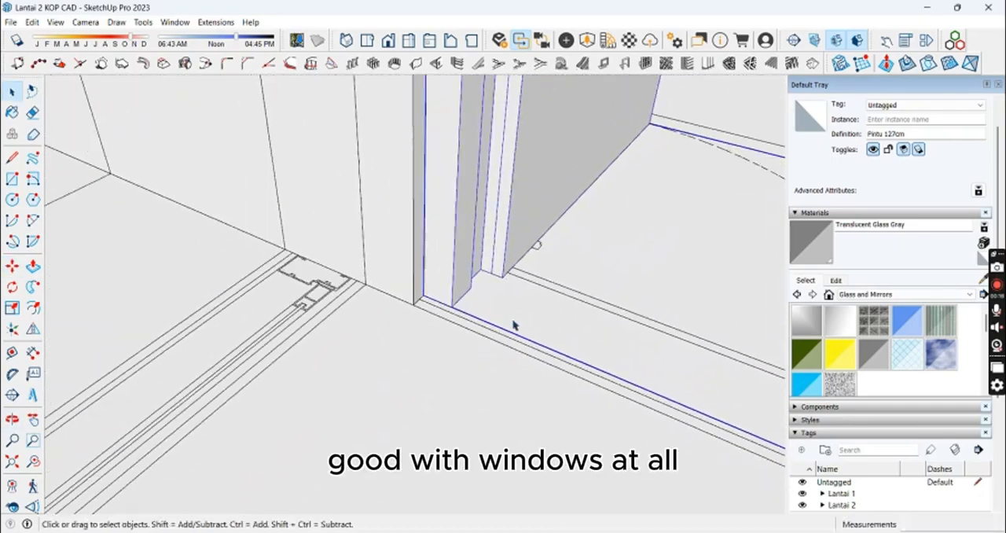
shift+middle_drag(503, 352, 366, 332)
scroll(367, 332, down, 6)
scroll(550, 353, down, 8)
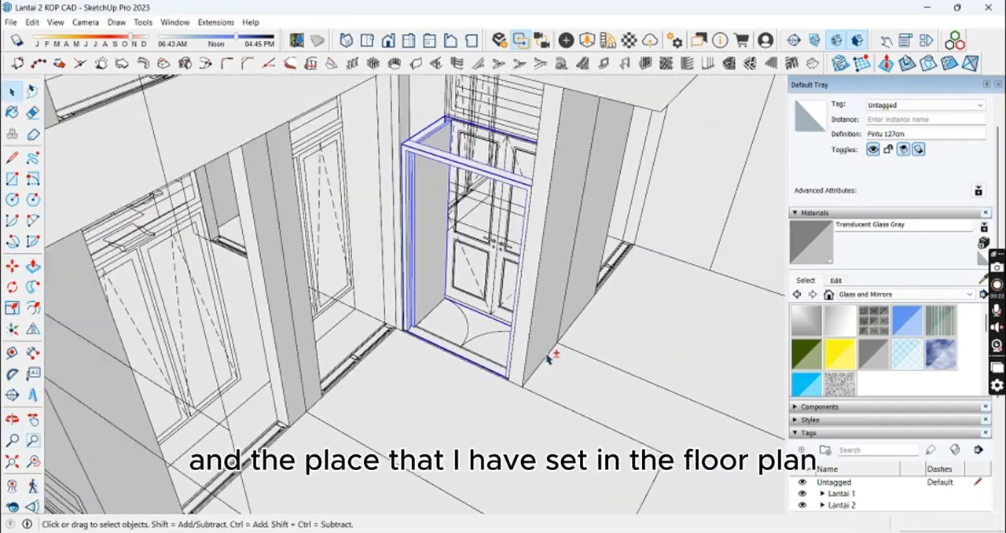
middle_drag(730, 362, 413, 252)
scroll(437, 309, down, 4)
shift+middle_drag(377, 132, 374, 234)
scroll(373, 233, up, 8)
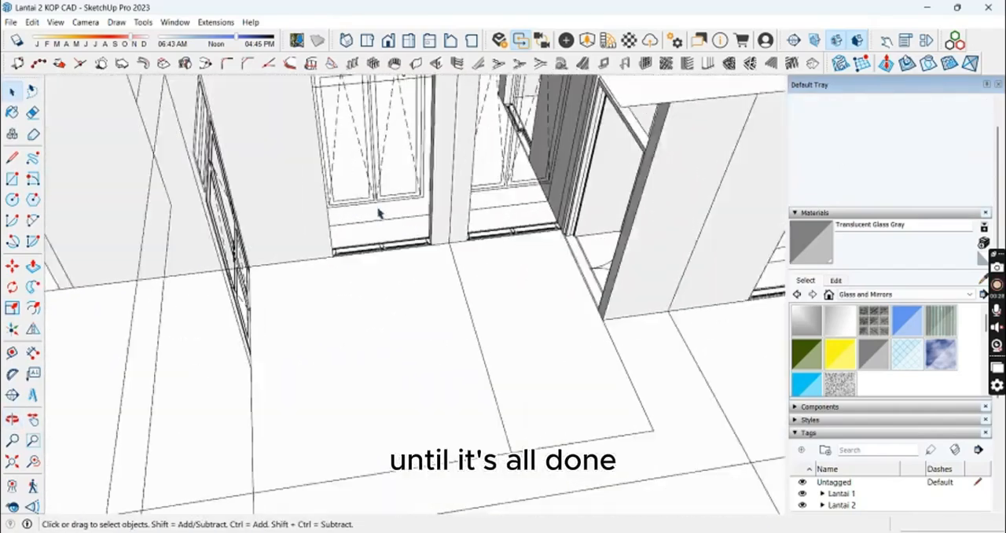
key(space)
scroll(406, 276, down, 10)
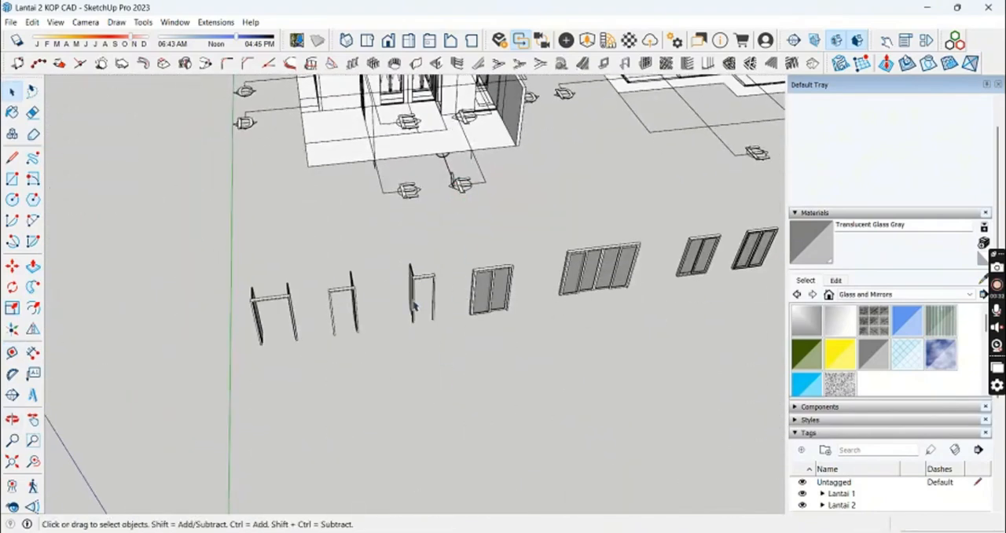
Step: Copy the Jendela Buka 120cm window from the row of components into the first ground-floor window opening facing the terrace
middle_drag(495, 305, 417, 319)
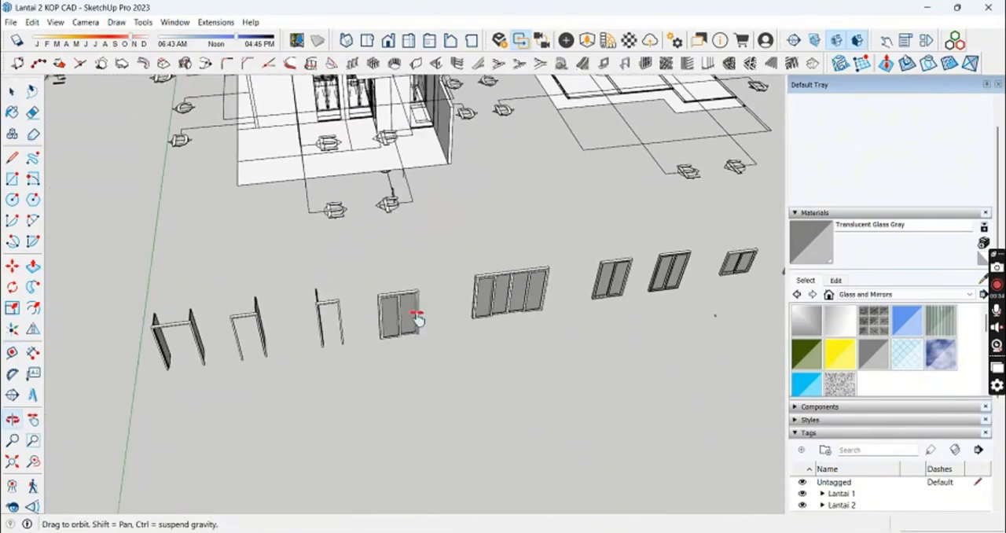
middle_drag(601, 294, 479, 302)
scroll(539, 307, up, 7)
click(503, 268)
scroll(507, 314, up, 4)
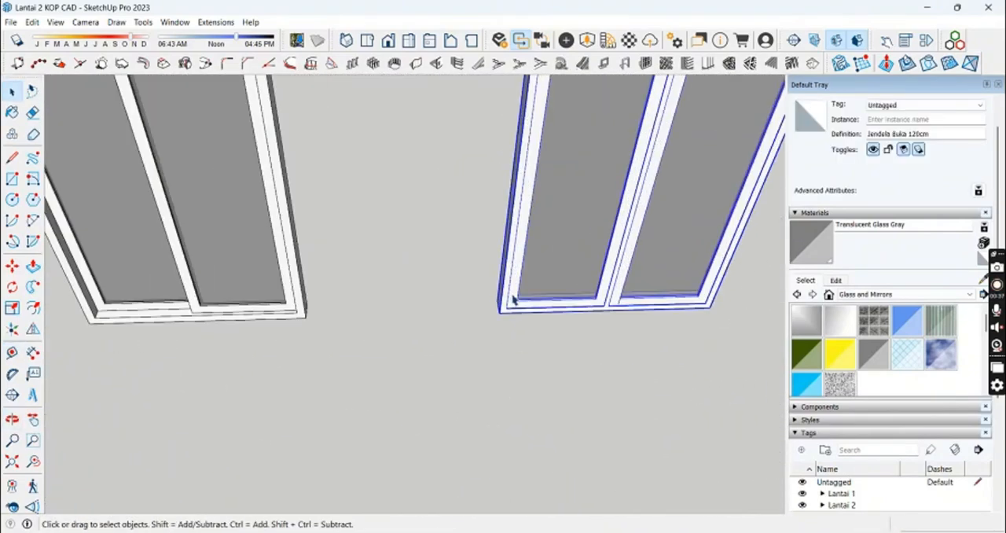
key(m)
click(501, 321)
key(ctrl)
scroll(298, 236, down, 5)
scroll(281, 309, down, 3)
shift+middle_drag(280, 309, 521, 384)
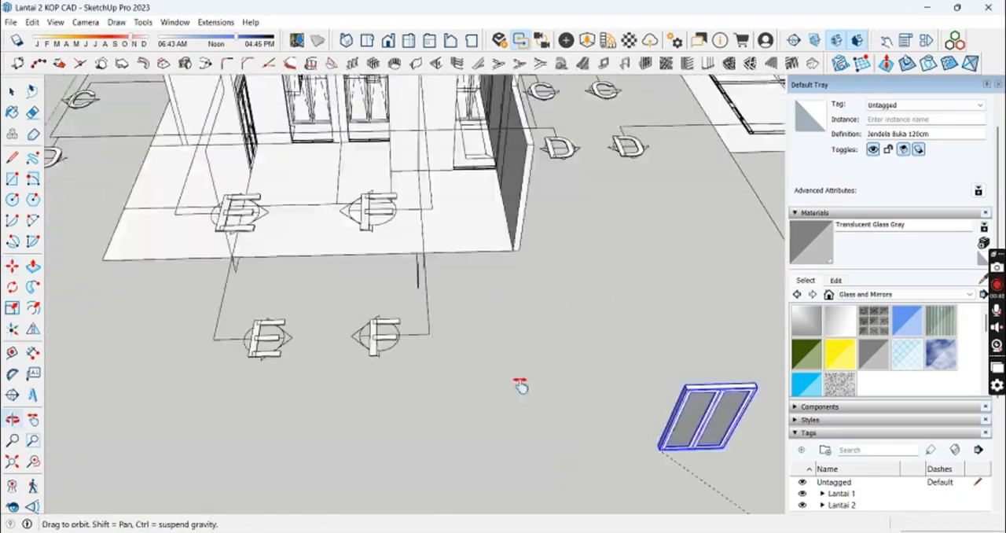
shift+middle_drag(314, 220, 416, 314)
scroll(404, 274, up, 7)
scroll(369, 272, up, 3)
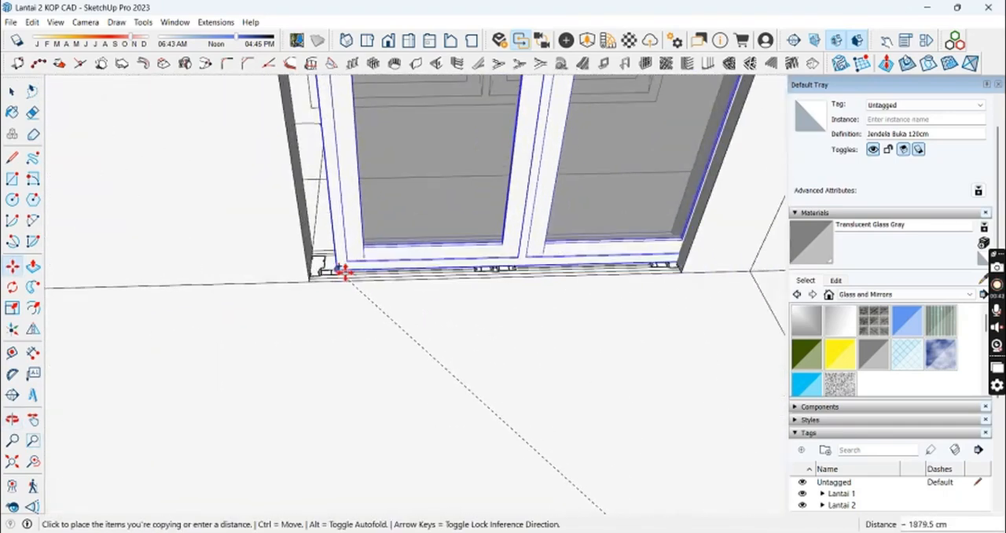
scroll(314, 281, up, 2)
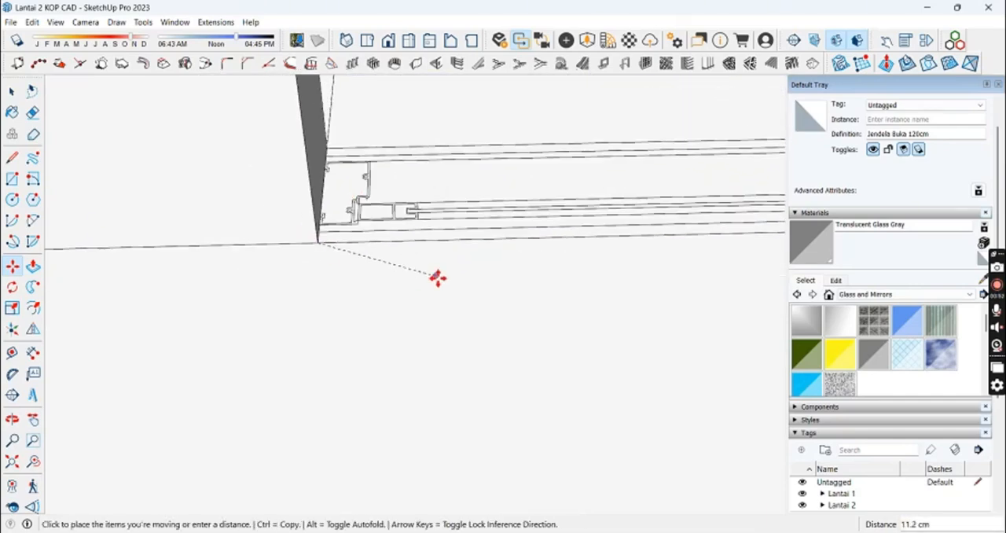
Step: Copy the placed Jendela Buka 120cm window 165 cm along the facade into the neighbouring opening
key(ctrl)
scroll(437, 277, down, 5)
shift+middle_drag(471, 362, 298, 354)
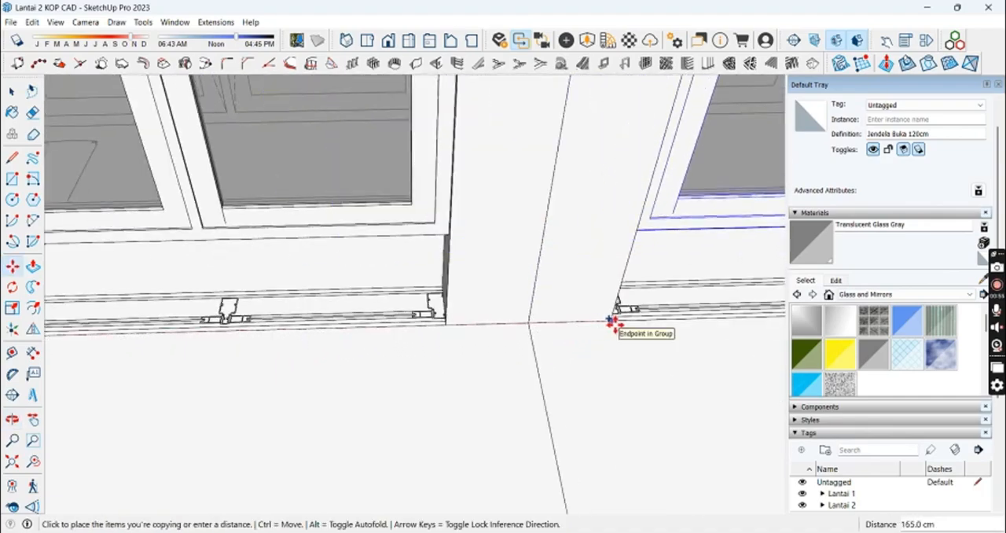
click(610, 321)
key(space)
scroll(485, 349, down, 10)
Step: Select the second Jendela Buka 120cm window and activate Move at the lower corner of its opening
key(s)
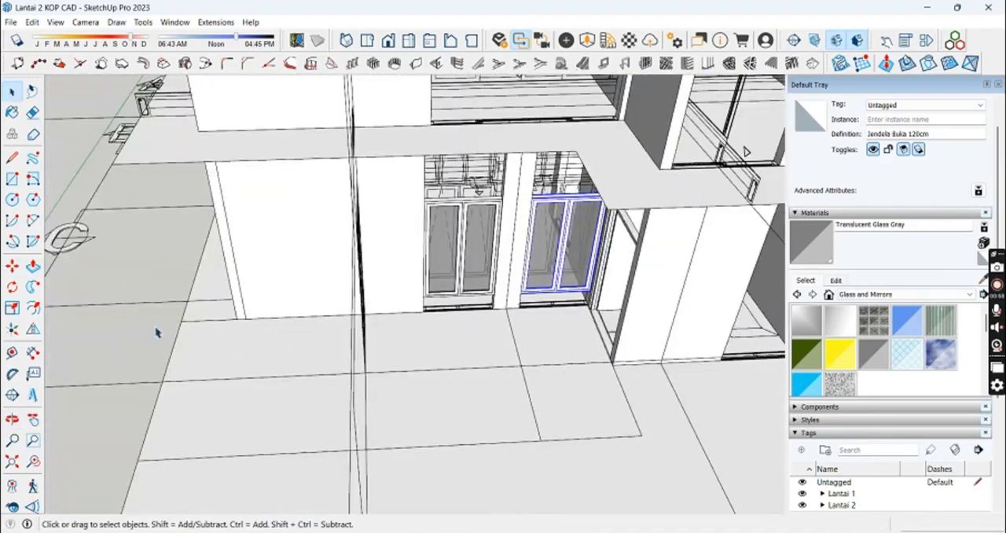
click(157, 333)
middle_drag(157, 333, 382, 306)
scroll(525, 321, up, 5)
middle_drag(526, 322, 348, 243)
click(348, 243)
scroll(280, 294, up, 6)
key(m)
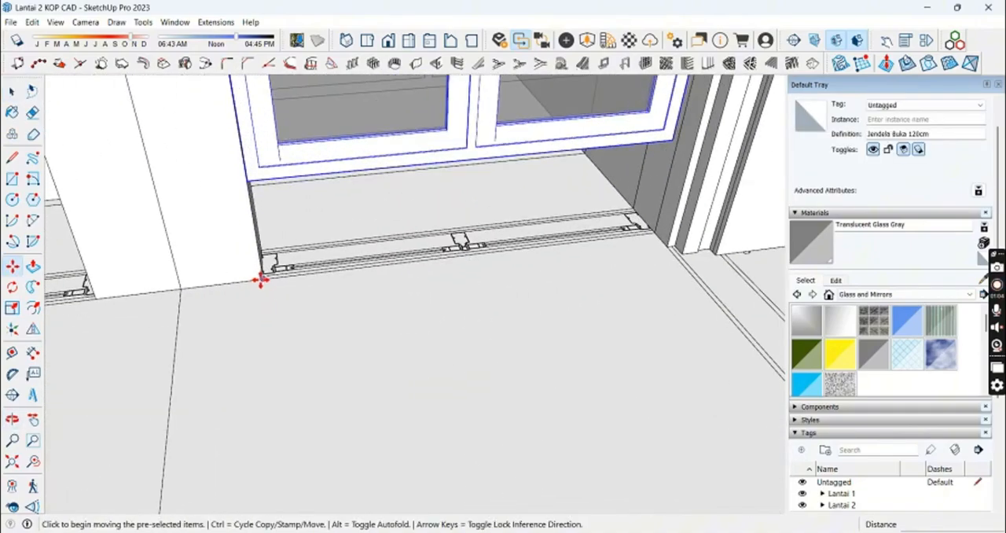
middle_drag(348, 336, 447, 404)
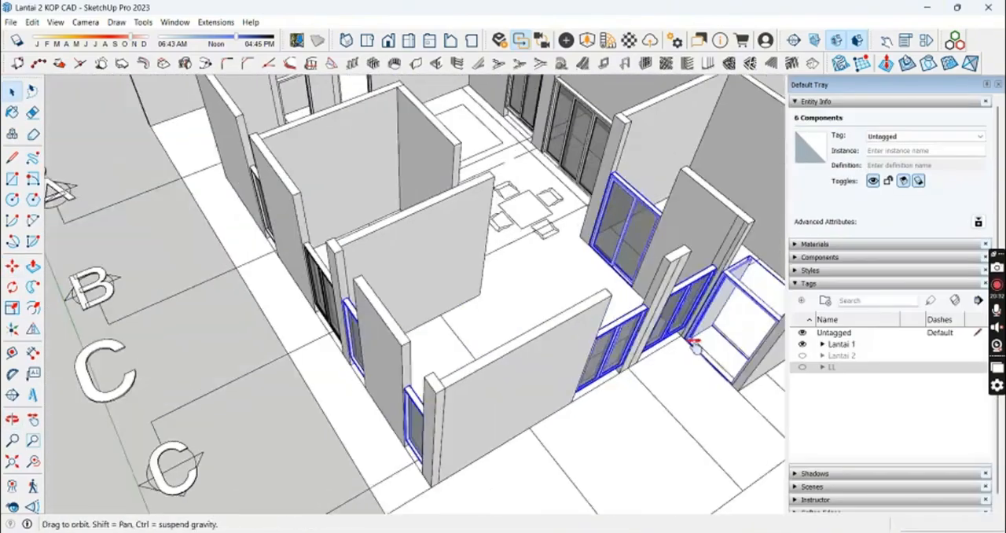
Step: Add the remaining ground-floor side windows, interior doors and rear window to the current selection of placed components
middle_drag(696, 343, 542, 283)
shift+click(335, 312)
middle_drag(338, 315, 307, 385)
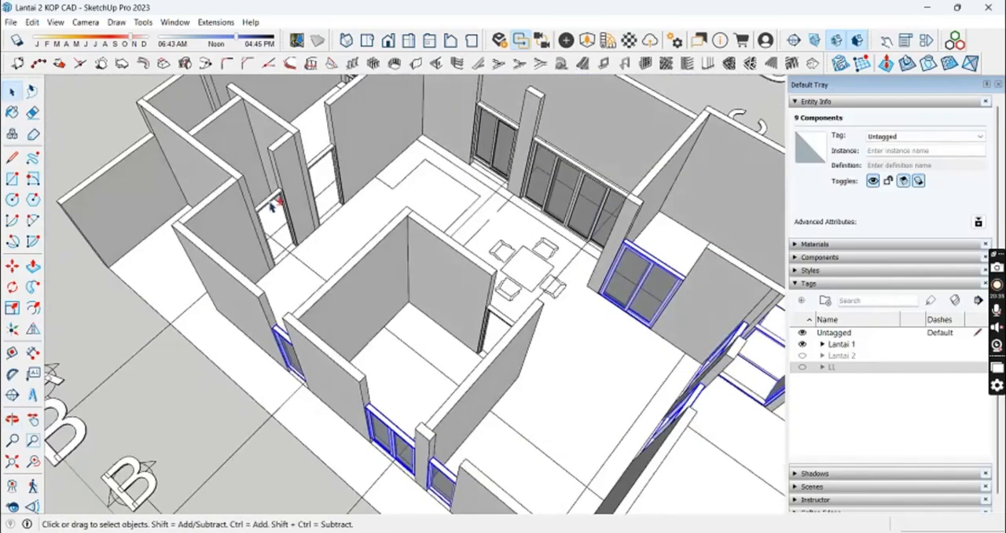
shift+click(277, 205)
middle_drag(278, 203, 339, 306)
middle_drag(262, 274, 322, 236)
shift+click(322, 236)
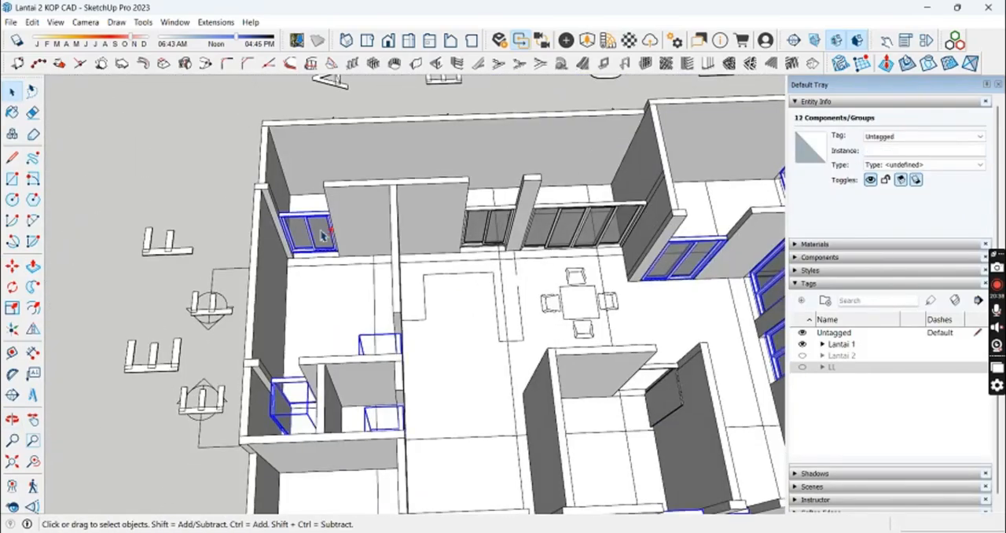
middle_drag(573, 234, 478, 228)
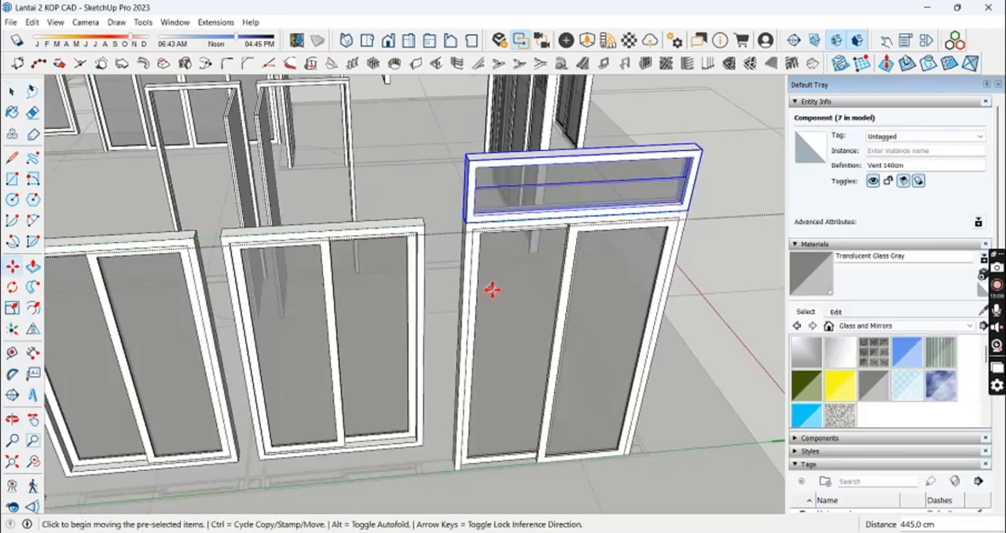
Step: Place Vent 120cm components on top of the two sliding windows beside the window with the Vent 140cm
key(space)
click(382, 446)
key(m)
scroll(393, 446, up, 3)
click(539, 432)
scroll(542, 424, down, 3)
scroll(589, 143, up, 5)
middle_drag(589, 143, 539, 357)
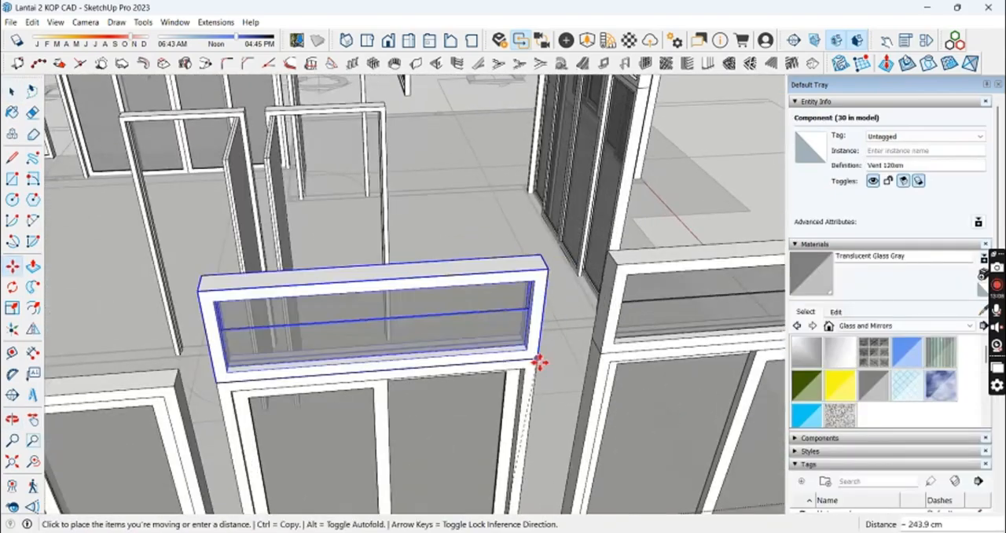
shift+middle_drag(208, 422, 360, 366)
click(337, 330)
key(space)
scroll(337, 330, down, 4)
Step: Select all thirteen vents above the windows around the floor plan and move them together
click(472, 284)
shift+click(631, 283)
shift+click(267, 297)
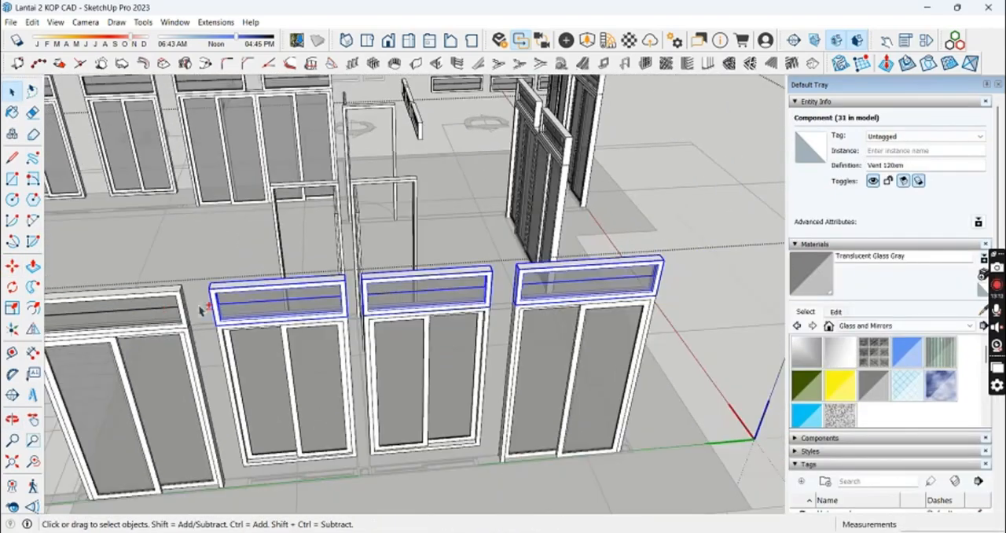
shift+click(133, 313)
middle_drag(574, 205, 333, 224)
ctrl+click(330, 215)
ctrl+click(717, 297)
middle_drag(707, 295, 257, 260)
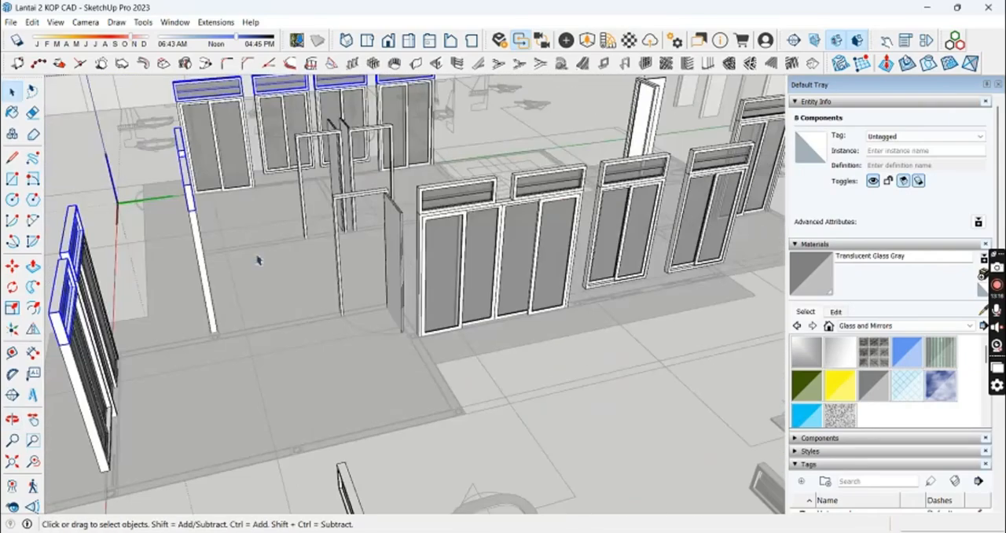
shift+middle_drag(574, 202, 380, 283)
shift+click(433, 254)
shift+click(537, 245)
middle_drag(537, 245, 377, 235)
shift+click(514, 238)
middle_drag(472, 322, 539, 297)
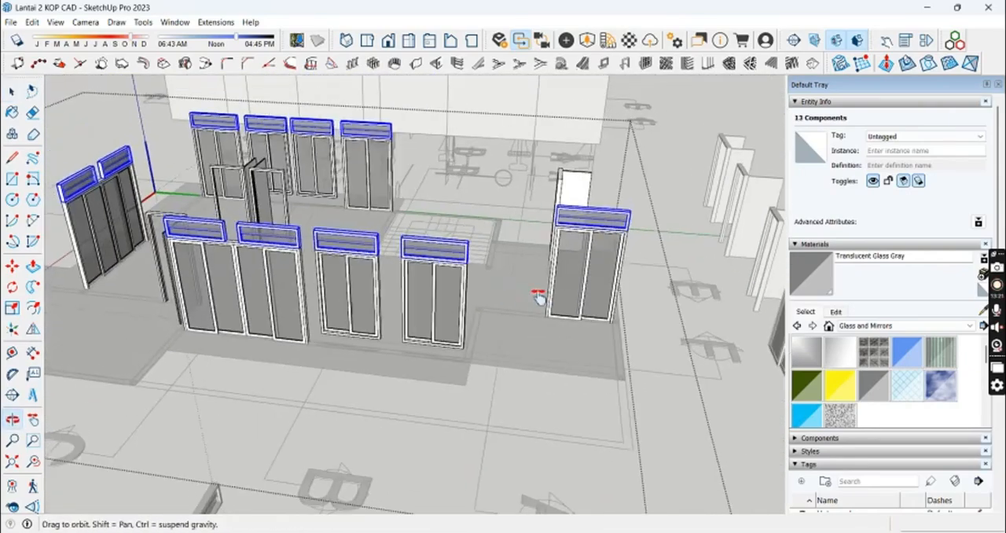
key(m)
click(574, 282)
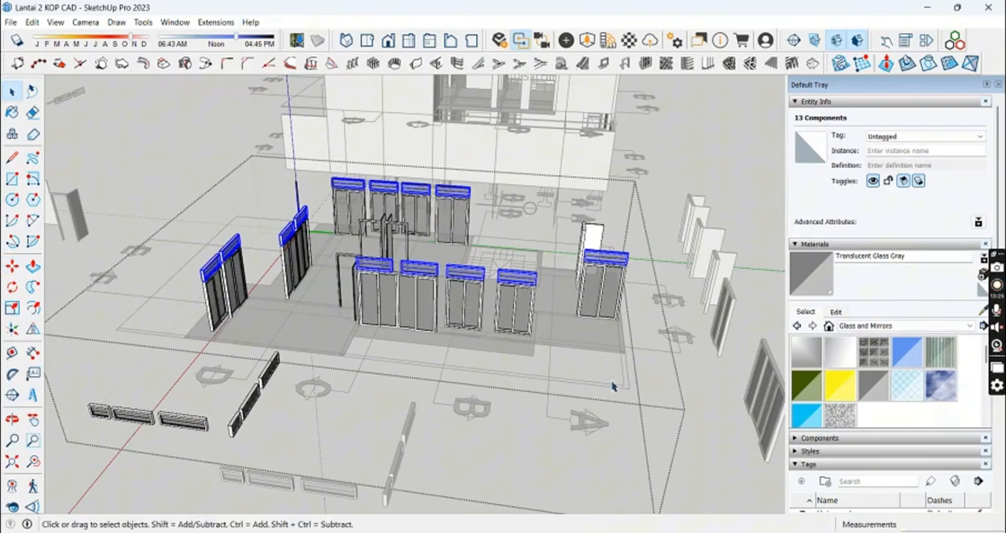
Step: Delete the loose spare vents lying in front of the floor plan inside its group
click(613, 385)
scroll(613, 385, down, 4)
middle_drag(613, 386, 440, 314)
click(718, 328)
double_click(613, 319)
middle_drag(503, 306, 624, 424)
drag(624, 426, 566, 338)
key(Delete)
click(566, 338)
Step: Inspect the house and the neighbouring floor plan with its placed doors, windows and vents from several angles
middle_drag(566, 339, 570, 263)
scroll(140, 366, up, 4)
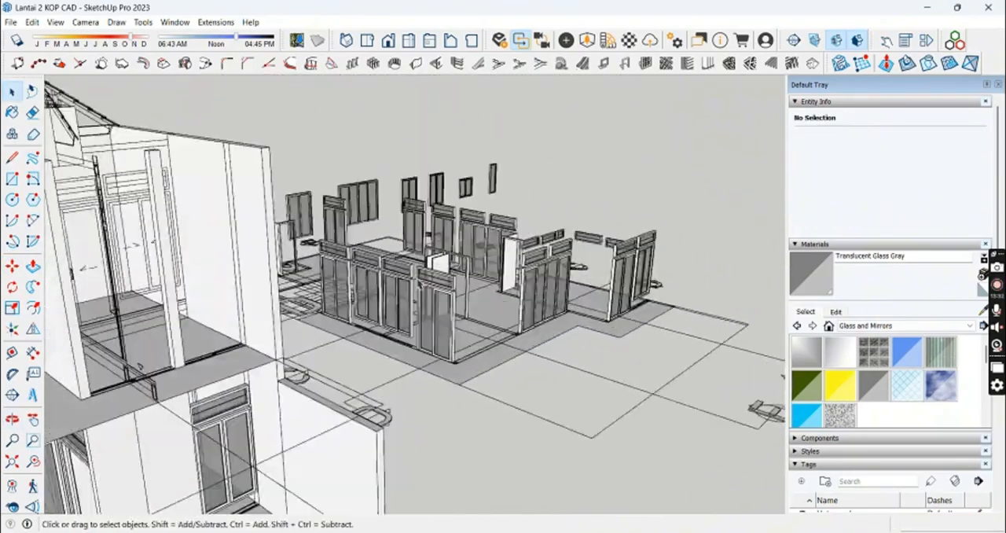
scroll(140, 366, down, 3)
middle_drag(140, 366, 341, 291)
middle_drag(383, 324, 442, 332)
scroll(417, 280, down, 5)
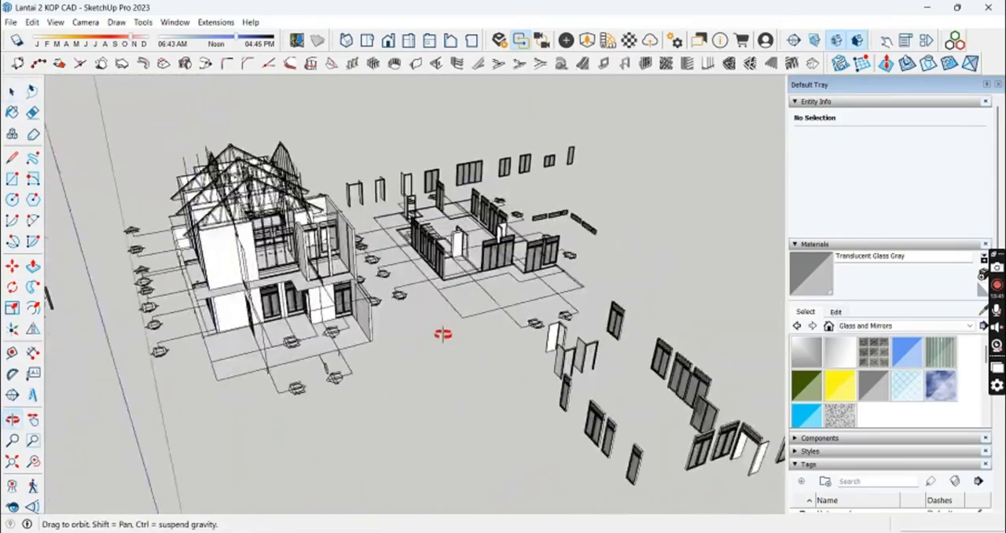
scroll(317, 299, up, 4)
middle_drag(317, 298, 204, 298)
shift+middle_drag(205, 299, 385, 330)
scroll(337, 272, down, 6)
scroll(449, 260, up, 5)
mouse_move(449, 259)
middle_down()
mouse_move(457, 262)
mouse_move(446, 261)
middle_up()
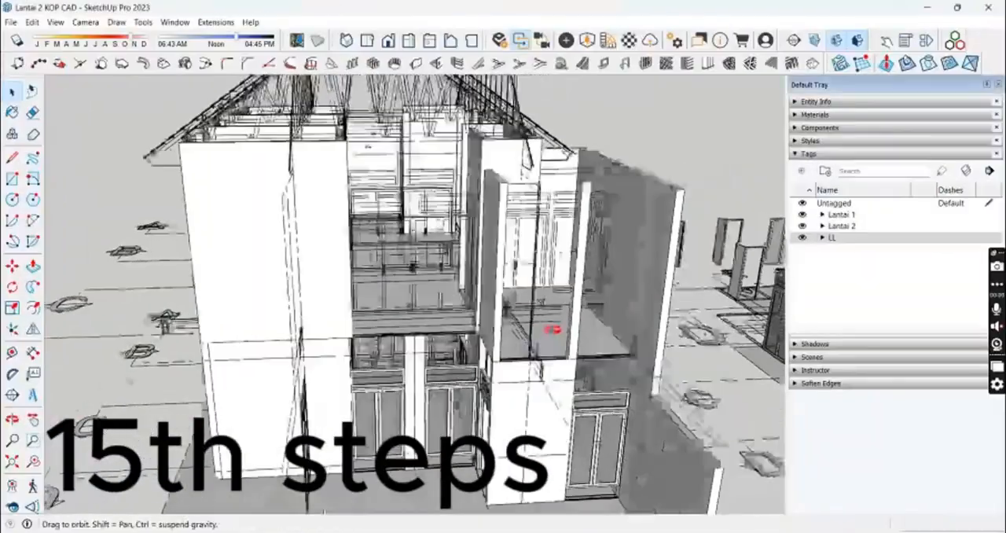
Step: Push/Pull the second-floor concrete slab edge within the front wall opening beside the column
middle_drag(550, 332, 503, 370)
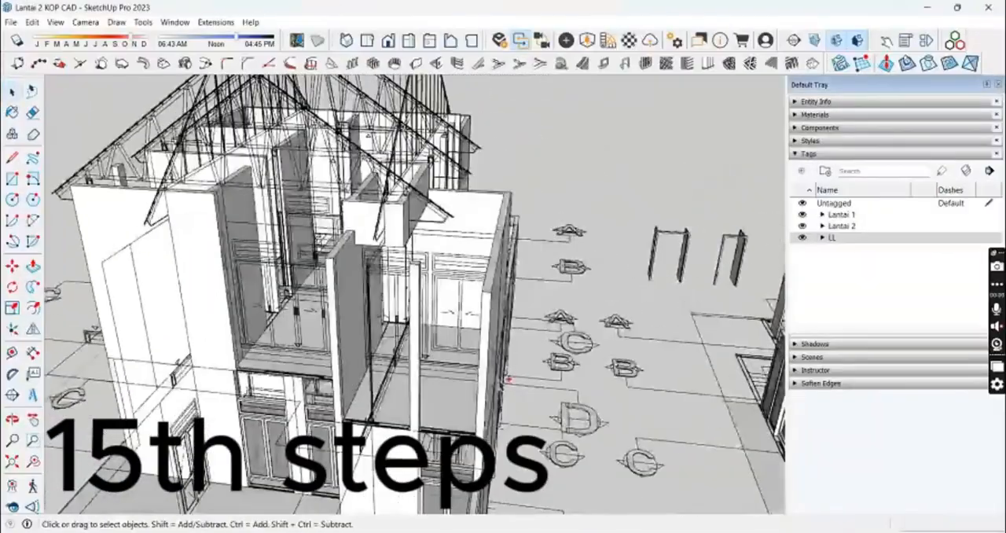
scroll(434, 321, up, 5)
middle_drag(434, 320, 568, 338)
scroll(558, 338, up, 2)
scroll(591, 352, up, 2)
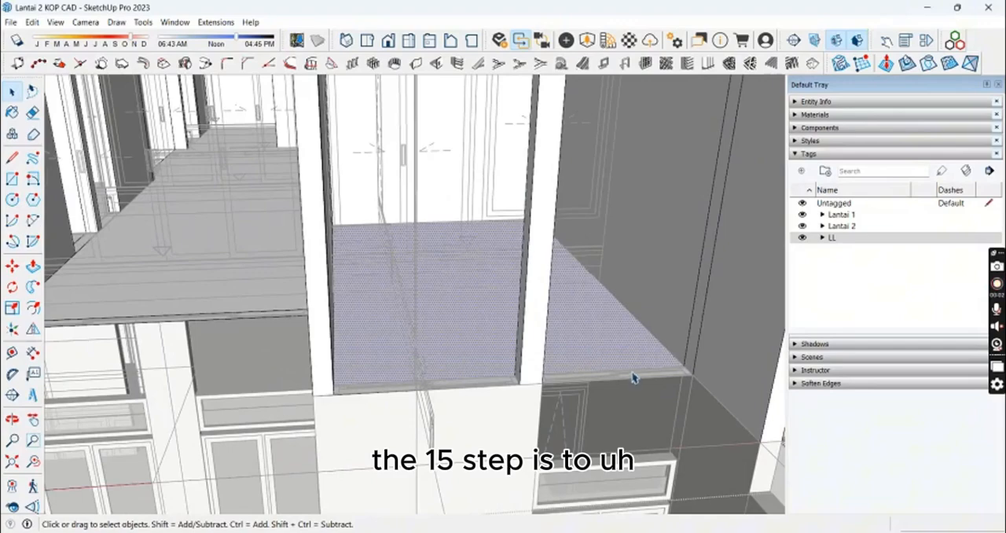
scroll(635, 379, up, 2)
key(p)
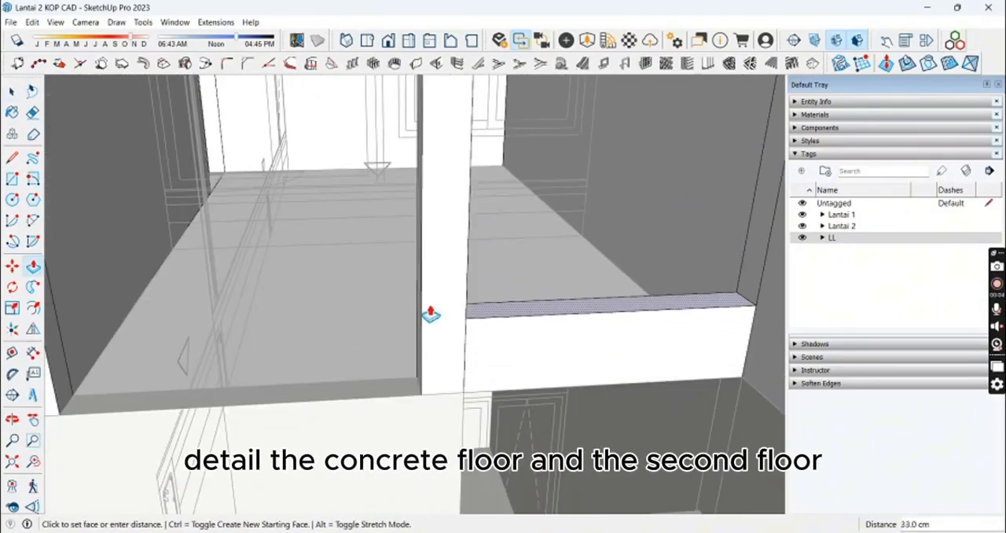
middle_drag(430, 314, 353, 332)
scroll(357, 337, up, 4)
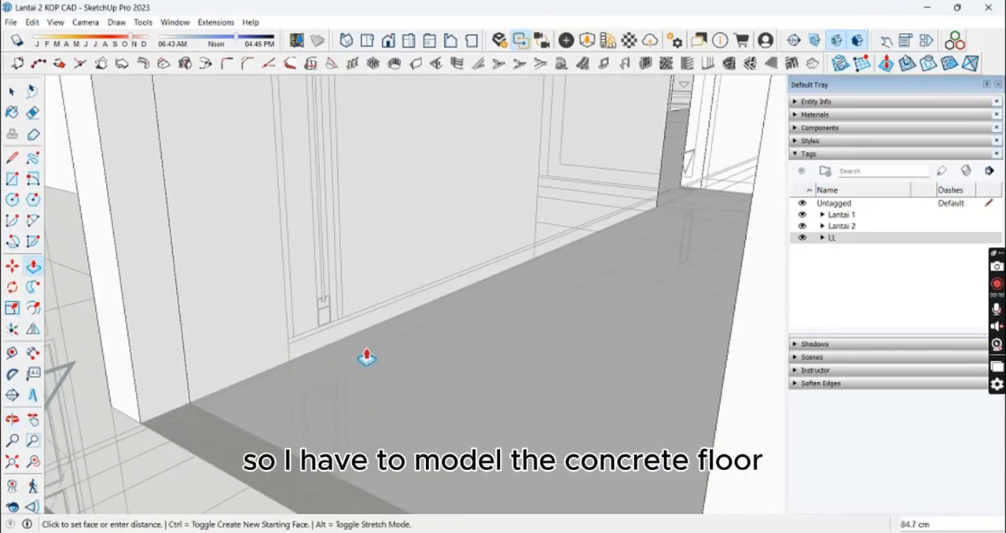
scroll(370, 384, down, 3)
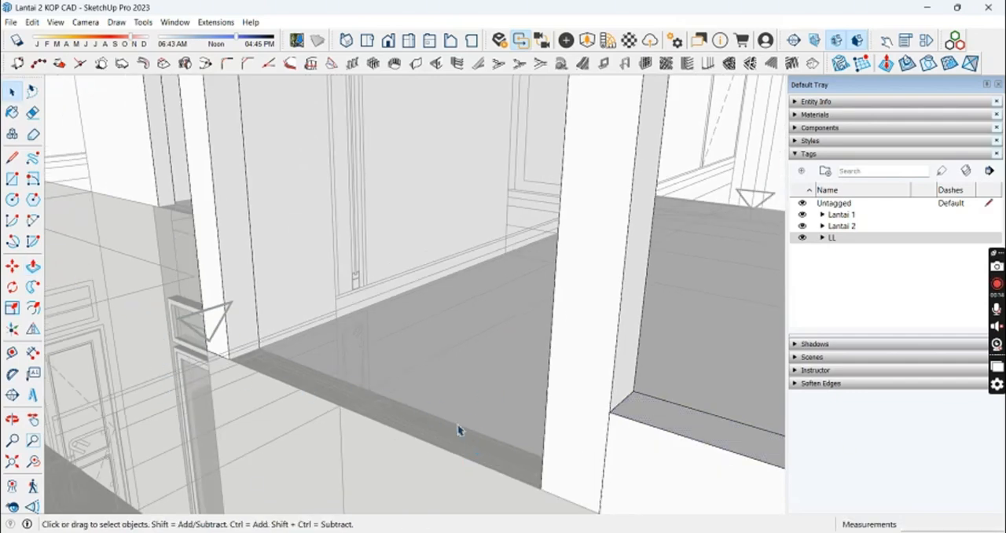
Step: Push/Pull the slab edge strip in the neighbouring wall opening on the second floor
key(p)
click(515, 452)
click(610, 413)
middle_drag(611, 412, 557, 339)
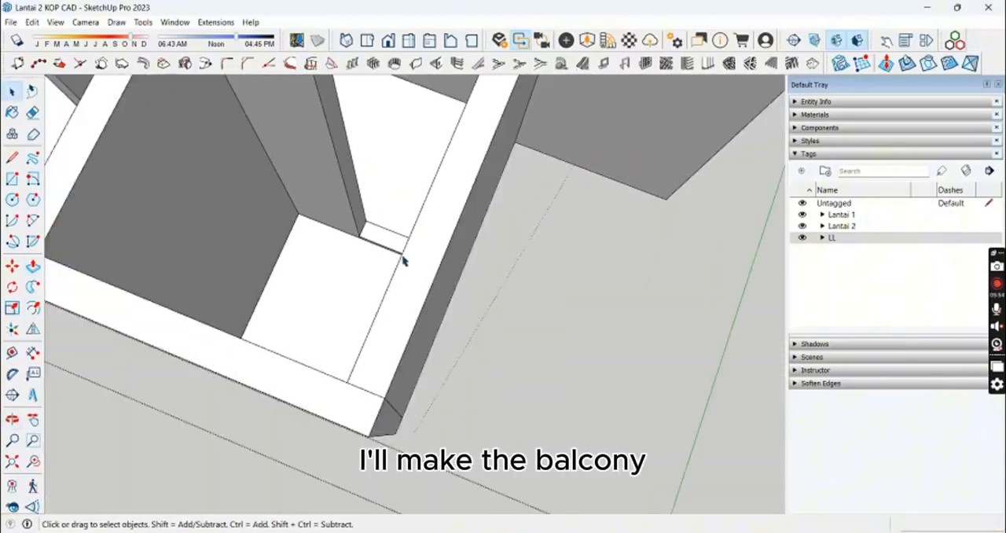
Step: Erase the leftover edge lines on the underside of the second-floor slab beside the opening
mouse_move(402, 259)
middle_down()
mouse_move(492, 213)
mouse_move(388, 353)
mouse_move(422, 184)
mouse_move(502, 179)
mouse_move(312, 240)
middle_up()
key(e)
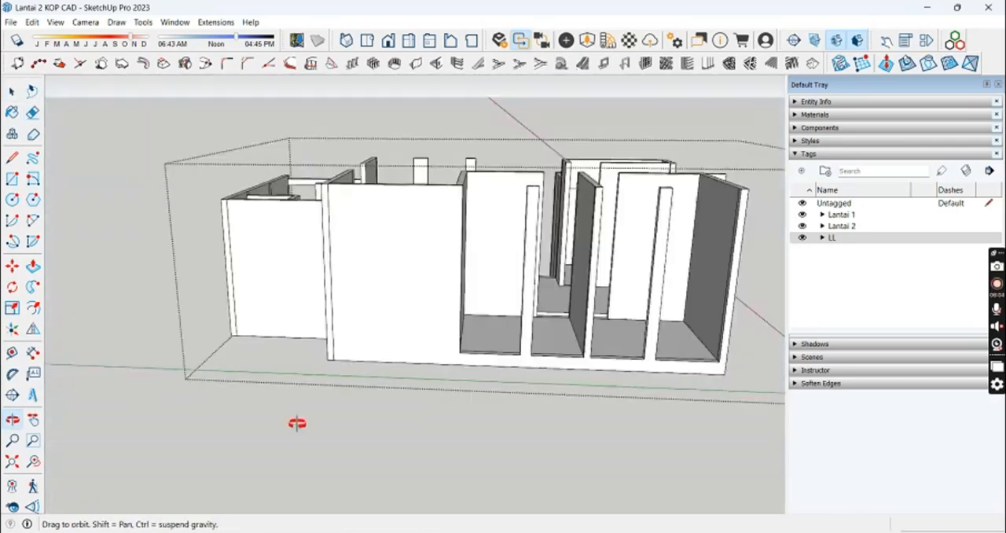
middle_drag(296, 420, 469, 418)
scroll(579, 377, up, 6)
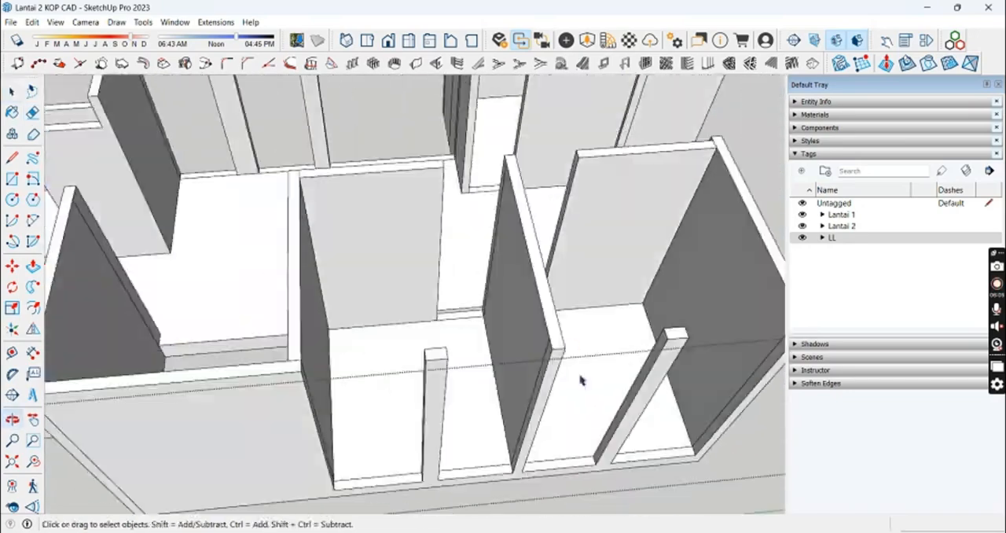
Step: Push/Pull the floor strips in the front openings between the walls and columns to detail the balcony floor
scroll(440, 361, up, 3)
key(p)
middle_drag(359, 387, 437, 459)
middle_drag(376, 447, 364, 351)
scroll(408, 290, up, 4)
click(411, 286)
scroll(426, 346, down, 2)
middle_drag(428, 356, 440, 427)
click(440, 428)
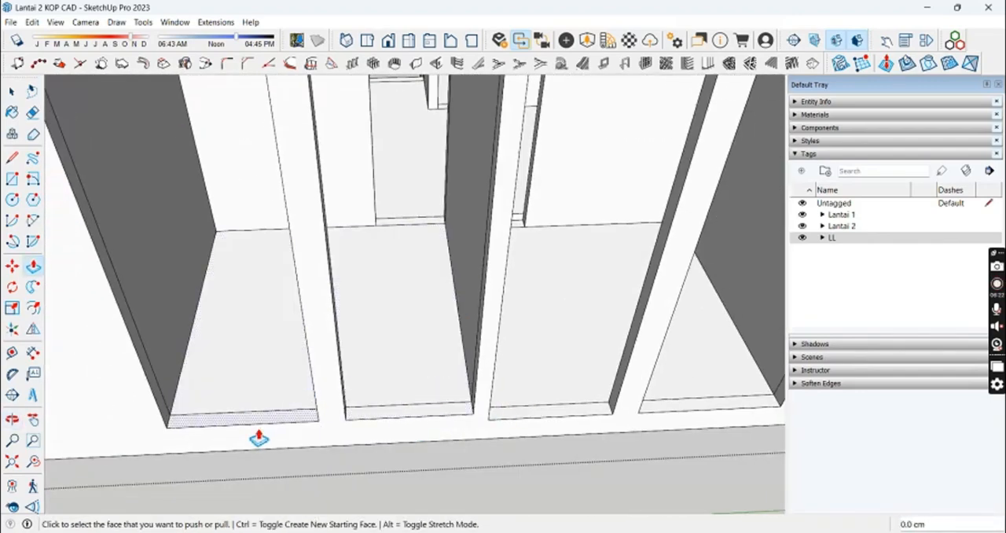
click(523, 417)
mouse_move(523, 416)
middle_down()
mouse_move(615, 400)
mouse_move(512, 363)
mouse_move(412, 259)
middle_up()
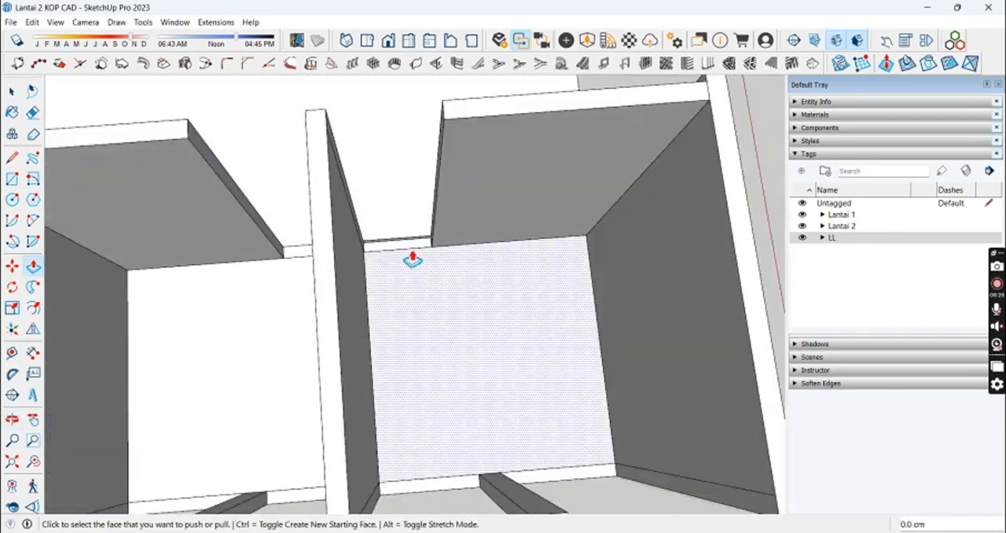
middle_drag(576, 249, 216, 314)
scroll(189, 359, up, 5)
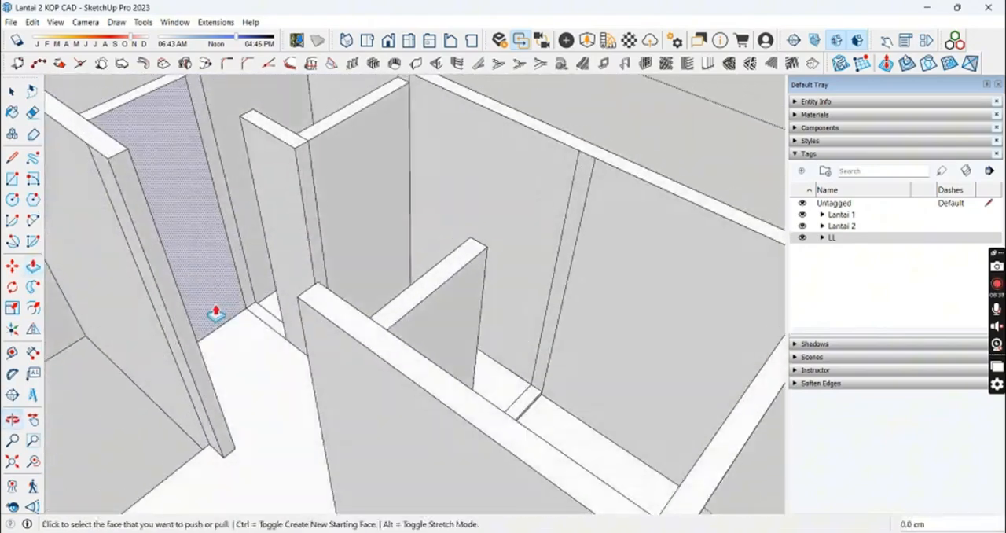
scroll(273, 346, down, 5)
key(space)
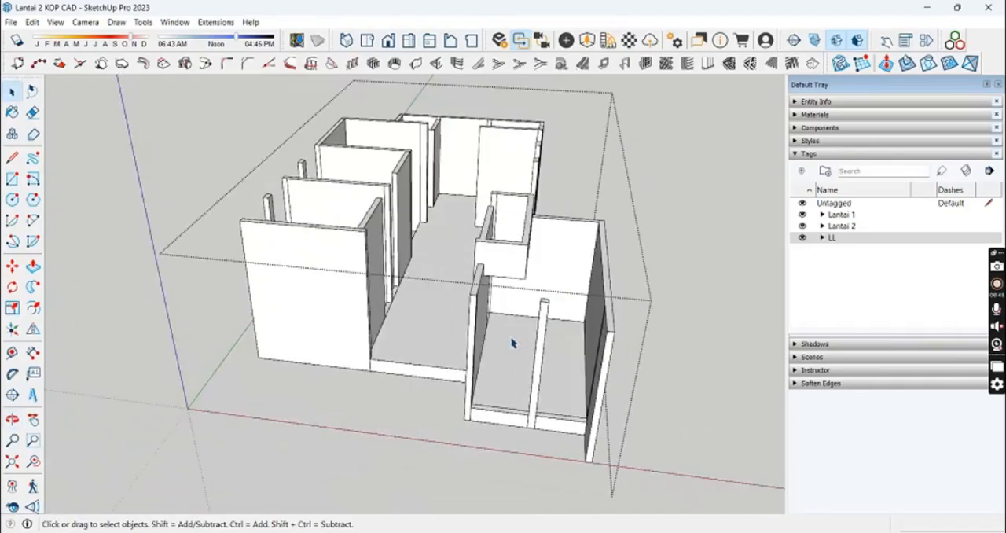
Step: Copy the group of doors, windows and vents from the floor plan into the house's second-floor wall openings
key(Escape)
middle_drag(511, 343, 382, 345)
scroll(382, 346, down, 4)
scroll(367, 349, up, 4)
scroll(577, 386, up, 5)
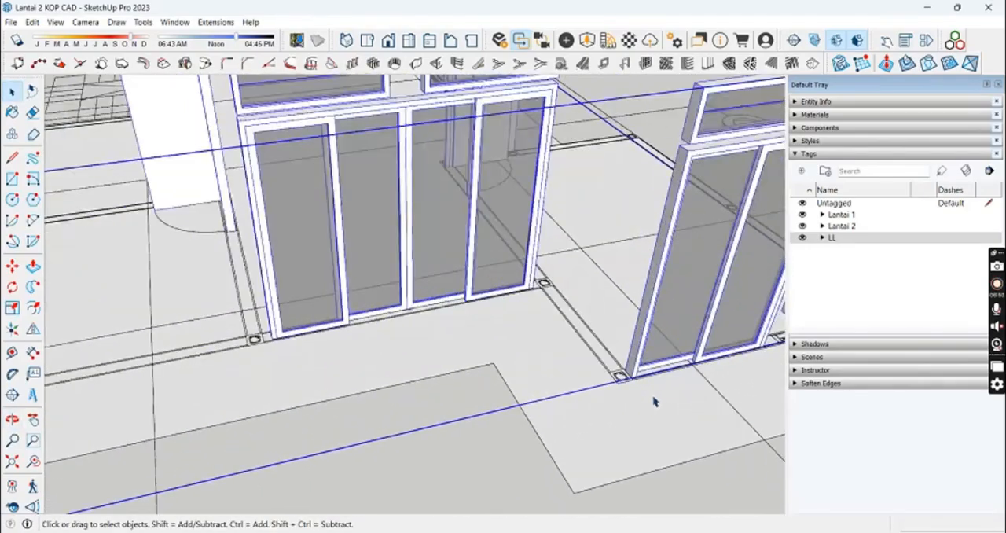
key(m)
scroll(634, 357, up, 2)
click(603, 372)
key(ctrl)
scroll(171, 354, down, 7)
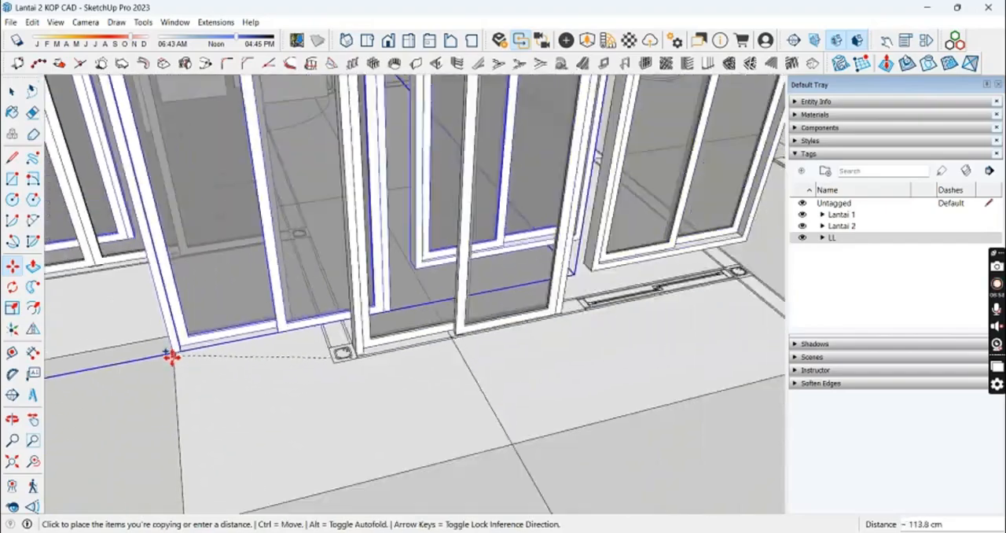
shift+middle_drag(213, 306, 464, 346)
scroll(243, 323, down, 3)
shift+middle_drag(243, 323, 436, 422)
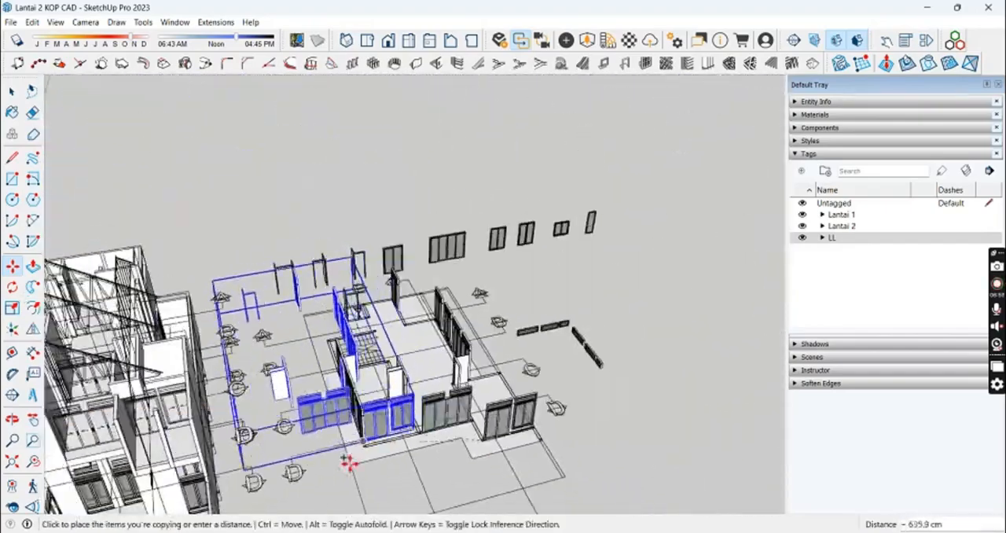
scroll(516, 376, up, 8)
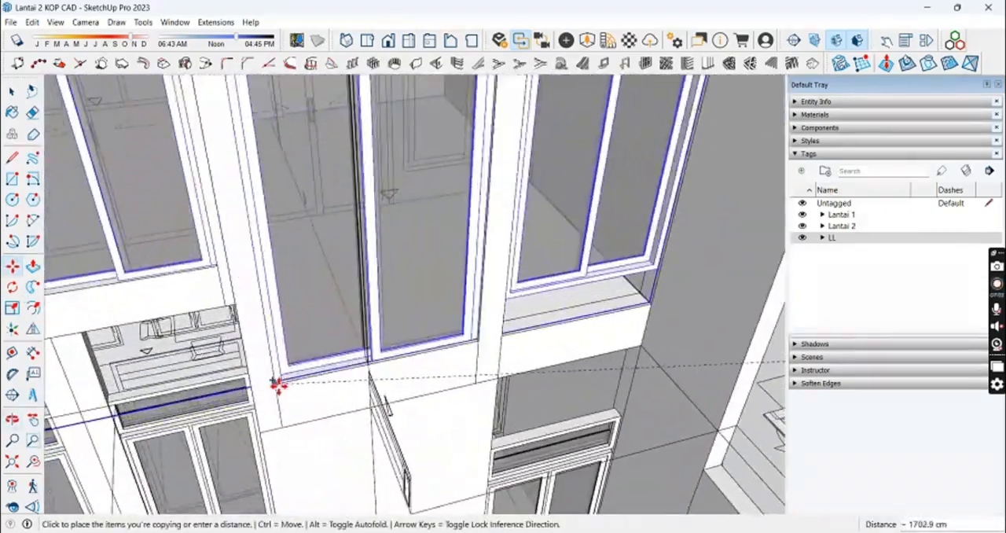
key(space)
Step: Examine the fitted second-floor windows and check distances around the balcony with the Tape Measure tool
scroll(383, 379, down, 8)
scroll(384, 294, up, 2)
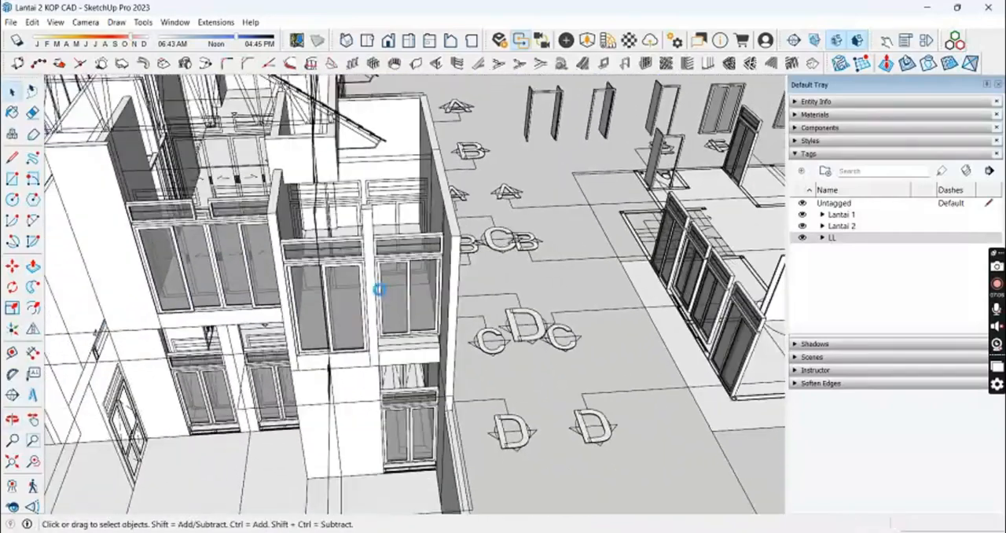
scroll(401, 354, up, 2)
shift+middle_drag(413, 362, 380, 311)
key(t)
click(503, 169)
key(Up)
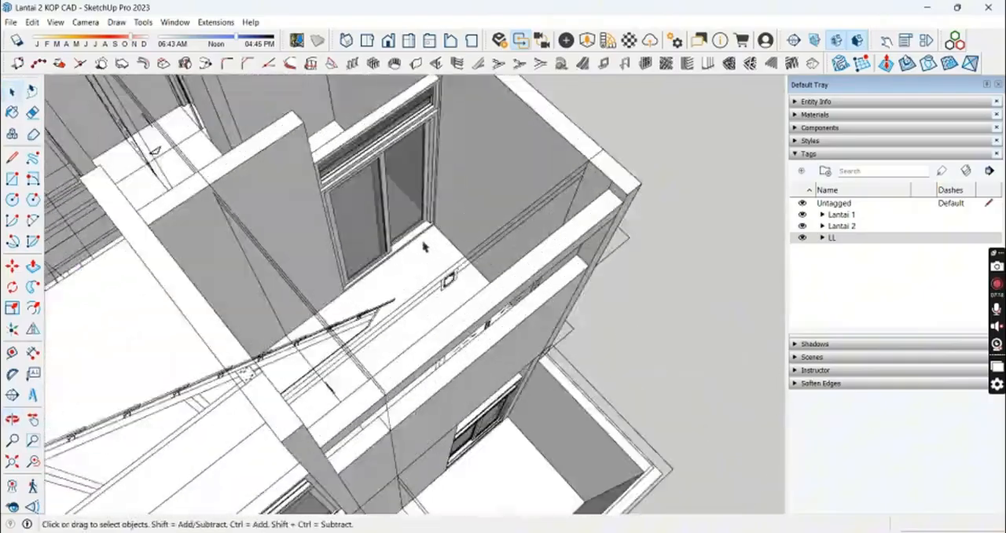
scroll(425, 247, up, 5)
key(t)
middle_drag(458, 282, 531, 346)
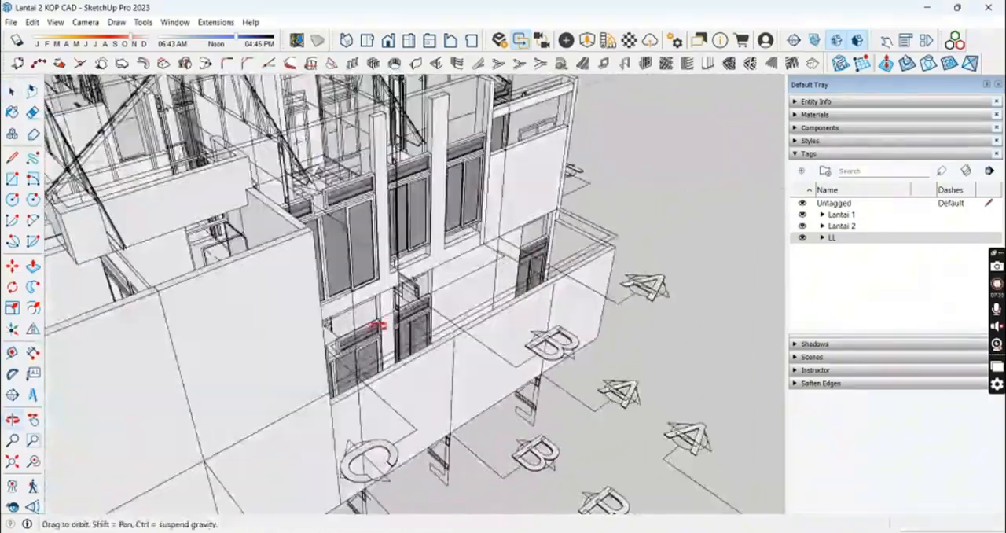
middle_drag(378, 324, 539, 399)
Step: Select the second-floor wall group of the house
key(space)
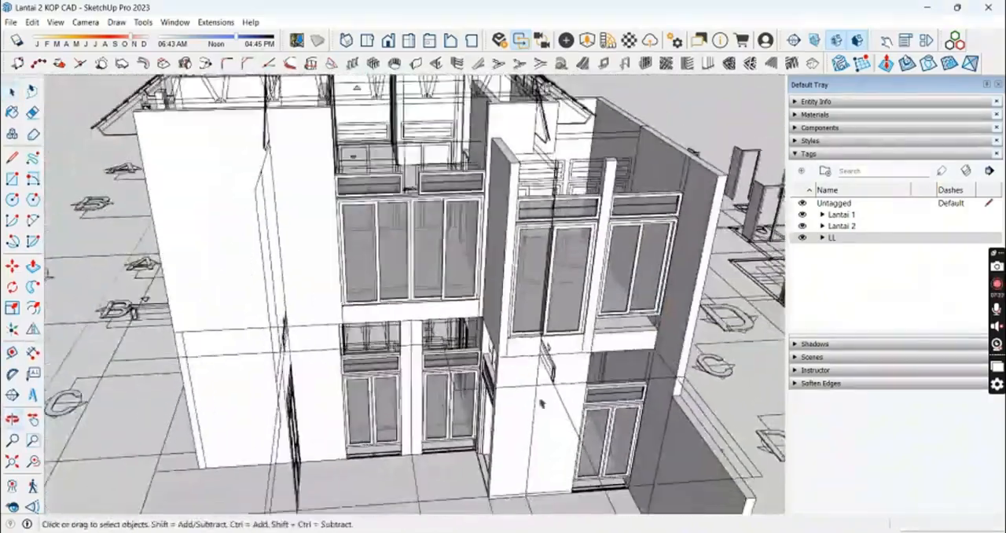
scroll(521, 307, down, 3)
middle_drag(518, 300, 585, 225)
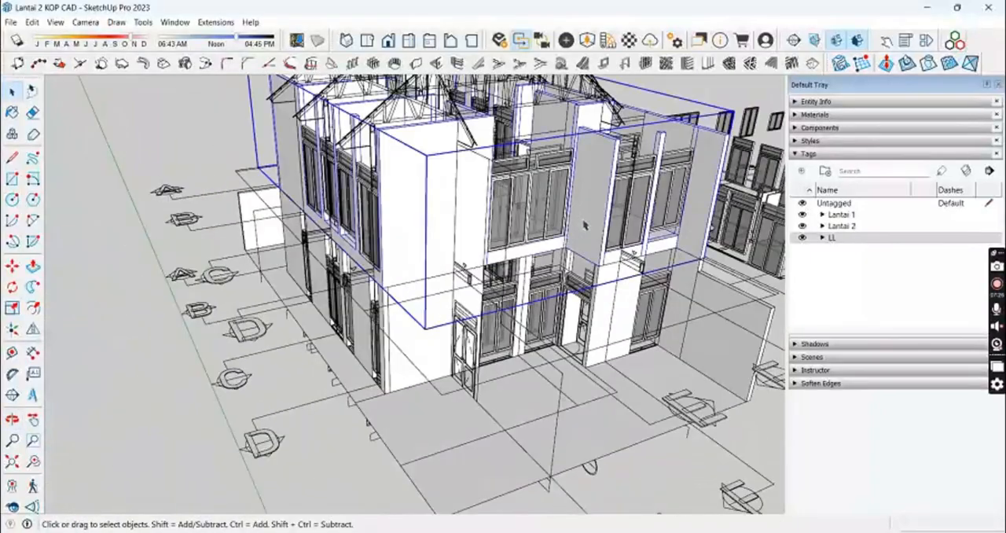
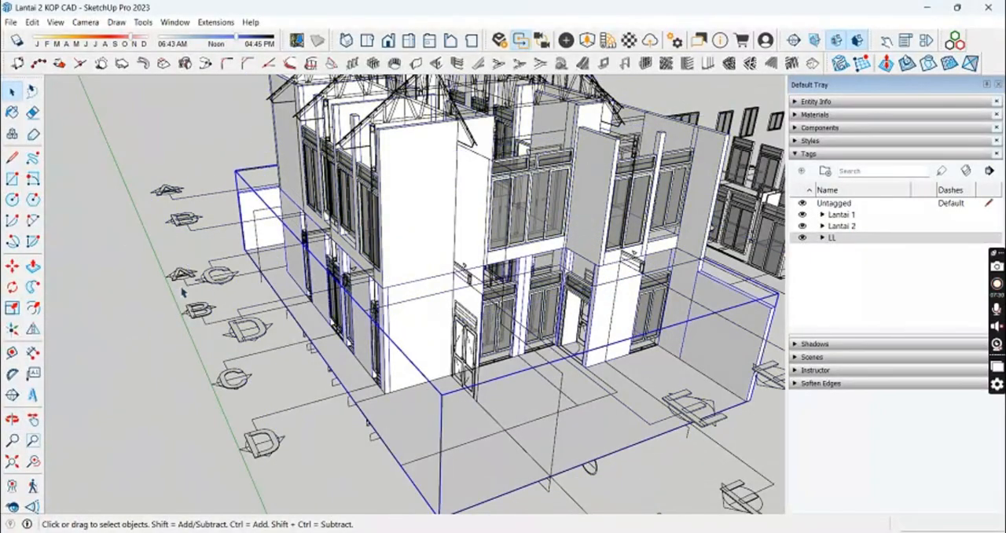
Step: Copy the stepped balcony strip face from the second-floor plan onto the house at second-floor level
middle_drag(182, 292, 532, 287)
scroll(516, 357, up, 3)
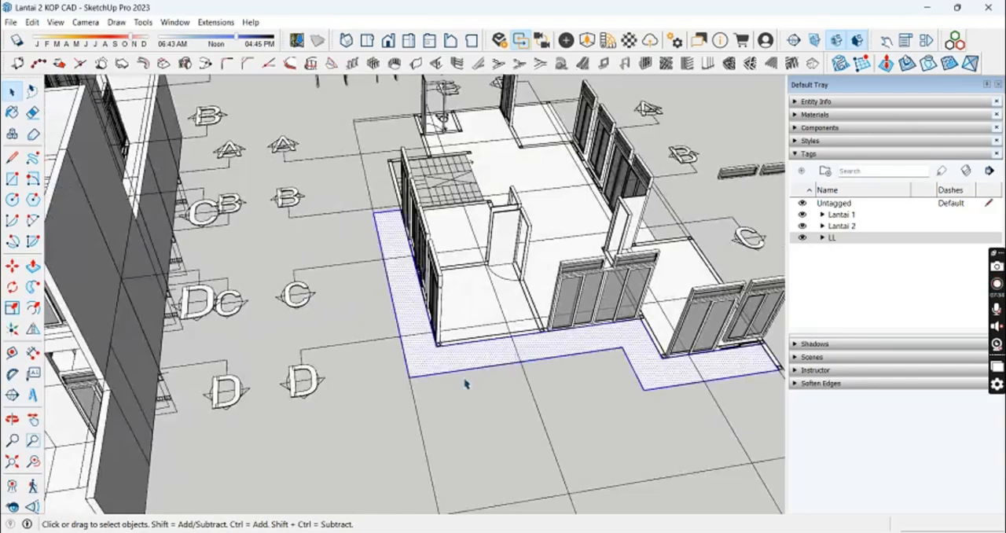
click(409, 378)
key(ctrl)
scroll(346, 374, down, 2)
middle_drag(314, 376, 444, 382)
middle_drag(337, 319, 463, 345)
scroll(330, 353, up, 2)
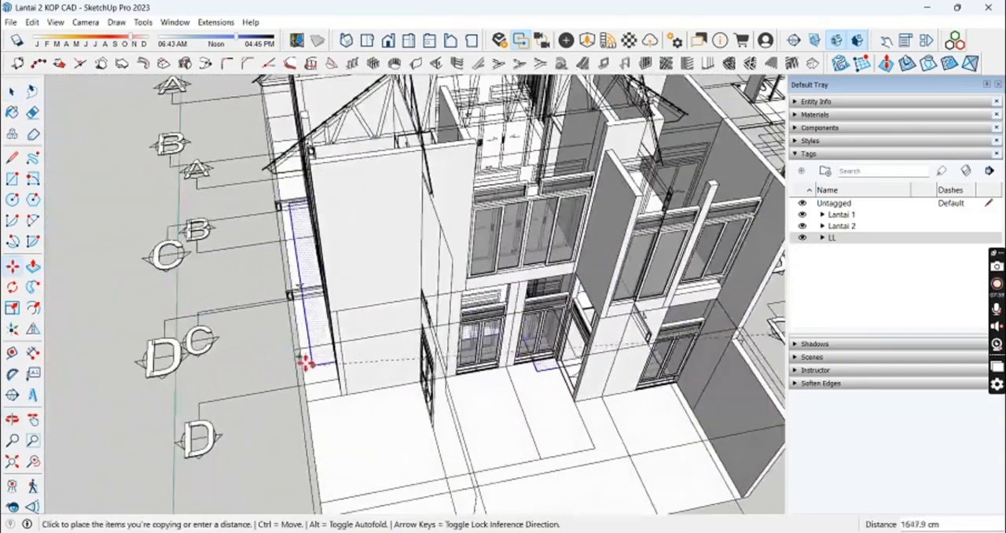
scroll(713, 344, up, 6)
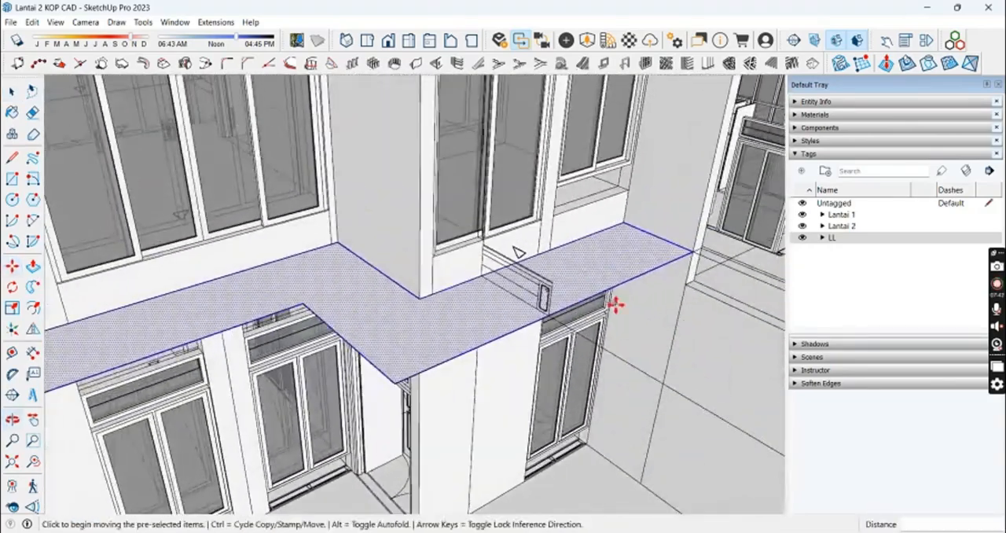
scroll(534, 322, down, 3)
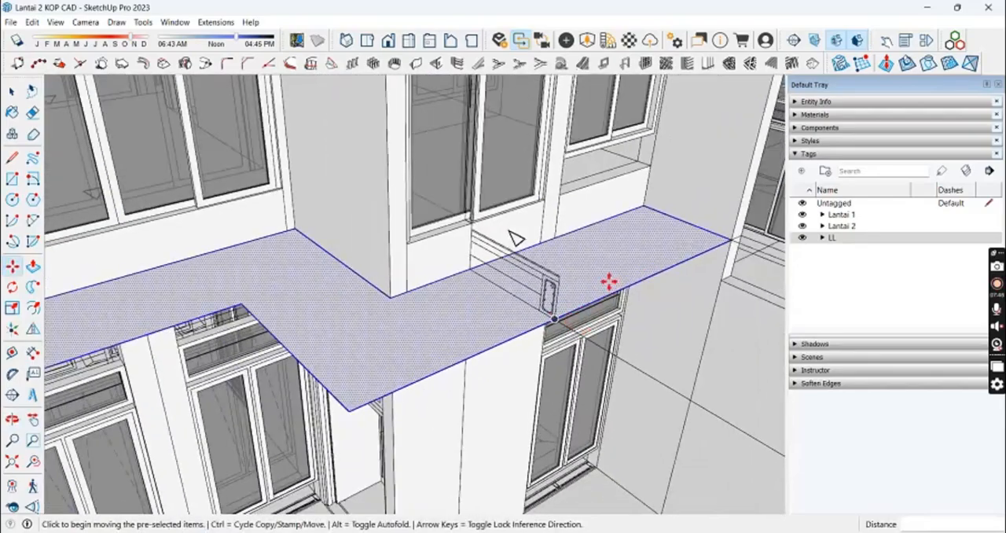
Step: Move the copied balcony strip down to ground level in front of the house
key(space)
scroll(649, 265, down, 2)
key(m)
click(672, 262)
scroll(660, 353, down, 5)
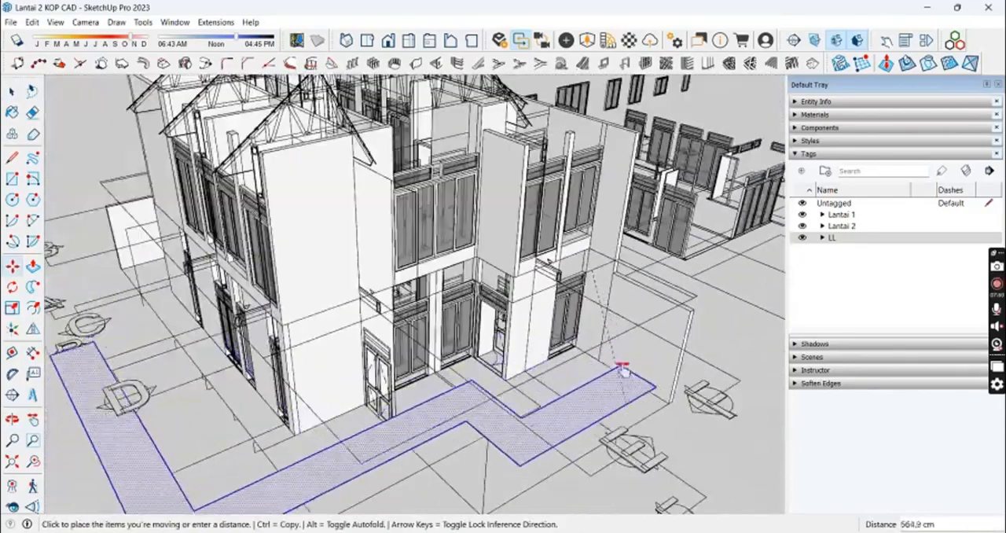
shift+middle_drag(623, 369, 612, 322)
click(626, 368)
click(600, 368)
Step: Erase the inner edges and end edges of the strip, leaving only its outer outline as a path
click(613, 447)
key(e)
shift+middle_drag(613, 447, 651, 371)
click(651, 372)
click(618, 374)
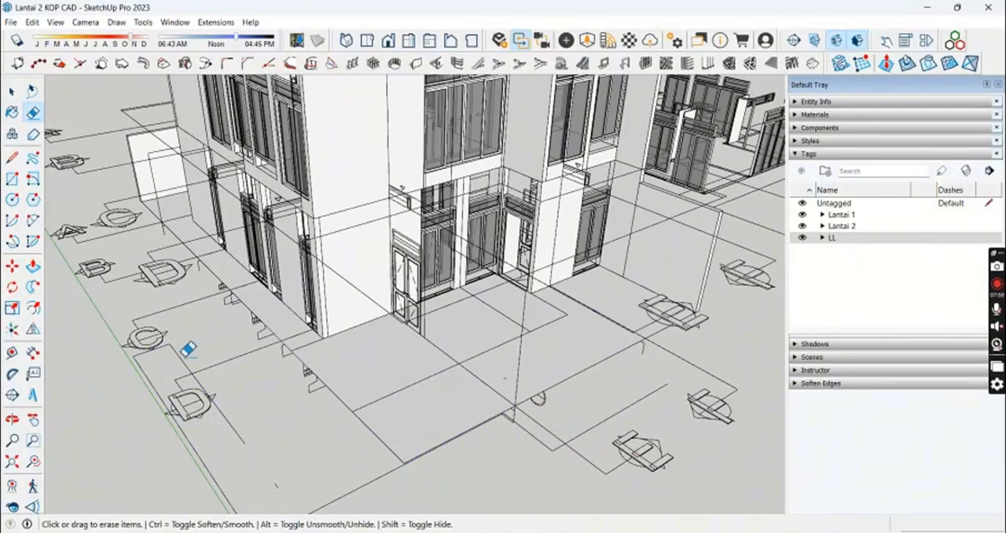
middle_drag(219, 410, 219, 444)
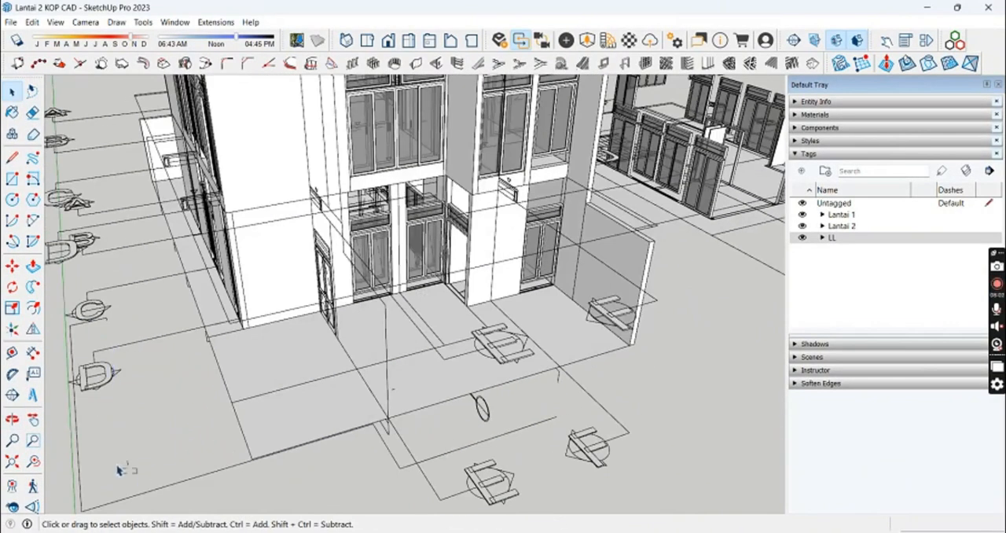
middle_drag(88, 333, 120, 338)
scroll(121, 322, up, 4)
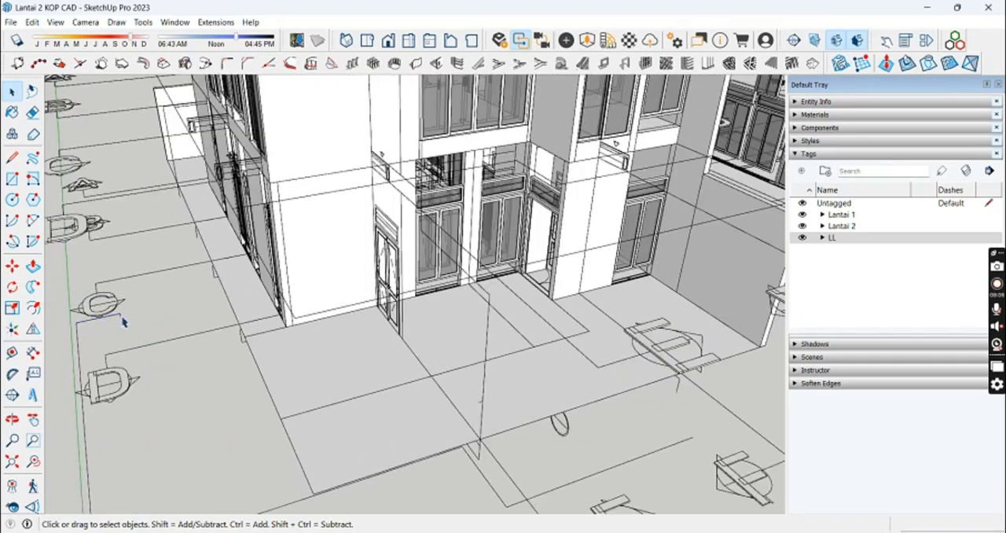
key(e)
scroll(118, 319, down, 4)
middle_drag(117, 319, 497, 355)
middle_drag(476, 439, 542, 437)
key(e)
click(589, 354)
key(ctrl+z)
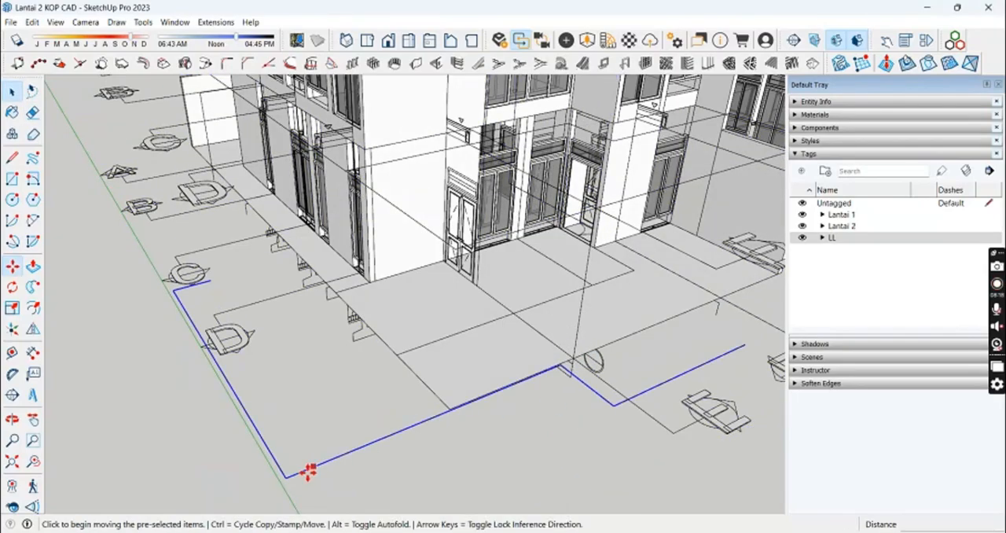
Step: Move the outline path up to the bottom corner of the beam section at second-floor level
click(308, 470)
middle_drag(308, 470, 279, 316)
key(space)
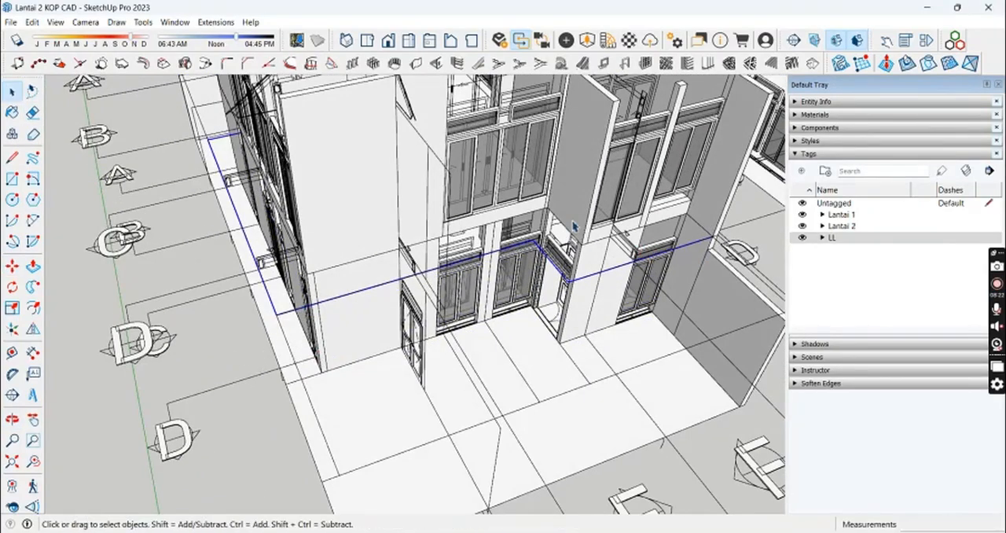
scroll(673, 168, up, 10)
scroll(591, 259, down, 3)
Step: Draw rectangles over the beam section and the adjoining 77.5 by 12 cm slab section of the structural detail
key(r)
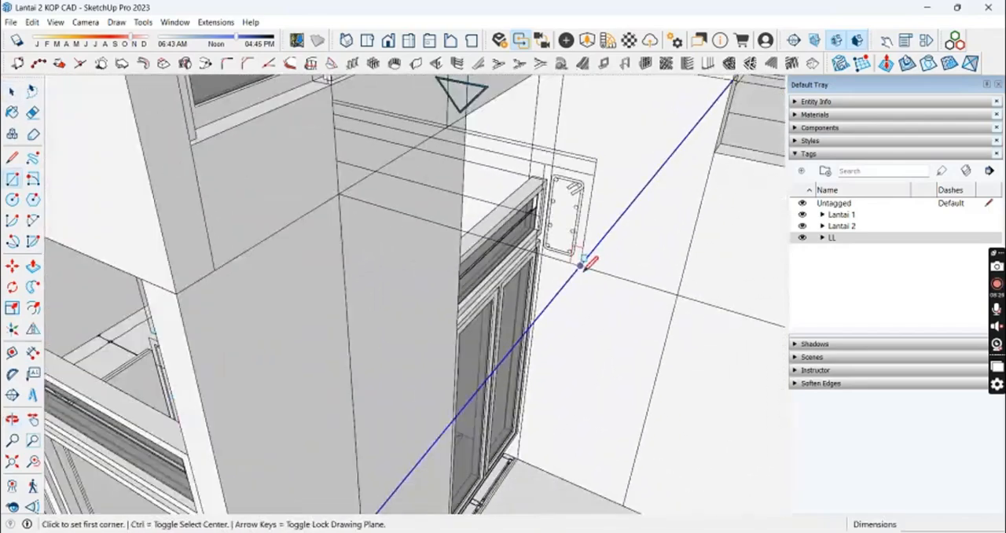
click(584, 267)
scroll(554, 142, up, 3)
click(555, 141)
key(space)
scroll(579, 174, down, 3)
click(584, 210)
middle_drag(584, 211, 413, 191)
click(585, 231)
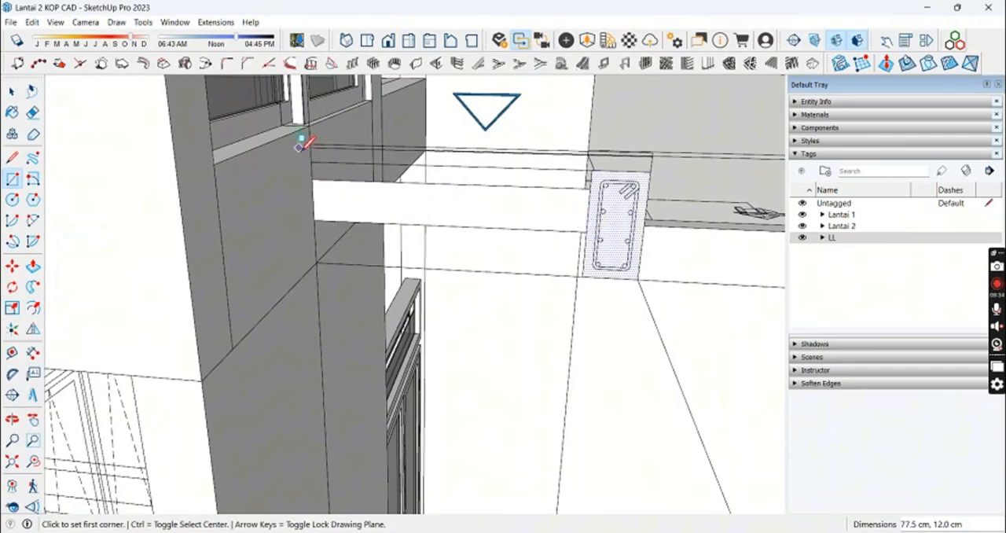
Step: Draw a rectangle filling the gap above the beam section, up to the slab's top line
click(596, 180)
click(593, 171)
scroll(602, 157, up, 5)
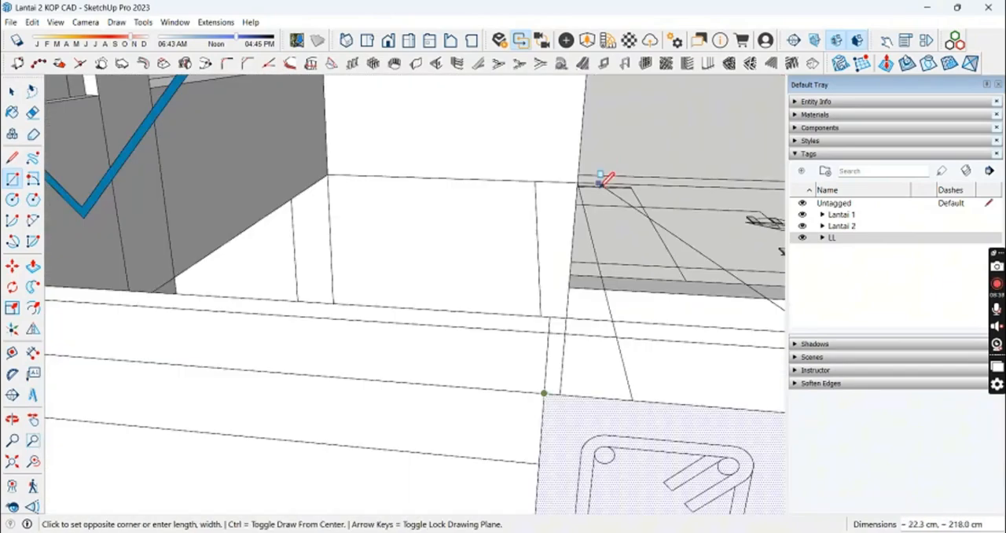
middle_drag(585, 193, 541, 225)
scroll(539, 225, down, 5)
scroll(463, 231, up, 4)
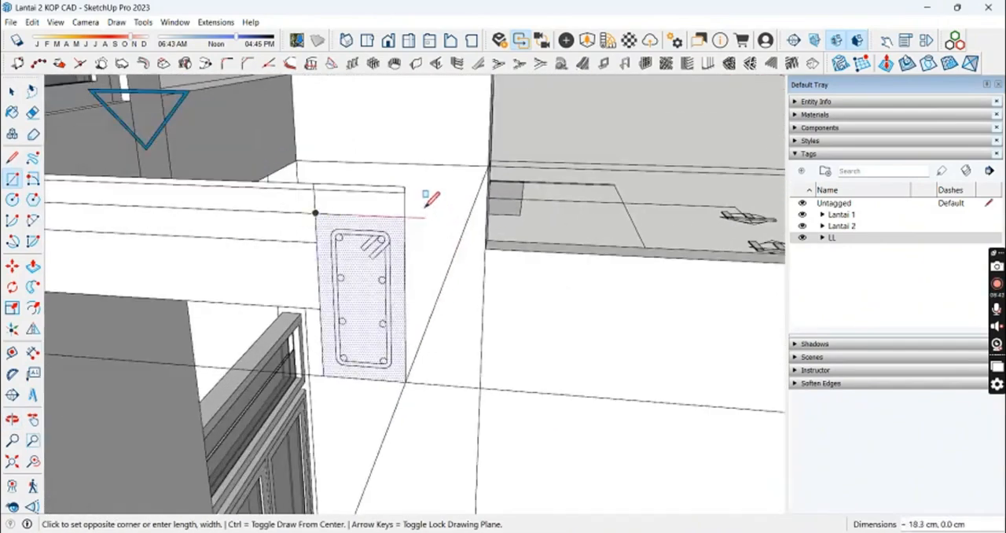
key(space)
Step: Try to erase the dividing lines inside the slab and beam section, then undo it
triple_click(285, 252)
key(e)
drag(308, 243, 324, 271)
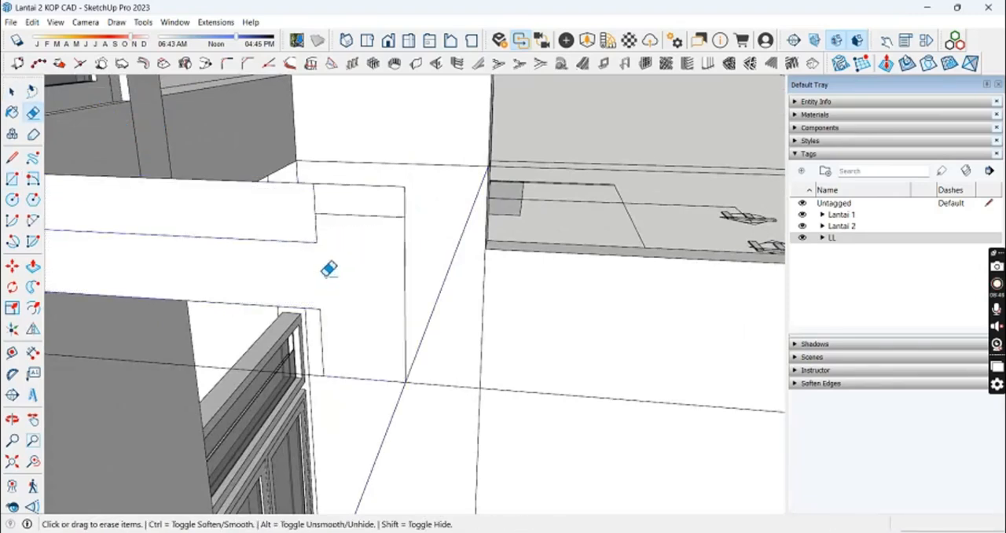
key(ctrl+z)
Step: Group the slab and beam section faces together with the outline path and open the group for editing
key(space)
triple_click(275, 287)
scroll(283, 289, down, 4)
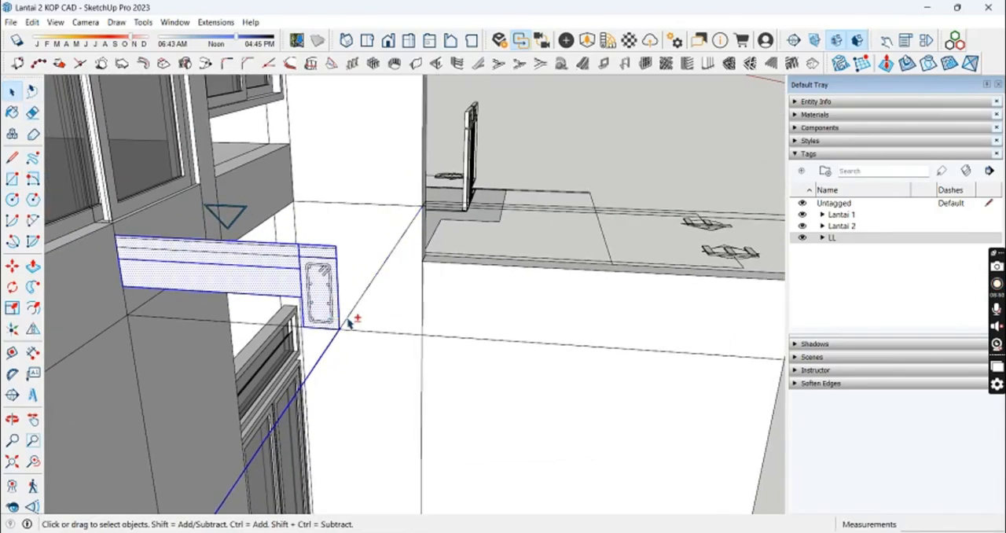
scroll(338, 320, down, 5)
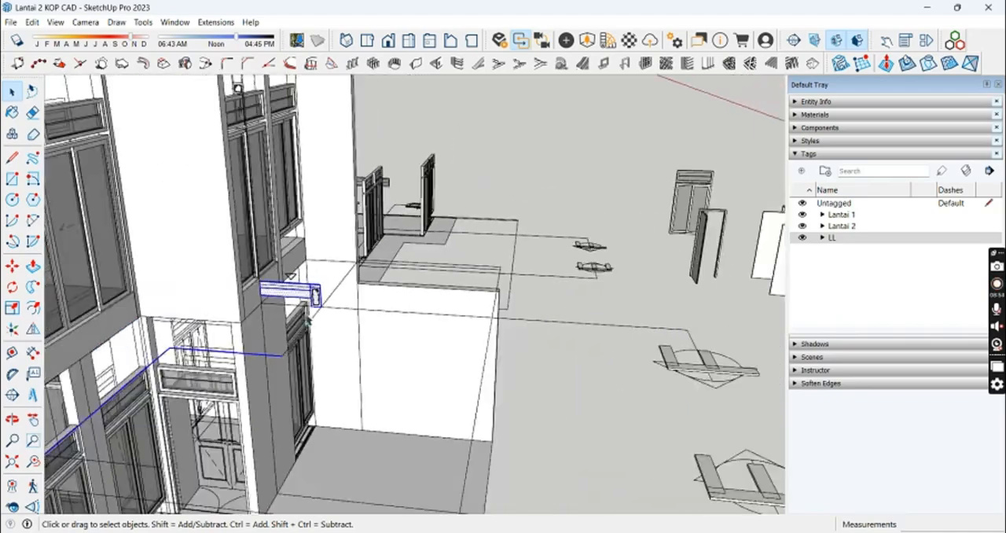
shift+middle_drag(179, 339, 289, 271)
middle_drag(417, 348, 324, 326)
scroll(620, 216, up, 3)
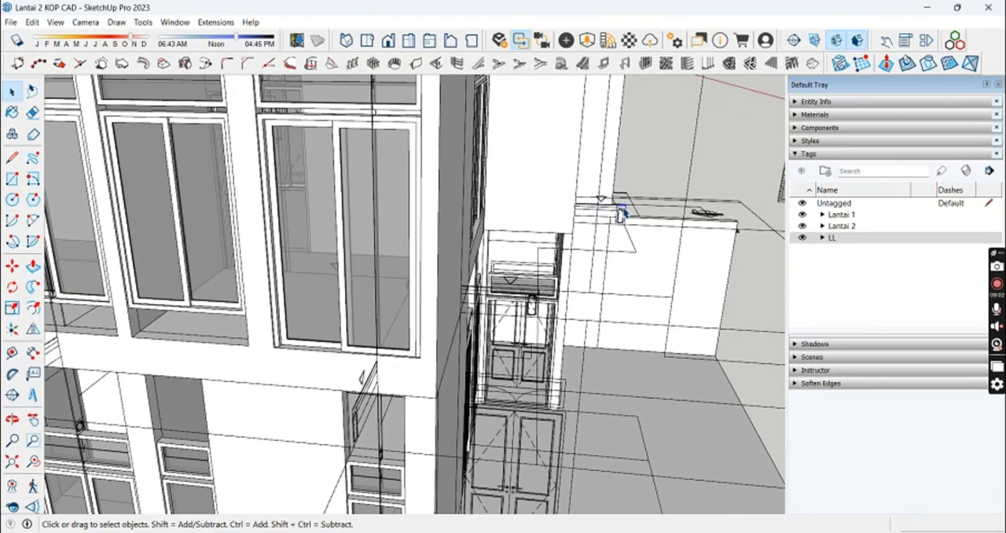
triple_click(619, 214)
right_click(619, 213)
click(657, 314)
double_click(621, 215)
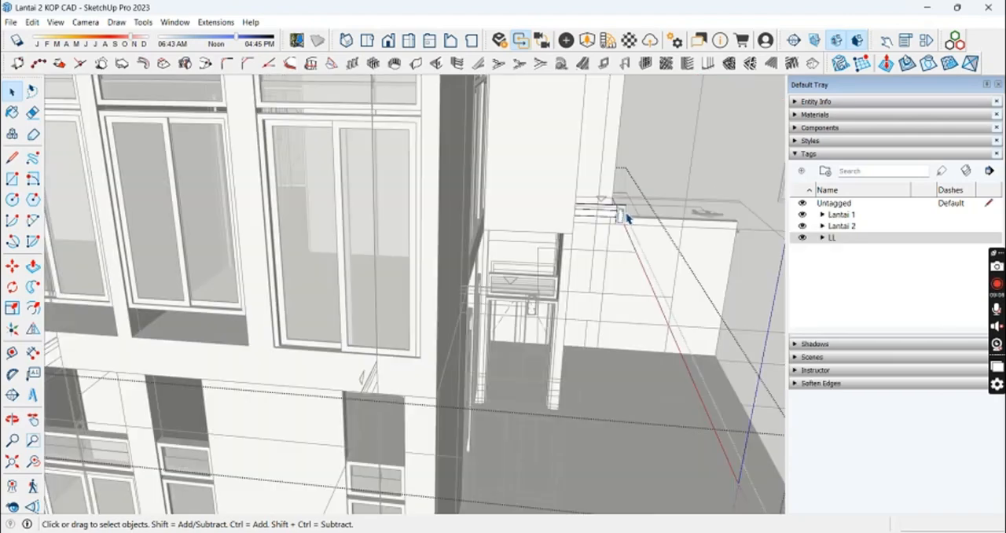
Step: Erase the lines dividing the section so that slab and beam form a single L-shaped profile
scroll(624, 214, up, 5)
middle_drag(623, 215, 575, 228)
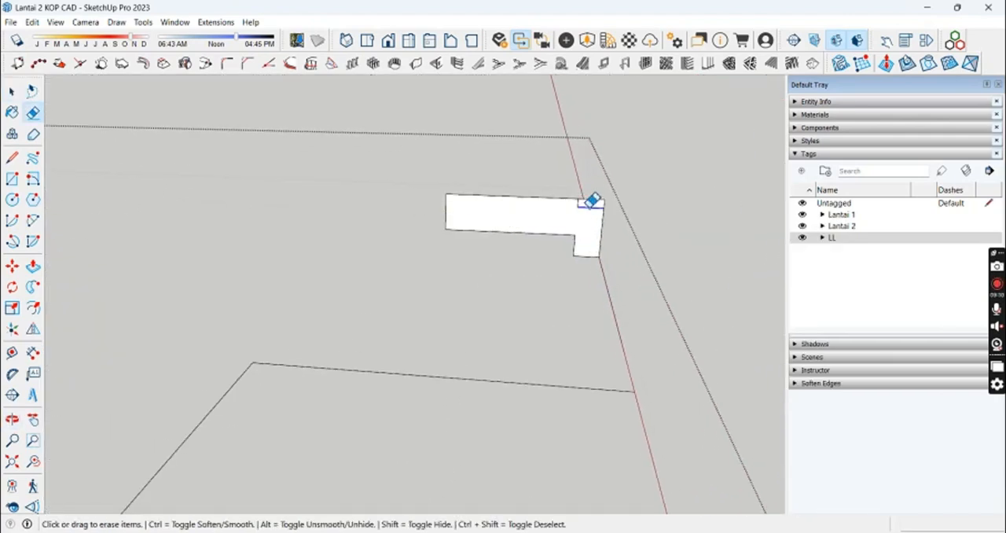
middle_drag(374, 268, 492, 349)
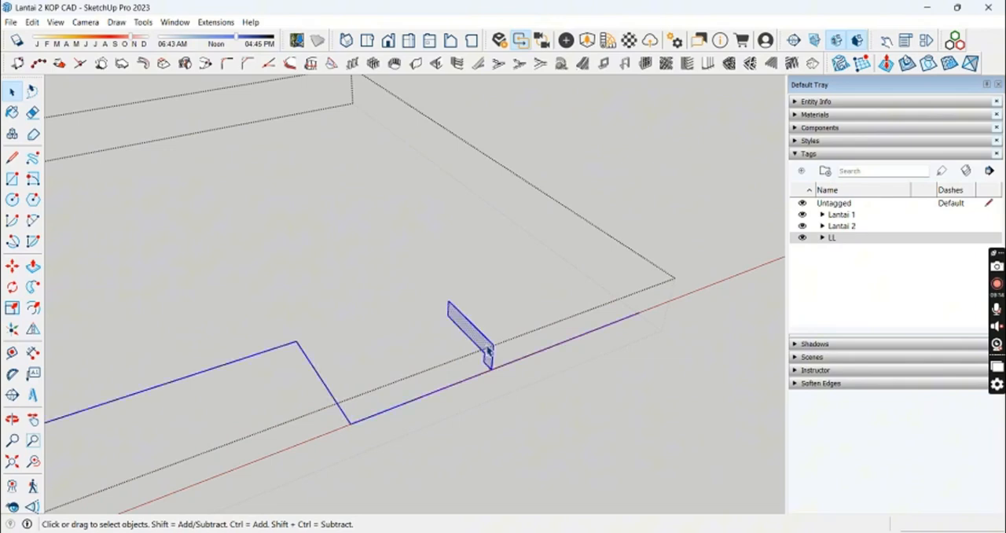
Step: Copy the L-shaped profile along the path to its end beside the side wall and erase the original profile
scroll(489, 355, up, 4)
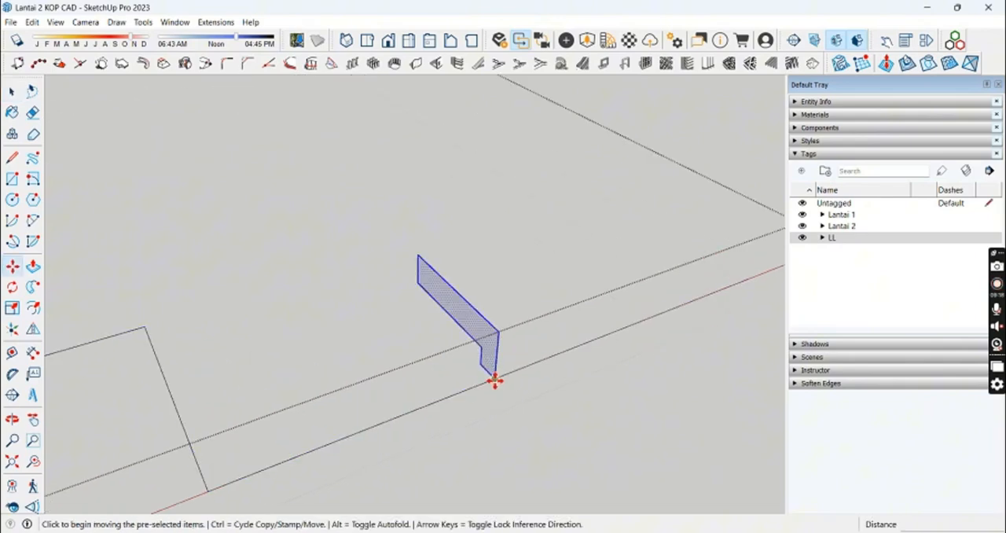
click(494, 381)
key(ctrl)
shift+middle_drag(747, 295, 501, 351)
key(u)
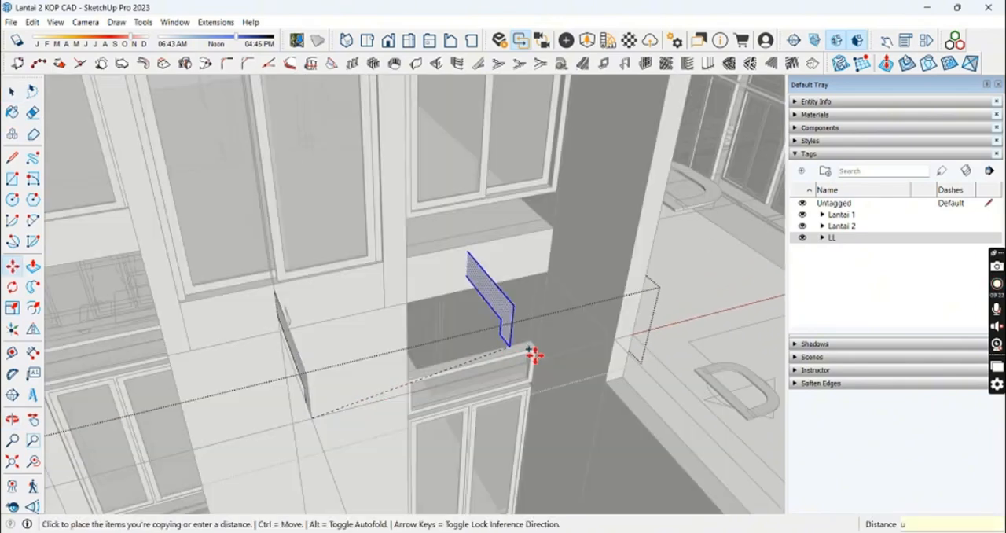
key(u)
key(e)
middle_drag(299, 338, 396, 328)
drag(409, 338, 428, 339)
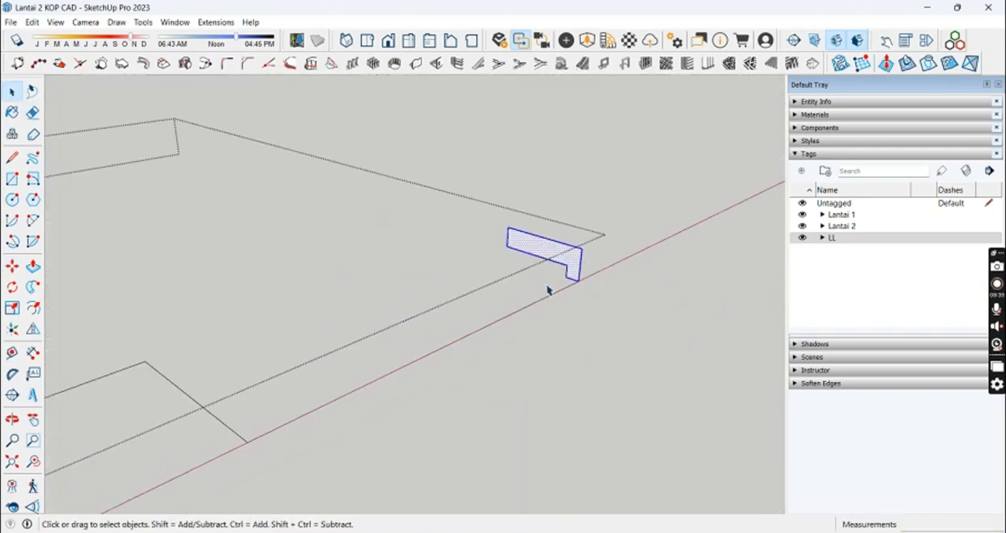
Step: Show the rest of the model and reposition the L-shaped profile against the house wall with the Move tool
key(u)
middle_drag(548, 290, 516, 294)
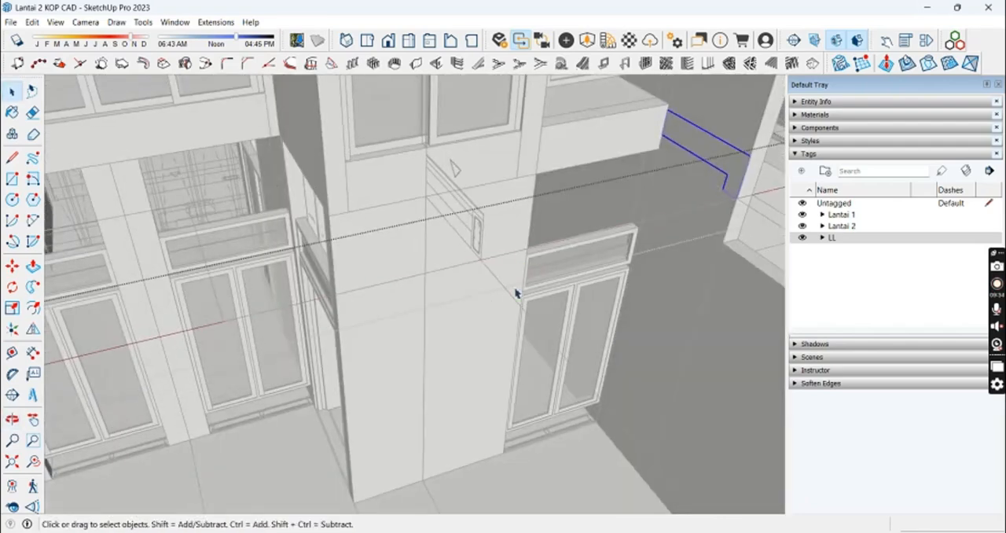
key(u)
scroll(743, 208, up, 6)
scroll(677, 207, up, 2)
shift+middle_drag(741, 207, 649, 207)
double_click(670, 147)
click(674, 204)
scroll(660, 193, up, 3)
scroll(666, 199, up, 3)
scroll(668, 202, down, 4)
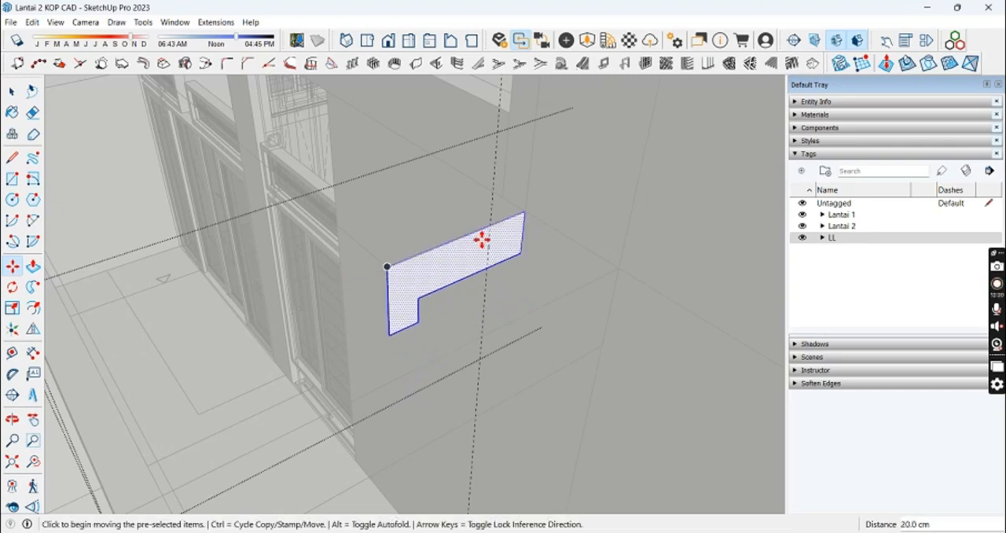
Step: Rotate the L-shaped profile horizontally about its upper outer corner until it stands perpendicular to the path
key(q)
click(386, 267)
click(432, 248)
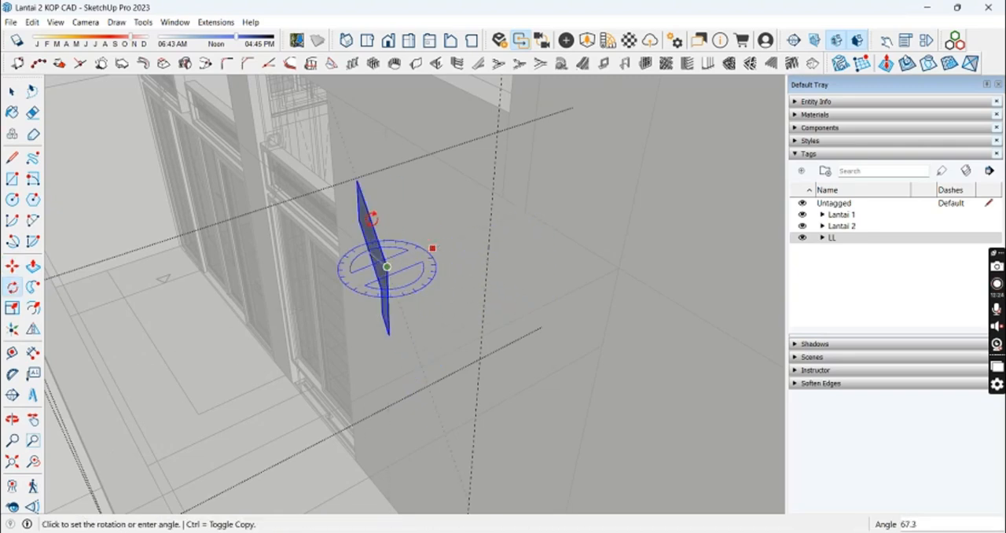
click(381, 244)
key(space)
right_click(366, 271)
click(425, 381)
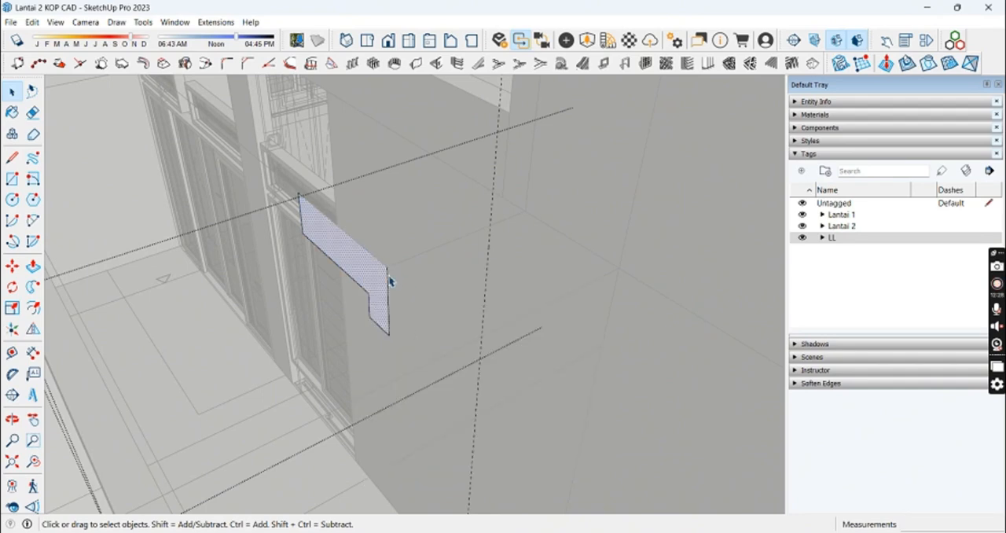
Step: Move the profile by its upper outer corner and start a line at that corner's original point
scroll(389, 279, up, 2)
double_click(382, 280)
key(m)
click(387, 265)
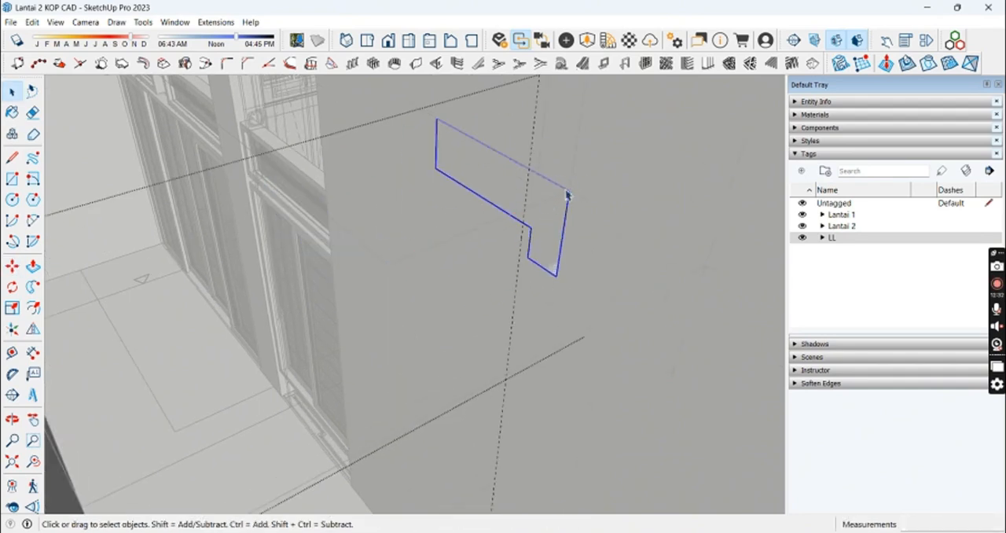
click(388, 265)
scroll(377, 255, down, 3)
middle_drag(330, 206, 379, 297)
middle_drag(141, 107, 264, 226)
key(space)
Step: Raise the profile inside the group until its lower outer corner meets the path's end, and erase the leftover edges
triple_click(377, 309)
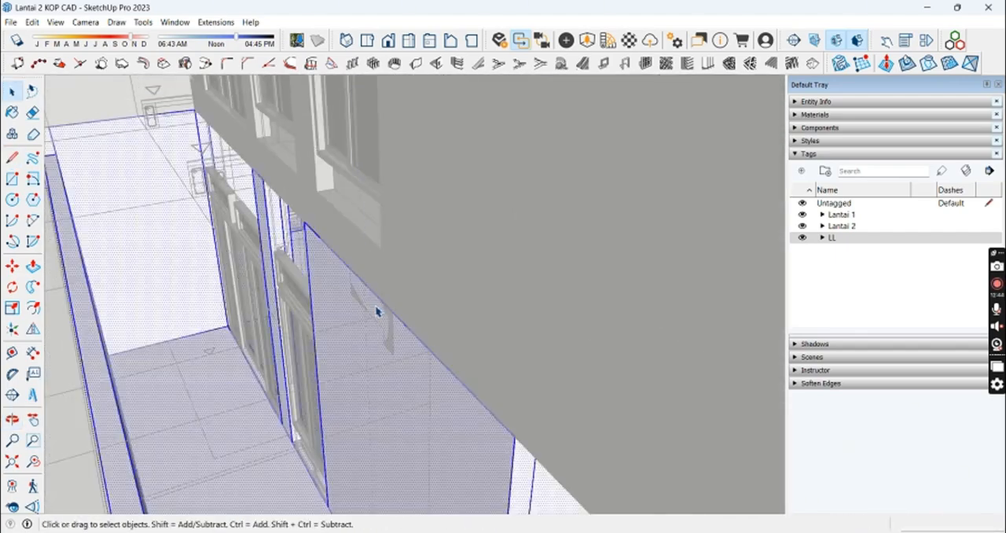
scroll(383, 319, up, 3)
double_click(386, 329)
triple_click(386, 329)
double_click(386, 330)
scroll(388, 329, up, 3)
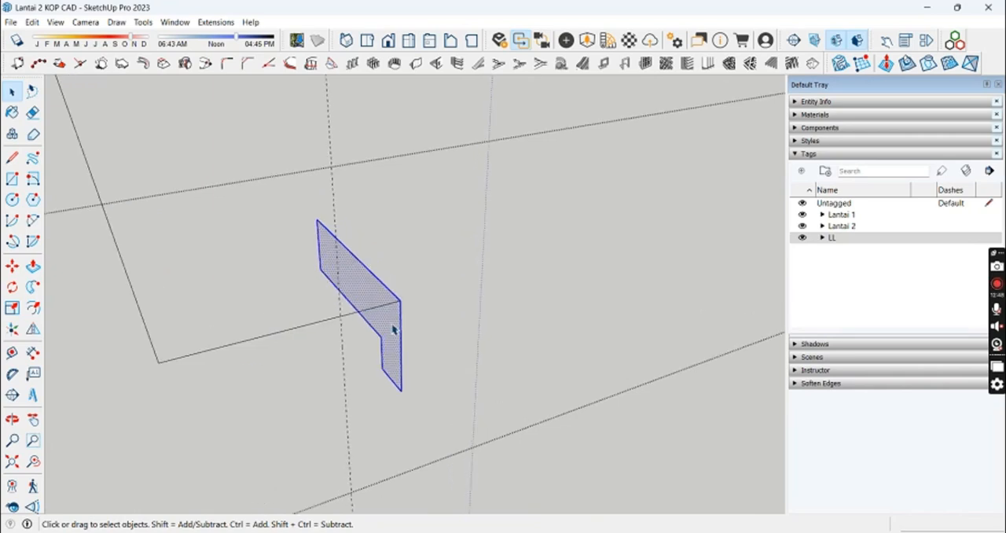
key(m)
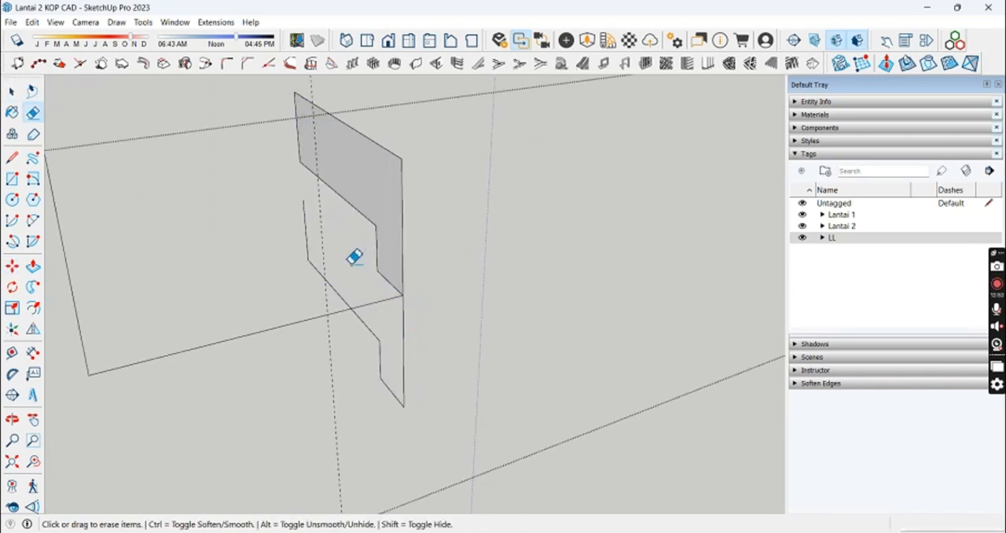
drag(383, 408, 383, 403)
Step: Sweep the L-shaped profile along the outline path around the house to form the balcony slab with its edge beam
key(space)
scroll(391, 302, down, 3)
click(394, 245)
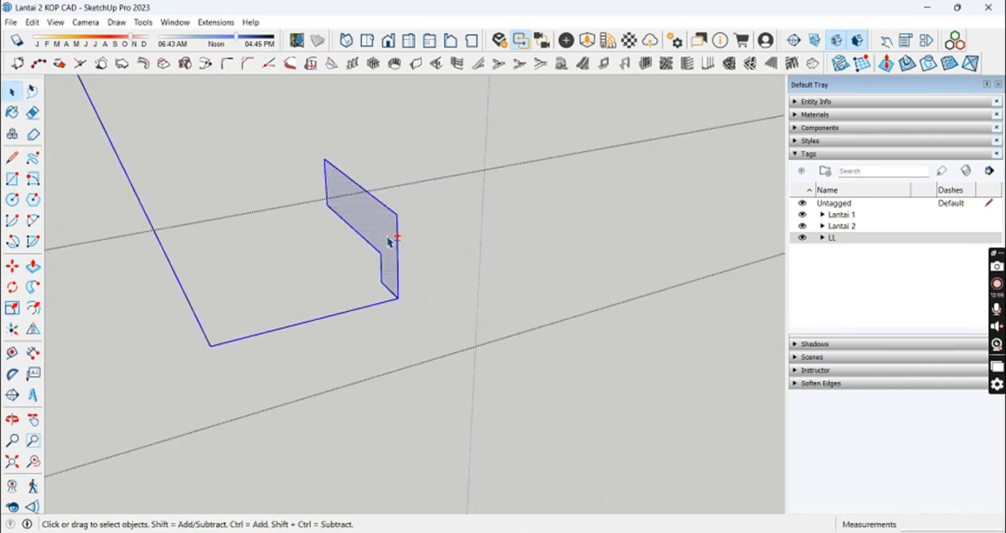
middle_drag(307, 299, 287, 310)
scroll(397, 344, down, 5)
middle_drag(397, 344, 386, 290)
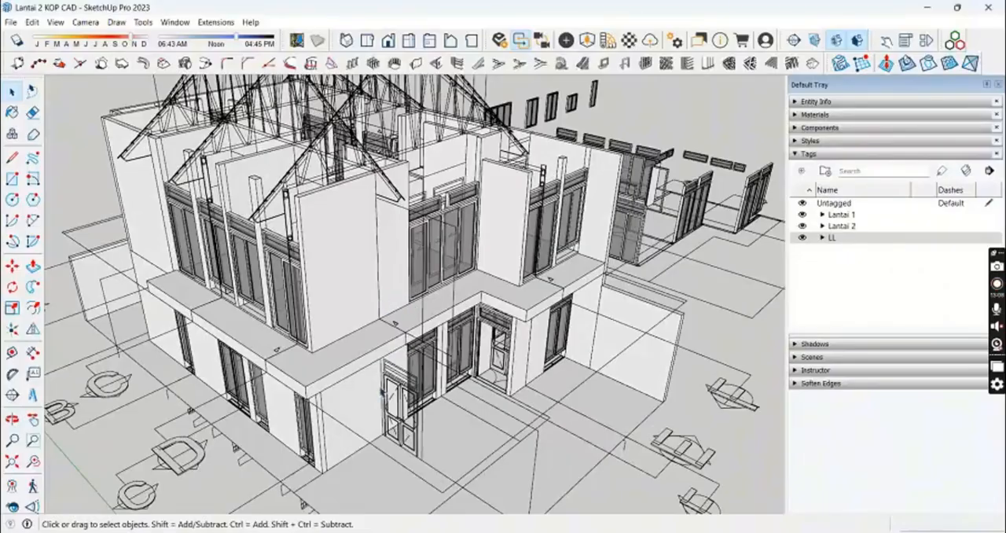
scroll(478, 184, up, 5)
middle_drag(319, 210, 404, 343)
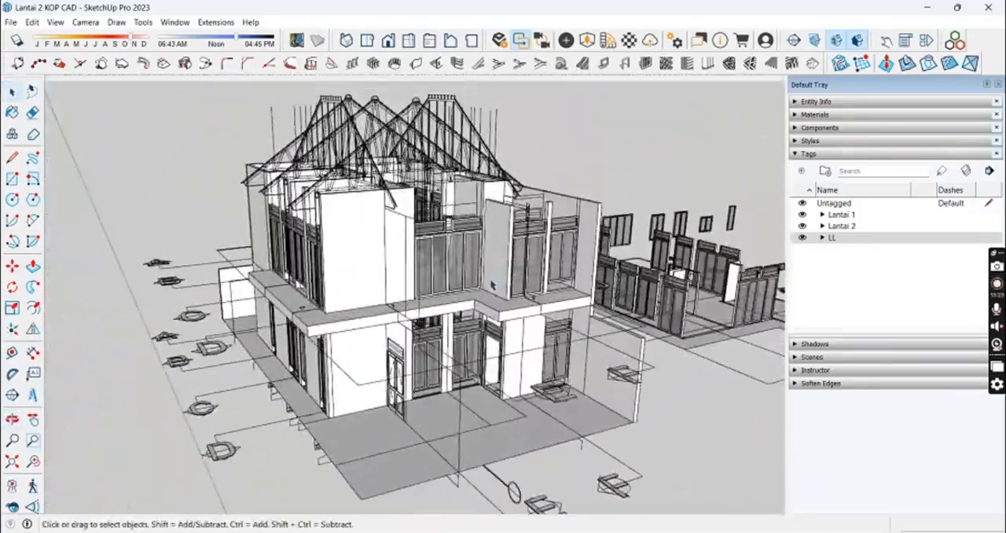
Step: Inspect the second-floor rooms, walls, window openings and floor from above and outside with the LL tag hidden
middle_drag(493, 285, 416, 383)
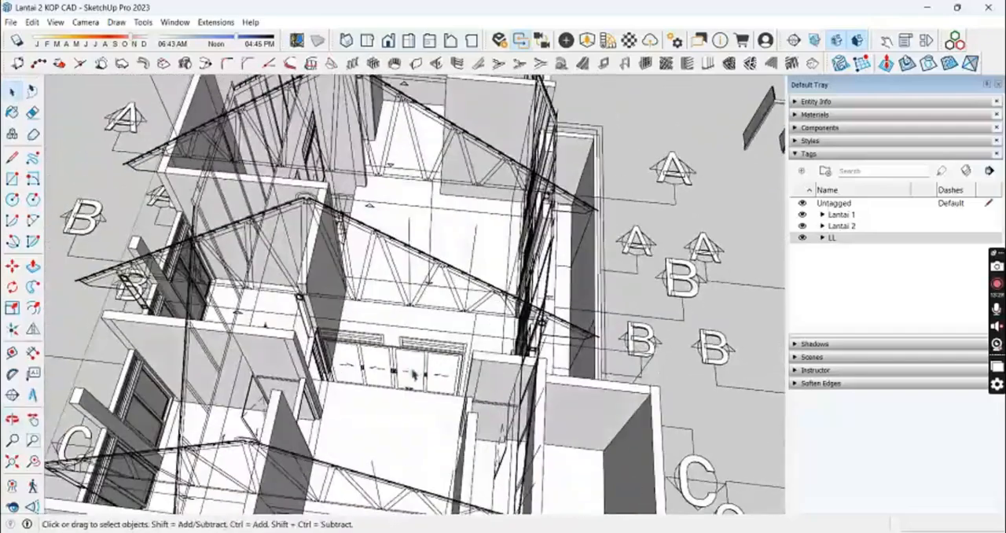
middle_drag(370, 301, 385, 382)
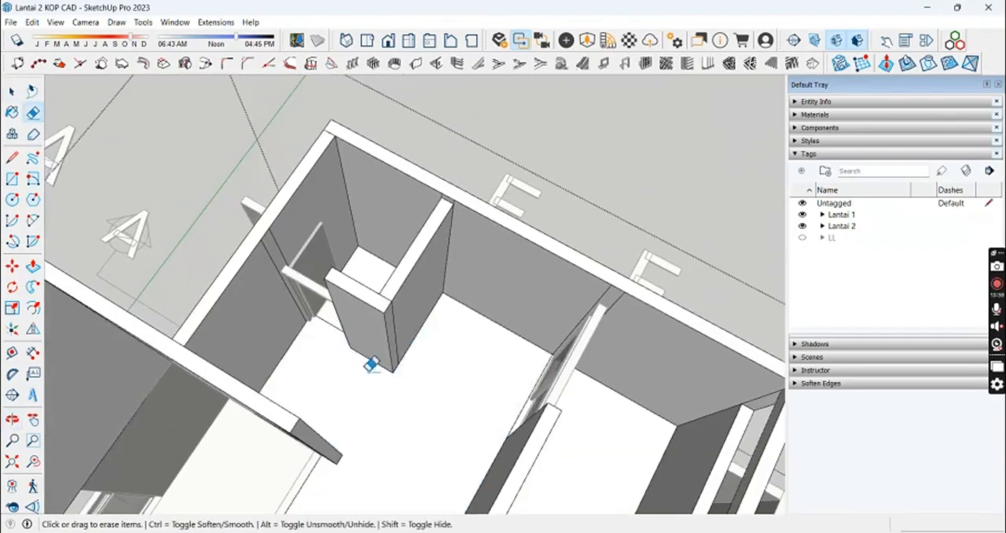
shift+middle_drag(371, 363, 554, 110)
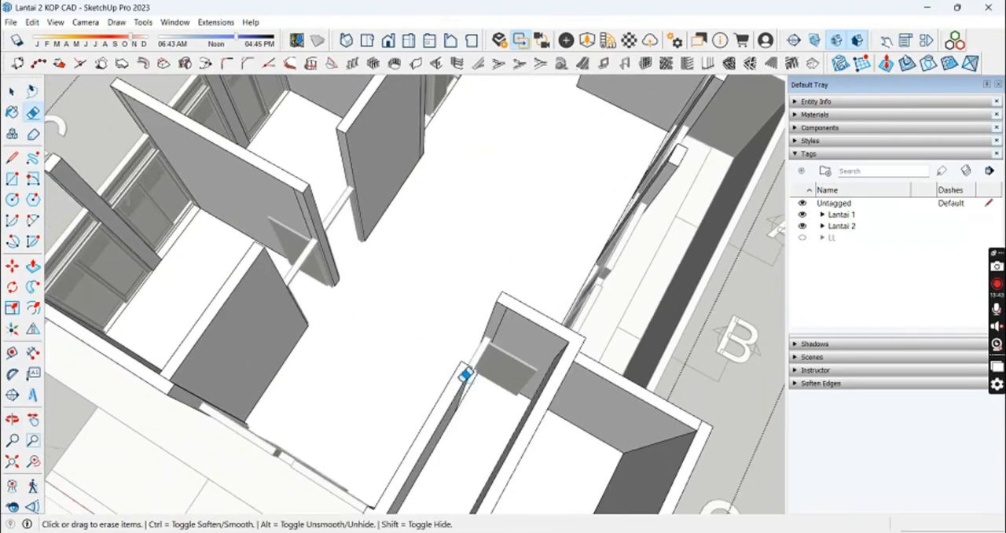
middle_drag(465, 375, 401, 301)
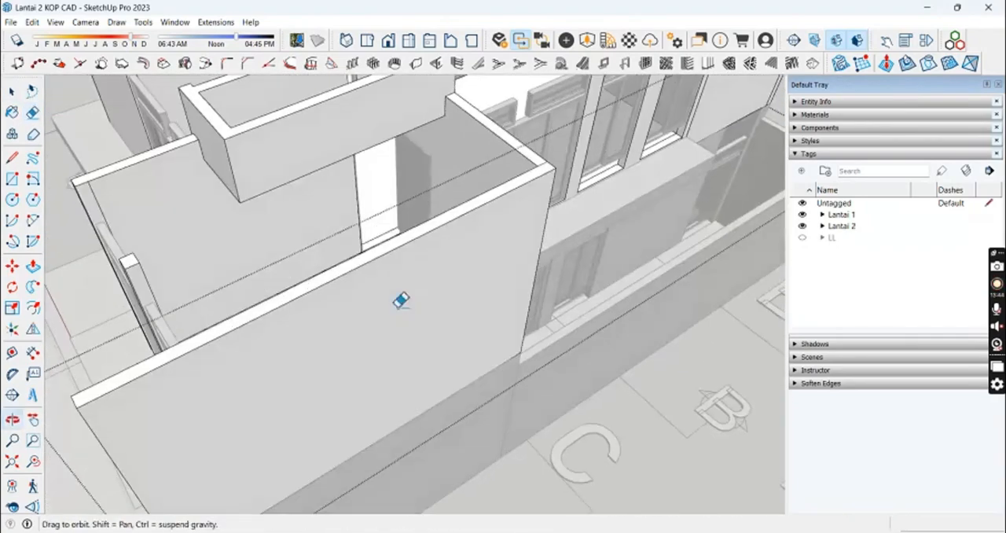
middle_drag(228, 306, 377, 210)
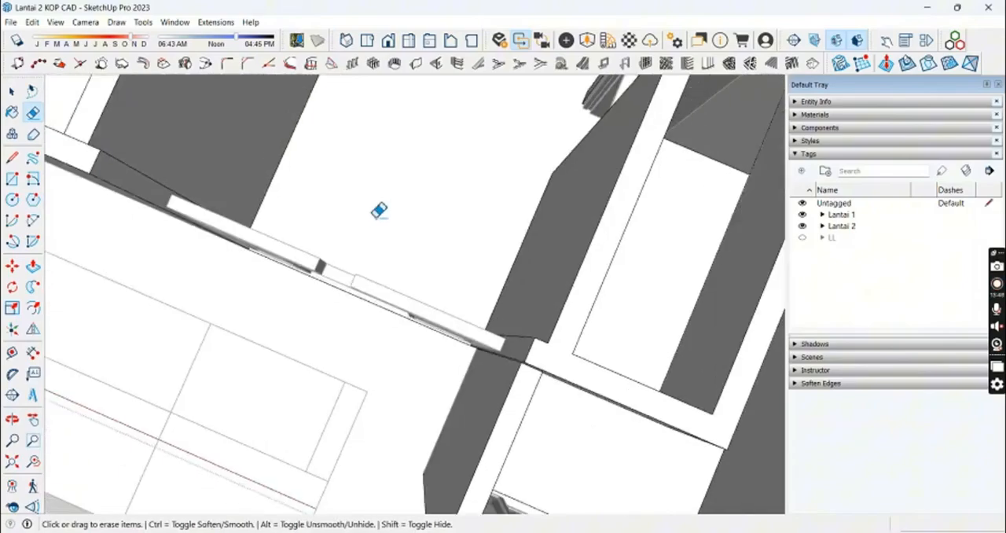
middle_drag(469, 324, 478, 236)
scroll(478, 235, up, 3)
mouse_move(601, 289)
middle_down()
mouse_move(456, 307)
mouse_move(537, 325)
mouse_move(451, 333)
mouse_move(568, 405)
mouse_move(594, 315)
middle_up()
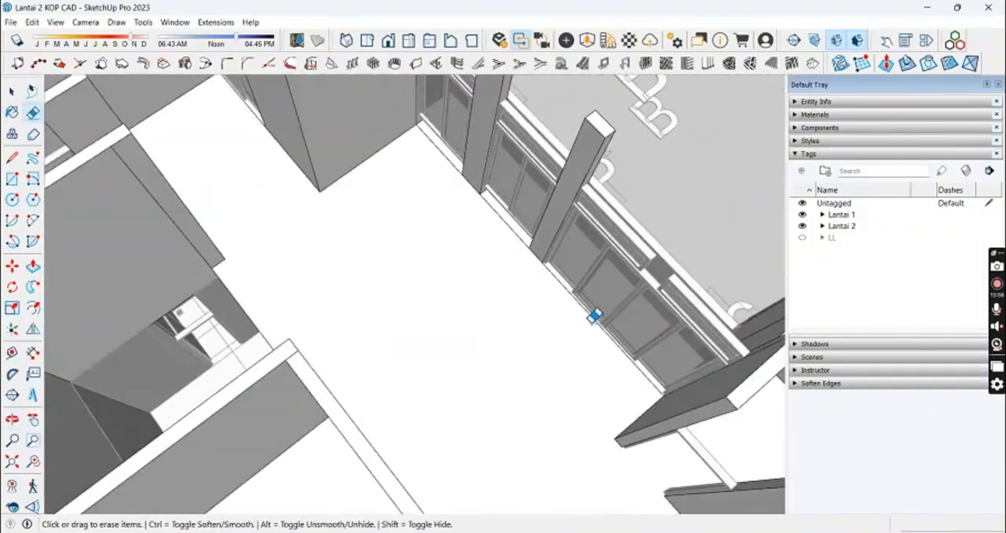
mouse_move(507, 217)
middle_down()
mouse_move(469, 276)
mouse_move(541, 377)
mouse_move(440, 298)
mouse_move(424, 310)
mouse_move(399, 500)
middle_up()
scroll(301, 475, up, 5)
key(space)
scroll(393, 381, down, 6)
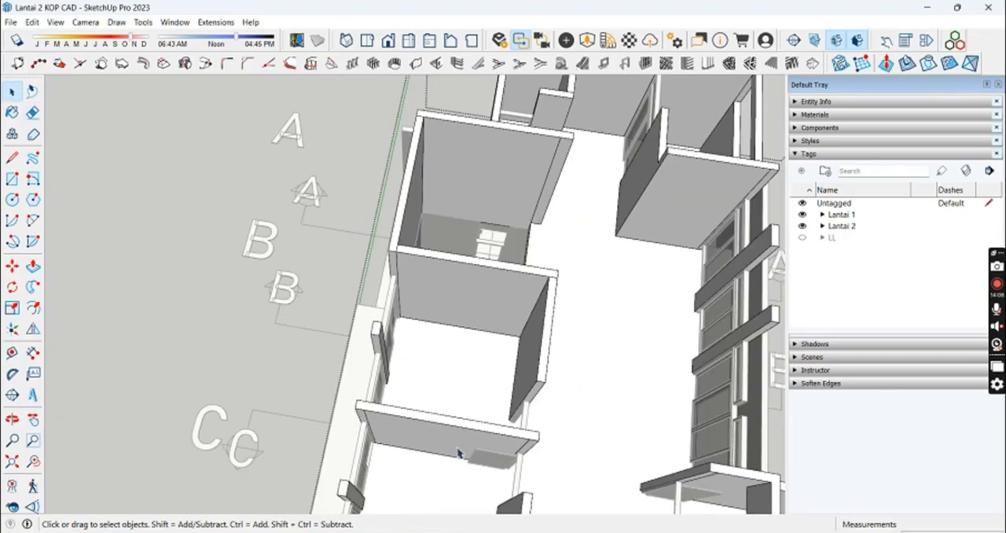
mouse_move(615, 503)
shift+middle_down()
mouse_move(591, 168)
mouse_move(714, 211)
mouse_move(516, 269)
mouse_move(588, 202)
mouse_move(506, 223)
mouse_move(503, 267)
shift+middle_up()
scroll(714, 211, up, 2)
key(Escape)
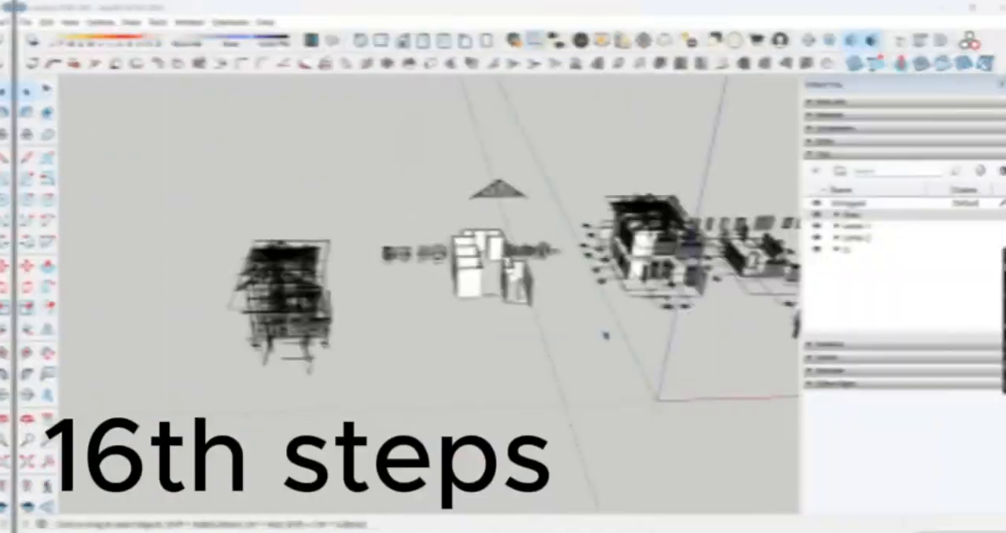
middle_drag(602, 332, 538, 198)
middle_drag(551, 382, 332, 373)
scroll(332, 373, up, 6)
scroll(416, 292, up, 5)
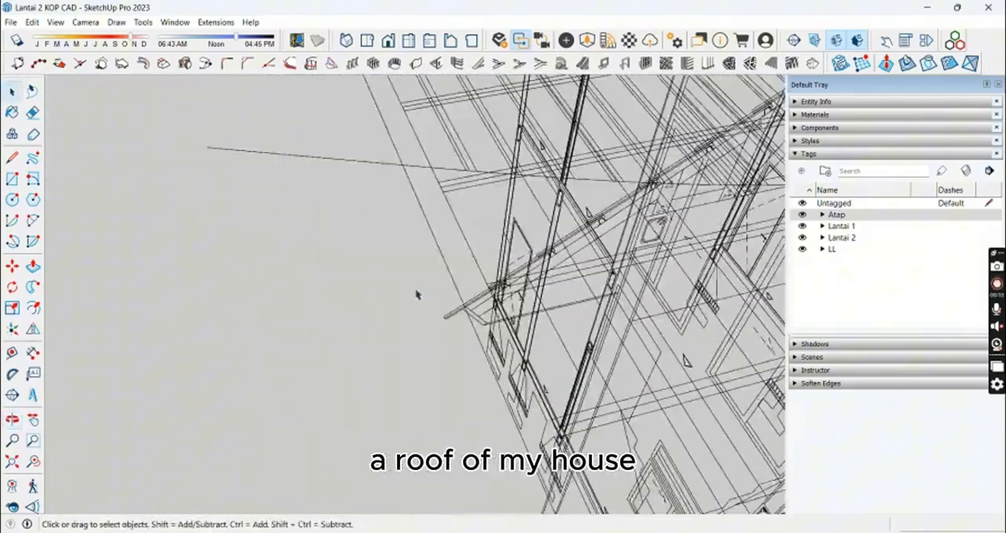
Step: Place a vertical guide at the eave tip on one long side of the roof drawing and a lengthwise guide aligned with it
click(446, 323)
scroll(455, 240, down, 4)
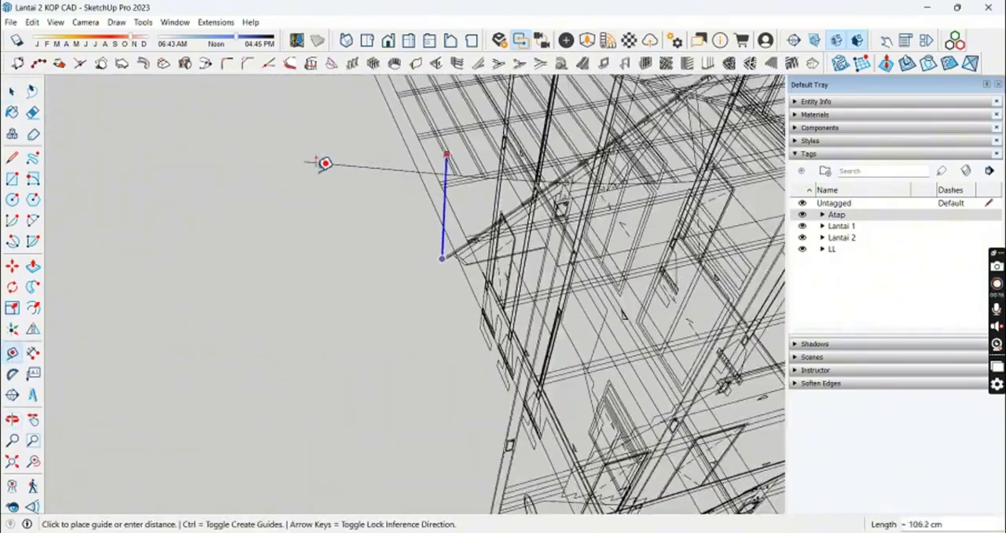
scroll(404, 182, up, 6)
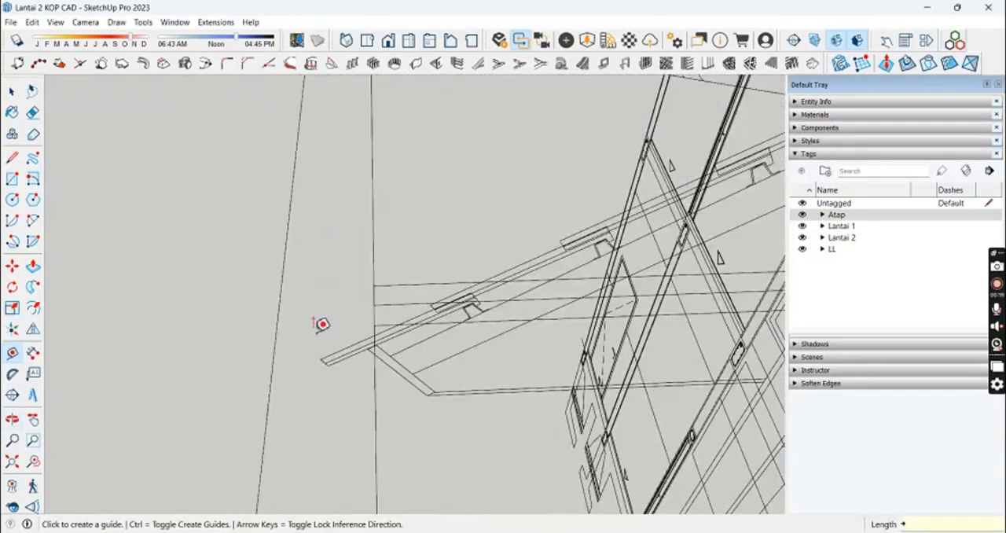
scroll(338, 306, down, 5)
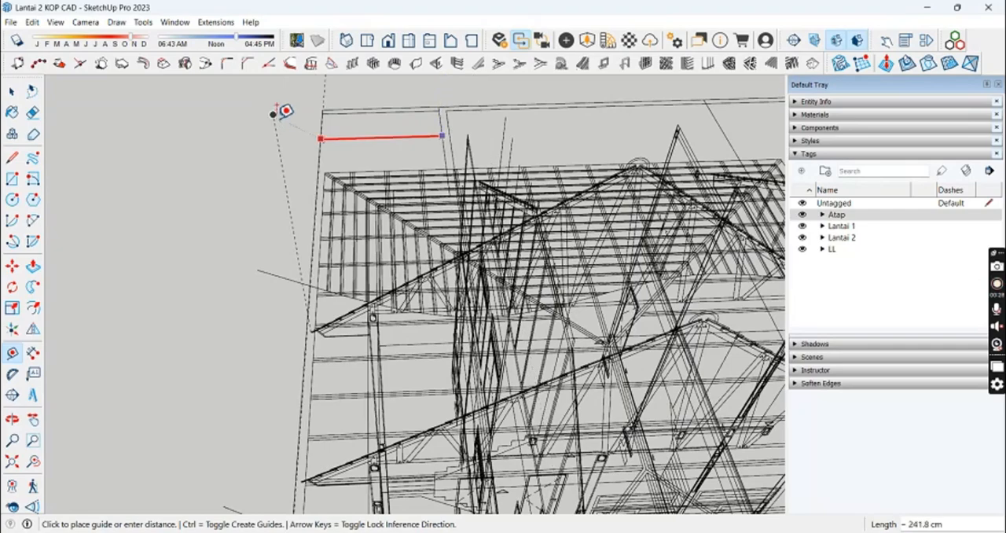
key(space)
Step: Place a vertical guide at the opposite eave tip and a parallel lengthwise guide marking the roof's other long side
scroll(316, 191, down, 4)
scroll(492, 276, up, 8)
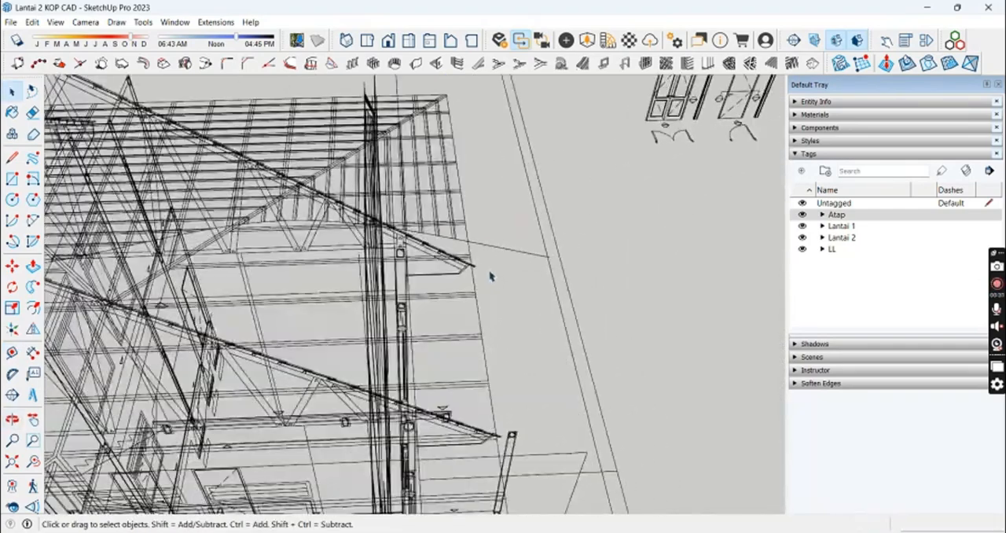
key(t)
scroll(529, 150, down, 6)
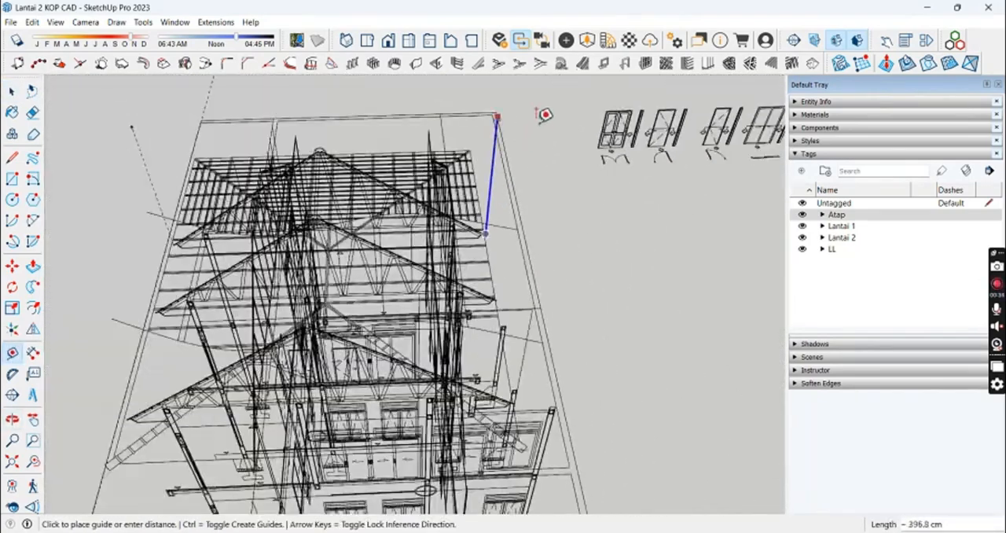
scroll(451, 125, up, 2)
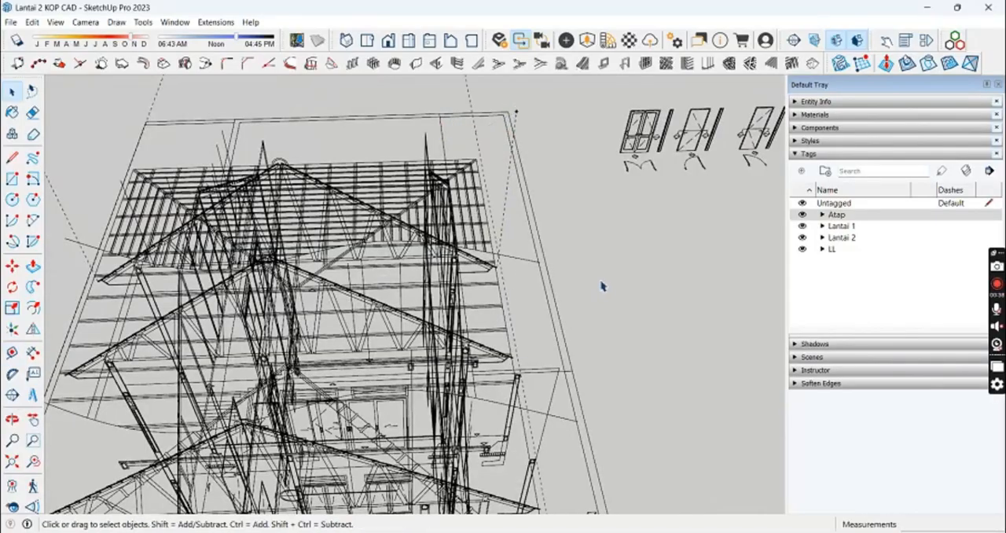
Step: Place a vertical guide at the eave tip of the lengthwise section drawing and a crosswise guide for that end of the roof
scroll(601, 286, down, 4)
middle_drag(542, 231, 491, 267)
scroll(496, 270, up, 8)
key(t)
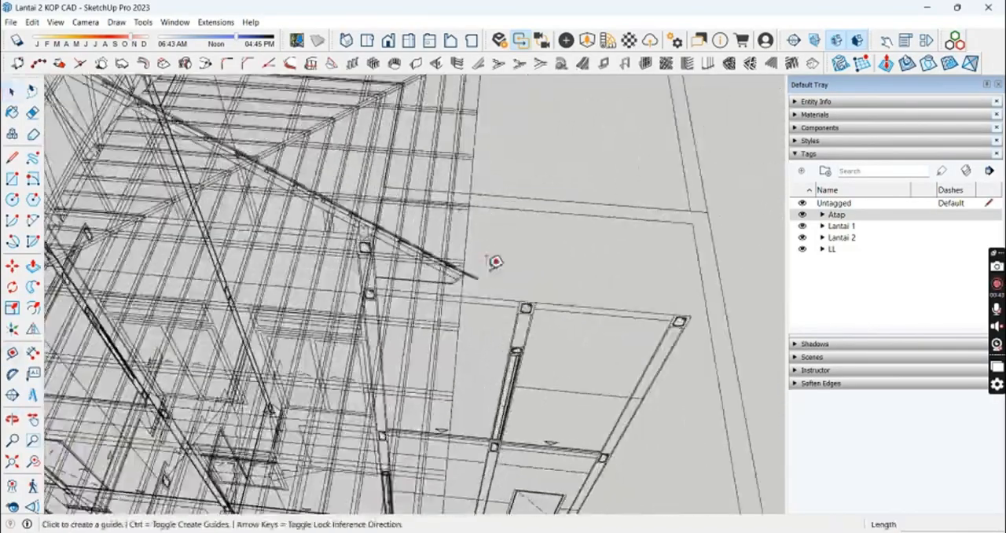
scroll(489, 263, up, 6)
click(449, 310)
scroll(528, 161, down, 8)
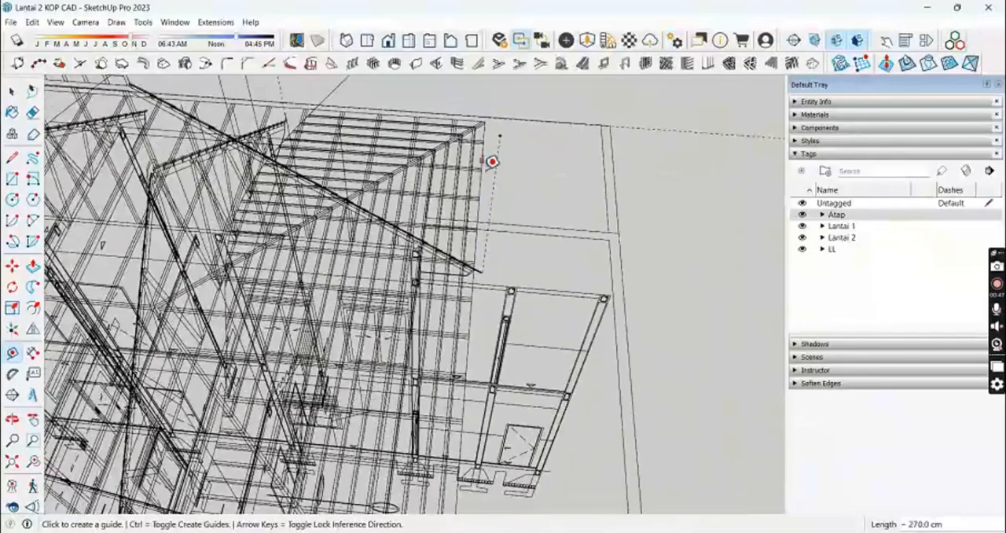
Step: Place a vertical guide at the lengthwise section's other eave tip and a crosswise guide marking the remaining roof end
middle_drag(345, 263, 271, 253)
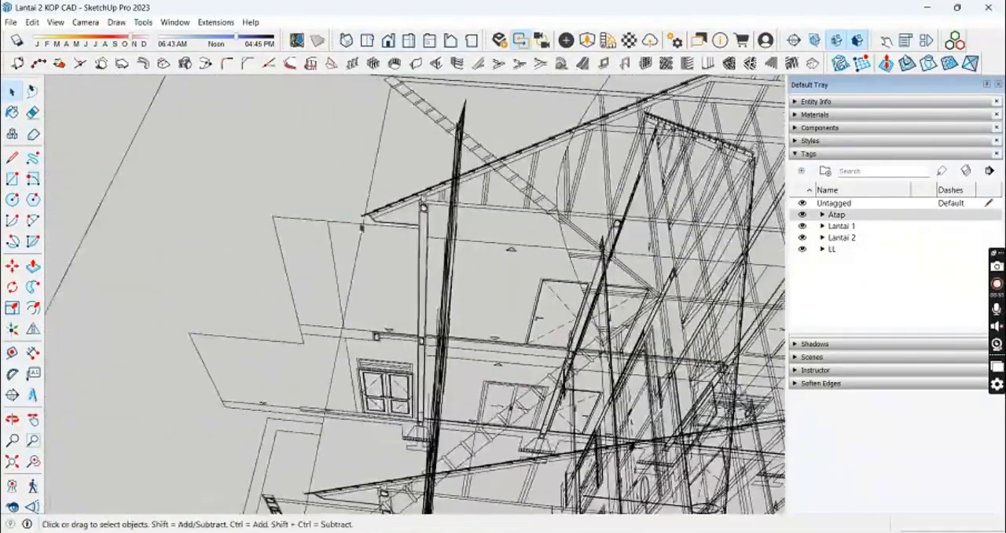
scroll(364, 210, up, 2)
key(t)
scroll(364, 210, up, 7)
scroll(472, 184, down, 3)
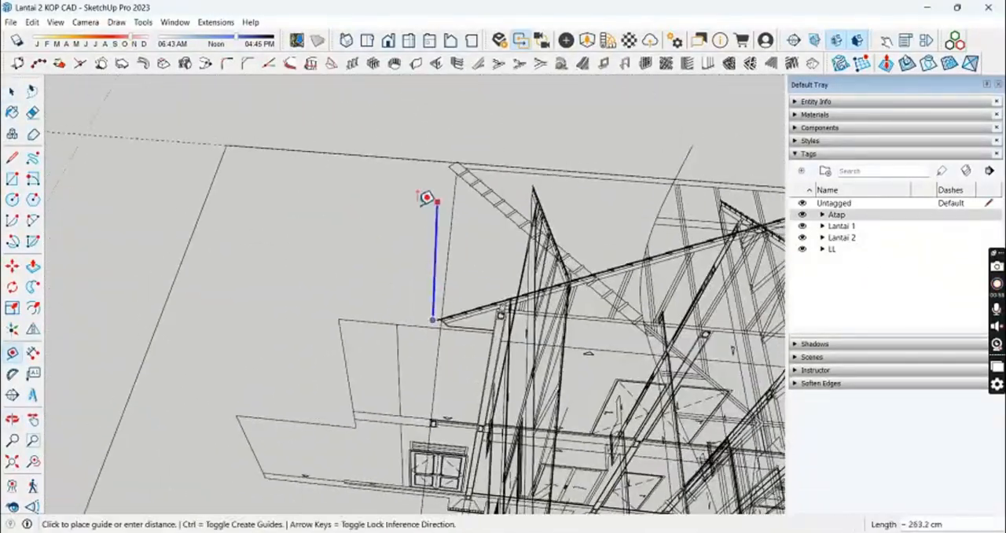
click(440, 120)
key(space)
Step: Erase the vertical helper guides and move the four roof-outline guides clear of the house drawings
key(e)
mouse_move(440, 122)
middle_down()
mouse_move(416, 191)
mouse_move(636, 232)
mouse_move(629, 242)
mouse_move(359, 161)
middle_up()
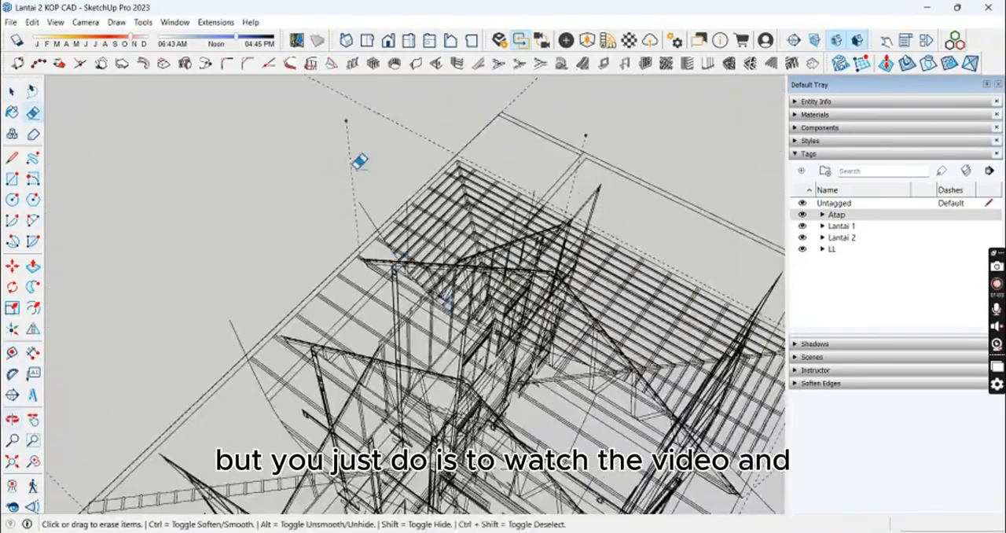
mouse_move(579, 193)
middle_down()
mouse_move(366, 224)
mouse_move(602, 258)
mouse_move(627, 294)
mouse_move(649, 297)
mouse_move(649, 267)
middle_up()
drag(649, 480, 343, 425)
shift+drag(359, 298, 261, 91)
shift+middle_drag(318, 295, 266, 463)
key(space)
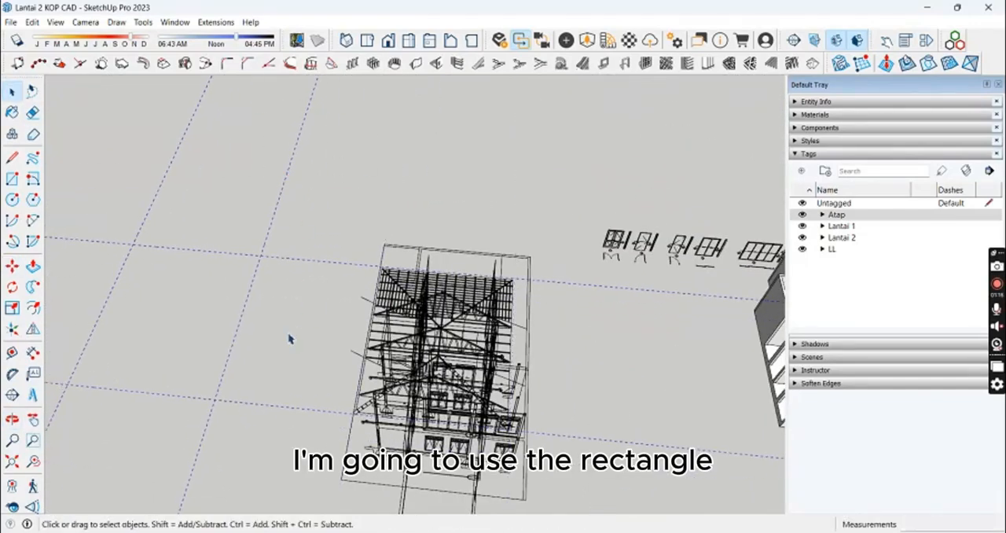
Step: Draw a rectangle of about 899 by 1103 cm between opposite intersections of the four guides as the roof outline
middle_drag(288, 337, 359, 254)
click(304, 239)
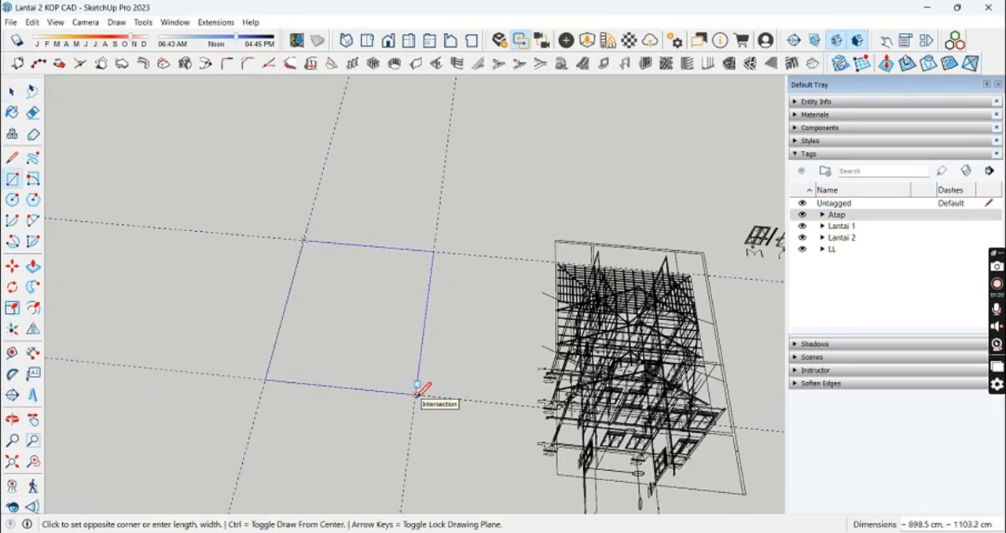
click(417, 392)
key(space)
Step: Place a guide across the rectangle, parallel to one edge and offset 392.5 cm from it
mouse_move(417, 393)
middle_down()
mouse_move(260, 385)
mouse_move(227, 337)
mouse_move(236, 244)
mouse_move(406, 339)
mouse_move(372, 332)
mouse_move(404, 233)
mouse_move(322, 252)
mouse_move(420, 322)
mouse_move(267, 273)
middle_up()
key(t)
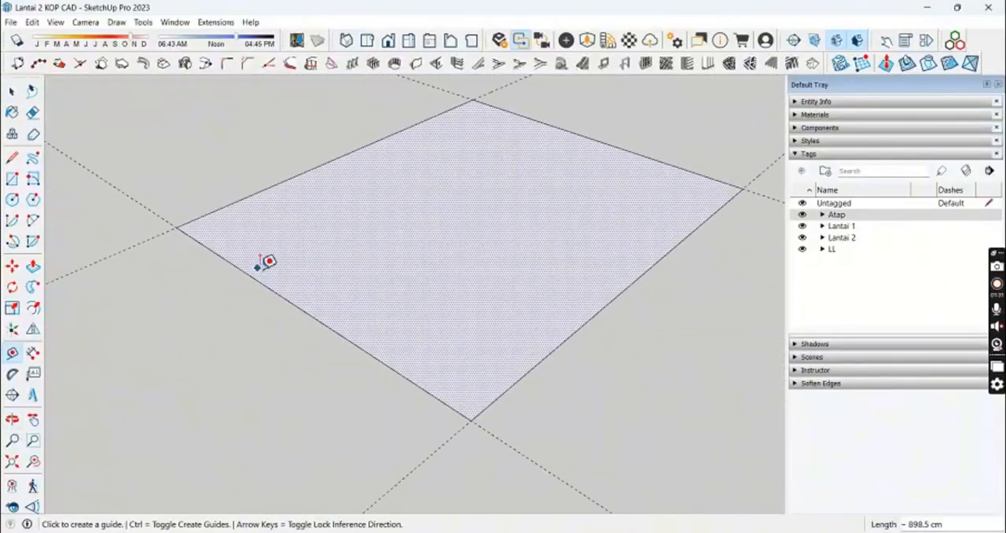
key(space)
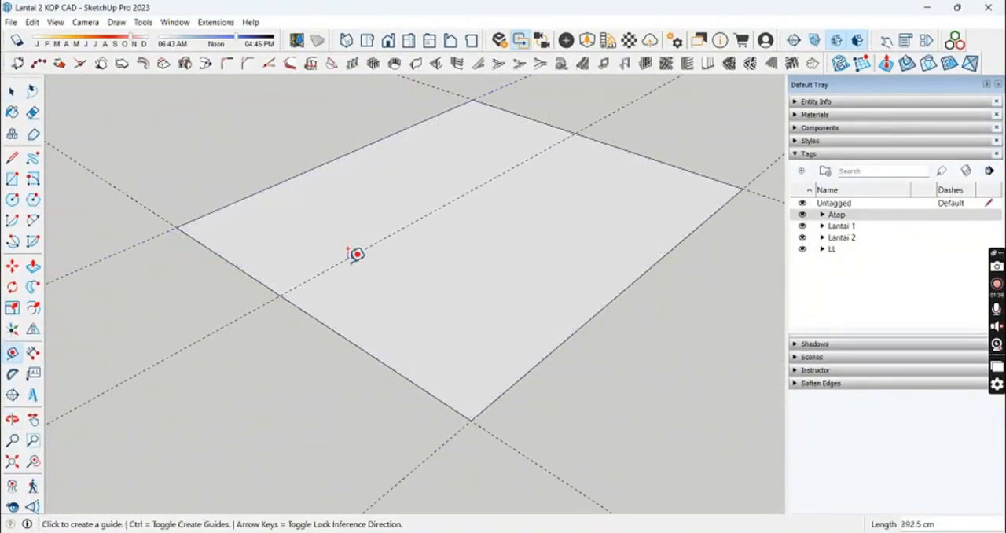
key(space)
Step: Tilt the guide upward about its intersection with the rectangle's edge and draw a triangular roof-slope profile along it
middle_drag(351, 261, 419, 357)
drag(419, 357, 348, 303)
scroll(440, 291, up, 1)
key(q)
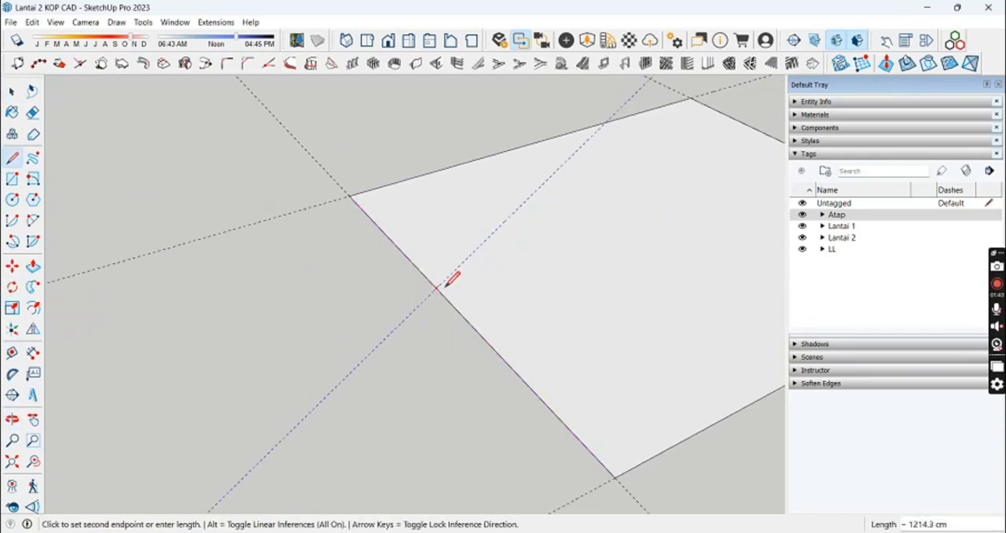
scroll(437, 289, up, 1)
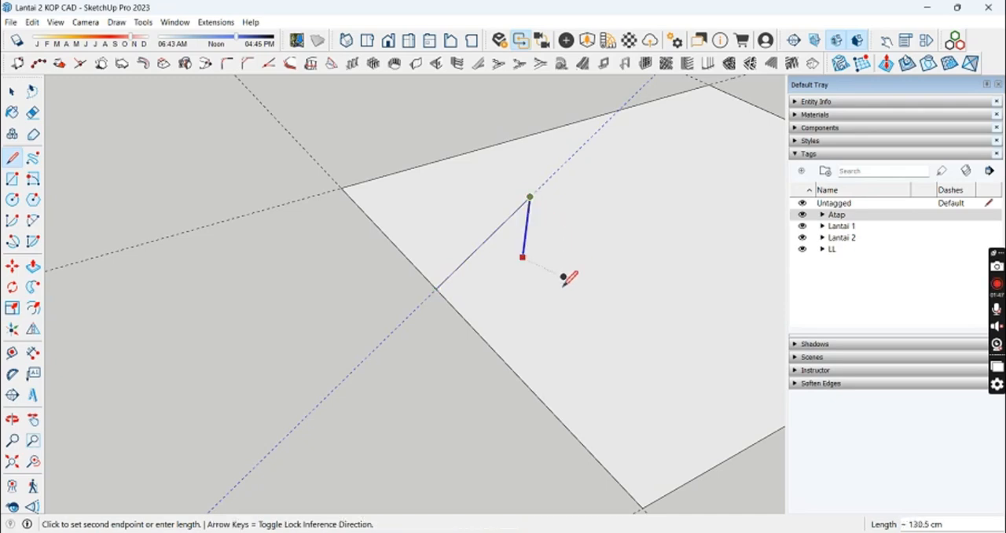
Step: Sweep the triangular profile around the rectangle's full perimeter with Follow Me to form the sloping roof sides
double_click(604, 291)
middle_drag(604, 291, 217, 307)
click(33, 287)
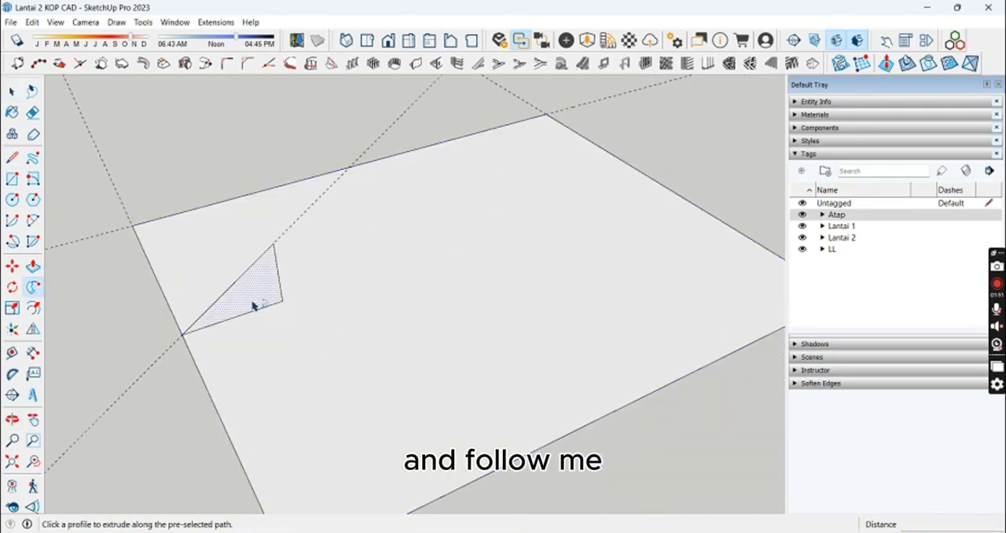
click(253, 302)
key(e)
click(250, 277)
Step: Extend guides along the sloping hip edges at the roof's corners to locate the ridge ends
double_click(344, 407)
shift+middle_drag(527, 306, 366, 338)
double_click(569, 257)
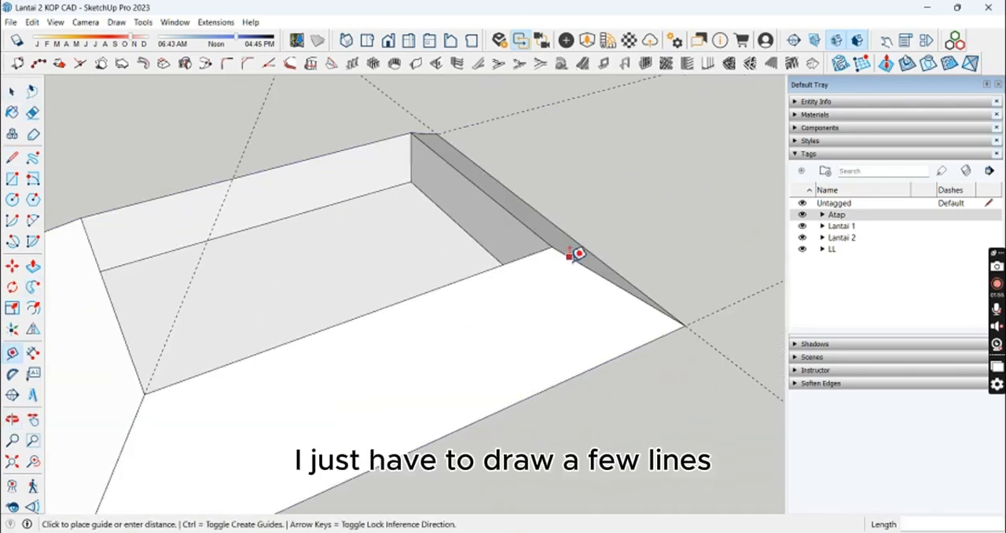
middle_drag(438, 119, 126, 267)
middle_drag(638, 230, 379, 99)
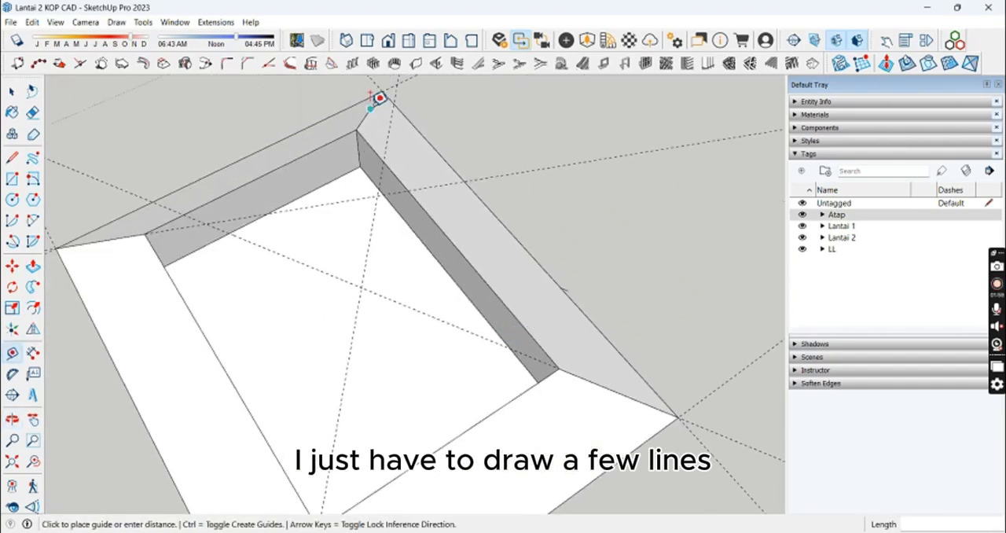
Step: Draw the hip and ridge lines through the guide intersections to close the roof faces, and erase the leftover seams
key(l)
middle_drag(394, 259, 434, 246)
click(369, 268)
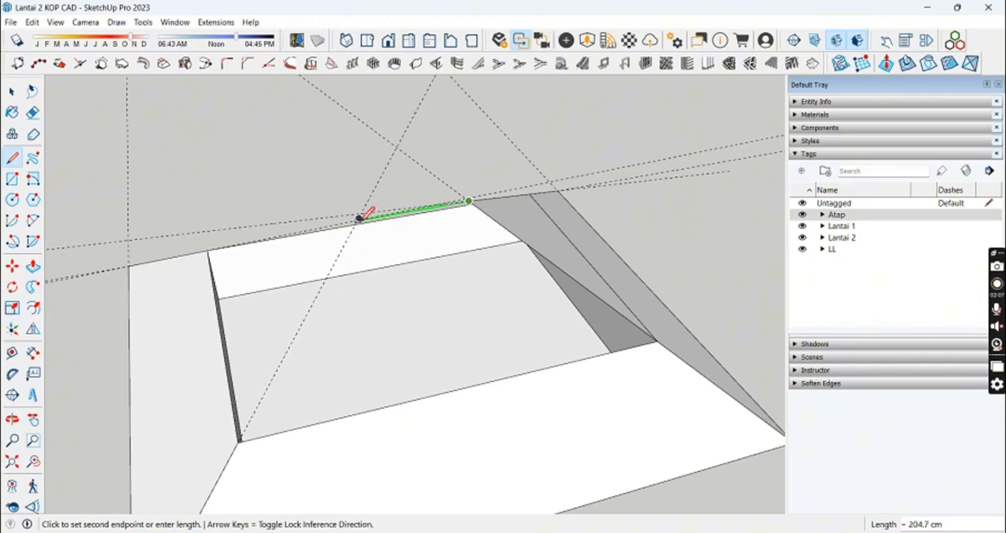
click(233, 409)
middle_drag(262, 427, 418, 220)
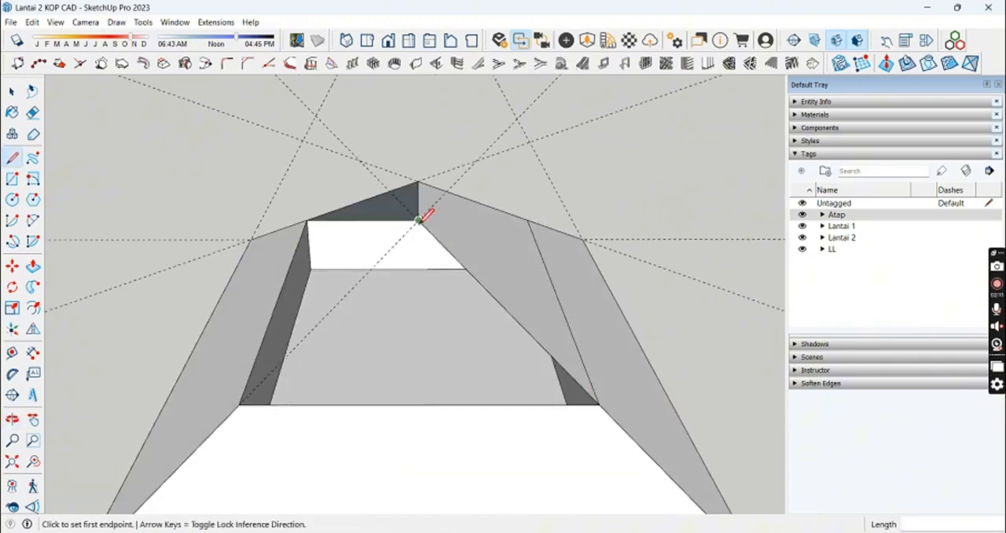
click(242, 401)
click(444, 404)
middle_drag(445, 397, 218, 367)
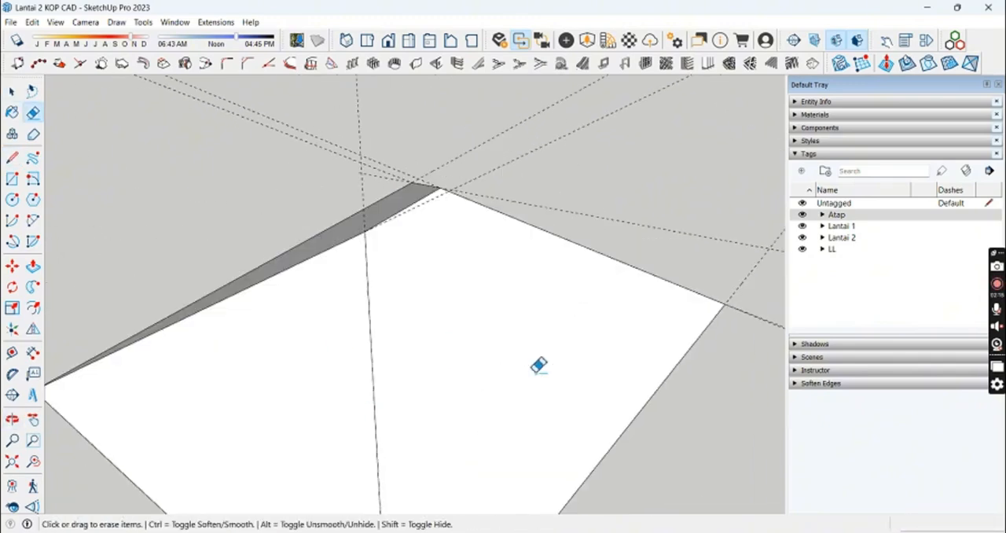
Step: Delete all guides from the model
scroll(538, 365, down, 5)
key(space)
click(32, 22)
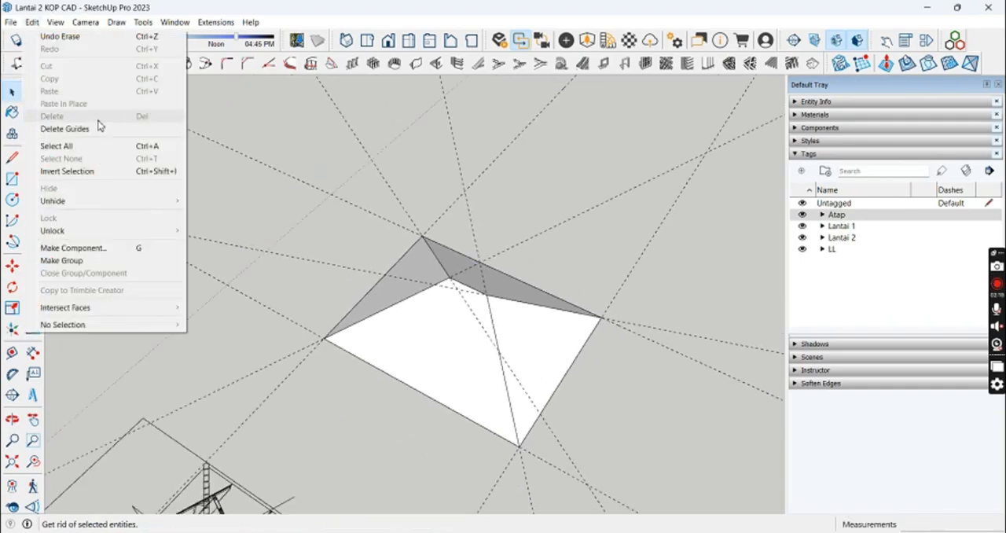
click(96, 129)
Step: Select all connected faces and edges of the hip roof and make them a group
middle_drag(377, 314, 482, 119)
triple_click(542, 302)
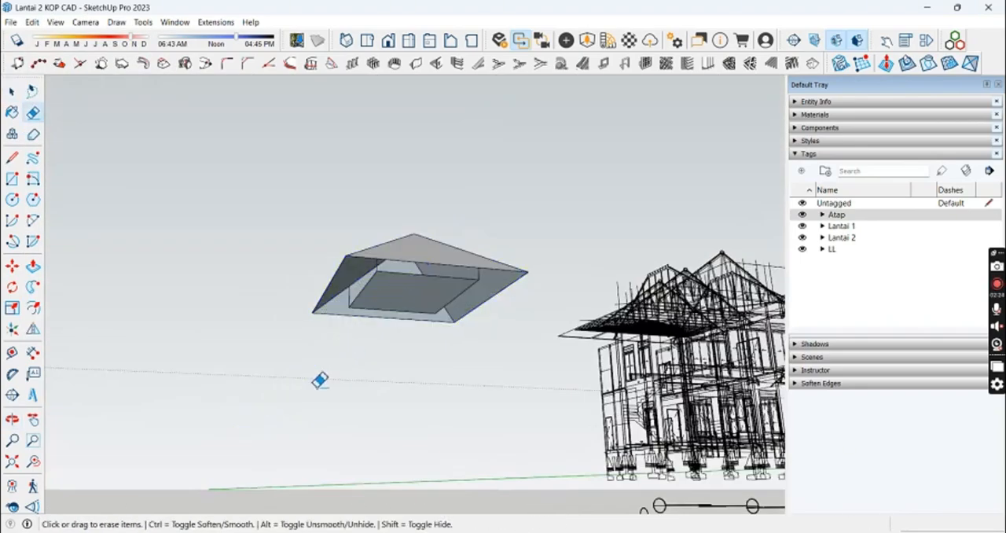
key(space)
mouse_move(319, 380)
middle_down()
mouse_move(407, 294)
mouse_move(377, 416)
middle_up()
right_click(407, 290)
click(442, 377)
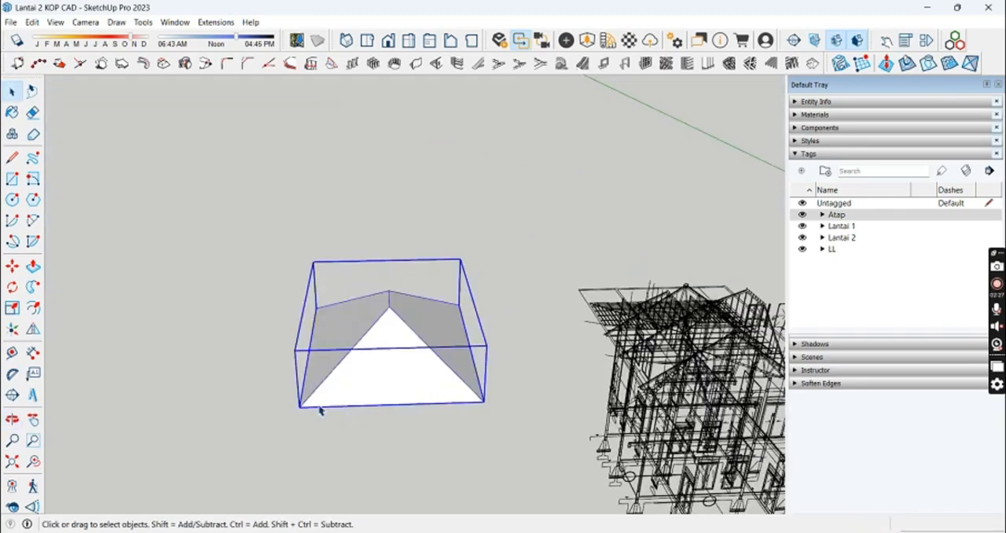
Step: Move the hip roof group by its front eave corner onto the house's upper wall corner
key(m)
click(299, 406)
scroll(478, 413, down, 4)
middle_drag(479, 413, 291, 435)
scroll(519, 363, up, 10)
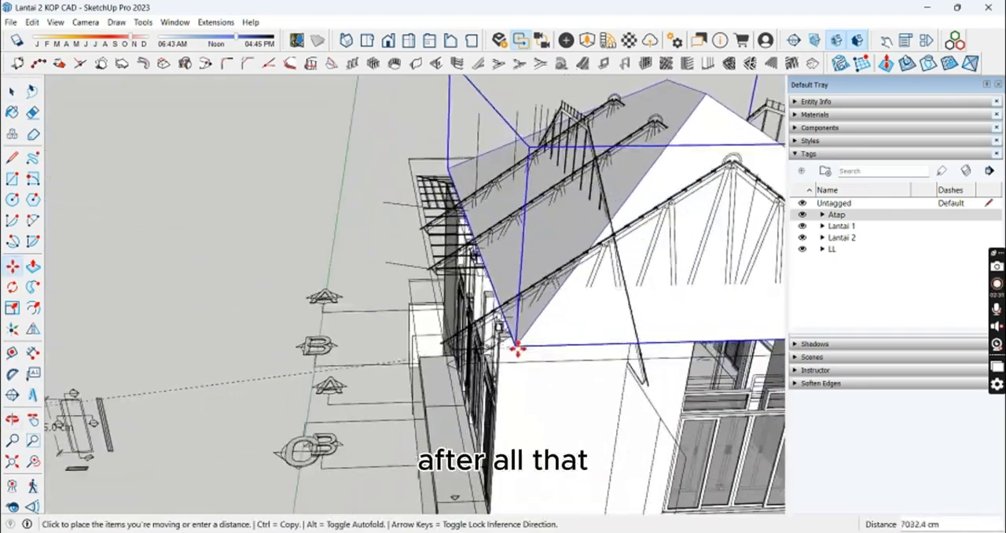
click(506, 373)
Step: Align the hip roof's ridge end with the peak of the truss drawing above the house
scroll(582, 274, down, 2)
middle_drag(581, 274, 469, 252)
click(518, 152)
scroll(447, 214, up, 10)
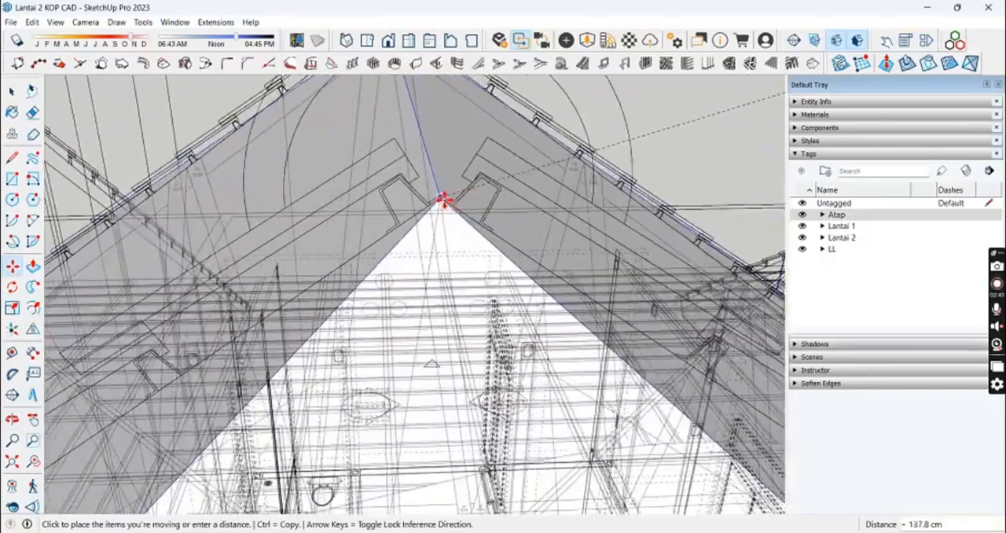
click(444, 199)
scroll(465, 256, down, 4)
key(space)
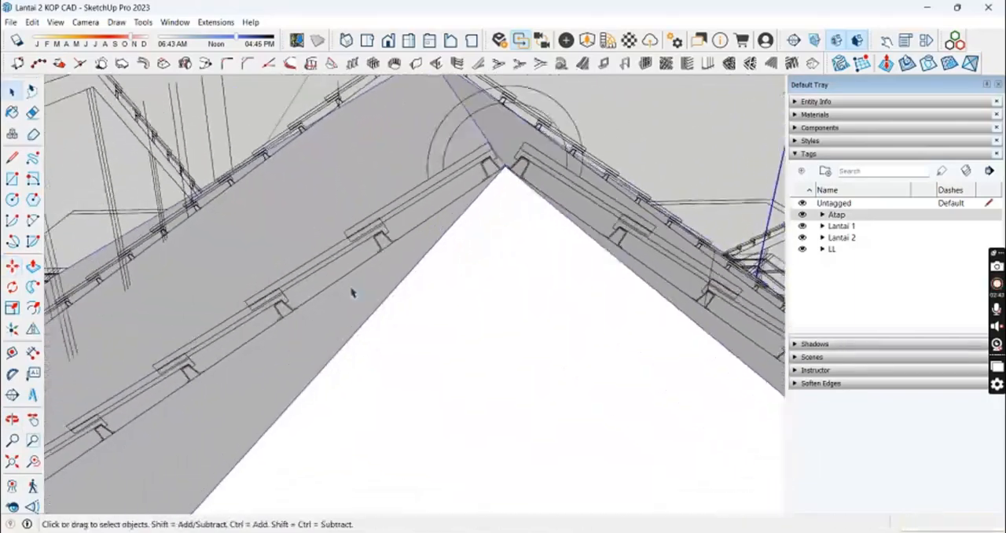
Step: Examine how the placed roof's eaves and ridge line up with the rafter drawings and the house walls
middle_drag(353, 291, 543, 96)
scroll(471, 181, down, 4)
middle_drag(363, 235, 341, 135)
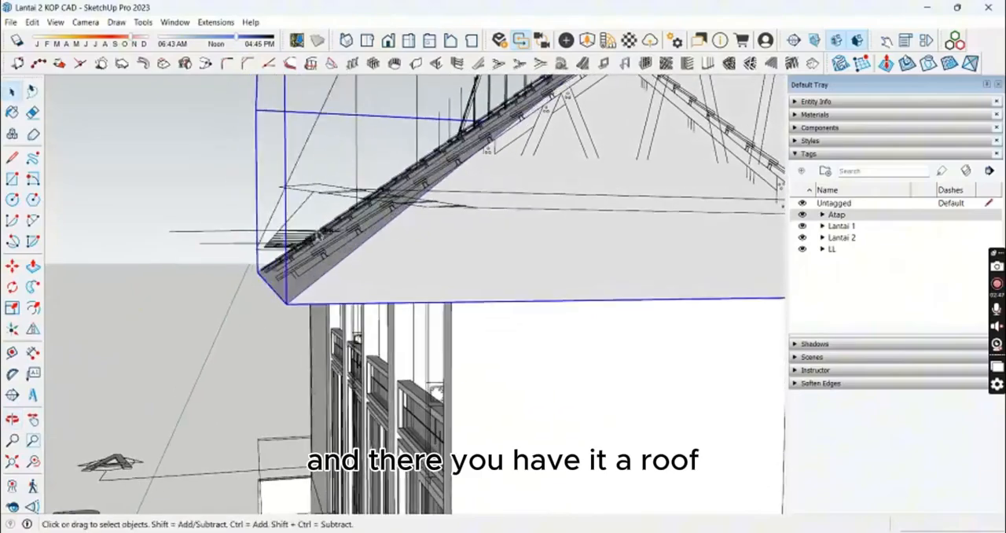
scroll(287, 290, up, 4)
middle_drag(289, 204, 314, 283)
scroll(284, 250, up, 4)
middle_drag(285, 250, 337, 265)
key(m)
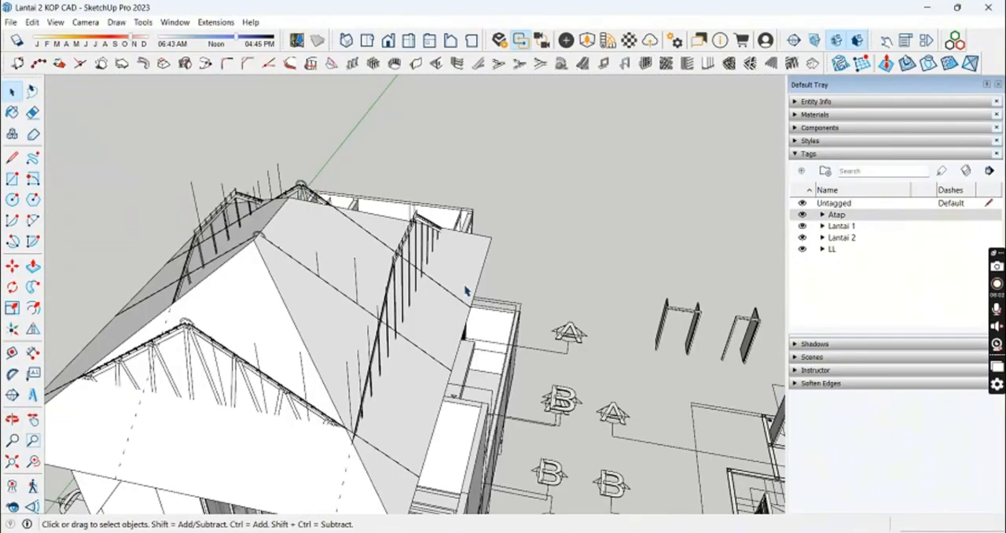
middle_drag(464, 290, 16, 315)
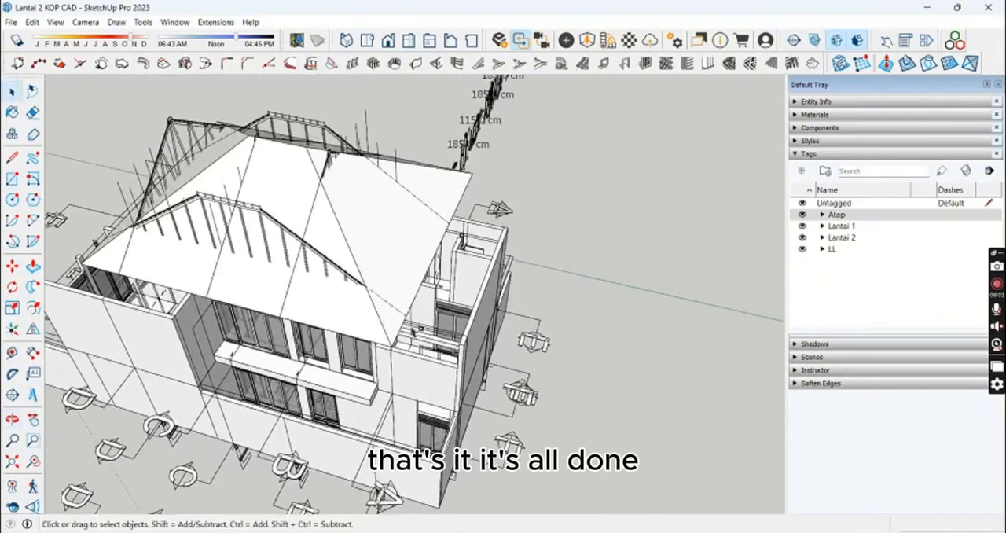
middle_drag(330, 319, 455, 198)
scroll(359, 367, up, 4)
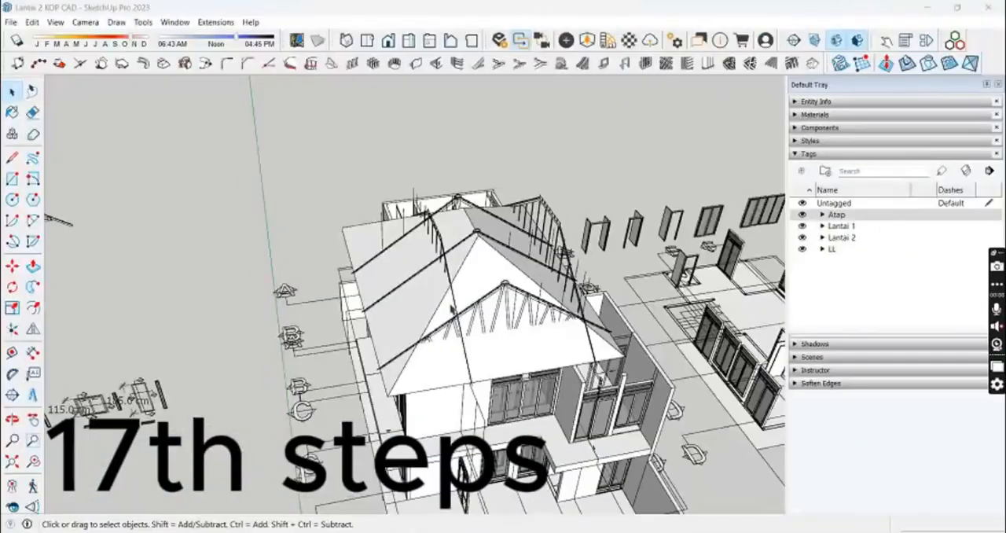
middle_drag(503, 251, 521, 263)
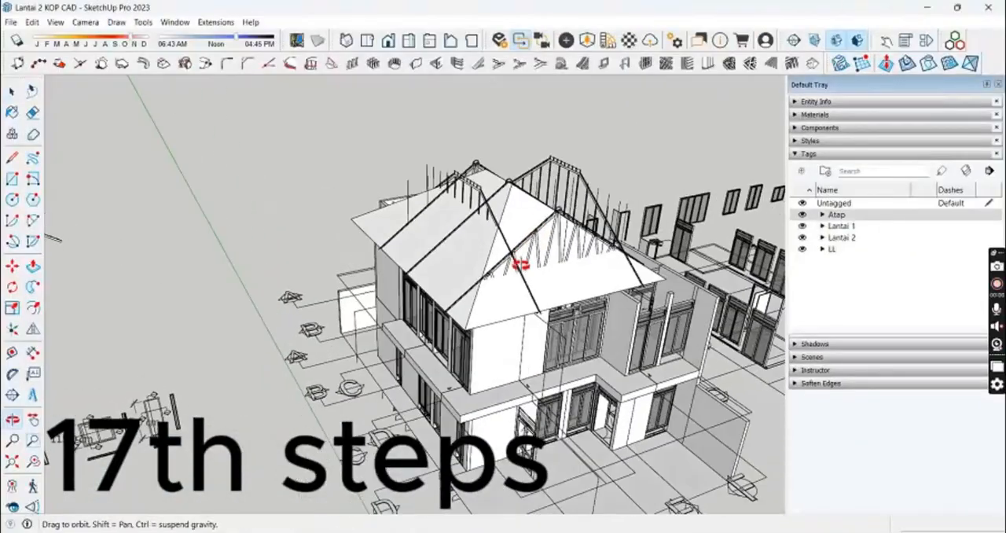
Step: Copy the hip roof group from the house to the clear space beside it
scroll(433, 303, up, 3)
click(434, 304)
middle_drag(434, 303, 467, 343)
key(m)
key(ctrl)
click(466, 343)
shift+middle_drag(247, 274, 395, 325)
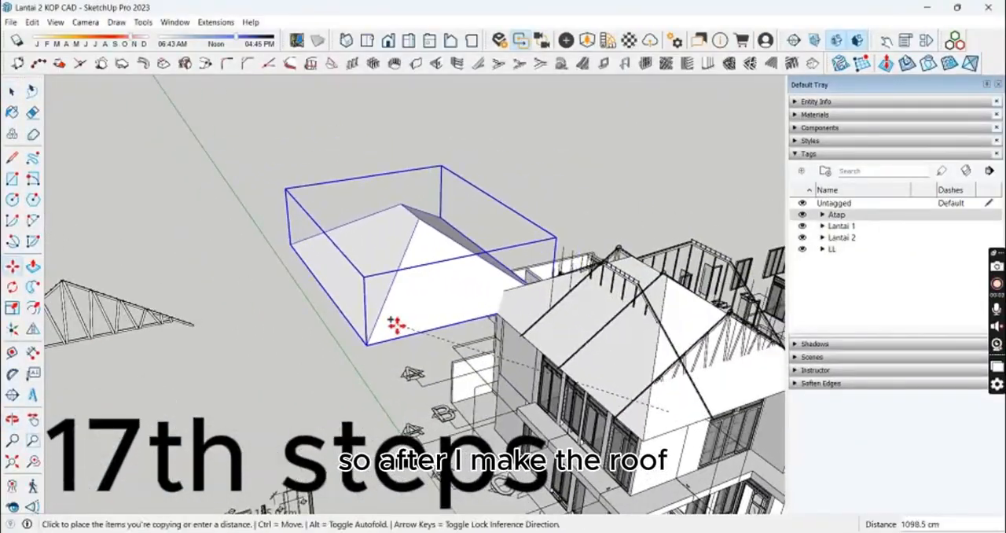
Step: Open the roof copy for editing and draw a sloped tile profile about 30 cm long, 5 cm high at its lower end, on the hip edge
key(space)
double_click(629, 360)
click(629, 360)
middle_drag(629, 361, 501, 267)
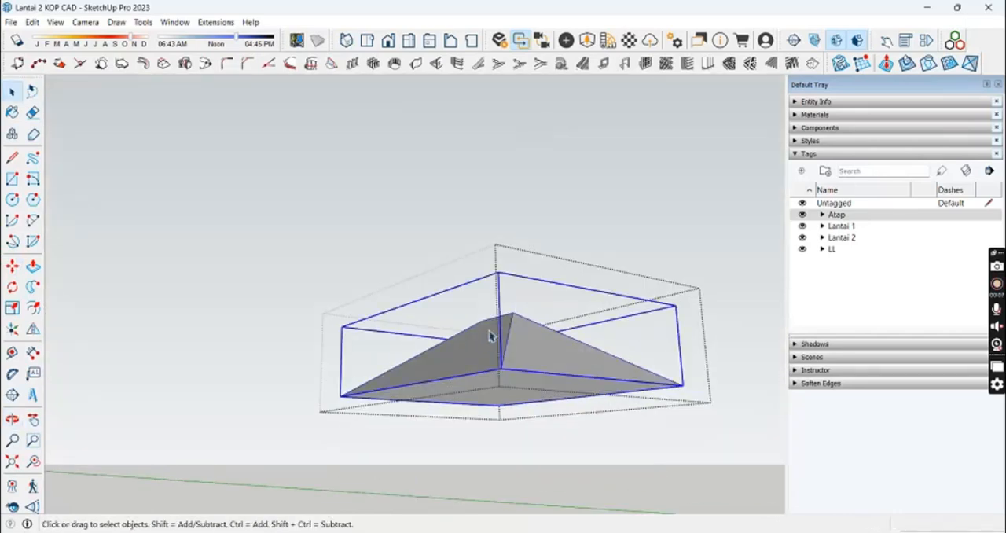
middle_drag(490, 337, 693, 350)
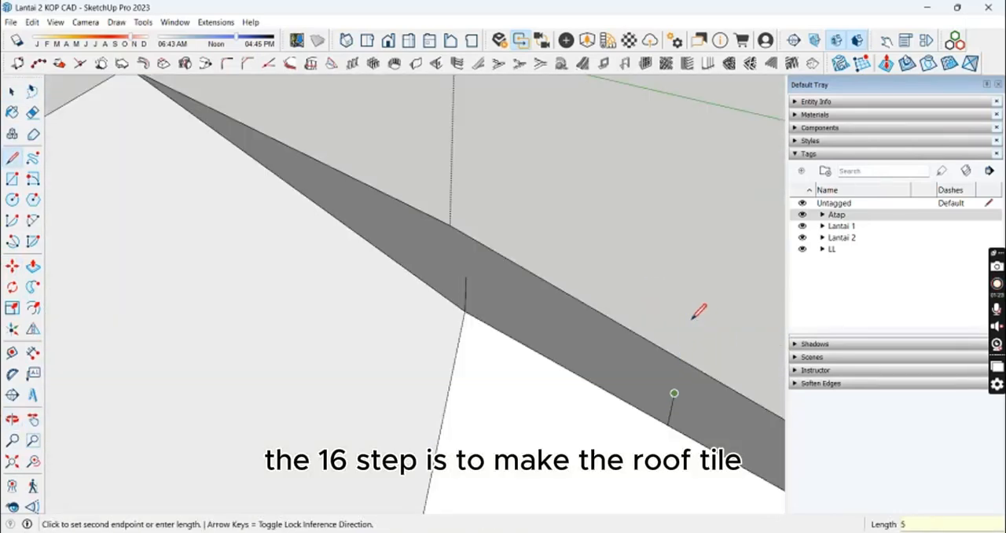
click(465, 294)
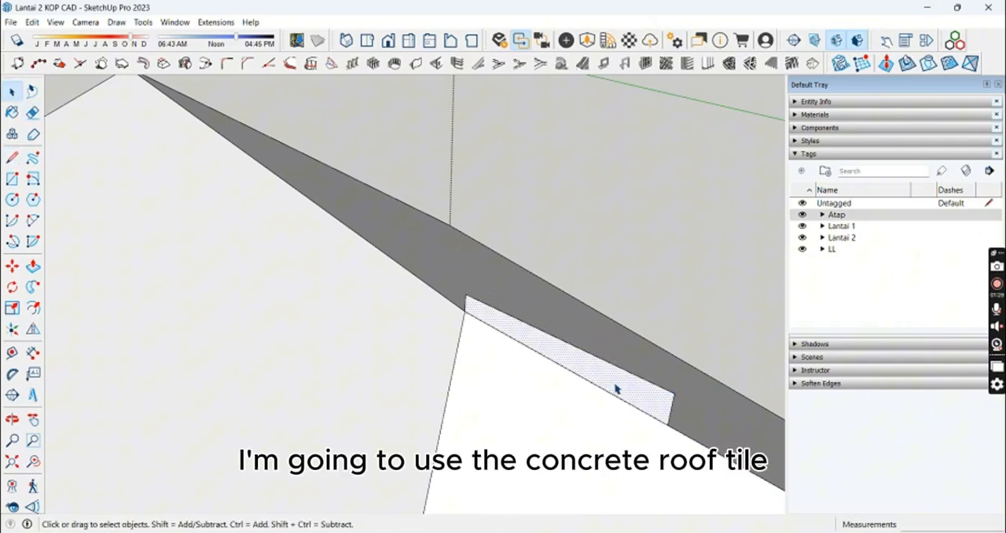
Step: Copy the tile profile 30 cm down the hip edge so that it starts where the first one ends
key(m)
shift+middle_drag(523, 341, 366, 245)
click(309, 221)
key(ctrl)
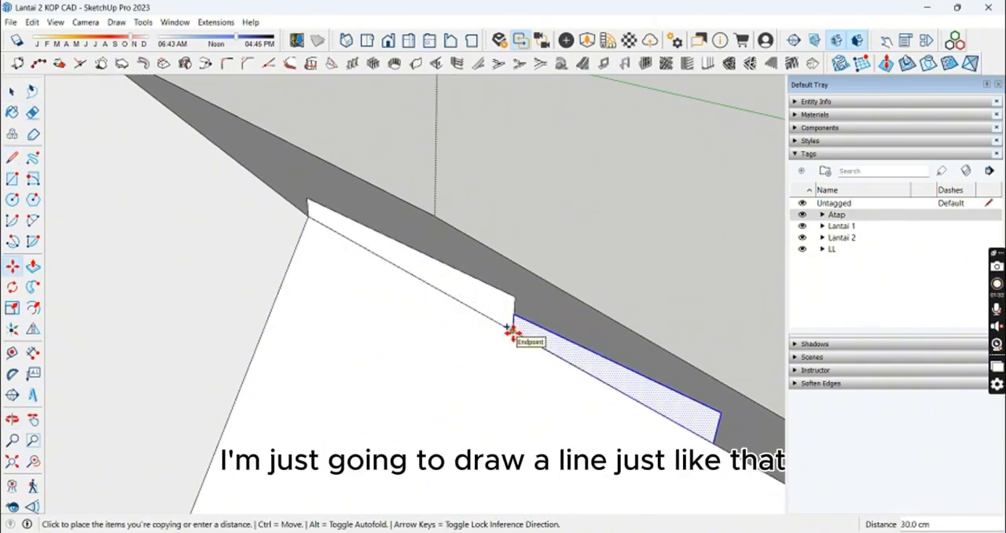
scroll(514, 330, down, 1)
click(514, 331)
Step: Array the copied tile profile 24 times down the hip edge to beyond the eave corner
scroll(529, 362, down, 2)
scroll(505, 411, down, 5)
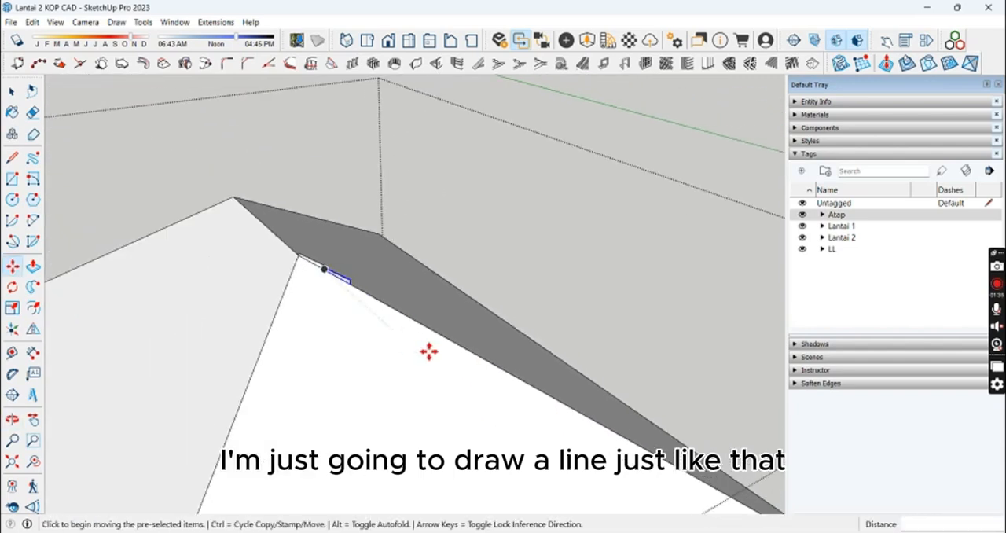
text(15x)
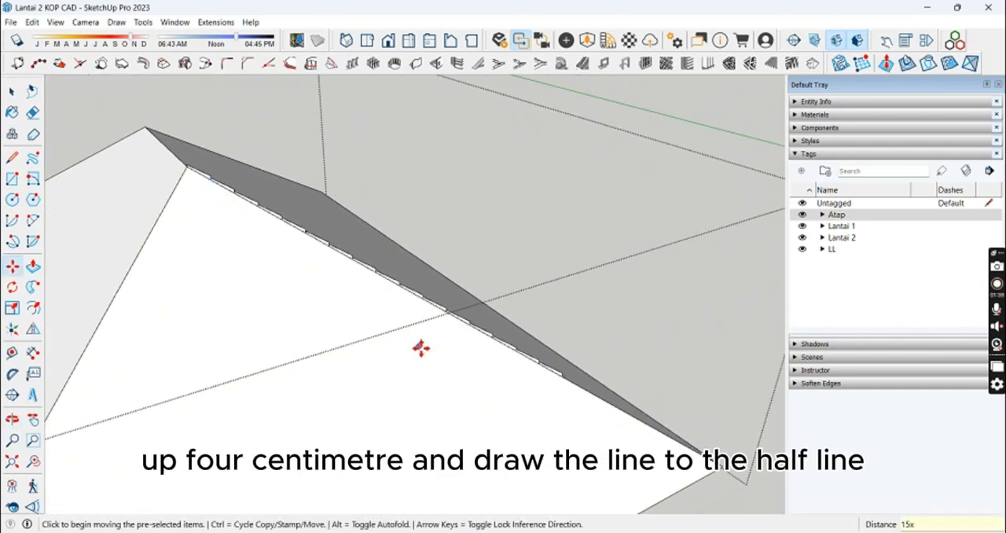
text(2)
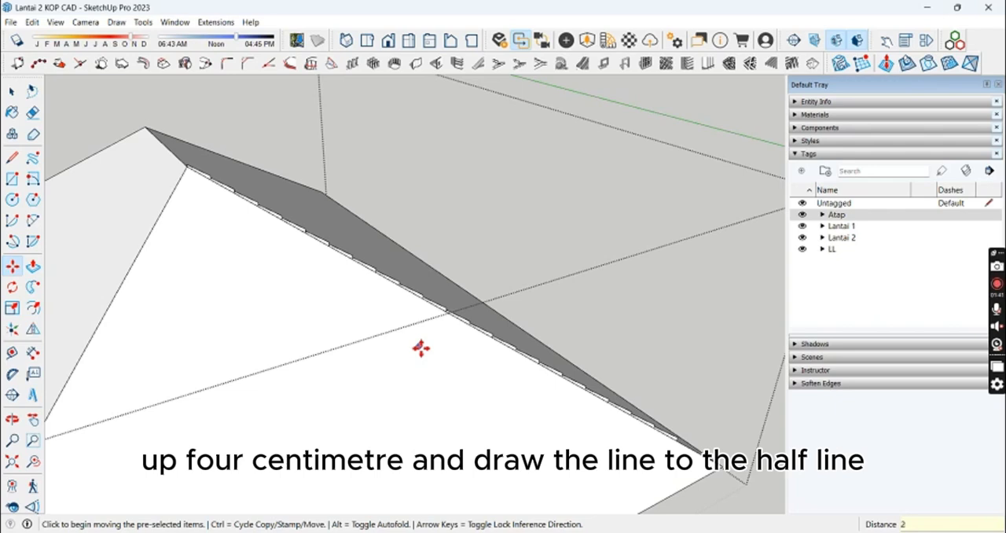
text(4x)
key(Return)
key(space)
Step: Delete the tile profiles that overshoot the roof's eave corner
middle_drag(585, 407, 602, 422)
scroll(691, 464, up, 4)
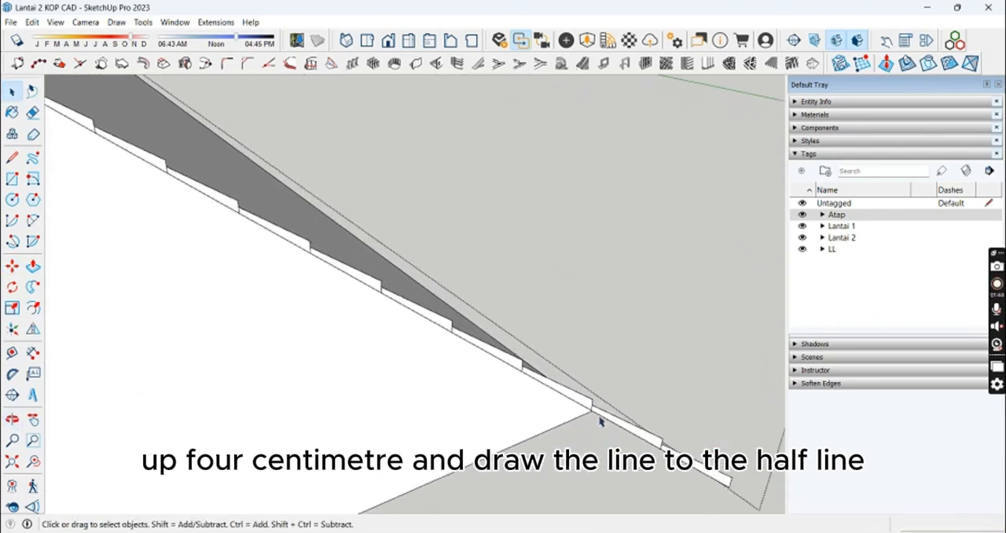
scroll(589, 412, up, 3)
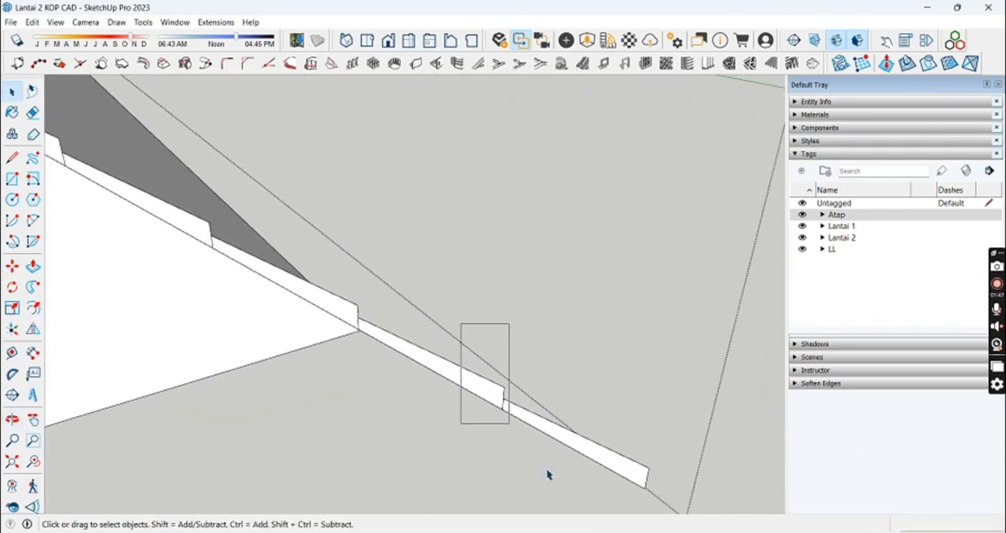
key(Delete)
drag(437, 330, 437, 354)
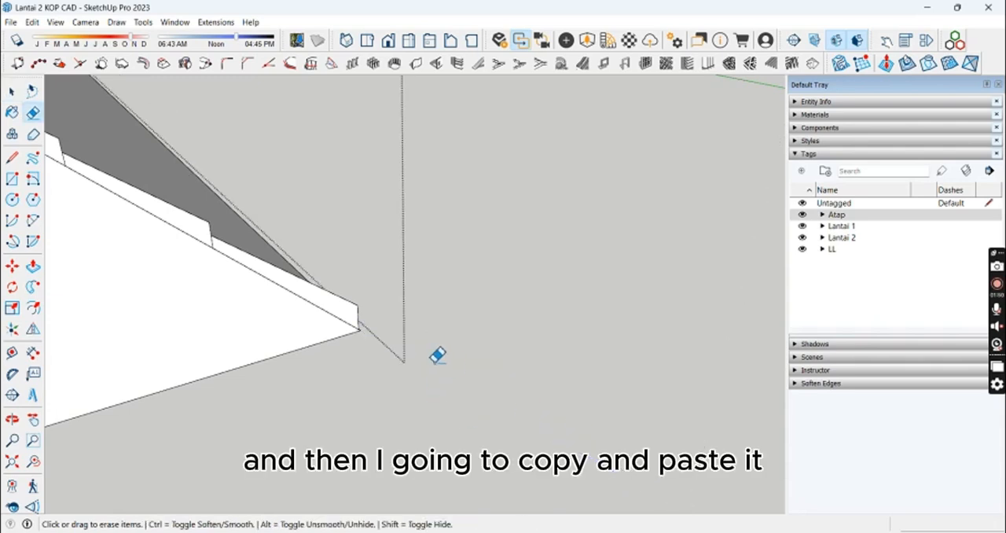
key(space)
scroll(372, 338, up, 2)
mouse_move(373, 339)
middle_down()
mouse_move(178, 391)
mouse_move(471, 349)
middle_up()
scroll(377, 311, down, 5)
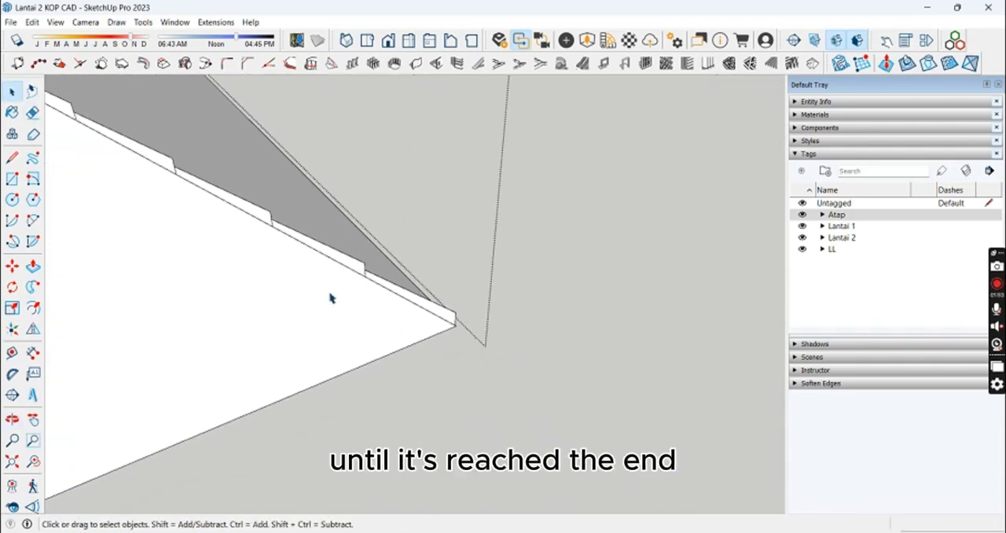
shift+middle_drag(317, 294, 563, 303)
scroll(564, 303, down, 4)
shift+middle_drag(444, 224, 611, 346)
scroll(581, 335, up, 2)
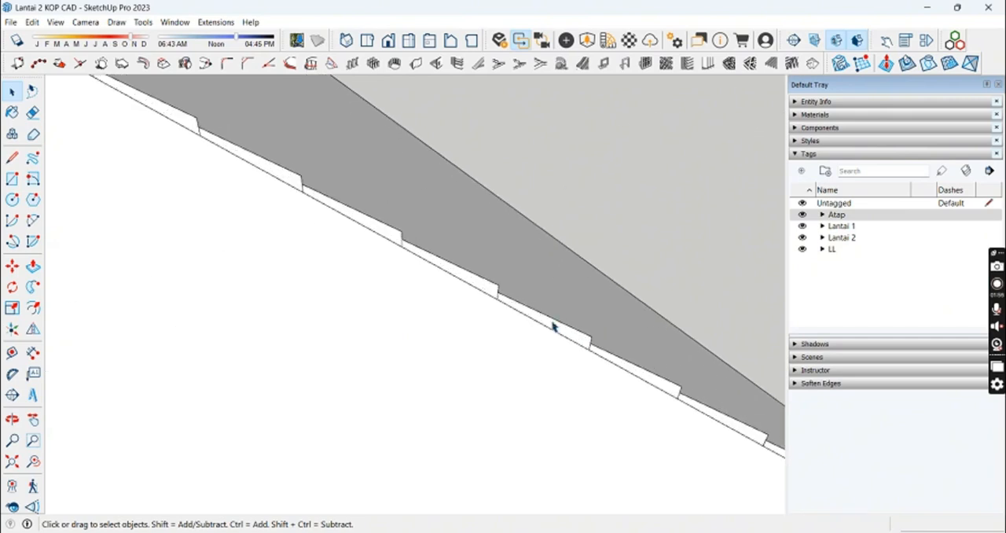
double_click(555, 325)
mouse_move(555, 325)
middle_down()
mouse_move(608, 385)
mouse_move(540, 339)
mouse_move(521, 180)
middle_up()
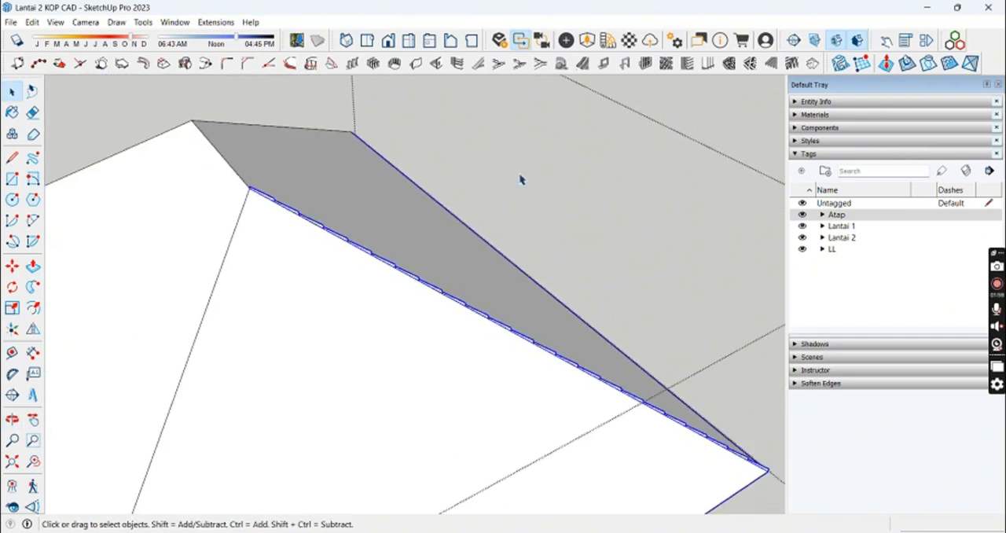
click(521, 180)
Step: Erase the short edges between neighbouring tile profiles along the whole hip edge to merge them into one stepped profile
scroll(275, 199, up, 6)
key(e)
scroll(285, 197, up, 1)
click(302, 202)
key(ctrl+z)
scroll(302, 203, up, 3)
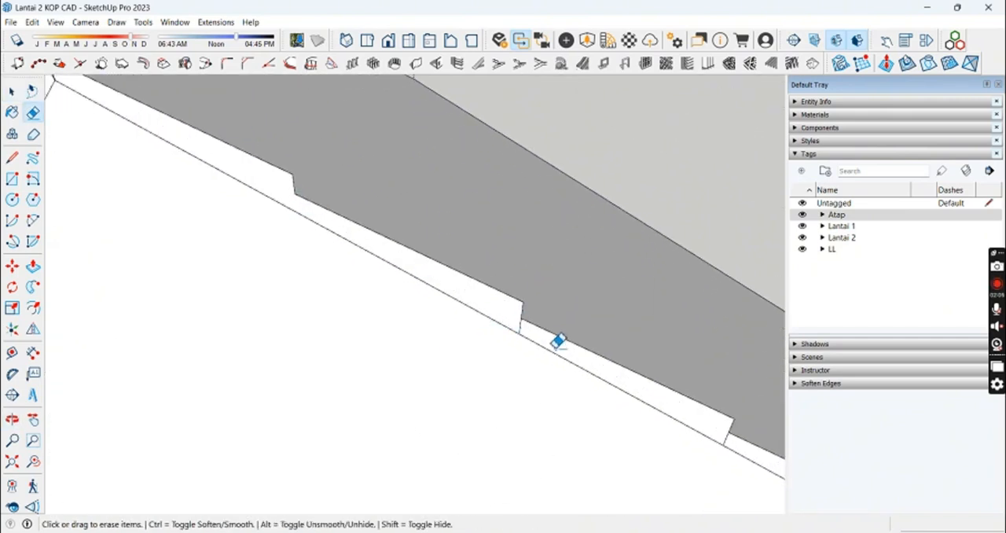
click(735, 444)
shift+middle_drag(736, 445, 396, 268)
click(592, 376)
shift+middle_drag(592, 376, 450, 295)
click(641, 387)
shift+middle_drag(641, 387, 405, 282)
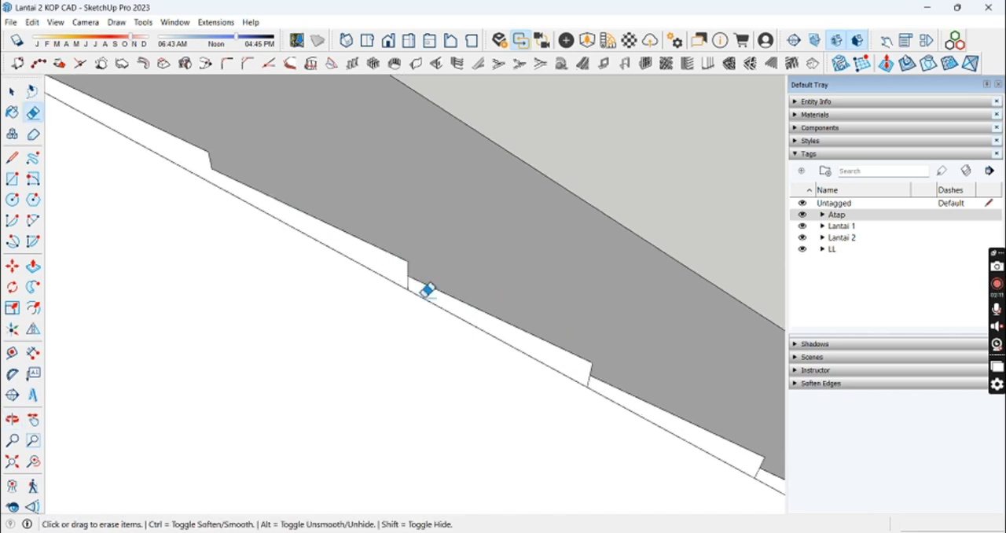
click(587, 382)
shift+middle_drag(588, 382, 474, 277)
click(474, 279)
shift+middle_drag(656, 371, 478, 271)
click(594, 338)
shift+middle_drag(753, 417, 474, 332)
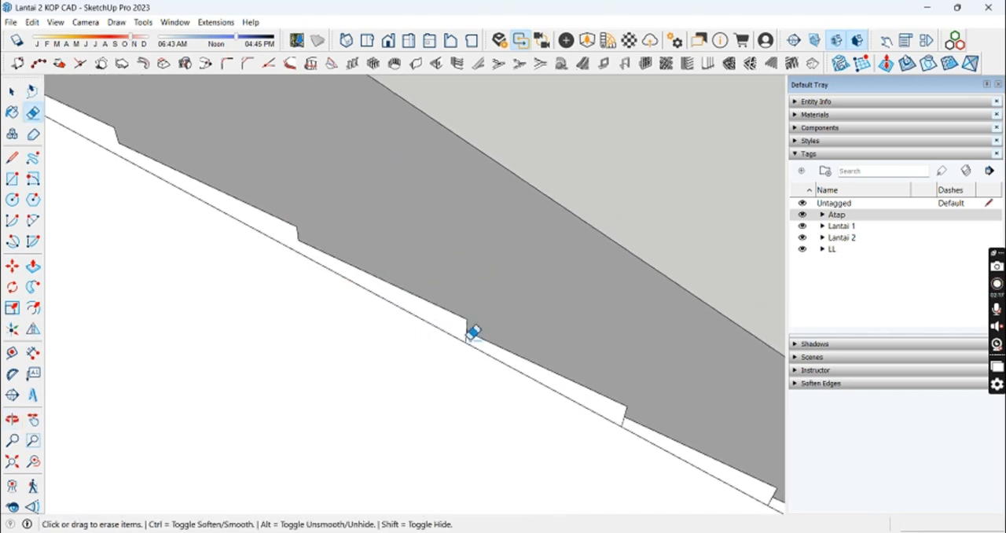
click(473, 334)
shift+middle_drag(627, 416, 480, 305)
click(480, 306)
shift+middle_drag(563, 330, 400, 240)
click(456, 288)
shift+middle_drag(601, 364, 336, 228)
click(467, 299)
shift+middle_drag(551, 348, 492, 308)
click(541, 327)
shift+middle_drag(667, 398, 498, 323)
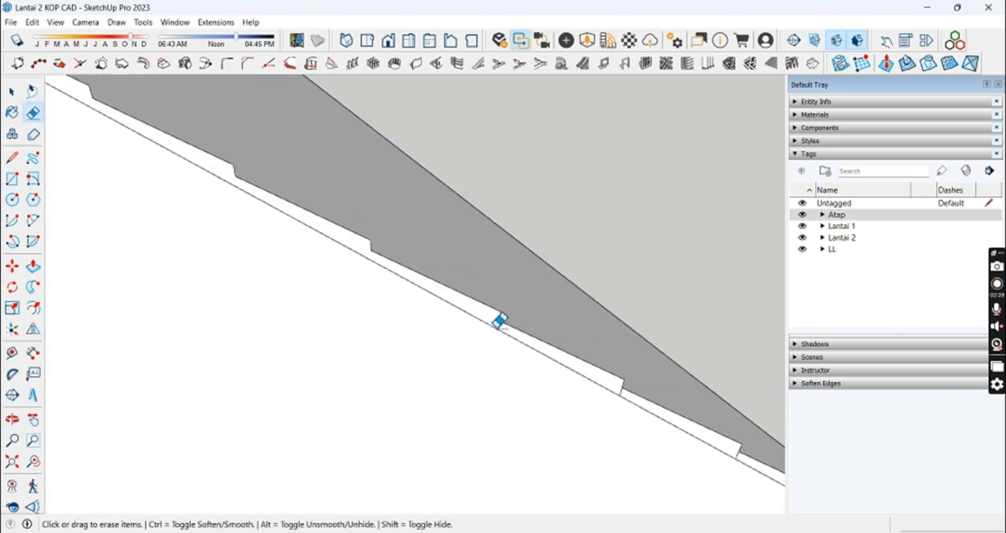
click(498, 323)
mouse_move(622, 392)
shift+middle_down()
mouse_move(458, 303)
mouse_move(472, 258)
shift+middle_up()
click(457, 304)
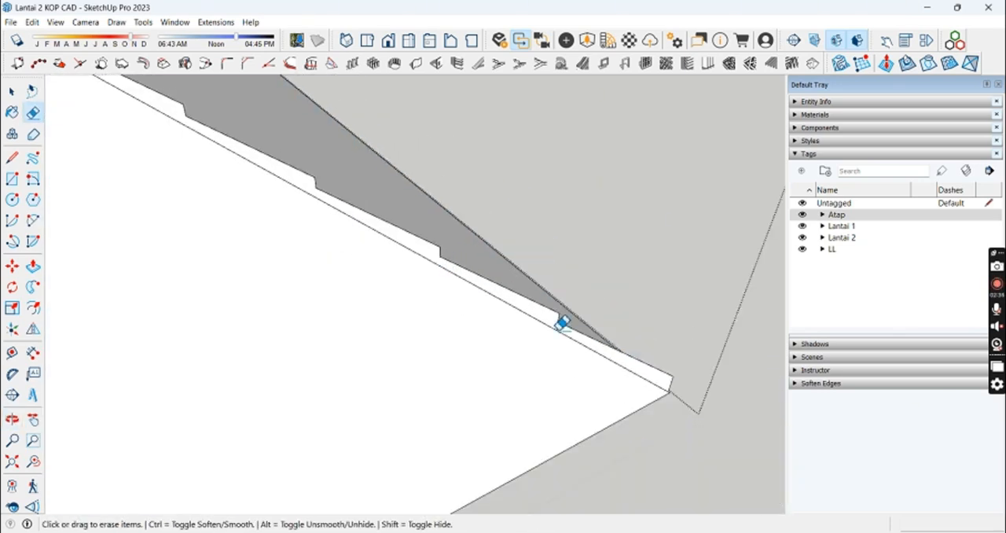
Step: Sweep the stepped tile profile around the roof with Follow Me, using the roof's underside face as the path
mouse_move(561, 322)
middle_down()
mouse_move(590, 285)
mouse_move(485, 404)
mouse_move(558, 216)
middle_up()
key(space)
double_click(484, 403)
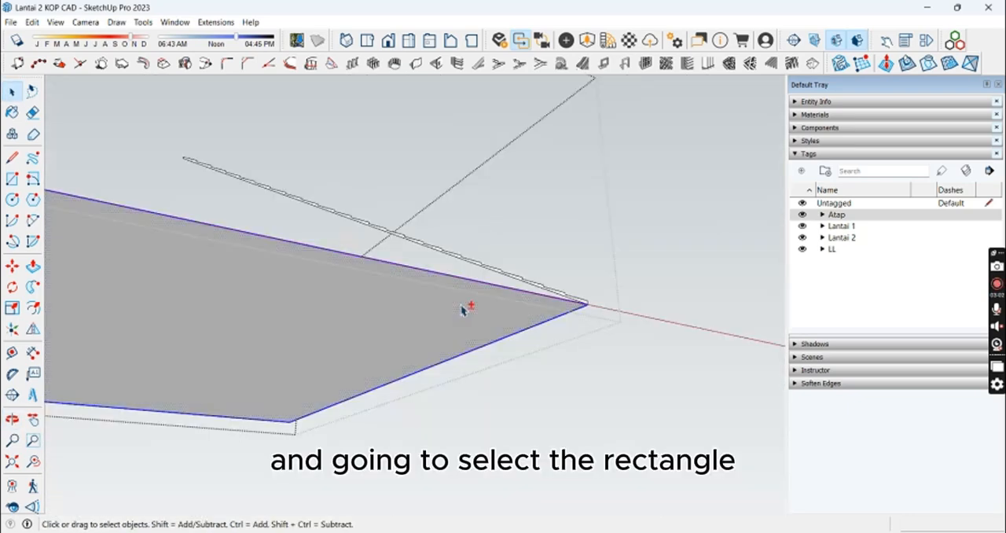
click(33, 287)
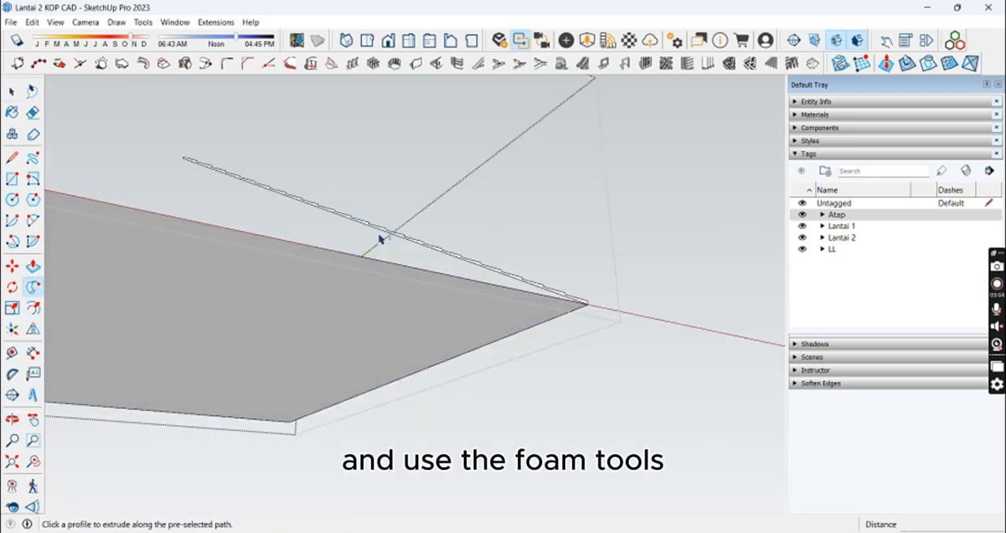
click(381, 233)
middle_drag(384, 231, 280, 343)
shift+middle_drag(429, 293, 431, 306)
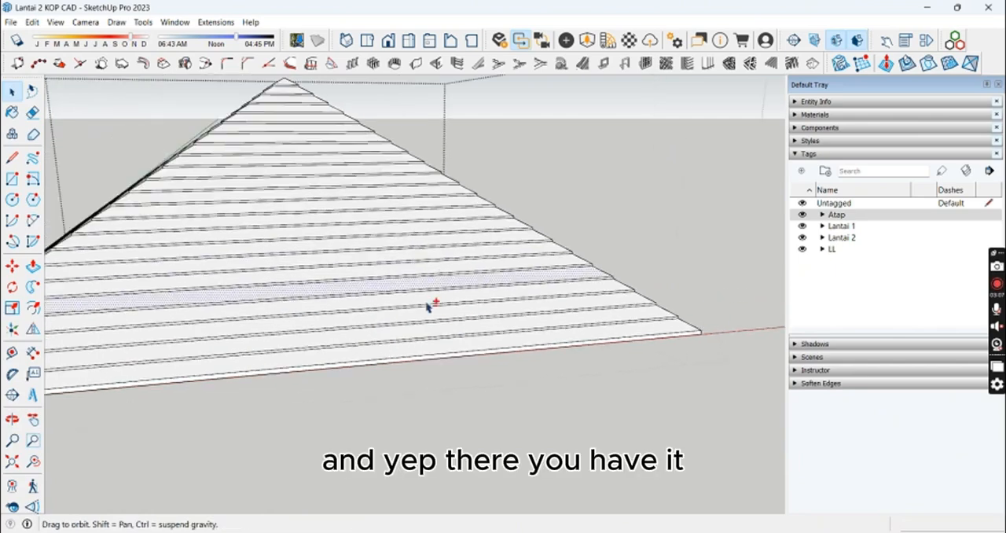
Step: Select the tiled roof group and paint it with Color M05 from the Colors collection
scroll(431, 305, down, 1)
click(411, 262)
shift+middle_drag(411, 263, 480, 294)
scroll(480, 293, down, 1)
key(b)
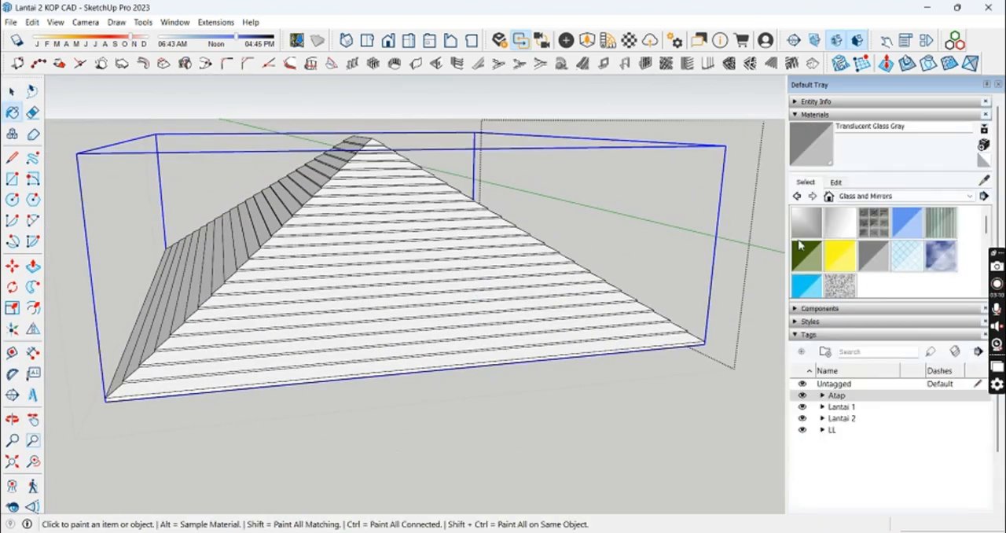
click(872, 196)
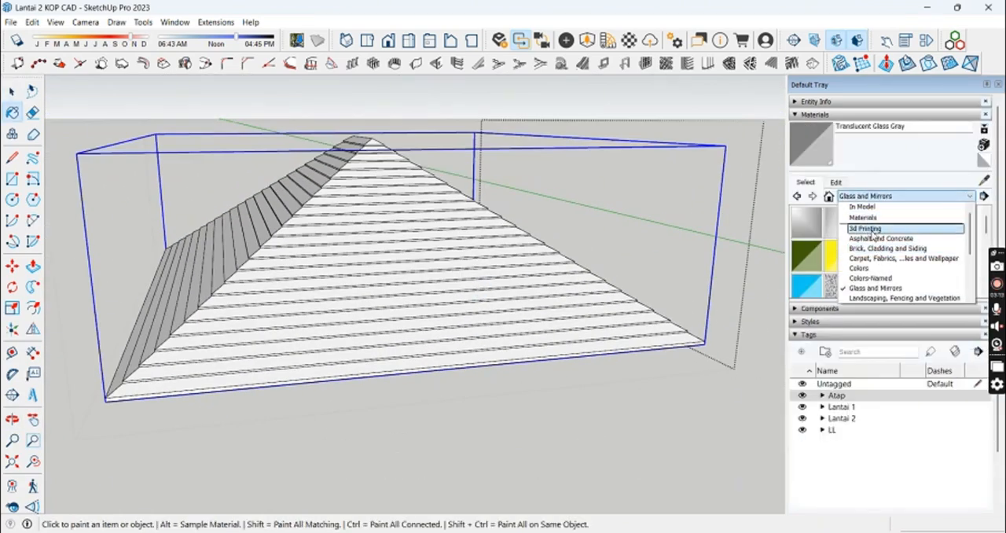
click(878, 268)
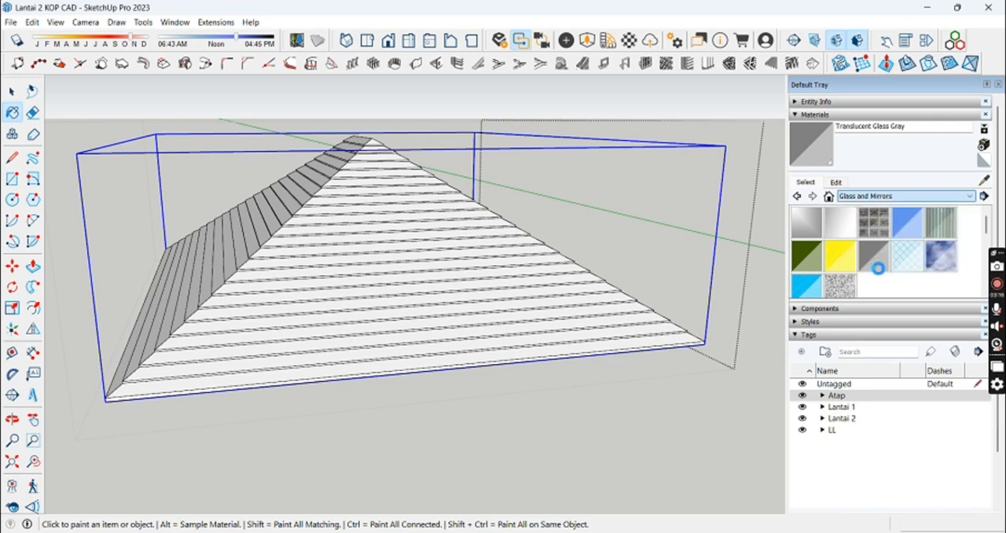
scroll(947, 270, down, 10)
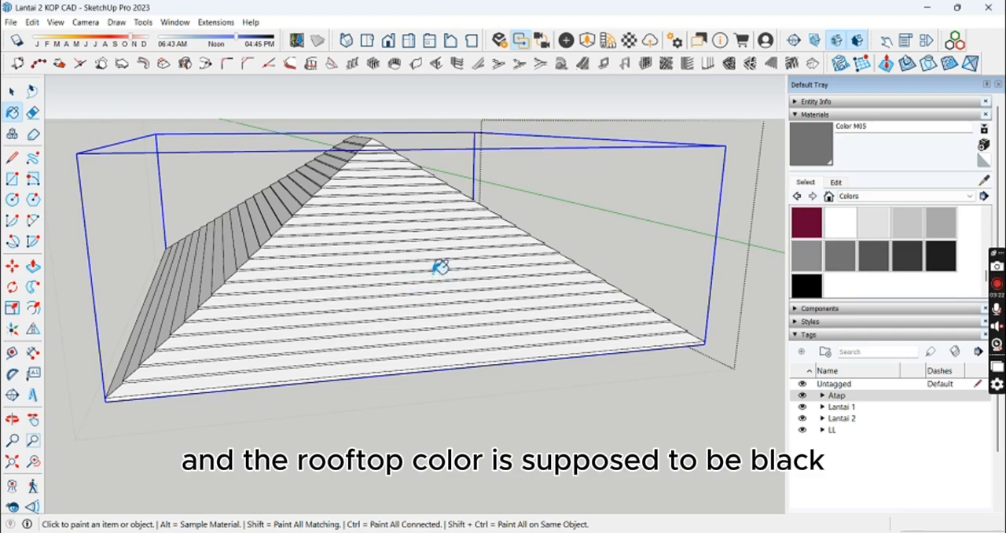
click(478, 268)
key(space)
mouse_move(424, 272)
middle_down()
mouse_move(550, 126)
mouse_move(467, 260)
middle_up()
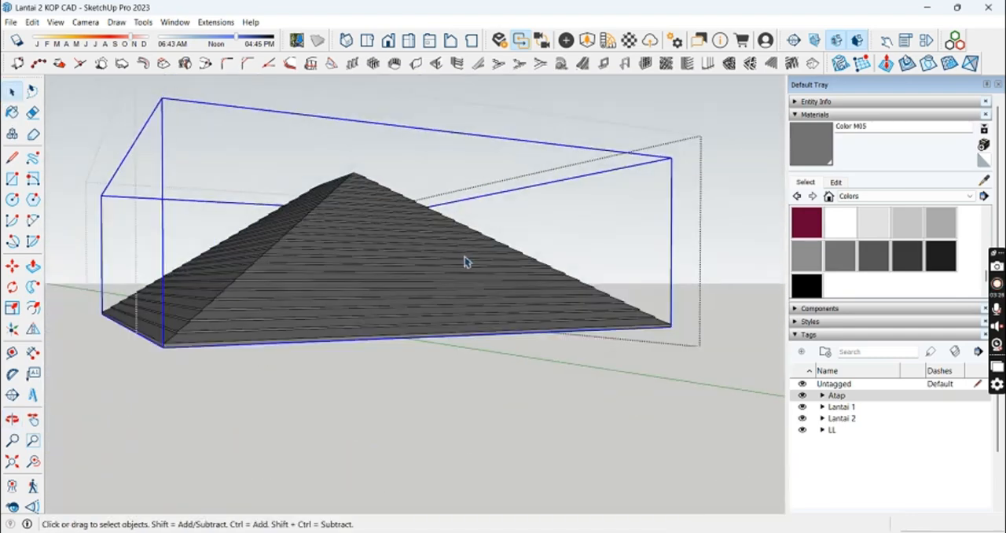
Step: Undo the paint applied to the tiled roof group and open the group for editing
click(440, 261)
key(ctrl+z)
key(ctrl+z)
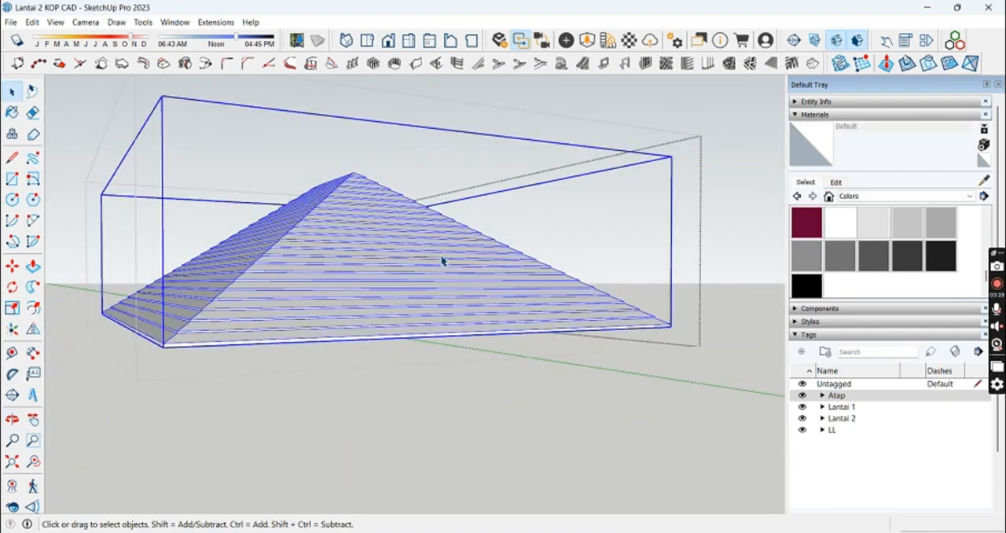
double_click(442, 280)
click(439, 286)
double_click(432, 275)
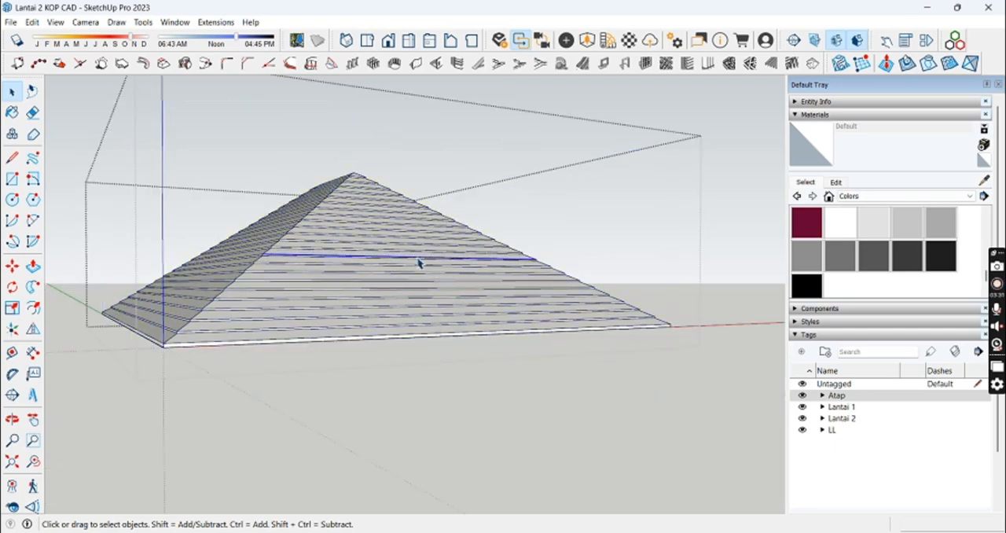
triple_click(418, 263)
middle_drag(420, 261, 433, 132)
key(b)
key(space)
click(363, 296)
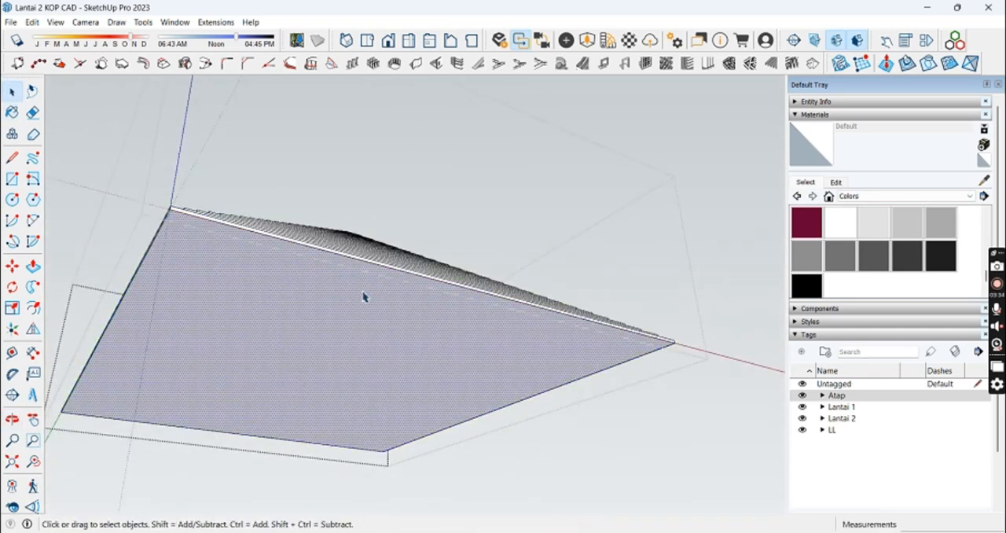
middle_drag(364, 296, 413, 306)
triple_click(403, 270)
click(373, 270)
key(space)
mouse_move(393, 275)
middle_down()
mouse_move(491, 241)
mouse_move(501, 200)
mouse_move(433, 251)
mouse_move(475, 167)
mouse_move(450, 262)
middle_up()
click(492, 236)
click(501, 199)
key(ctrl+z)
key(ctrl+z)
key(ctrl+z)
key(ctrl+z)
Step: Select all geometry inside the tiled roof group, paint it with Color M05 from the Colors collection and close the group
click(449, 262)
key(ctrl+a)
key(b)
middle_drag(466, 230, 488, 132)
key(space)
shift+click(325, 339)
middle_drag(338, 295, 387, 345)
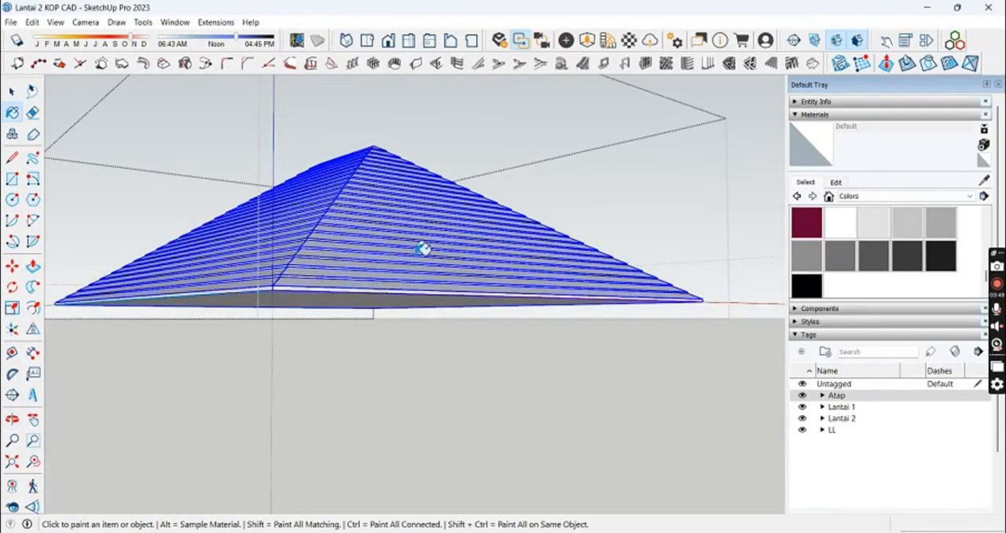
middle_drag(423, 248, 916, 303)
click(562, 223)
key(space)
key(Escape)
mouse_move(509, 254)
middle_down()
mouse_move(433, 259)
mouse_move(447, 343)
mouse_move(354, 382)
mouse_move(589, 200)
mouse_move(601, 161)
middle_up()
scroll(447, 343, down, 4)
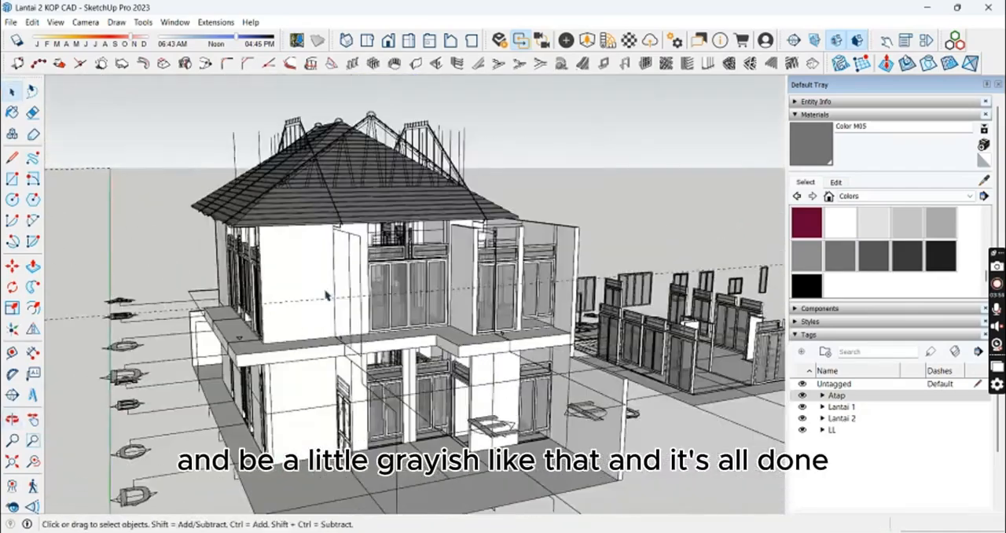
middle_drag(328, 294, 424, 315)
scroll(420, 297, up, 2)
scroll(420, 264, down, 2)
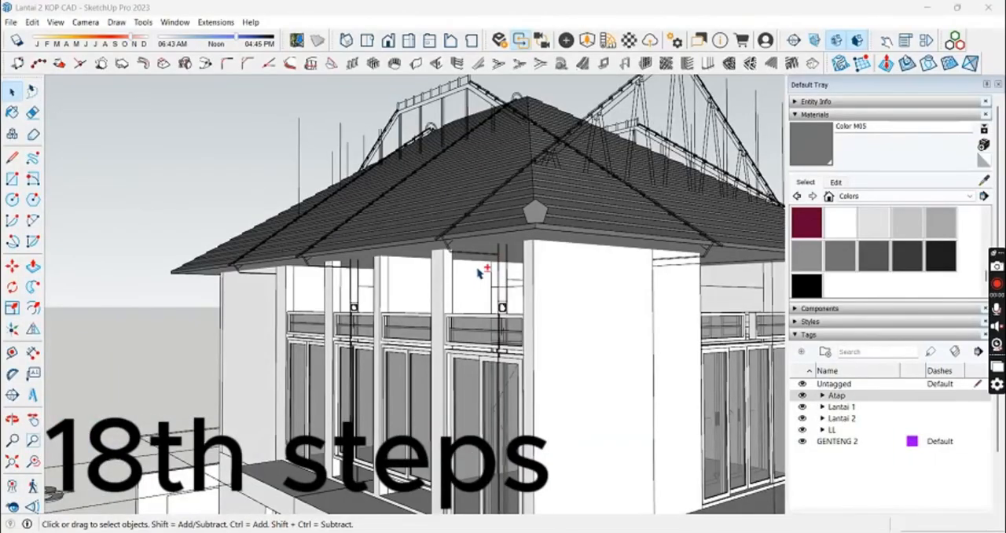
Step: Trace the eave ceiling and fascia plank profile with the Line tool over the section linework at the roof corner
middle_drag(500, 269, 359, 223)
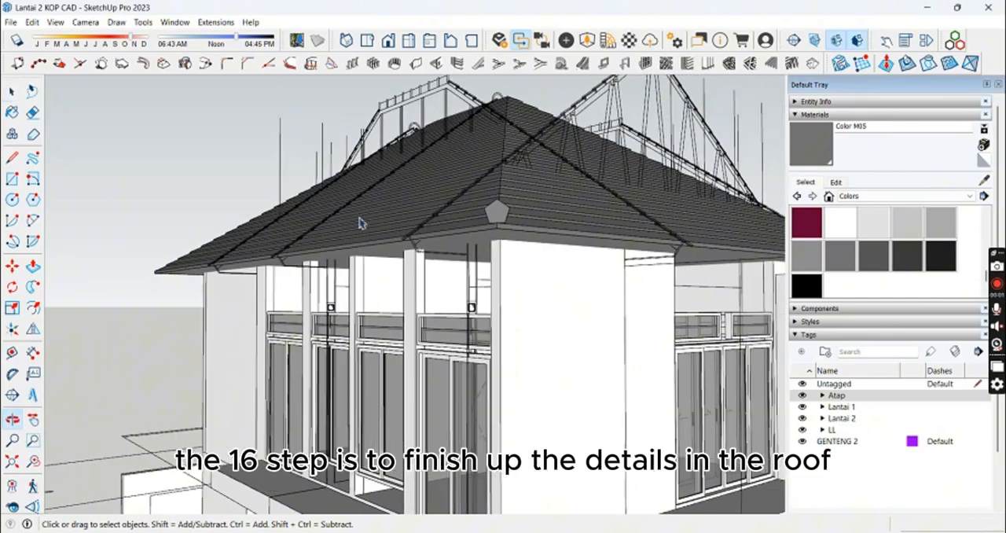
middle_drag(444, 255, 341, 241)
scroll(385, 259, up, 5)
double_click(500, 236)
click(514, 240)
middle_drag(514, 241, 421, 273)
mouse_move(504, 264)
middle_down()
mouse_move(518, 251)
mouse_move(507, 239)
mouse_move(443, 253)
mouse_move(438, 222)
mouse_move(422, 259)
mouse_move(338, 285)
mouse_move(366, 286)
mouse_move(454, 235)
middle_up()
key(l)
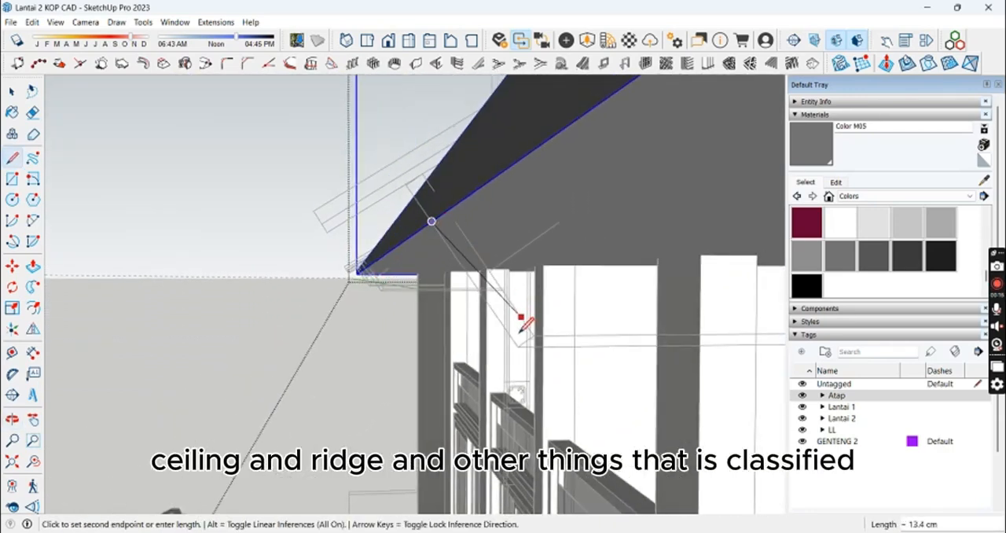
middle_drag(519, 343, 626, 271)
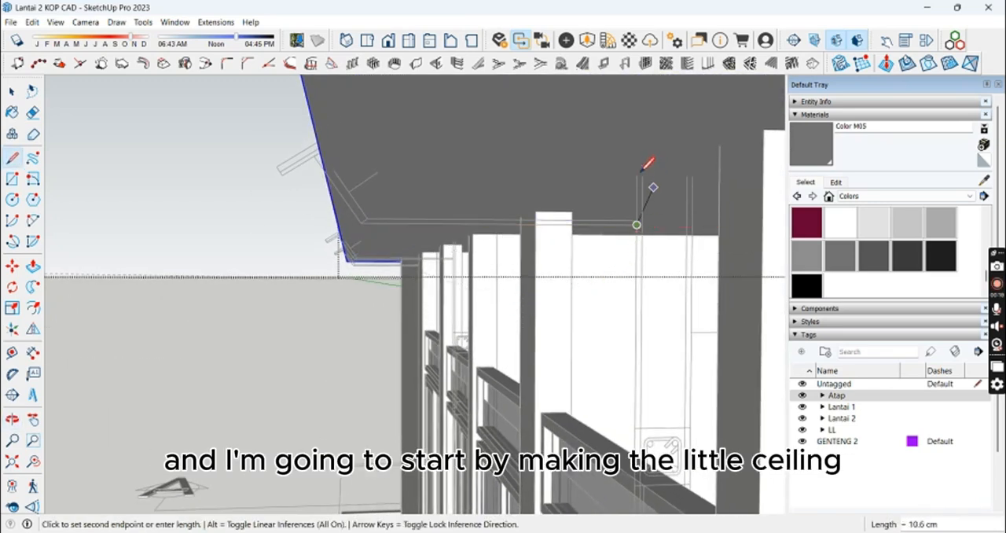
scroll(342, 169, up, 2)
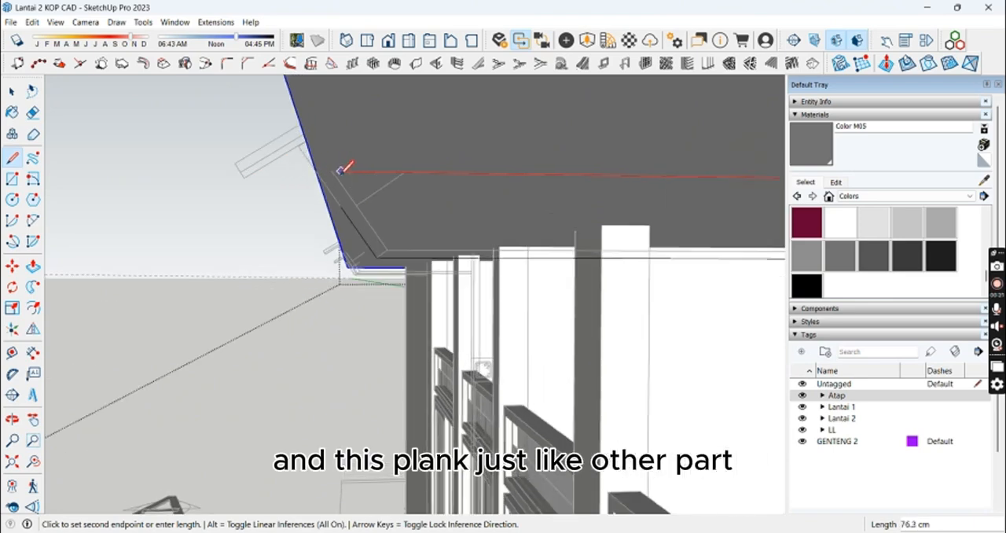
click(318, 168)
Step: Select the traced eave ceiling profile and make it a group
key(space)
middle_drag(415, 202, 493, 162)
right_click(436, 212)
click(513, 320)
Step: Copy the roof's underside outline into the ceiling profile group, placing it at the roof's matching corner
click(499, 146)
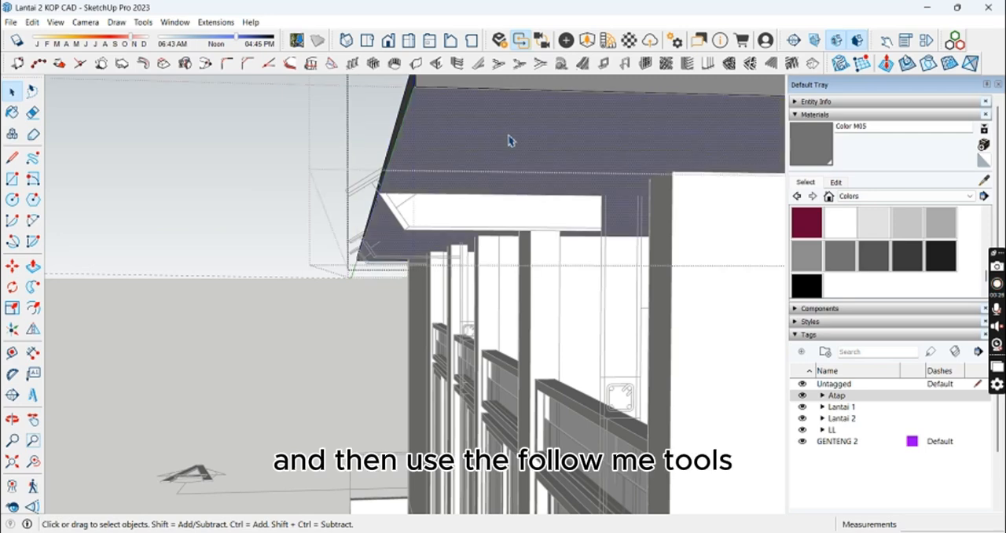
shift+click(517, 142)
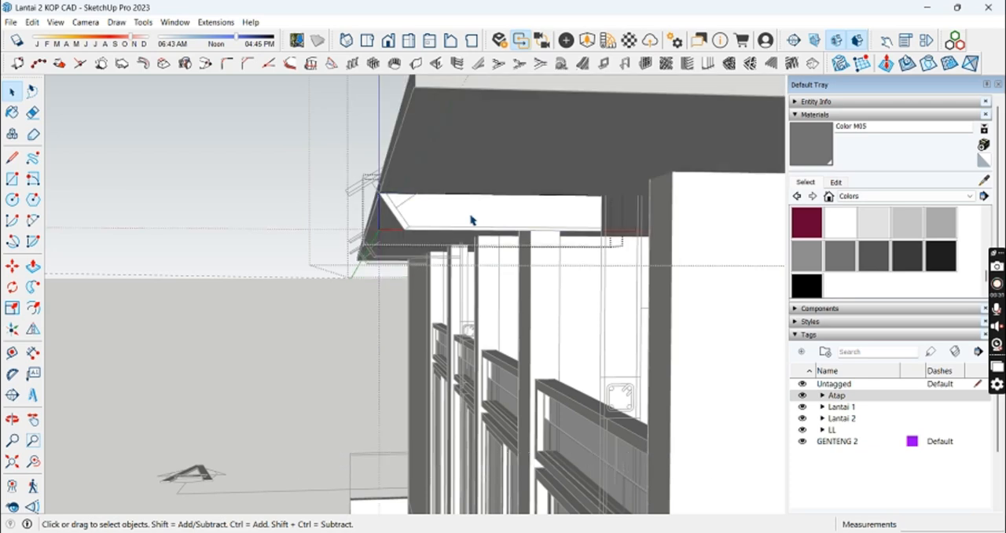
key(ctrl+v)
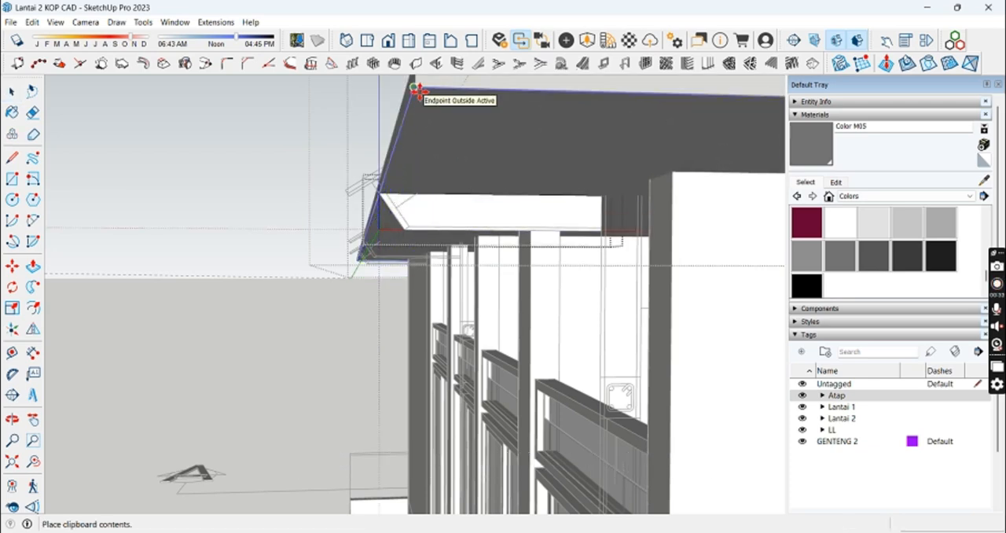
click(417, 92)
Step: Sweep the eave ceiling profile around the pasted roof outline with Follow Me and close the group
key(space)
click(447, 220)
shift+click(464, 218)
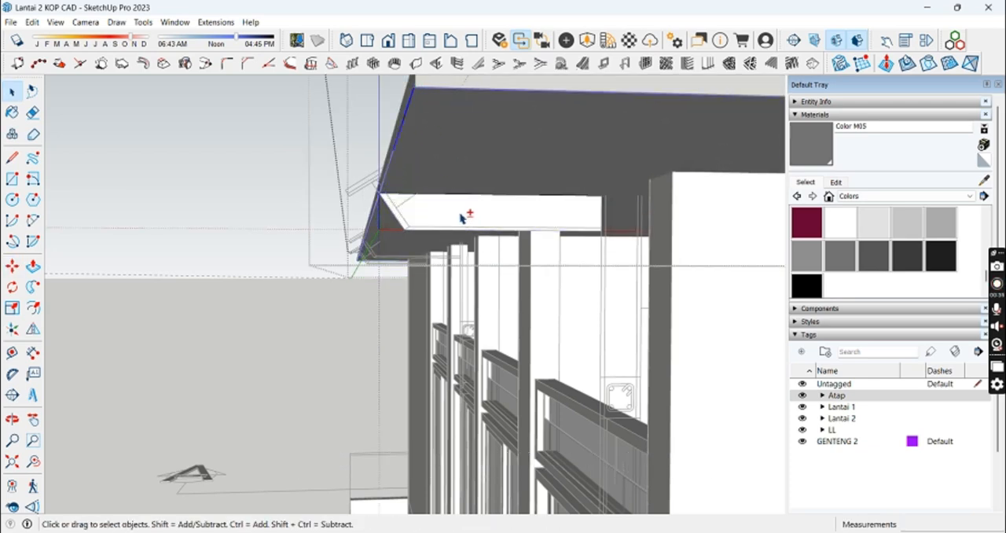
click(32, 291)
click(476, 226)
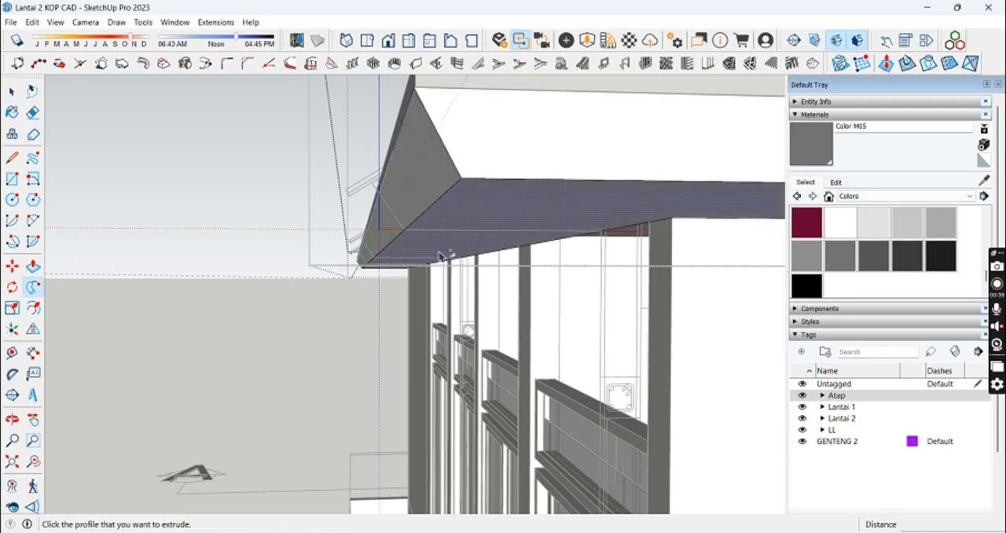
key(space)
middle_drag(444, 256, 458, 227)
click(442, 262)
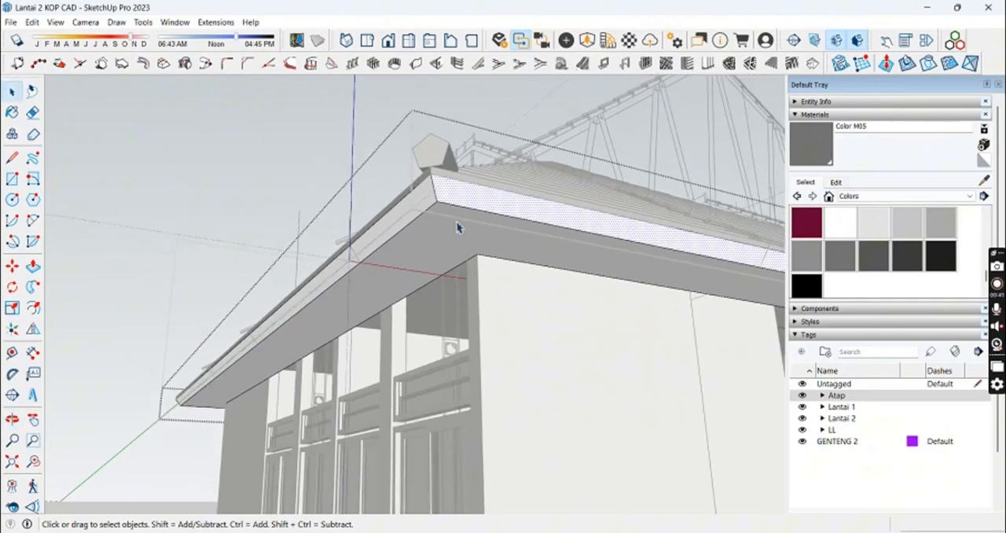
click(458, 227)
middle_drag(379, 201, 361, 240)
key(Escape)
key(Escape)
Step: Select the premade pentagonal ridge tile and move it along the hip at the roof's eave corner
click(328, 207)
scroll(328, 209, up, 1)
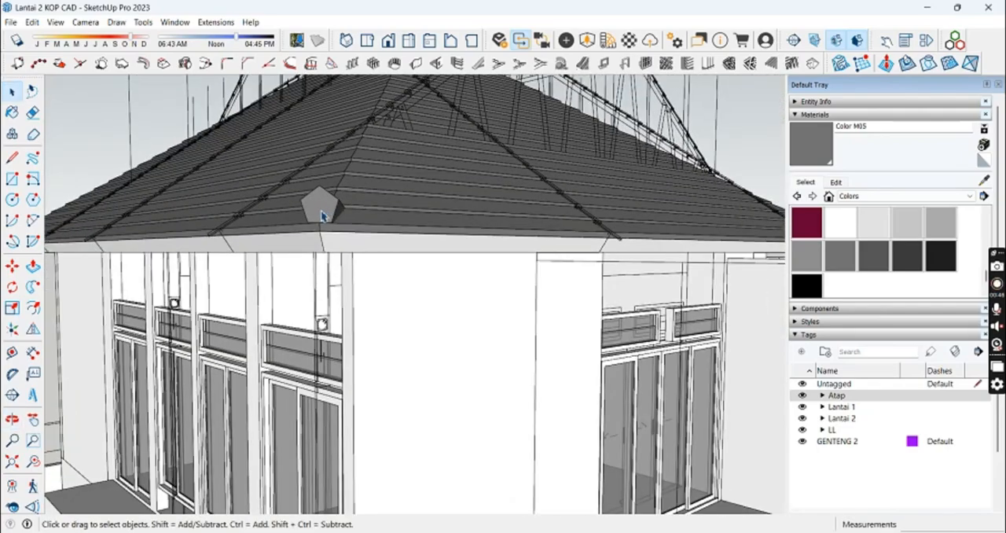
middle_drag(328, 210, 272, 337)
scroll(401, 204, up, 2)
scroll(375, 265, up, 1)
middle_drag(377, 268, 389, 63)
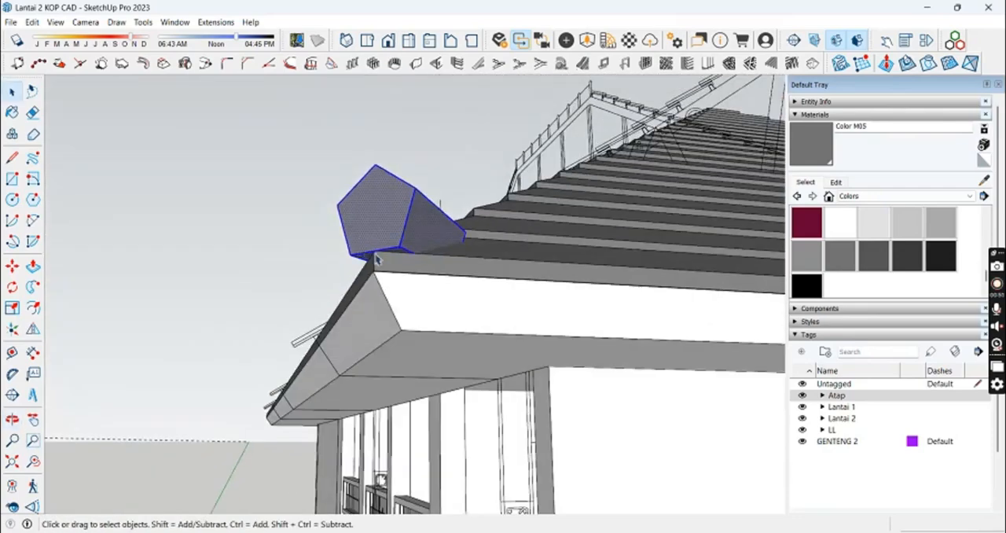
scroll(376, 260, up, 2)
key(q)
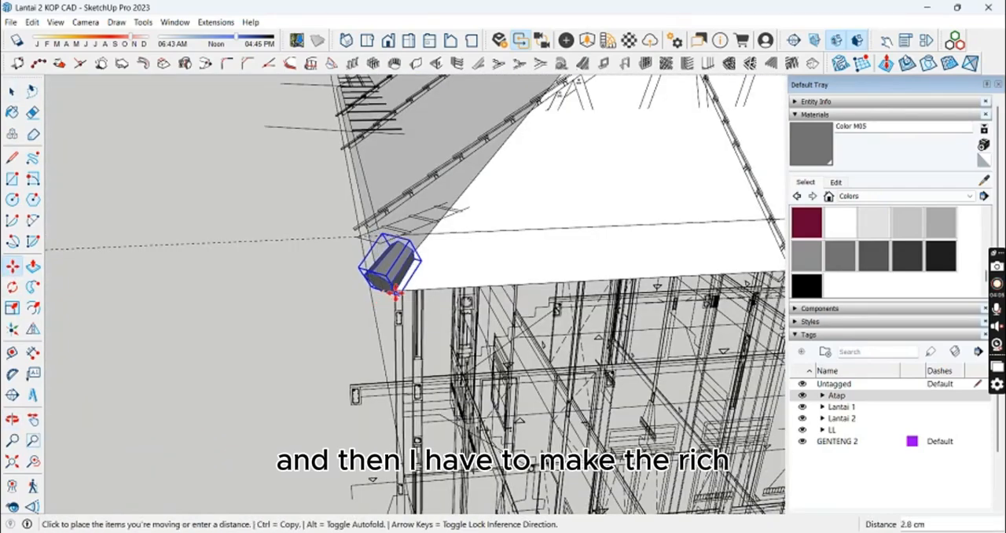
middle_drag(396, 292, 287, 322)
Step: Copy the pentagonal ridge tile 30 cm along the hip edge
key(ctrl)
scroll(425, 248, up, 3)
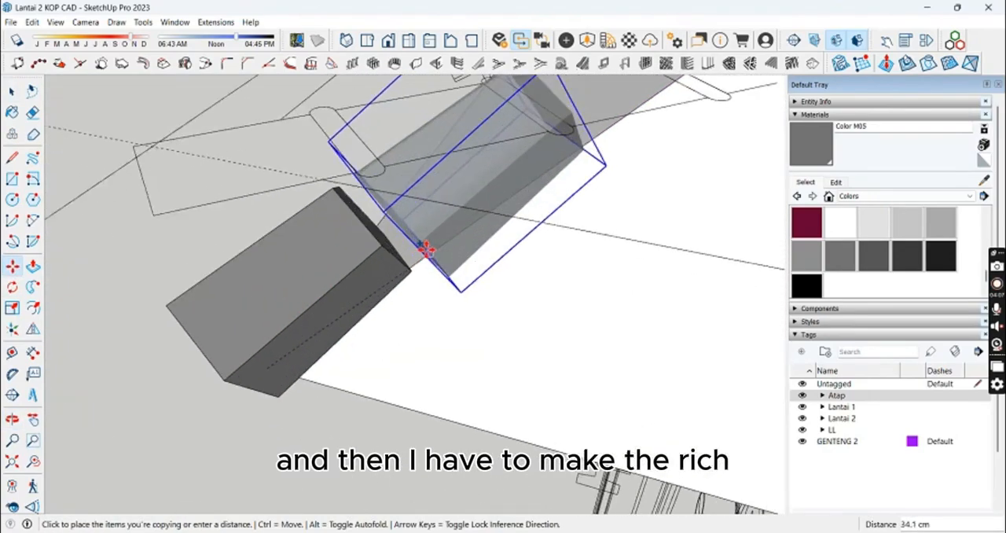
middle_drag(425, 248, 23, 314)
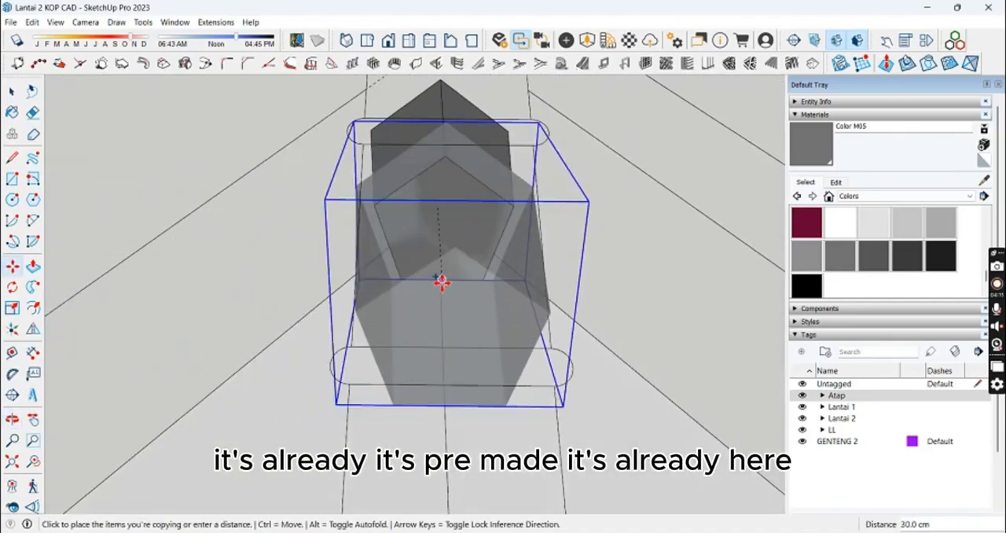
click(442, 281)
middle_drag(402, 330, 444, 260)
scroll(423, 307, down, 3)
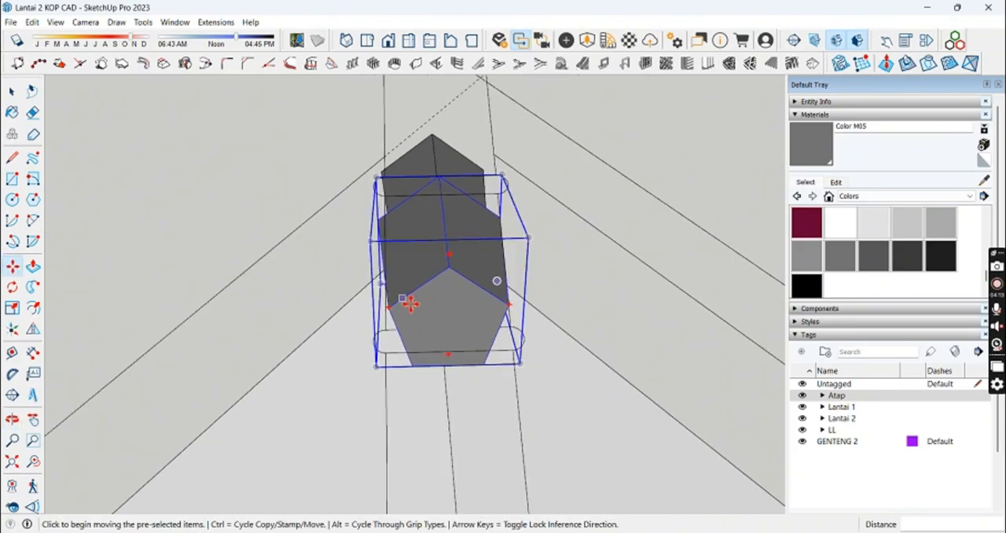
middle_drag(408, 304, 562, 323)
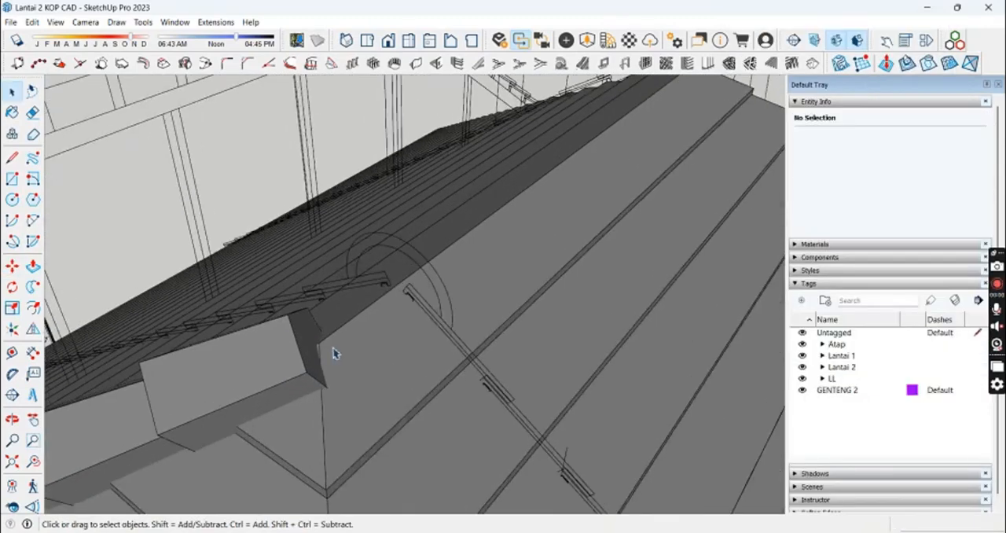
Step: Draw a reference line with the Line tool near the upper end of the hip's ridge tile row
scroll(326, 347, up, 4)
scroll(338, 273, down, 8)
scroll(455, 157, up, 6)
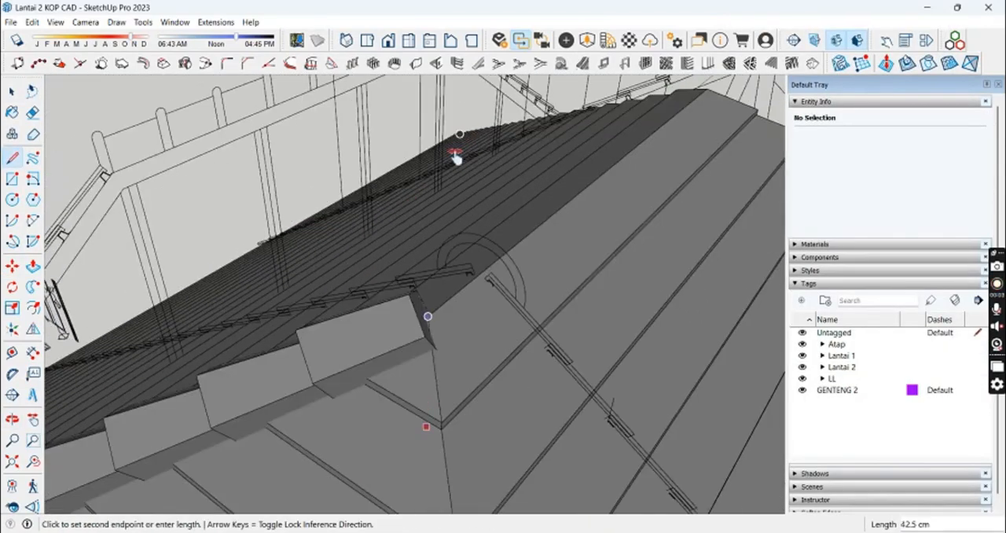
scroll(568, 280, down, 6)
click(584, 325)
scroll(627, 192, down, 7)
key(space)
scroll(572, 266, up, 3)
click(573, 266)
middle_drag(574, 265, 575, 244)
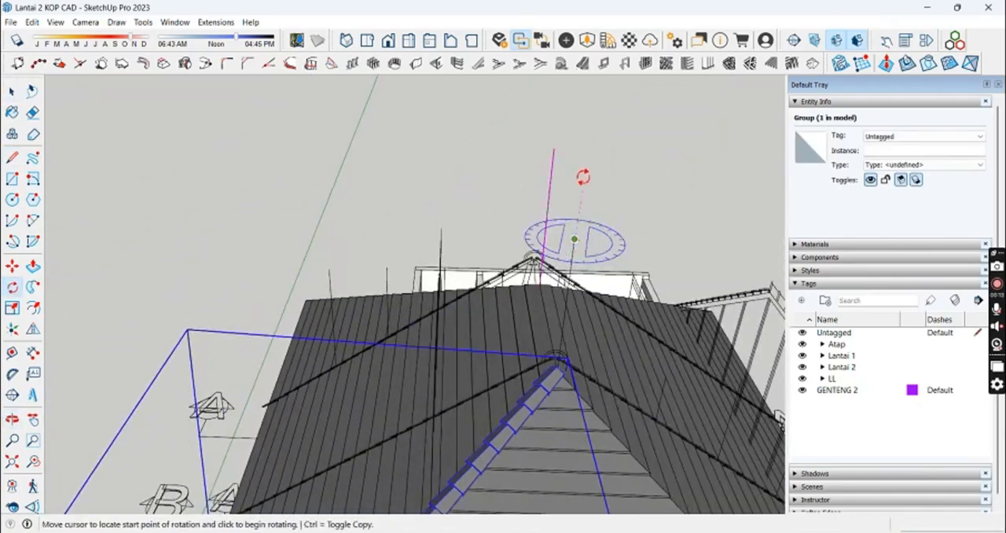
click(345, 235)
middle_drag(345, 235, 460, 149)
key(space)
click(463, 154)
middle_drag(464, 153, 574, 236)
key(ctrl+z)
Step: Rotate a copy of the hip's ridge tile group by 90° for the adjacent hip
click(560, 227)
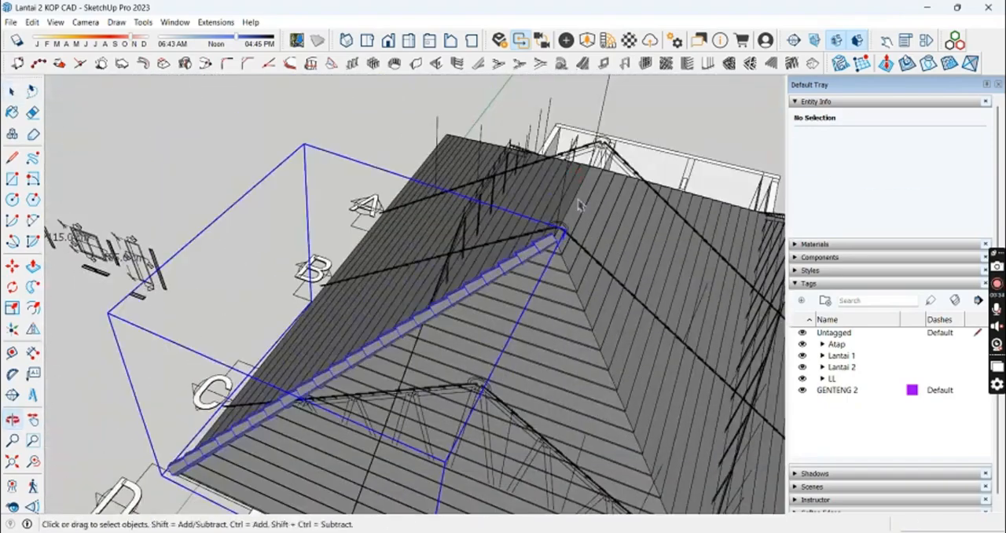
key(q)
scroll(580, 149, up, 1)
middle_drag(579, 153, 526, 148)
click(480, 118)
scroll(386, 238, down, 1)
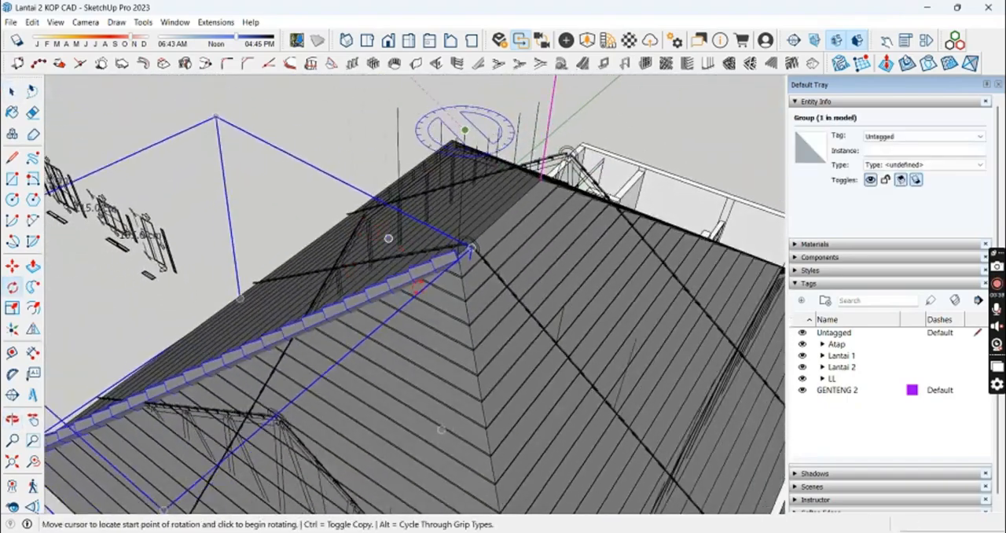
middle_drag(563, 109, 626, 175)
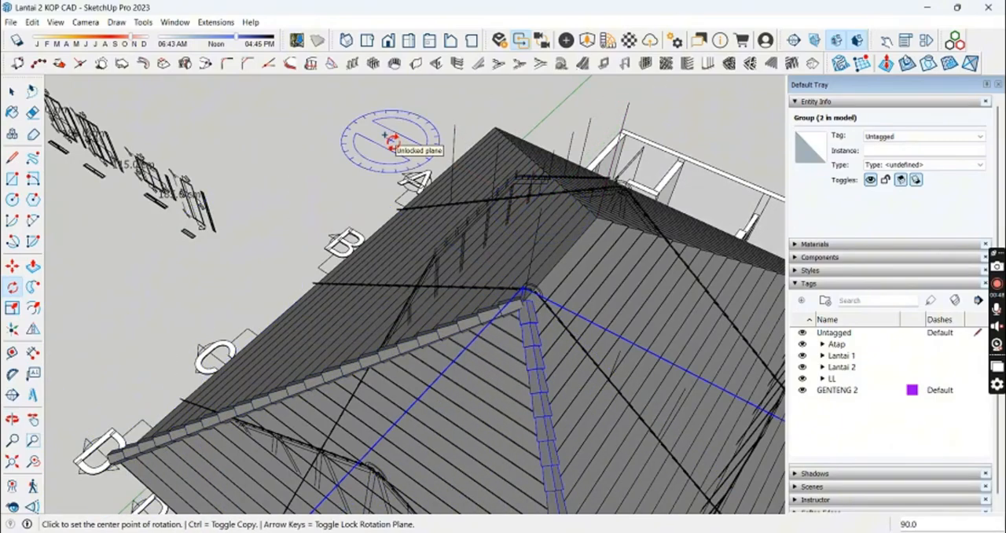
Step: Place two hip tile groups for the opposite roof end and move their upper tiles onto the hip peak
middle_drag(669, 334, 340, 194)
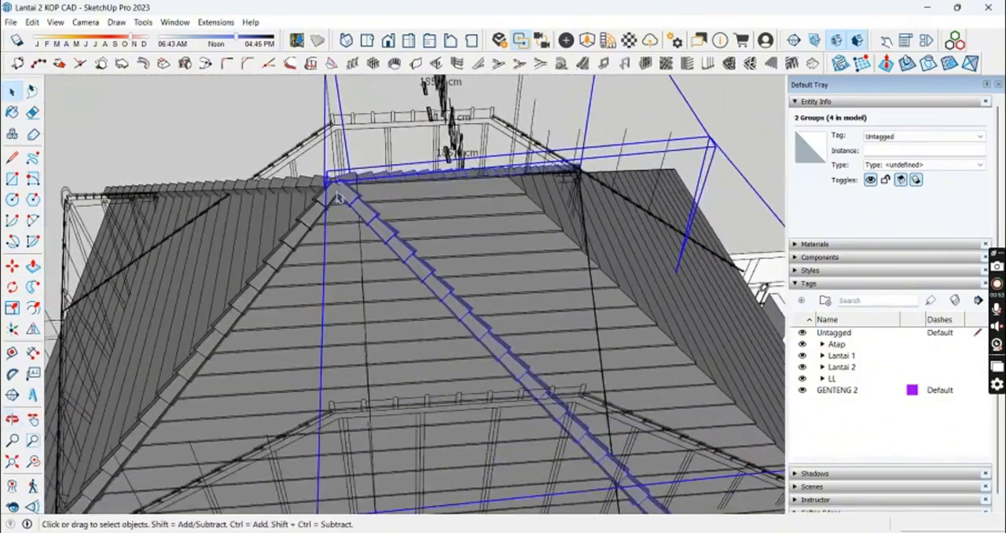
scroll(339, 201, up, 5)
key(m)
click(532, 268)
middle_drag(533, 268, 447, 416)
scroll(465, 261, up, 3)
click(477, 271)
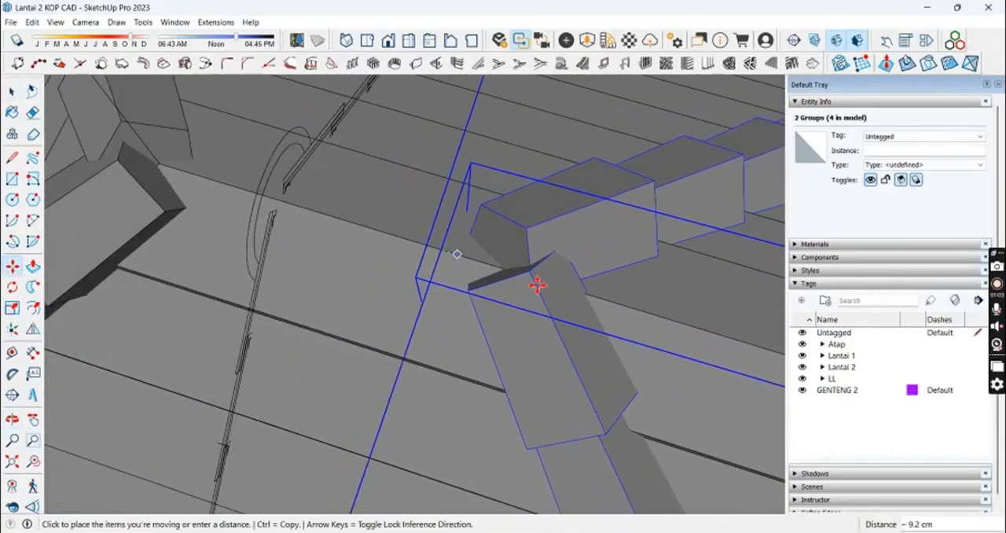
middle_drag(536, 285, 484, 272)
click(584, 296)
Step: Shift the two selected hip tile groups so their lowest tile meets the roof's eave corner
scroll(589, 300, down, 3)
middle_drag(617, 316, 633, 292)
scroll(613, 341, down, 3)
middle_drag(614, 341, 479, 253)
scroll(473, 263, up, 6)
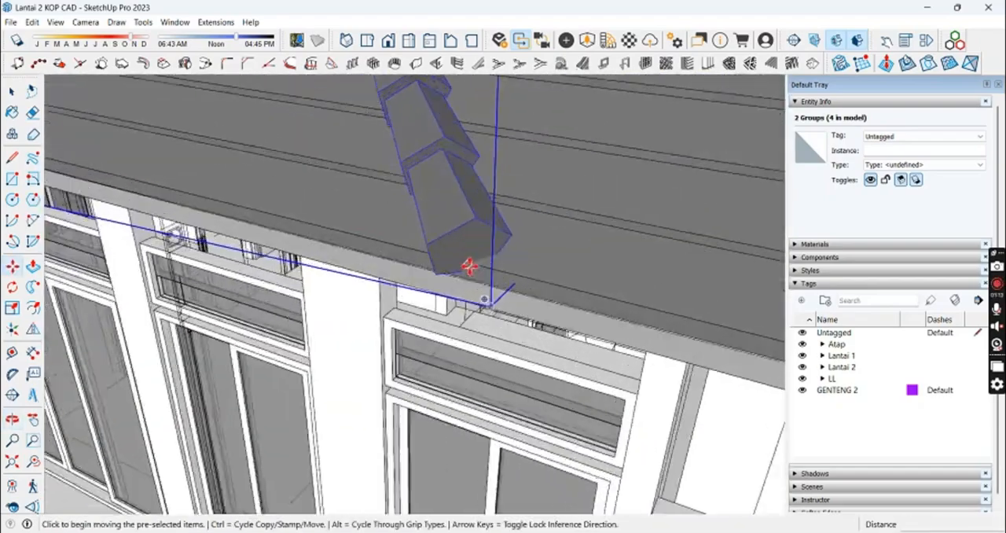
click(454, 272)
scroll(472, 299, down, 3)
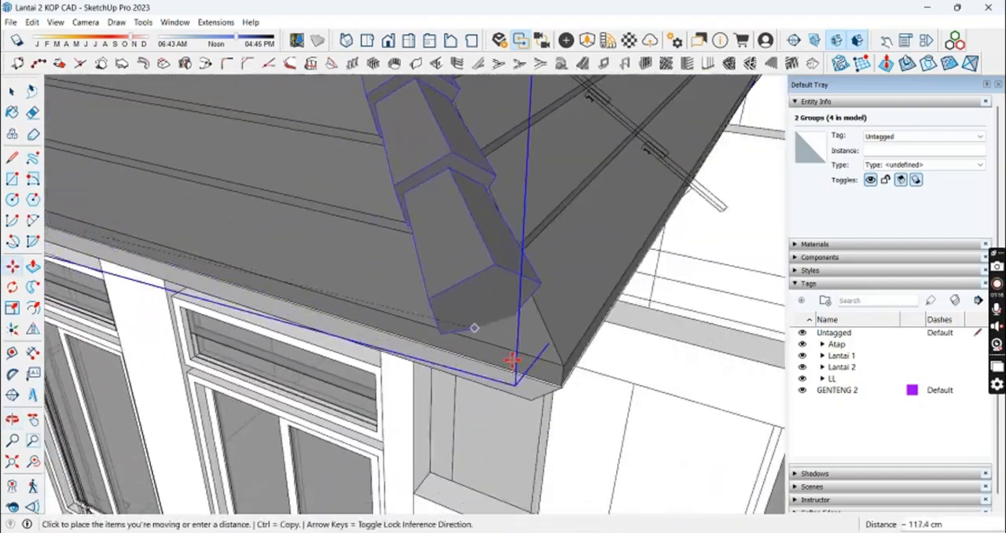
click(566, 367)
scroll(576, 364, up, 4)
middle_drag(577, 365, 568, 373)
scroll(552, 303, down, 8)
key(space)
Step: Copy a single ridge tile from a hip tile row and paste it onto the roof surface
middle_drag(552, 304, 445, 370)
scroll(456, 330, down, 8)
click(456, 330)
middle_drag(455, 330, 518, 322)
scroll(471, 338, up, 5)
middle_drag(471, 299, 505, 254)
scroll(509, 194, up, 3)
scroll(510, 194, up, 5)
click(510, 193)
scroll(510, 193, down, 3)
click(87, 22)
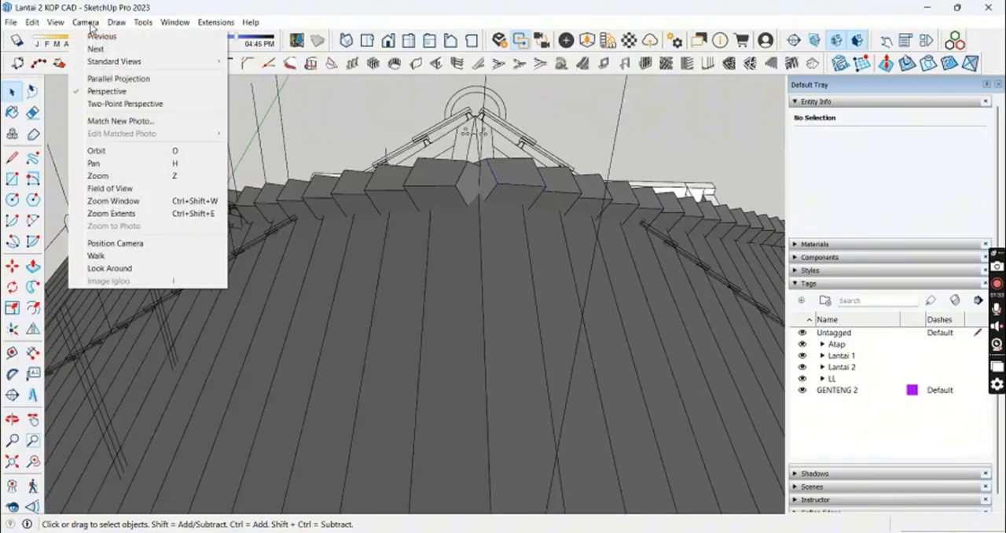
key(ctrl+v)
click(511, 330)
middle_drag(512, 330, 542, 295)
Step: Rotate the pasted ridge tile by 45°
key(q)
click(618, 96)
middle_drag(619, 96, 149, 275)
text(45)
key(Return)
Step: Move the rotated ridge tile onto the hip peak where the ridge starts
scroll(150, 275, up, 5)
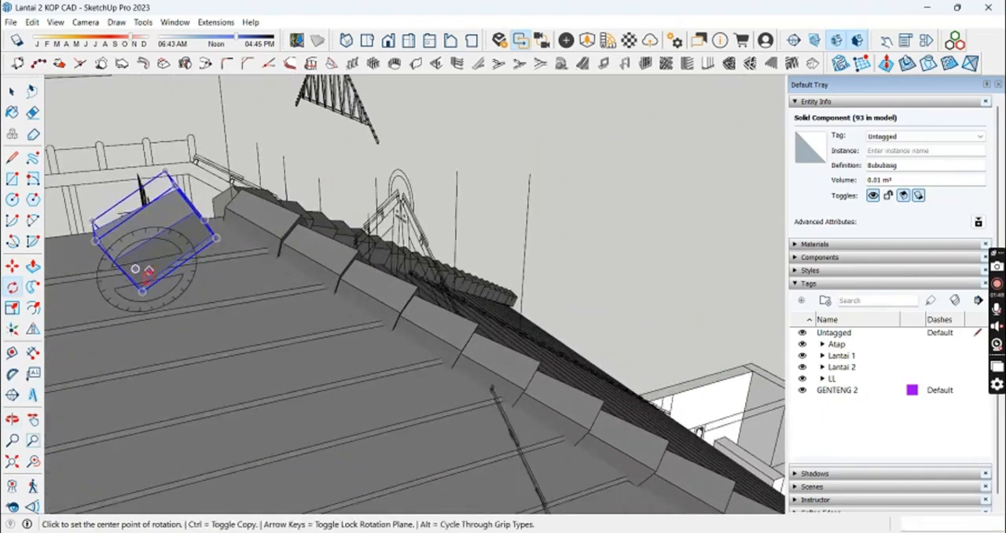
click(249, 271)
middle_drag(249, 272, 548, 331)
middle_drag(503, 291, 322, 325)
scroll(301, 309, up, 4)
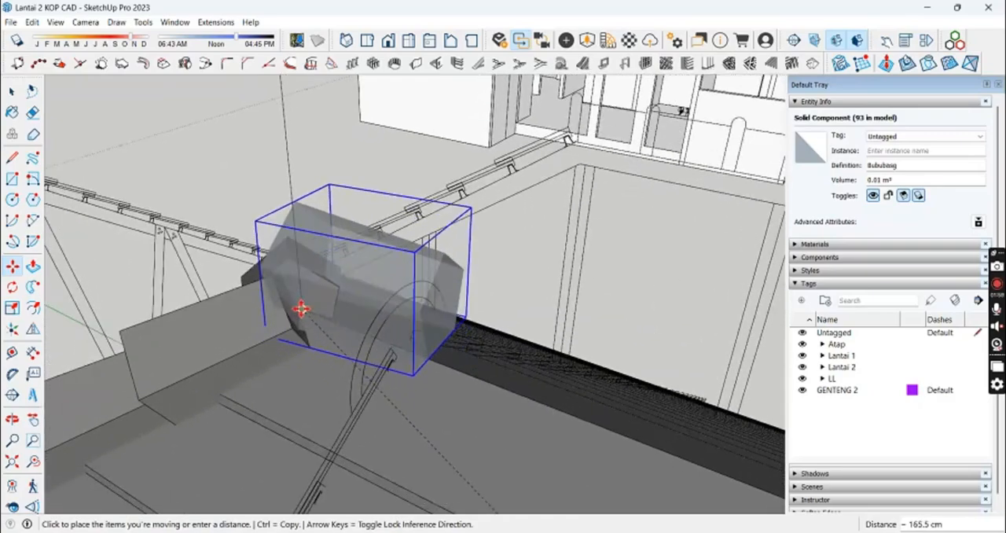
middle_drag(395, 353, 455, 401)
Step: Rotate the ridge tile so it lies level along the roof ridge
key(q)
click(413, 243)
middle_drag(413, 243, 474, 327)
click(371, 283)
click(474, 326)
Step: Move the ridge tile into line with the roof ridge, seated over the junction of the two hip tile rows
click(263, 331)
middle_drag(267, 331, 505, 271)
click(501, 146)
key(Escape)
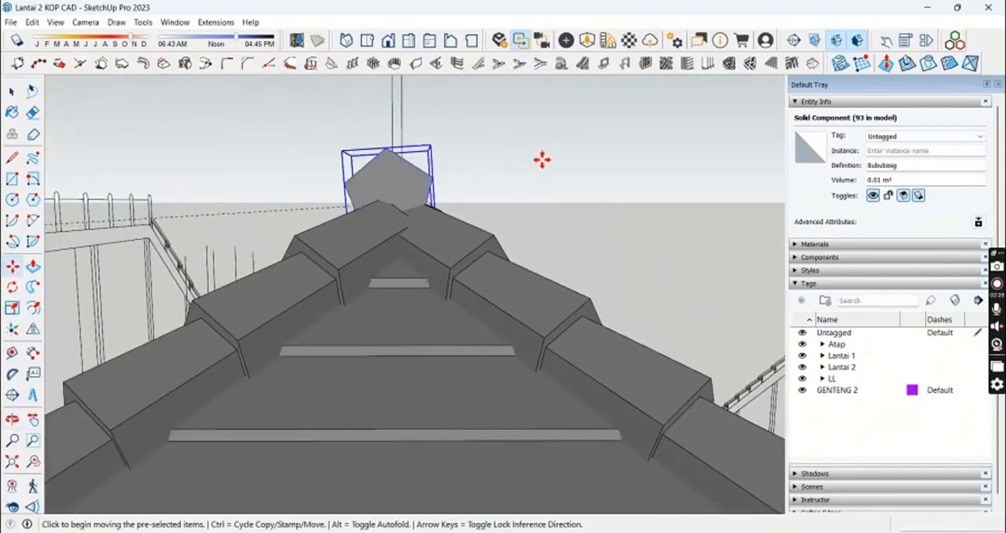
middle_drag(542, 159, 570, 150)
click(571, 150)
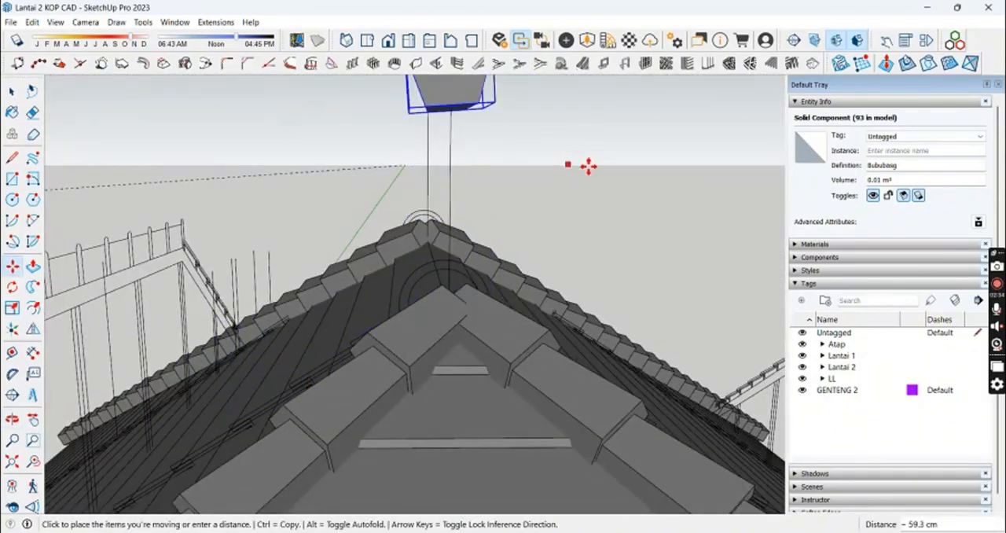
click(451, 149)
middle_drag(450, 149, 370, 251)
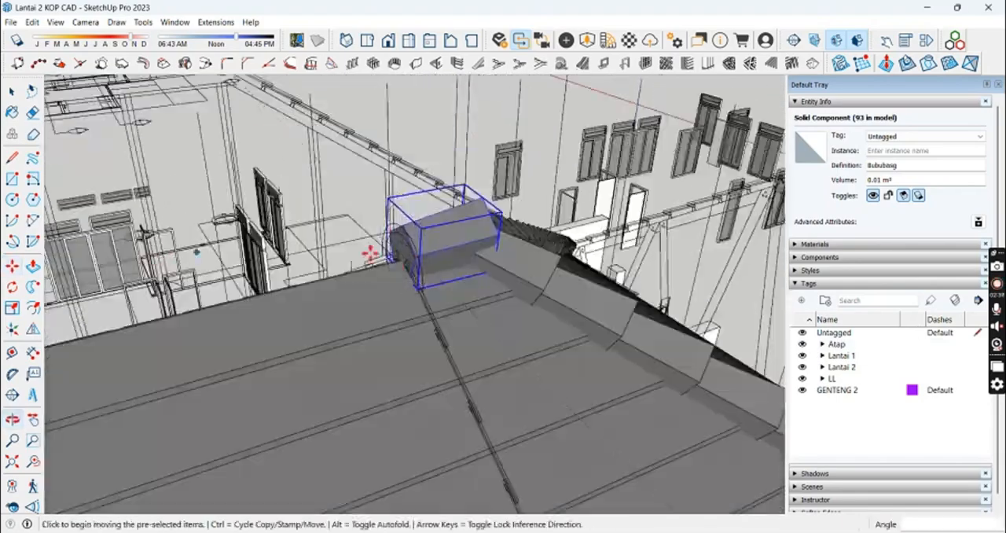
Step: Copy the ridge tile about 22.4 cm along the ridge so the copy overlaps the first tile
scroll(425, 271, up, 4)
click(581, 278)
key(ctrl)
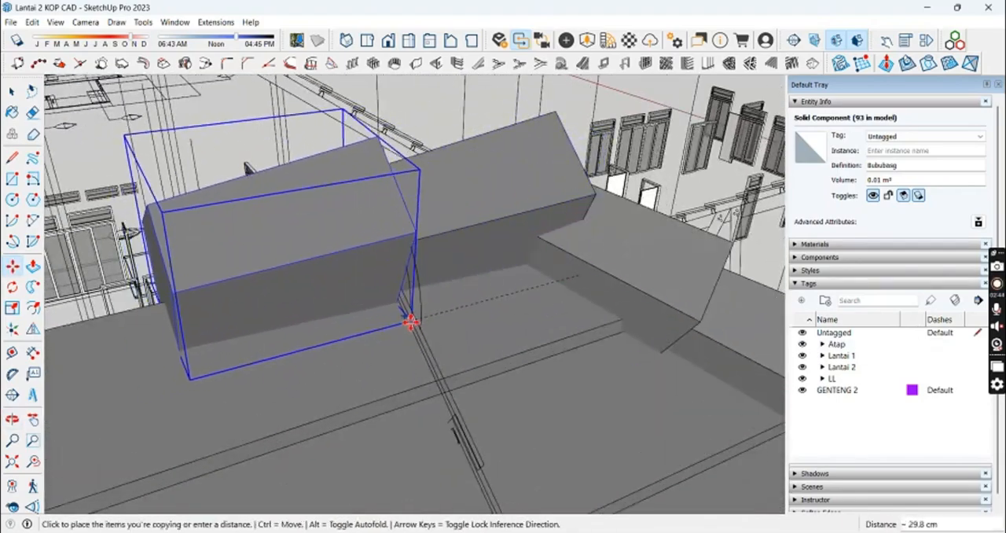
middle_drag(411, 321, 531, 234)
key(Escape)
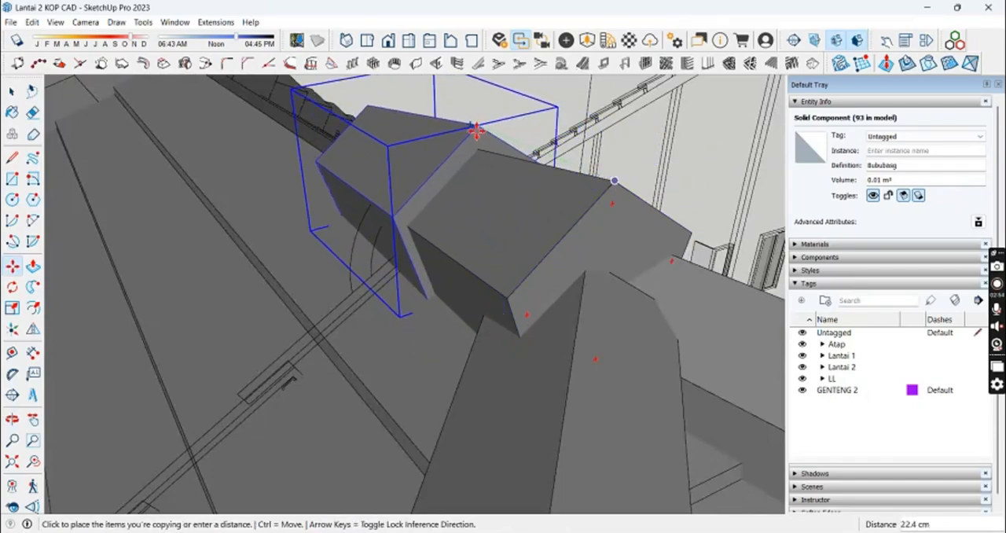
middle_drag(460, 113, 542, 117)
click(337, 220)
scroll(365, 206, down, 3)
key(space)
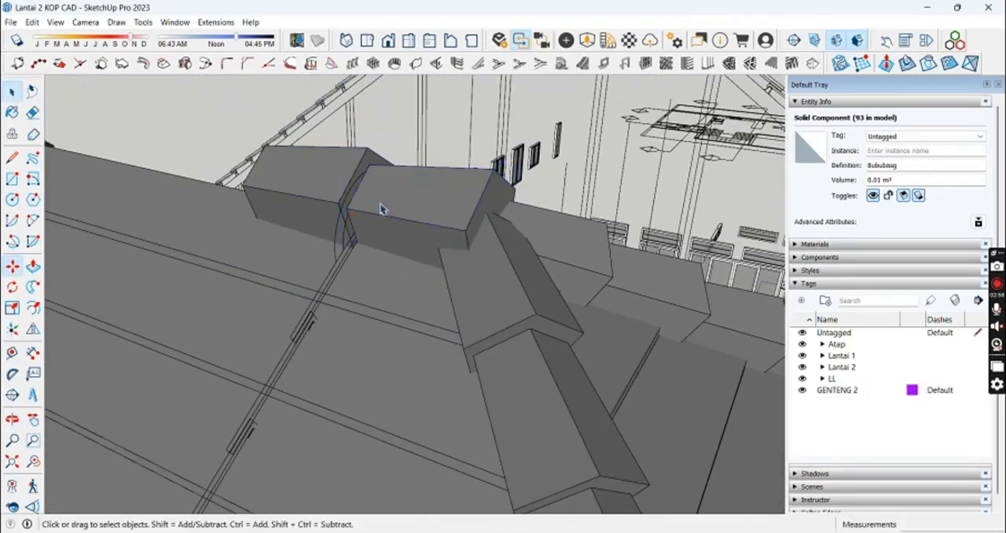
Step: Group the two overlapping ridge tiles and open the group for editing
shift+click(321, 171)
right_click(322, 171)
click(383, 283)
middle_drag(420, 227, 442, 233)
double_click(441, 233)
click(441, 234)
key(x)
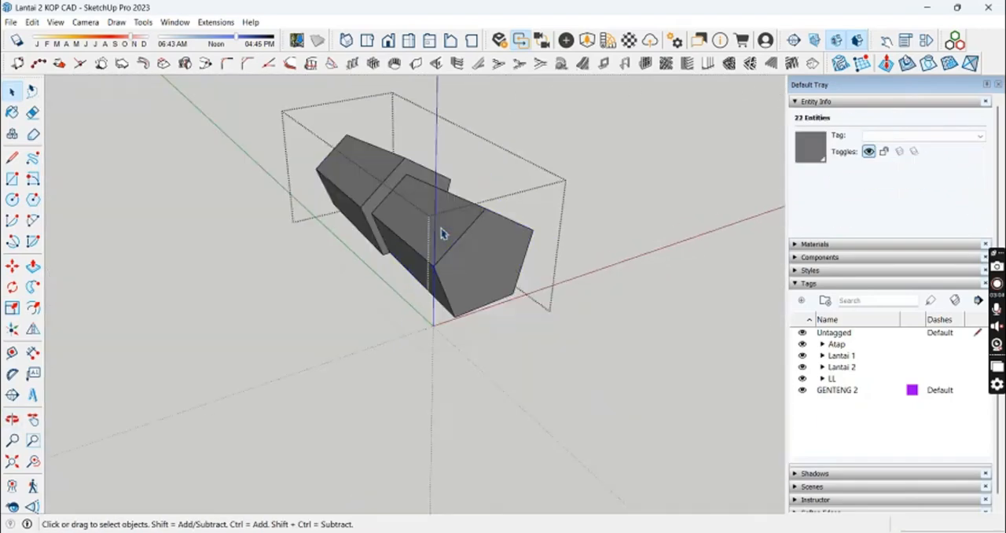
key(ctrl+z)
scroll(440, 235, up, 3)
double_click(420, 228)
Step: Copy the selected ridge tile by one tile spacing along the ridge and repeat the copy with x10
click(555, 309)
scroll(550, 299, up, 1)
click(386, 210)
text(m)
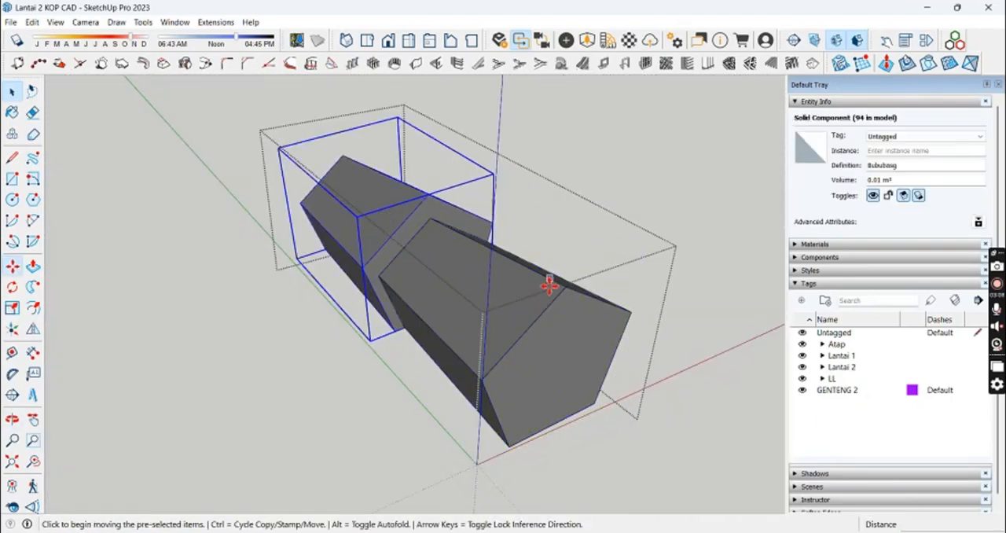
text(x10)
key(Return)
Step: Select the surplus ridge tiles beyond the end of the ridge and delete them
key(space)
scroll(412, 203, down, 3)
middle_drag(412, 205, 503, 267)
click(447, 268)
ctrl+click(369, 264)
ctrl+click(228, 246)
key(Delete)
middle_drag(691, 299, 354, 344)
click(377, 342)
Step: Examine the tiled ridge and hips, and the whole house from outside
scroll(519, 348, down, 6)
shift+middle_drag(518, 348, 374, 175)
scroll(374, 174, down, 3)
key(e)
middle_drag(451, 166, 597, 149)
key(space)
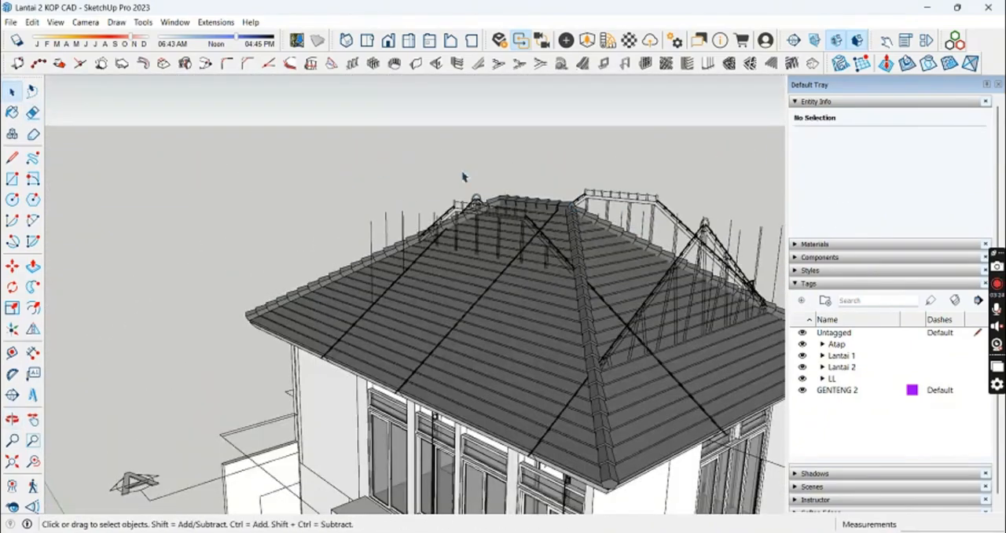
scroll(550, 328, down, 1)
mouse_move(552, 330)
middle_down()
mouse_move(349, 338)
mouse_move(225, 198)
mouse_move(483, 254)
middle_up()
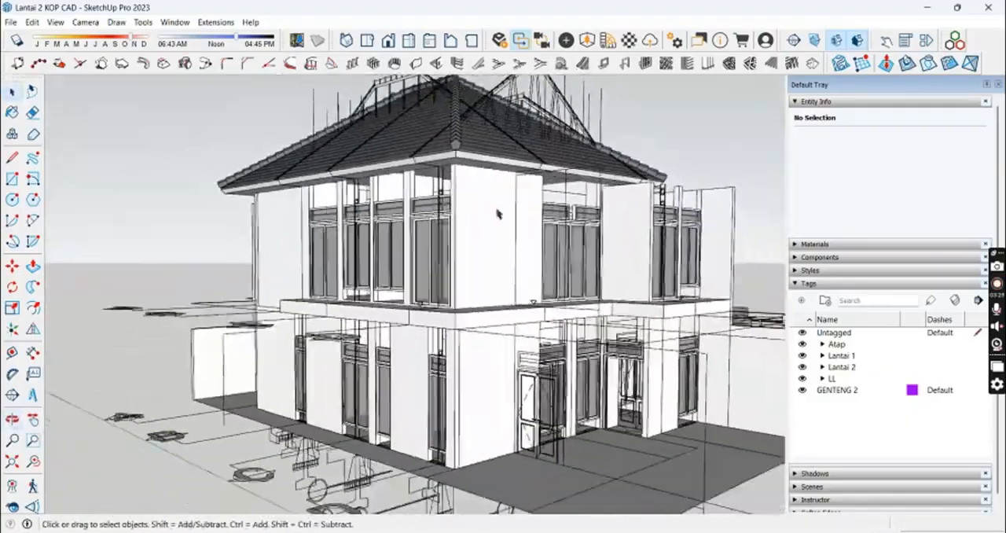
scroll(483, 254, up, 2)
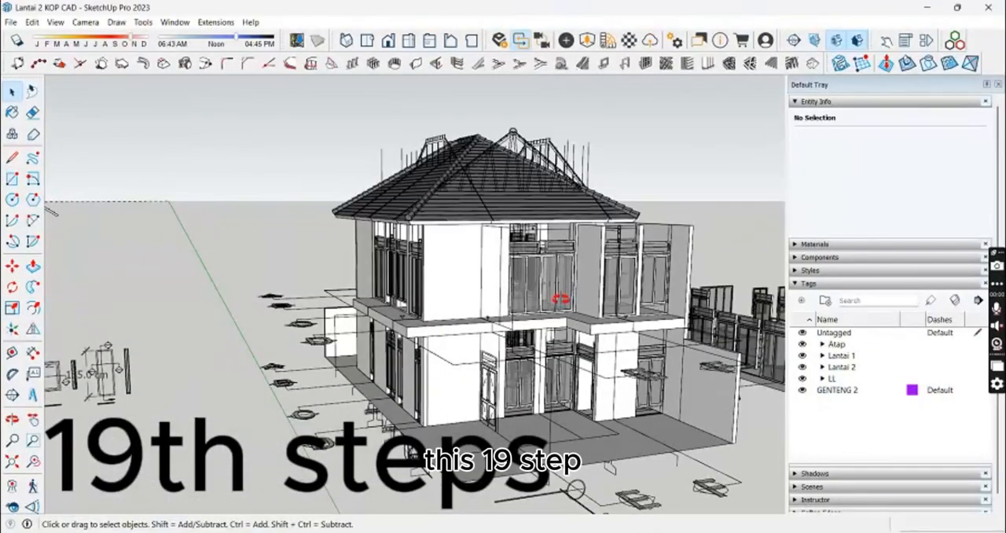
Step: Hide the LL tag folder and examine the house's facades, windows and floor slab edges
middle_drag(569, 306, 420, 368)
scroll(403, 163, up, 5)
middle_drag(451, 223, 652, 226)
middle_drag(431, 373, 373, 202)
scroll(392, 252, down, 3)
middle_drag(404, 275, 454, 247)
scroll(454, 246, down, 2)
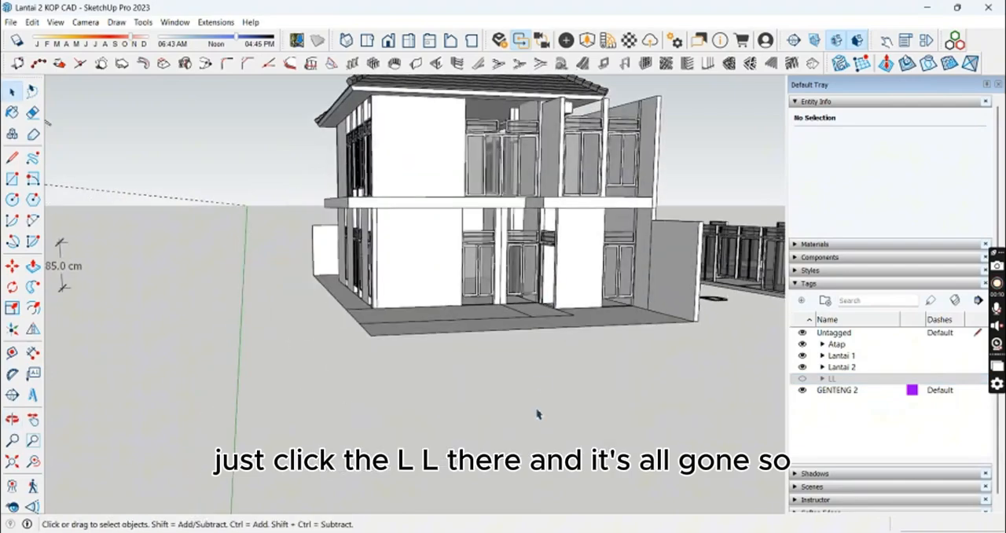
middle_drag(475, 229, 444, 267)
scroll(443, 269, up, 5)
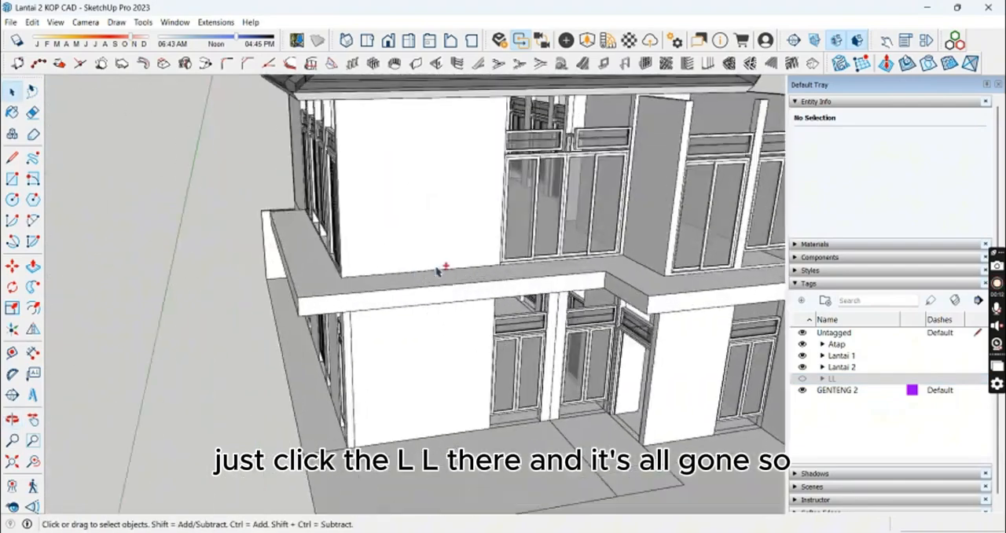
middle_drag(483, 374, 754, 361)
scroll(366, 346, up, 6)
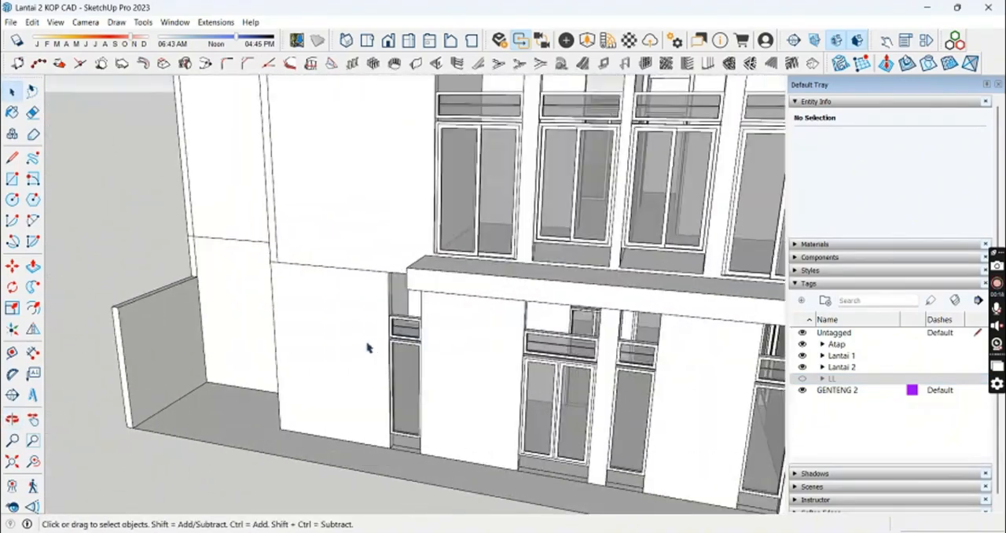
middle_drag(336, 271, 337, 222)
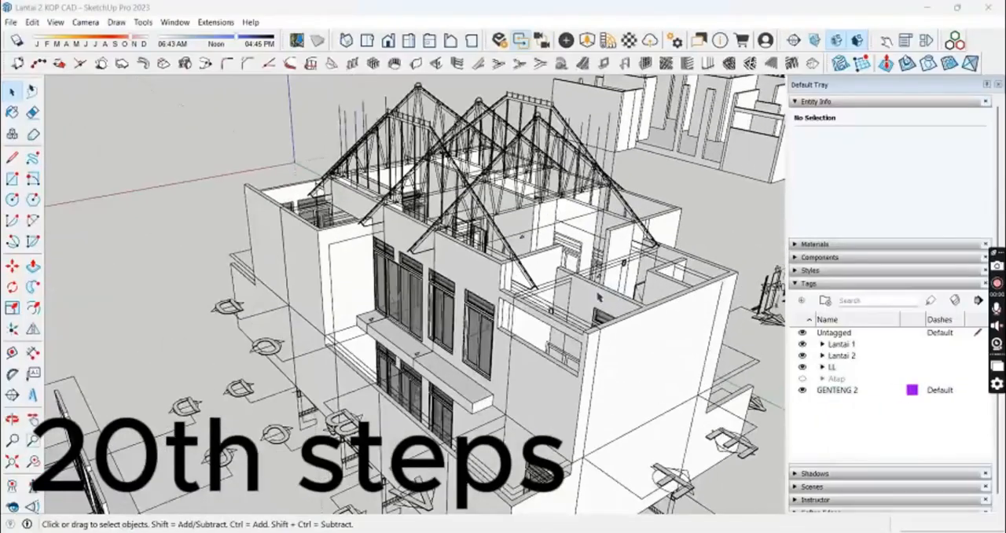
Step: Draw a 15 x 20 cm rectangle over the beam section on the upper-floor wall and extrude it about 82.1 cm
middle_drag(599, 298, 463, 276)
scroll(449, 275, up, 6)
double_click(653, 238)
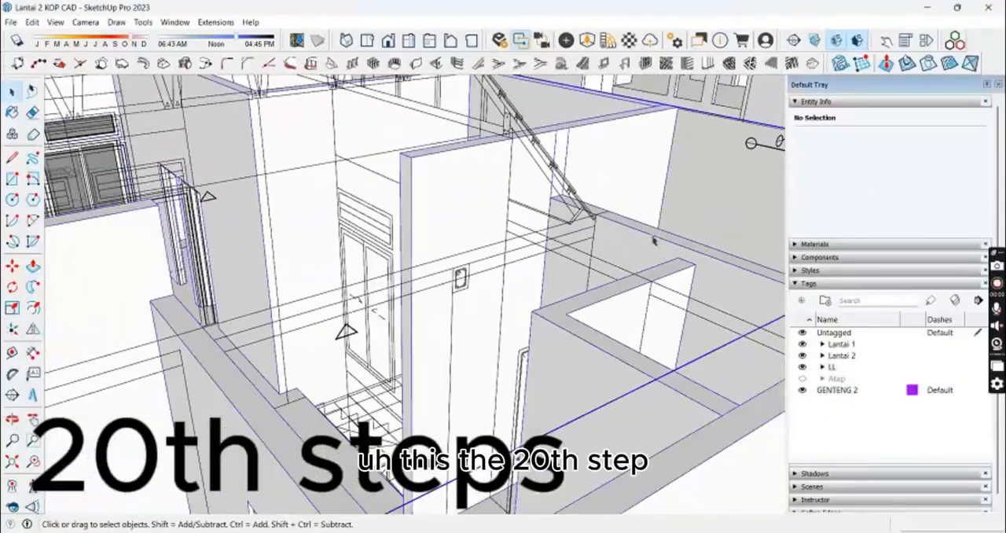
scroll(454, 280, up, 2)
scroll(455, 277, up, 3)
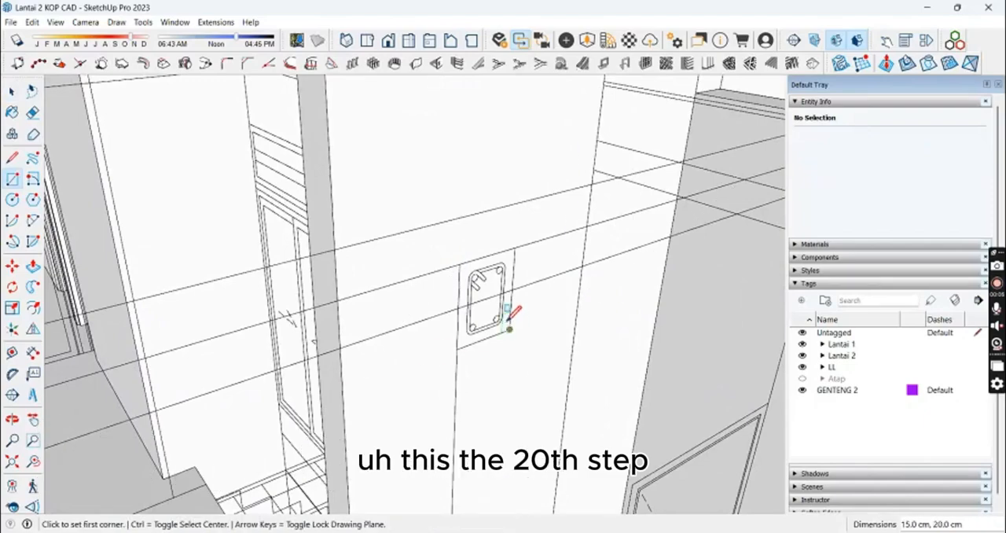
key(p)
scroll(487, 305, down, 1)
middle_drag(512, 330, 574, 372)
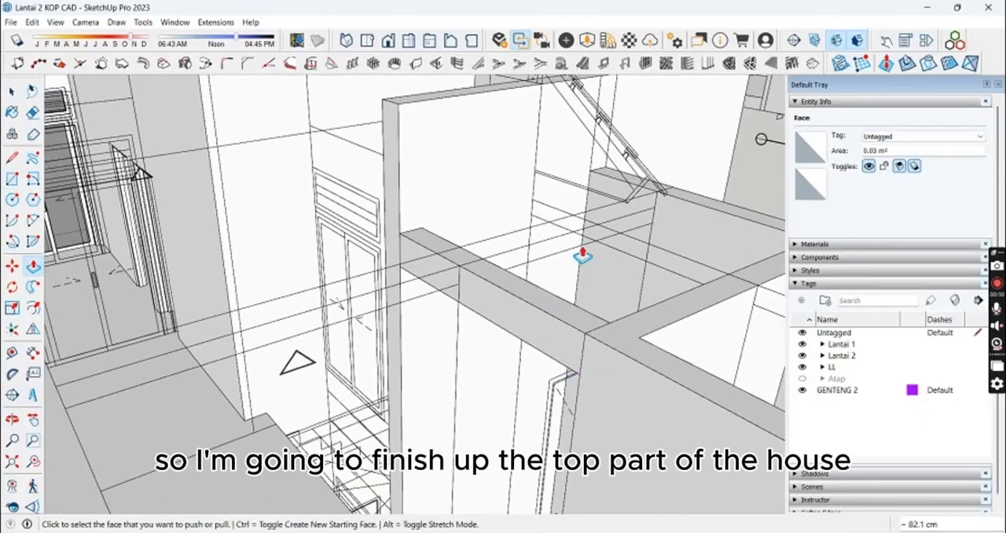
Step: Draw a rectangular strip between the upper-floor wall tops and copy it about 97.1 cm to the neighbouring opening
key(r)
middle_drag(583, 256, 495, 242)
scroll(646, 257, up, 1)
click(680, 233)
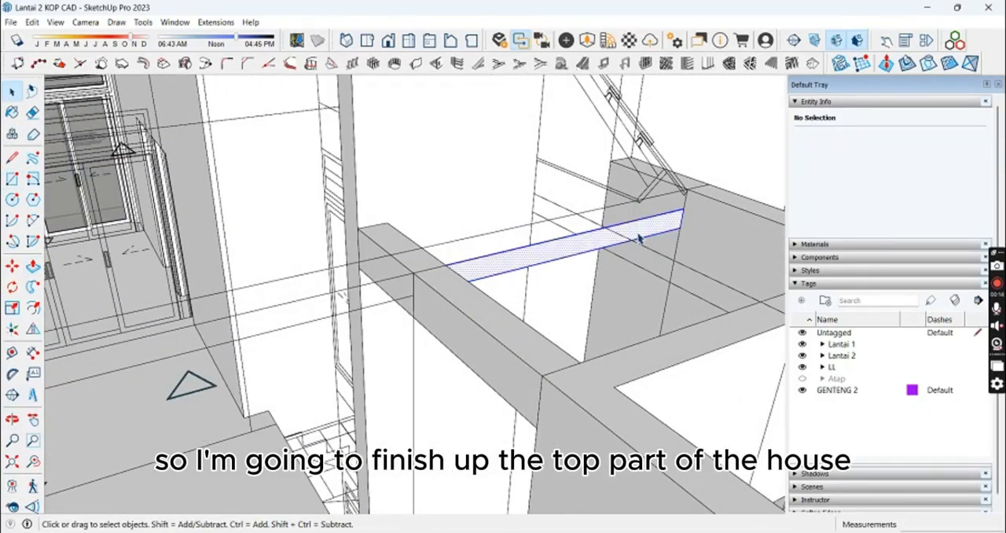
click(452, 266)
scroll(568, 333, down, 2)
key(ctrl)
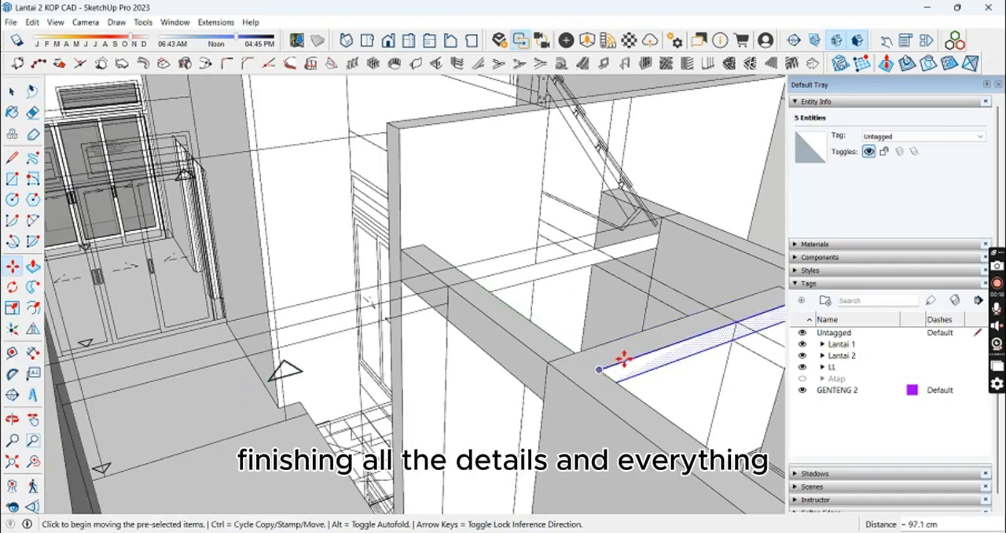
key(space)
Step: Extrude the copied strip 150 cm between the wall tops to form the flat roof slab
middle_drag(623, 359, 578, 304)
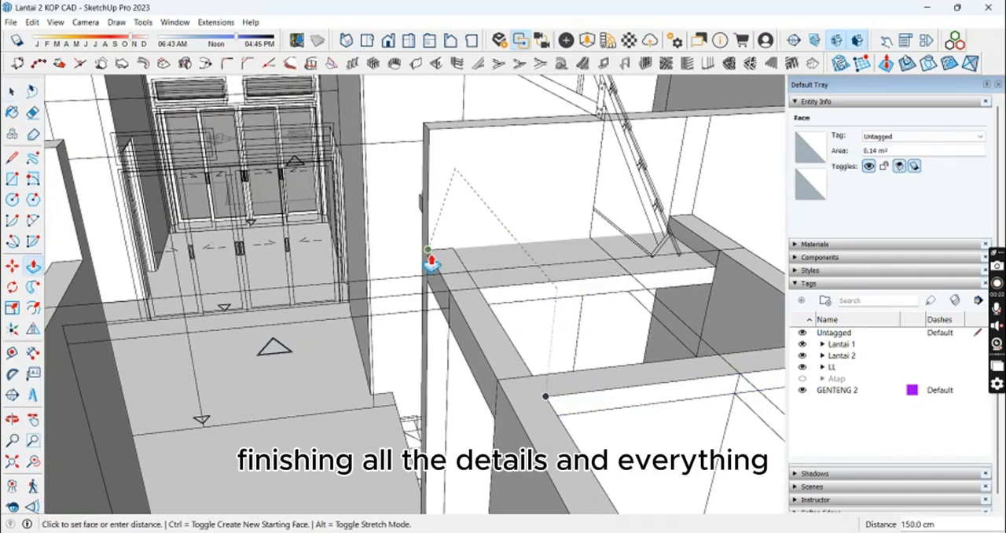
mouse_move(431, 262)
middle_down()
mouse_move(603, 262)
mouse_move(730, 359)
mouse_move(456, 242)
mouse_move(375, 297)
mouse_move(303, 248)
mouse_move(606, 322)
mouse_move(573, 291)
mouse_move(616, 247)
mouse_move(393, 262)
mouse_move(430, 339)
middle_up()
key(space)
mouse_move(338, 302)
middle_down()
mouse_move(537, 317)
mouse_move(752, 278)
mouse_move(704, 323)
mouse_move(522, 270)
mouse_move(202, 308)
mouse_move(264, 310)
mouse_move(217, 287)
mouse_move(399, 247)
mouse_move(424, 285)
mouse_move(529, 271)
middle_up()
Step: Push the wall top above the window down 10 cm and measure the wall's height
key(p)
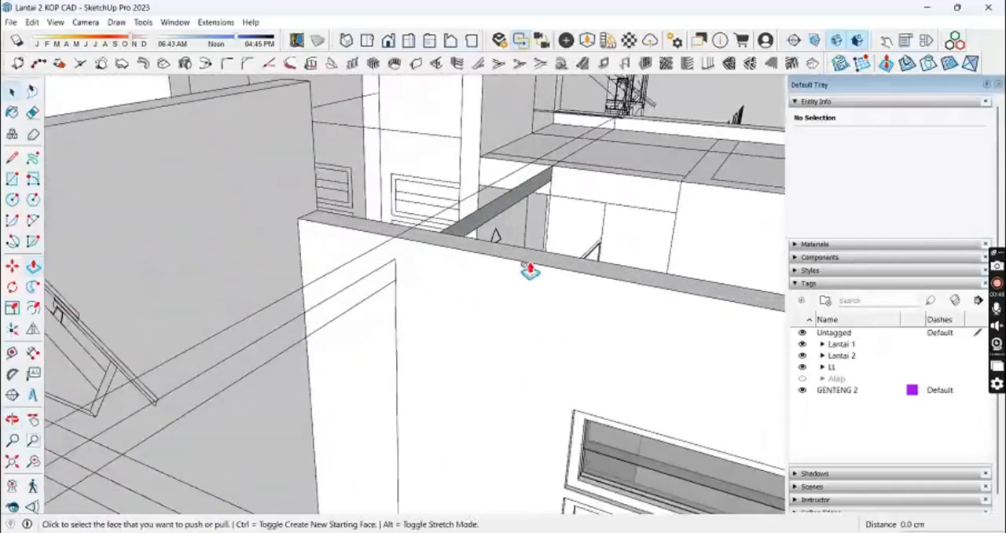
triple_click(505, 267)
click(503, 253)
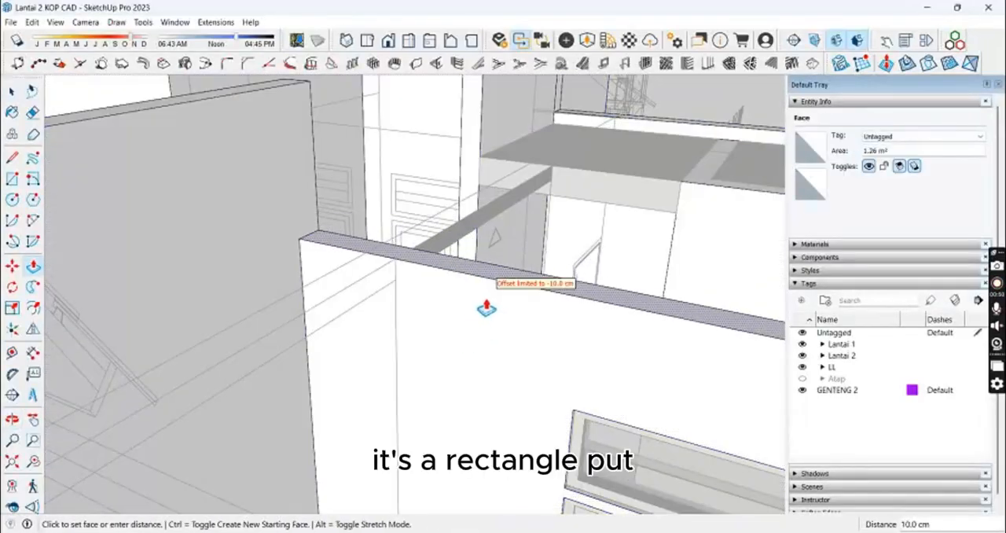
middle_drag(573, 338, 598, 355)
middle_drag(403, 271, 467, 299)
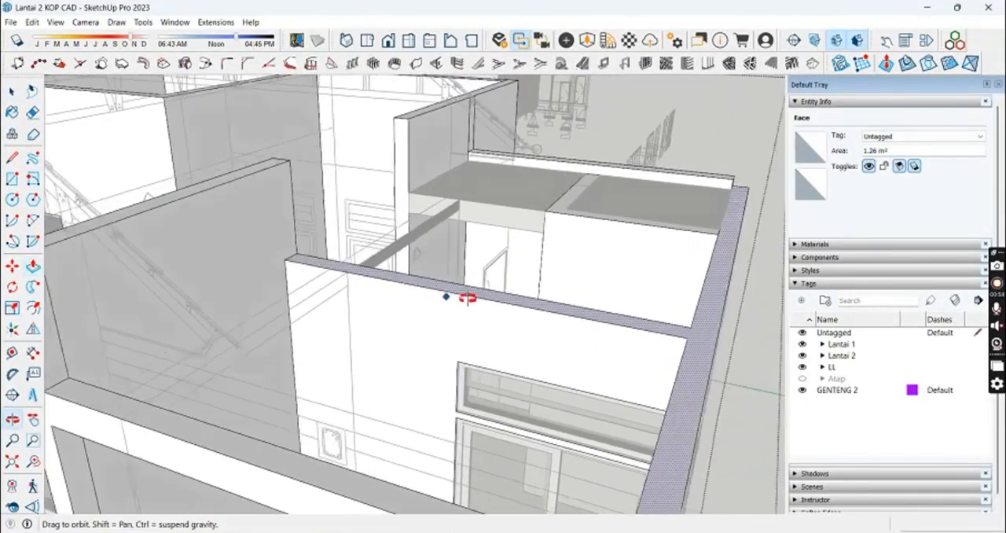
middle_drag(496, 385, 236, 404)
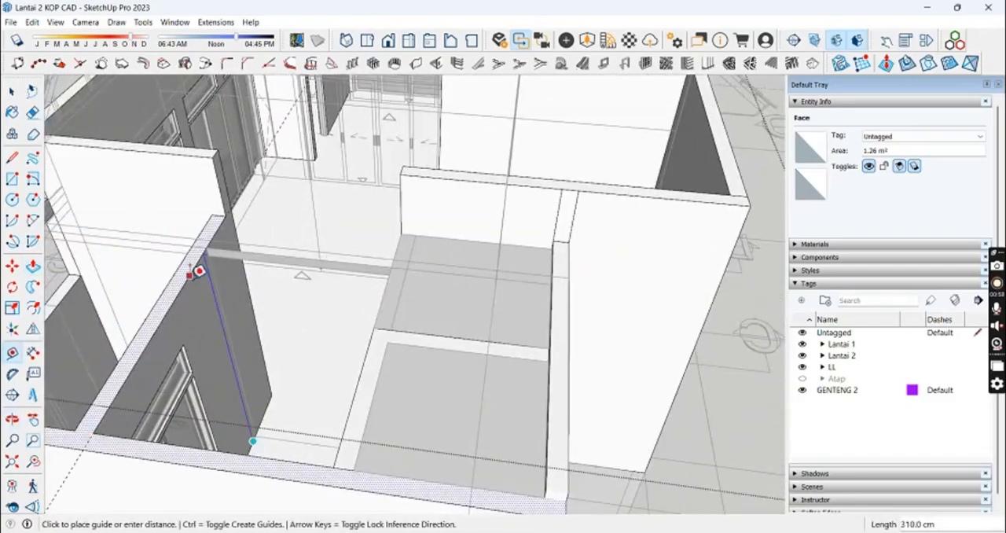
middle_drag(236, 297, 430, 300)
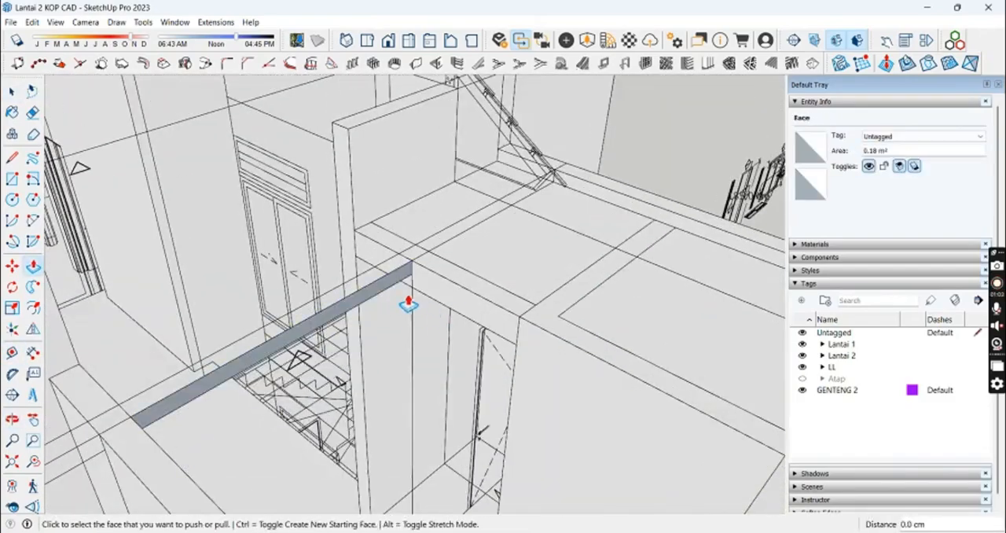
Step: Push/pull the side face of the narrow cross beam spanning the corridor between the upper-floor walls
click(408, 305)
middle_drag(449, 332, 681, 334)
middle_drag(397, 322, 503, 303)
click(507, 275)
scroll(419, 259, up, 2)
click(420, 256)
scroll(423, 262, up, 5)
Step: Draw a rectangle on the wall face beside the cross beam and push/pull it into a solid
key(r)
middle_drag(433, 317, 566, 315)
key(p)
click(399, 287)
click(539, 221)
middle_drag(519, 228, 448, 301)
Step: Draw another rectangle on the adjoining wall top and extrude it to continue the concrete beam
key(space)
key(r)
click(355, 260)
key(p)
click(661, 248)
click(629, 162)
middle_drag(628, 162, 586, 287)
Step: Draw a small beam-section rectangle at the inner wall edge and extrude it across the opening as a beam
key(r)
scroll(564, 298, up, 3)
click(561, 324)
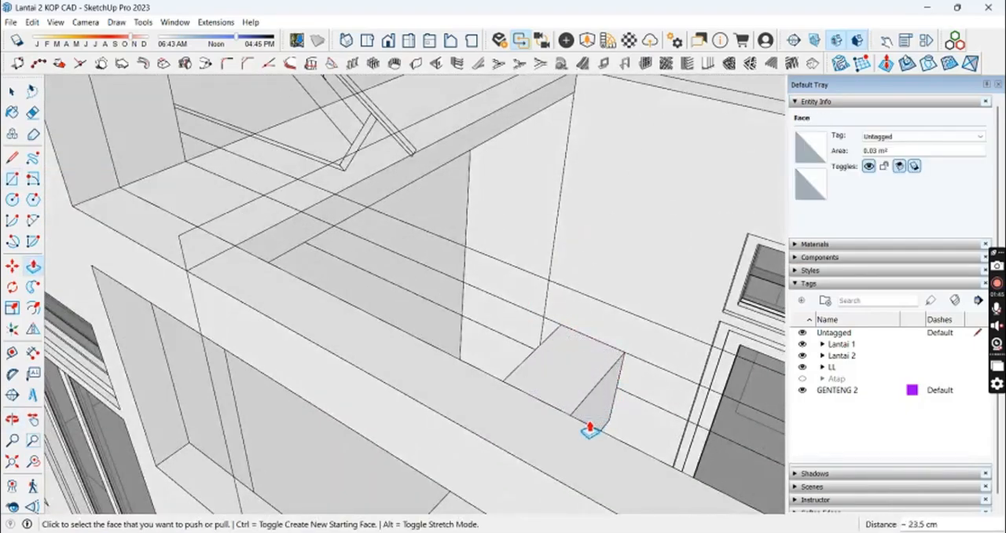
middle_drag(590, 428, 739, 379)
click(755, 378)
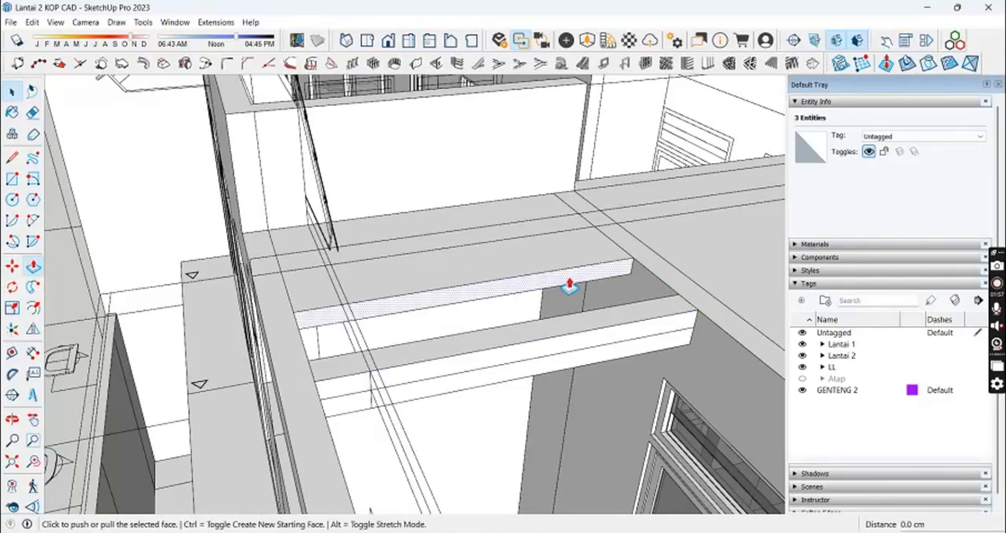
Step: Extend the flat roof slab's front face over the remaining opening and erase leftover edges on its surface
mouse_move(576, 353)
middle_down()
mouse_move(456, 370)
mouse_move(285, 172)
middle_up()
click(455, 371)
key(e)
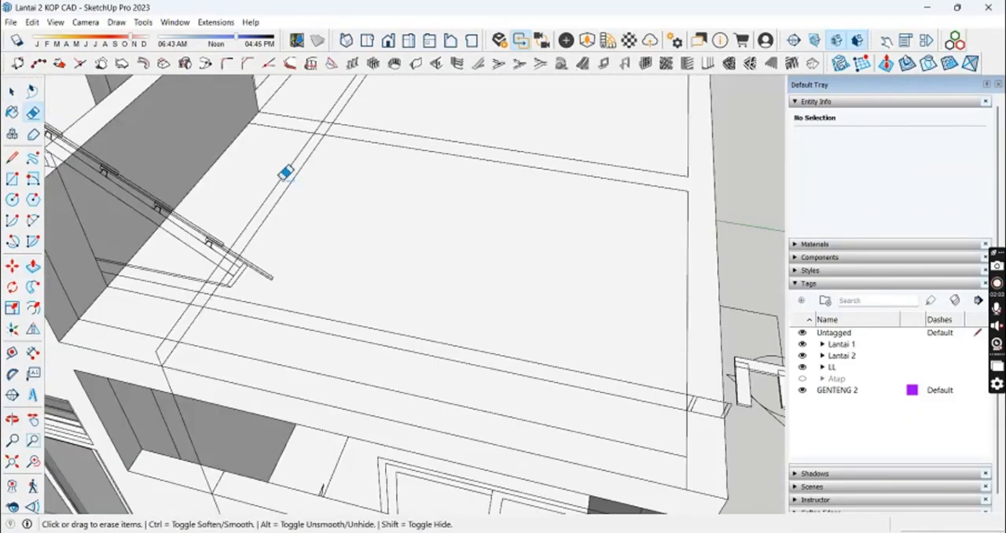
click(350, 290)
scroll(350, 290, down, 4)
middle_drag(350, 290, 563, 280)
Step: Open the Dinding Lantai 2 wall group and draw a line separating the outer wall's top strip at the corner
double_click(565, 245)
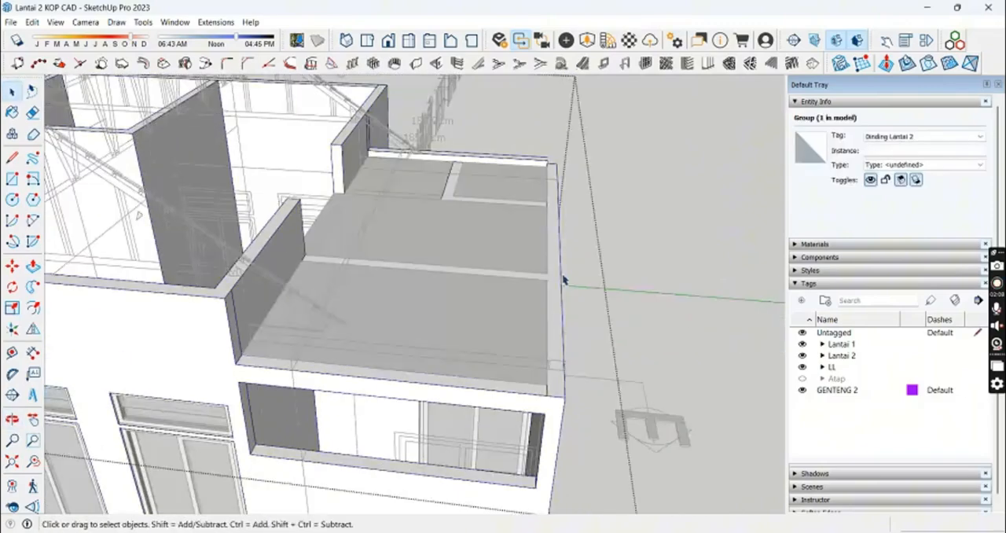
scroll(555, 259, up, 1)
click(555, 258)
scroll(555, 255, up, 2)
key(l)
click(542, 297)
click(543, 310)
Step: Push/pull the outer wall's separated top strip by 10 cm to form an edge along the flat roof
key(space)
click(568, 249)
key(p)
click(568, 250)
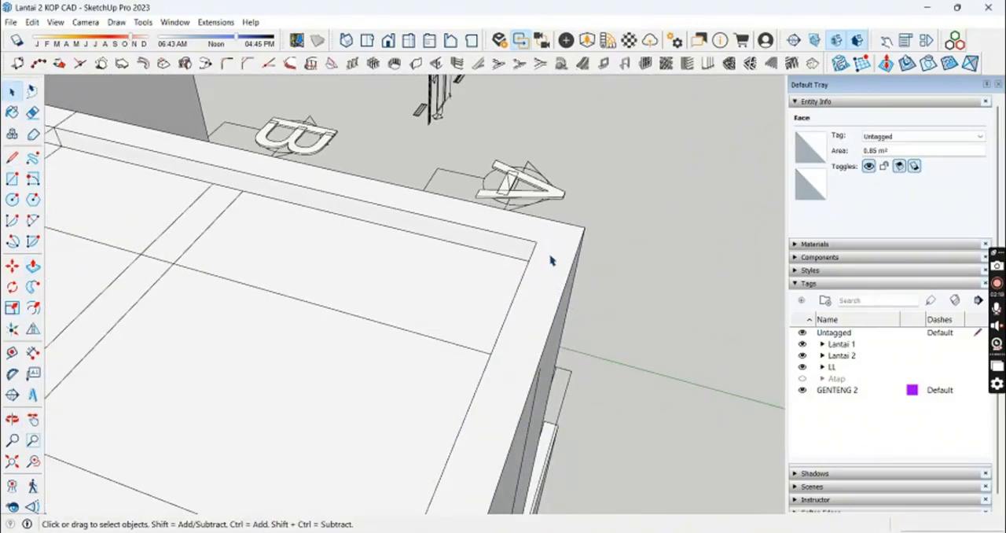
scroll(551, 260, down, 3)
click(551, 260)
Step: Select the complete flat roof slab beside the upper-floor walls and make it a group
mouse_move(551, 260)
middle_down()
mouse_move(280, 279)
mouse_move(438, 240)
mouse_move(372, 267)
mouse_move(393, 285)
mouse_move(363, 340)
middle_up()
click(437, 240)
scroll(438, 240, down, 3)
key(e)
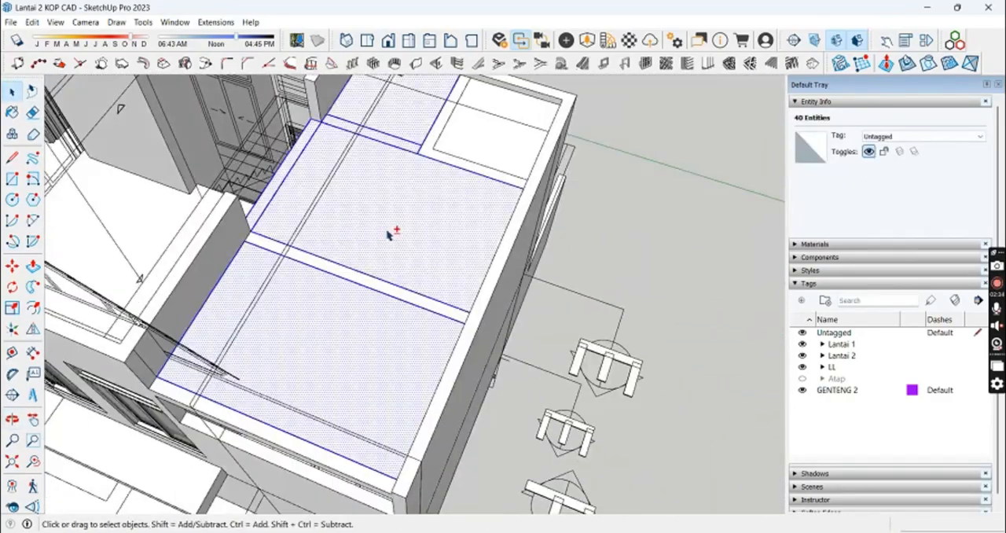
shift+middle_drag(386, 234, 409, 368)
shift+double_click(493, 269)
click(455, 438)
middle_drag(455, 438, 487, 262)
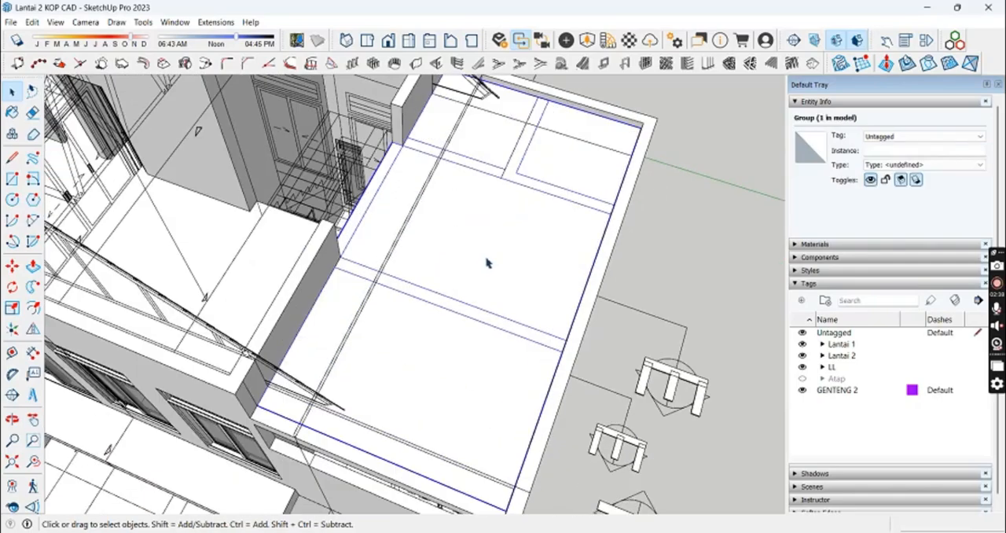
Step: Assign the flat roof group to the Atap tag and turn the Atap tag's visibility on
click(923, 136)
scroll(937, 211, down, 2)
click(936, 211)
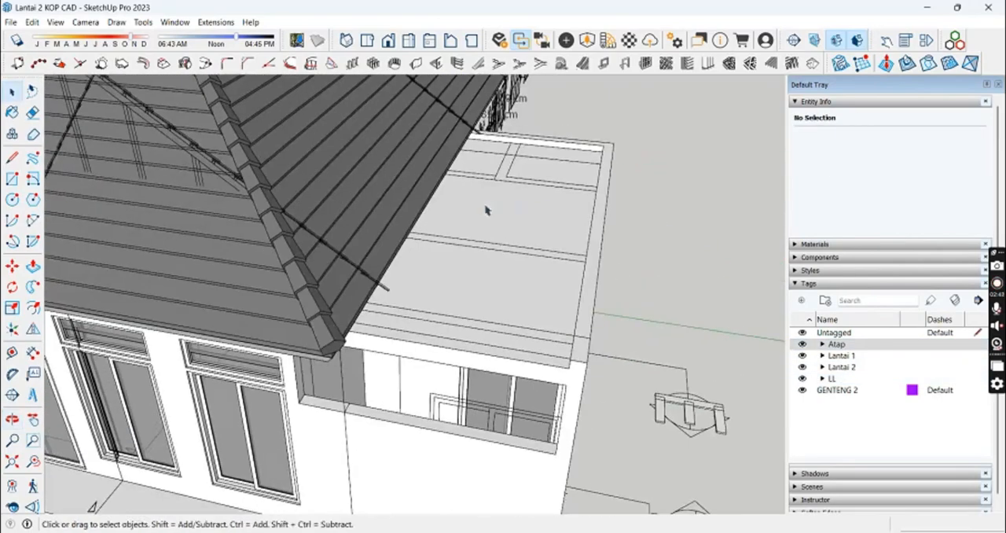
middle_drag(486, 210, 484, 202)
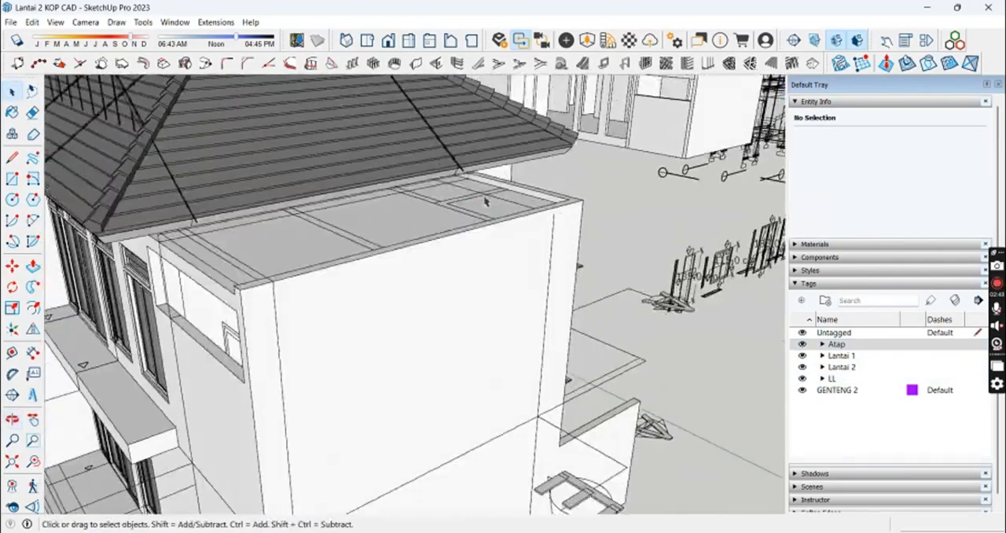
Step: Hide the LL tag to examine how the flat roof meets the tiled roof, and show the tag again
click(802, 378)
scroll(458, 281, up, 3)
middle_drag(452, 236, 490, 246)
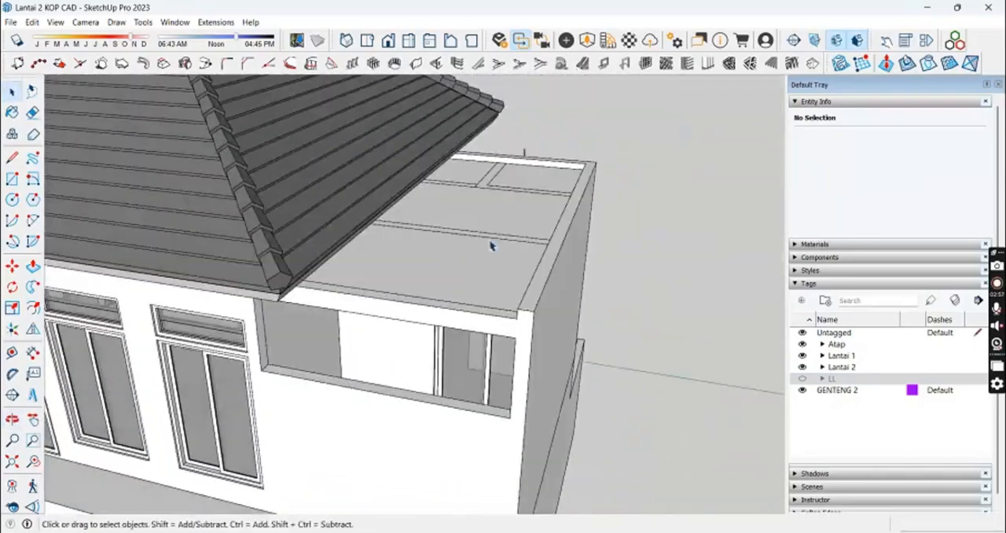
scroll(661, 287, down, 6)
middle_drag(661, 288, 424, 243)
scroll(598, 267, up, 4)
click(802, 378)
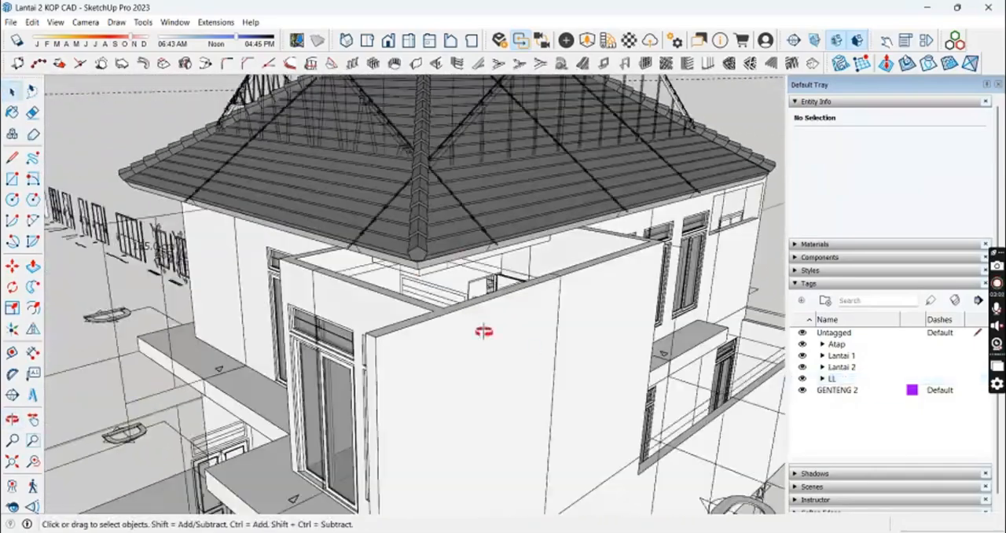
Step: Draw a 177.5 by 10 cm rectangle on the inner wall of the roofless front upper-floor area as a slab section
middle_drag(482, 330, 456, 256)
scroll(456, 257, up, 4)
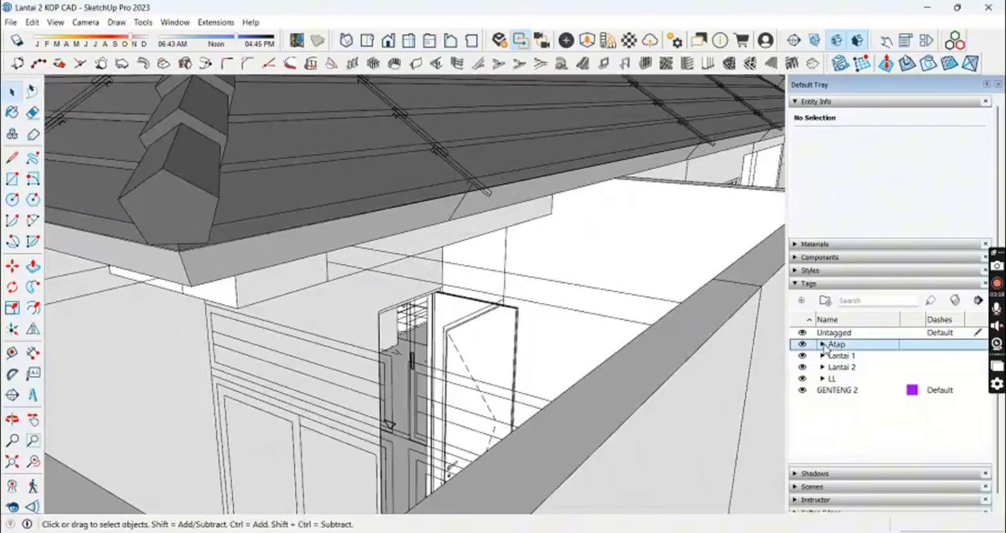
scroll(730, 283, down, 5)
middle_drag(730, 283, 592, 329)
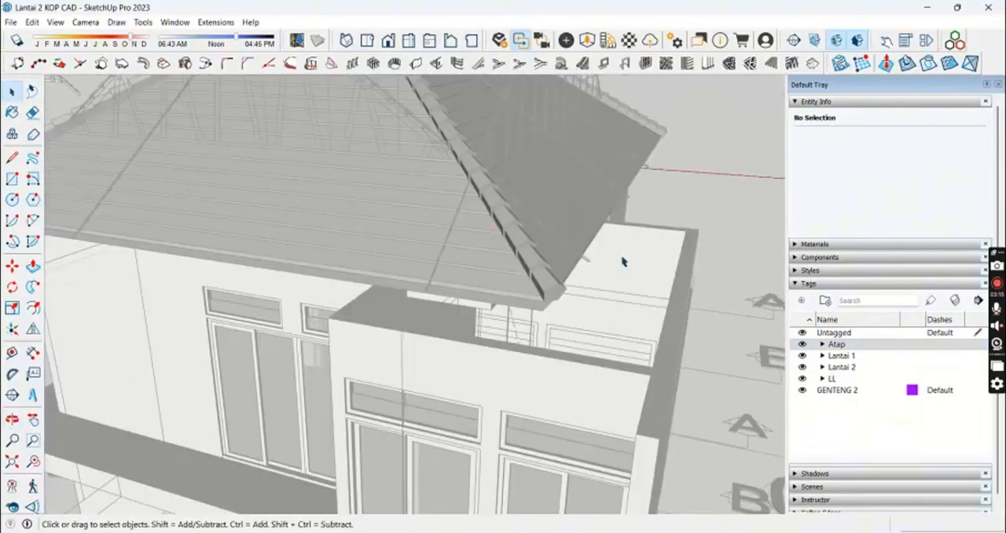
middle_drag(623, 260, 469, 233)
scroll(469, 233, up, 4)
scroll(447, 227, up, 3)
scroll(515, 258, down, 3)
middle_drag(515, 257, 604, 254)
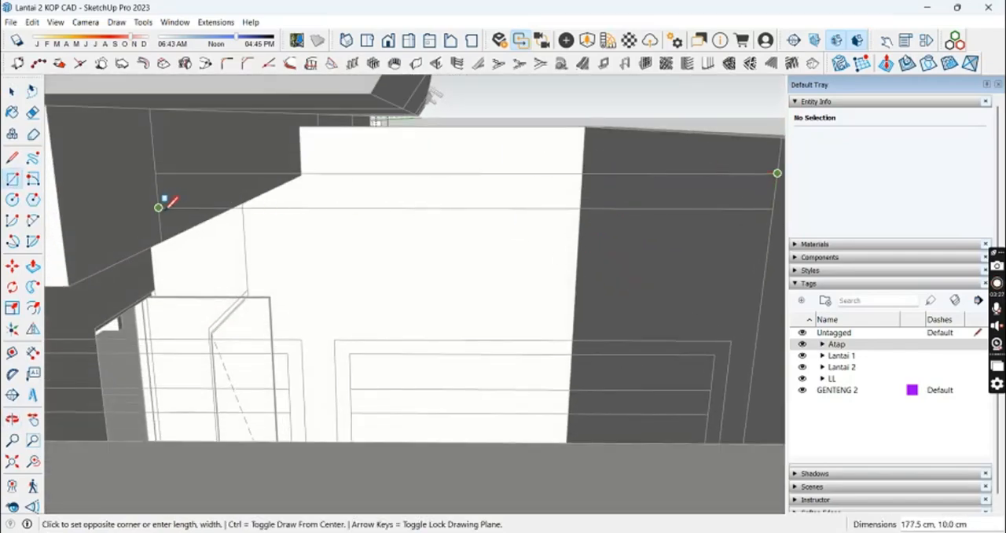
click(158, 207)
Step: Push/pull the slab section across the roofless front area to form a flat roof slab
key(p)
click(433, 193)
scroll(393, 200, down, 3)
middle_drag(433, 194, 561, 275)
click(626, 197)
click(516, 272)
click(233, 302)
Step: Draw a second rectangle at the remaining gap of the front slab and extrude it to complete the flat roof
key(r)
scroll(215, 310, up, 3)
click(200, 283)
scroll(192, 312, down, 3)
click(563, 240)
key(p)
click(613, 257)
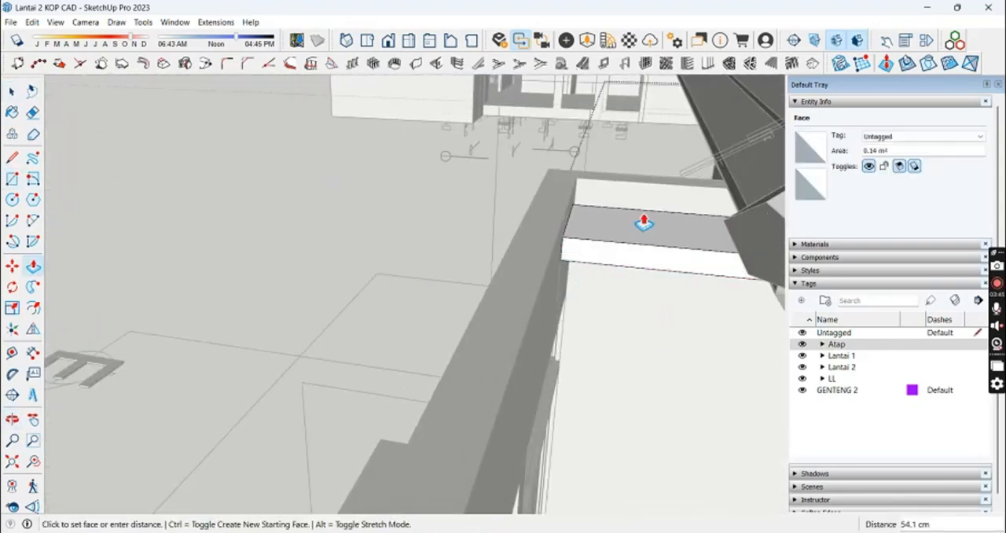
middle_drag(607, 193, 413, 363)
middle_drag(551, 402, 689, 358)
key(space)
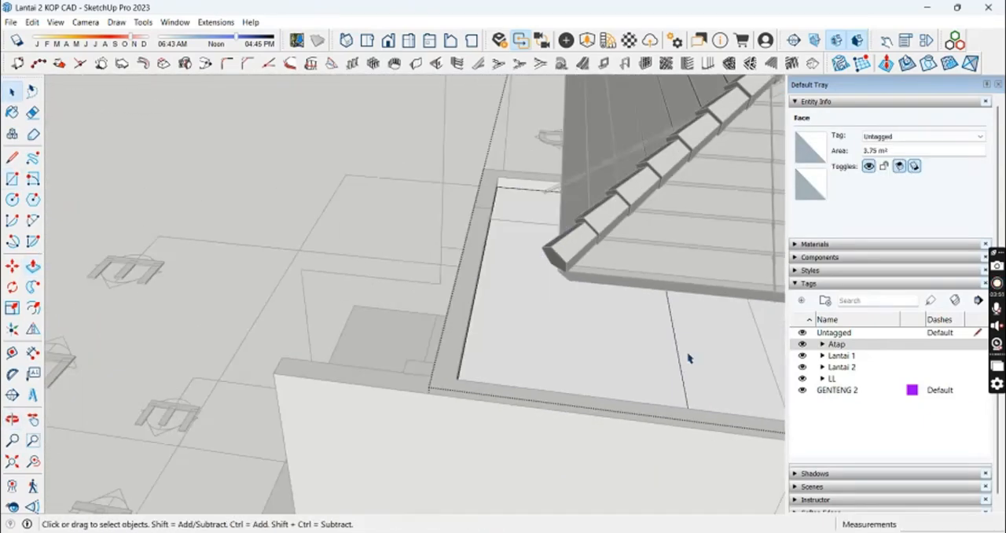
right_click(692, 348)
click(731, 204)
middle_drag(731, 208, 548, 315)
Step: Examine the finished roofs from several sides, toggling the Atap tag and hiding the LL tag
click(608, 223)
scroll(580, 281, up, 4)
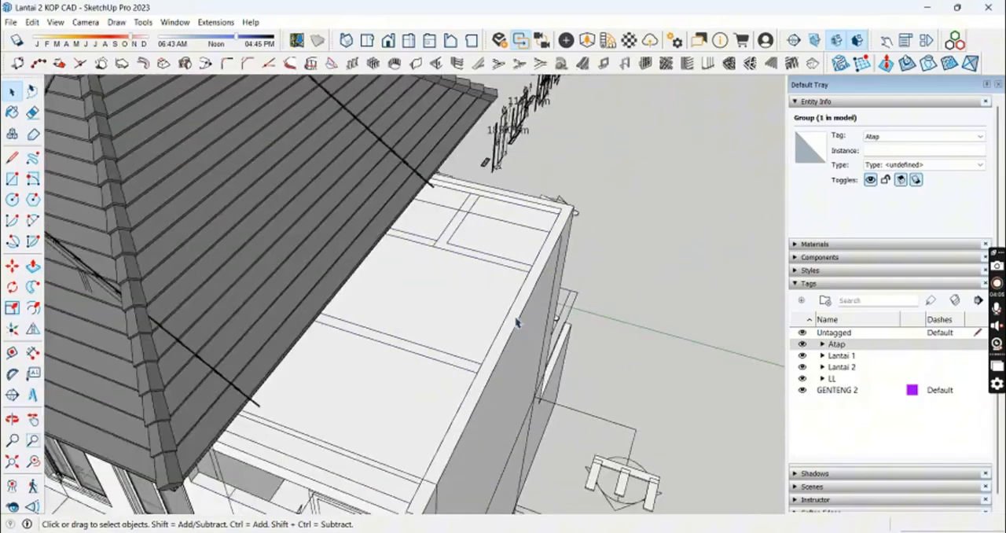
scroll(516, 321, down, 4)
middle_drag(573, 370, 472, 317)
click(534, 325)
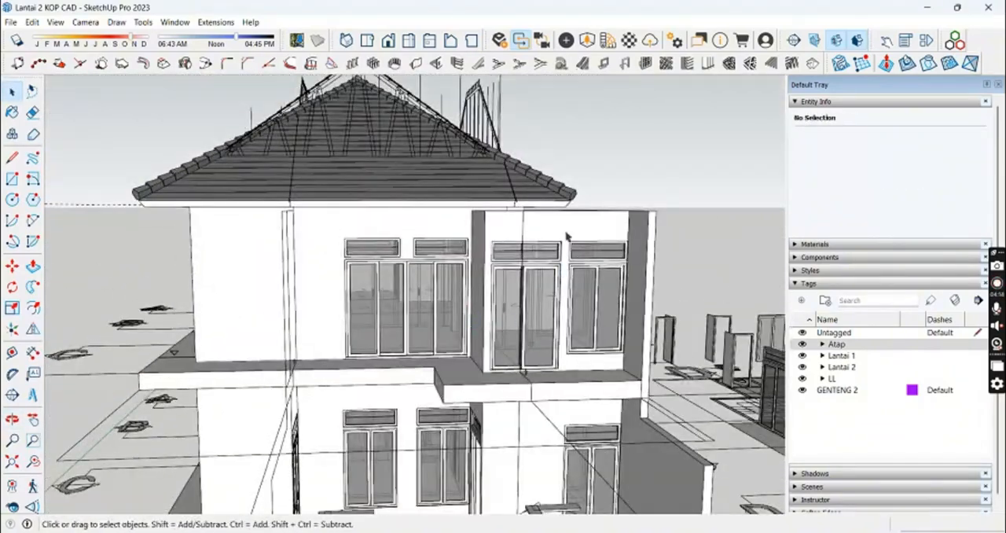
middle_drag(566, 236, 621, 241)
click(802, 344)
middle_drag(525, 323, 463, 332)
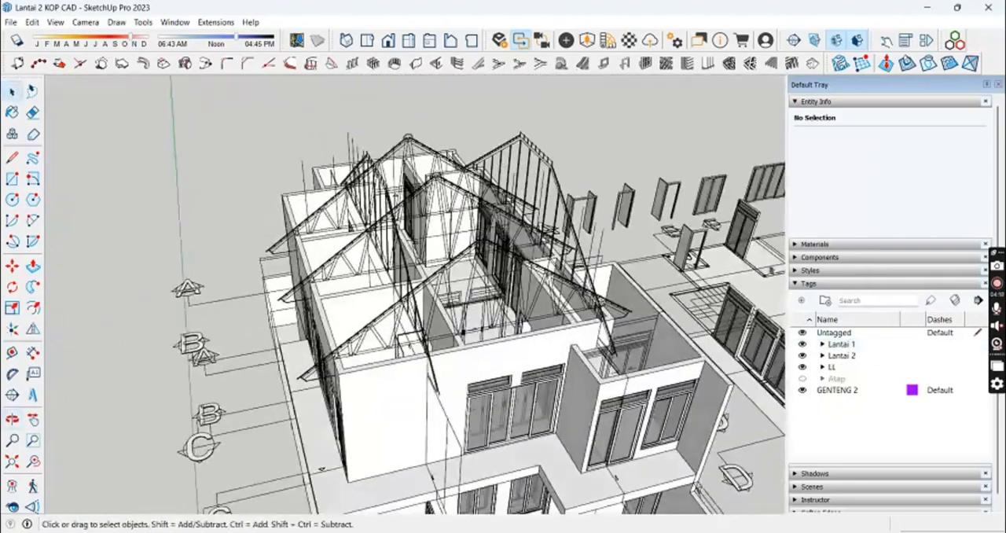
middle_drag(659, 417, 588, 301)
scroll(588, 301, down, 3)
click(802, 379)
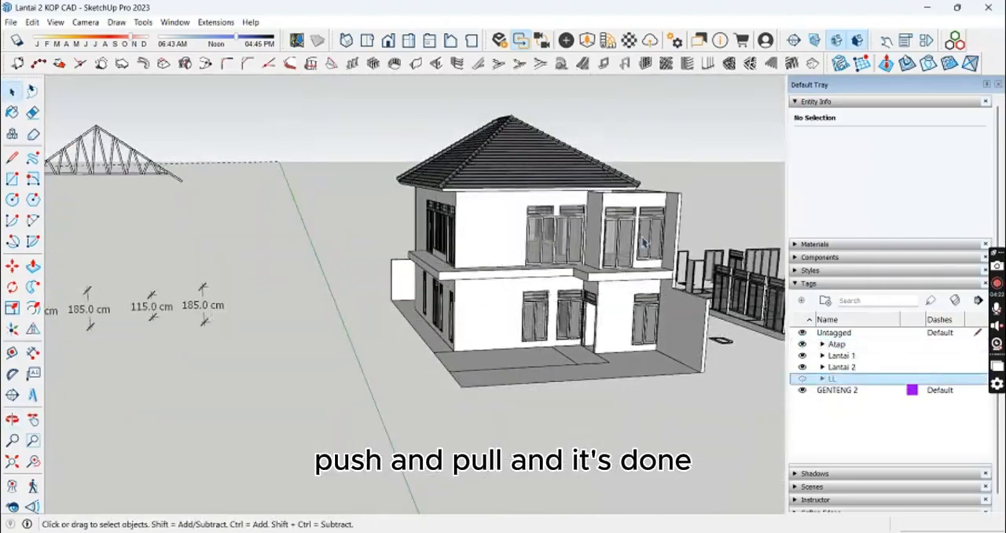
middle_drag(644, 251, 606, 291)
scroll(553, 284, up, 3)
middle_drag(605, 248, 480, 239)
Step: Hide the Atap tag to examine the upper-floor walls from all around, and show the Atap and LL tags again
click(802, 345)
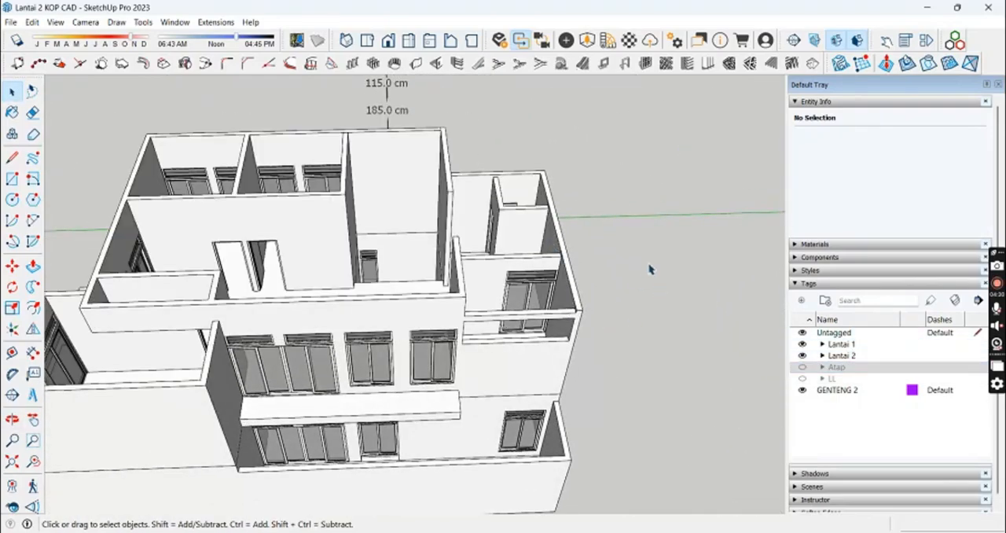
scroll(527, 297, up, 4)
mouse_move(649, 270)
middle_down()
mouse_move(543, 299)
mouse_move(338, 325)
mouse_move(449, 317)
mouse_move(507, 332)
middle_up()
scroll(337, 325, up, 2)
scroll(511, 315, down, 3)
mouse_move(260, 263)
middle_down()
mouse_move(444, 262)
mouse_move(448, 353)
mouse_move(747, 377)
middle_up()
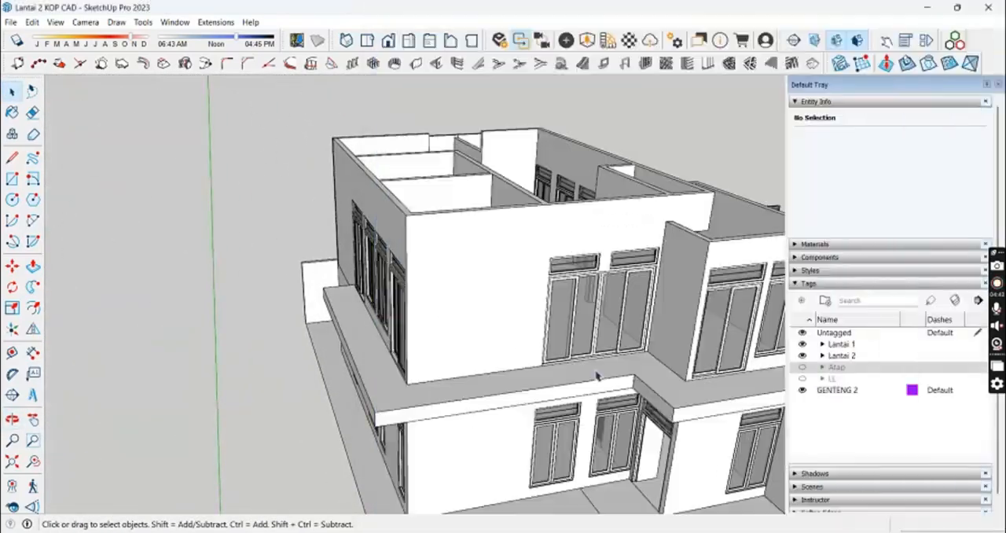
middle_drag(597, 375, 510, 416)
click(802, 367)
click(802, 378)
mouse_move(536, 328)
middle_down()
mouse_move(574, 227)
mouse_move(522, 287)
middle_up()
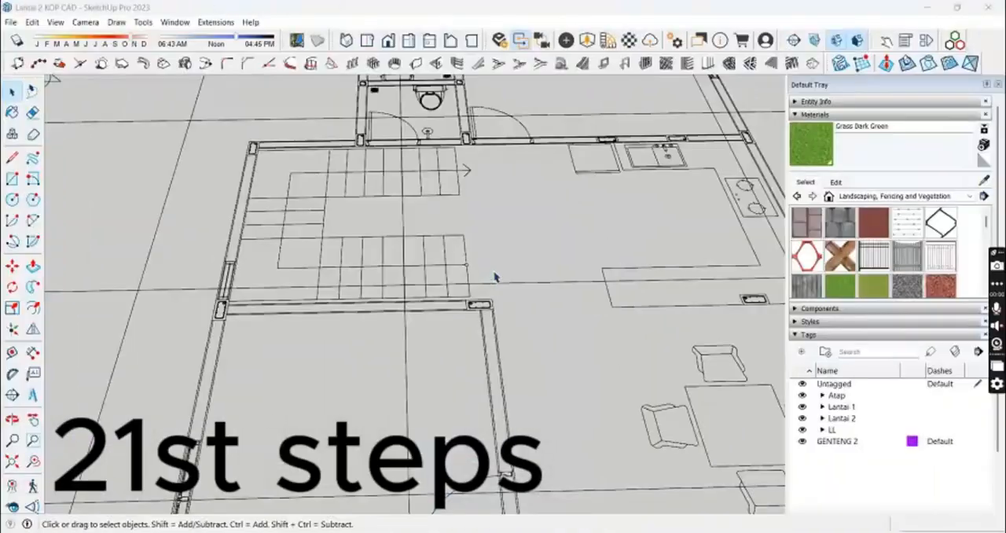
Step: Draw a tread-sized rectangle at the start of the lower stair flight on the plan and extrude it 19 cm
middle_drag(495, 279, 525, 312)
scroll(527, 308, up, 4)
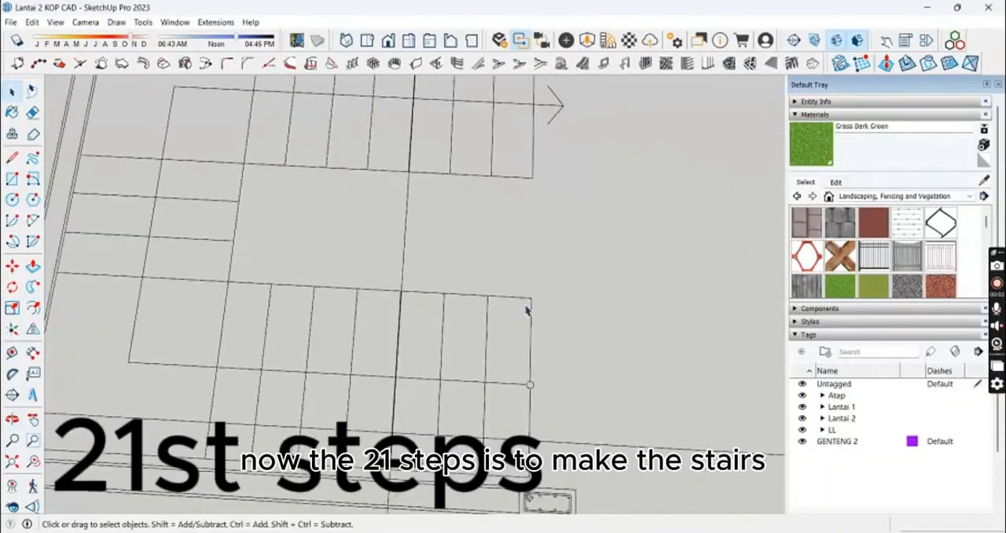
scroll(531, 301, down, 2)
key(r)
scroll(536, 283, up, 2)
click(537, 268)
click(496, 415)
middle_drag(515, 346, 569, 271)
key(p)
click(539, 336)
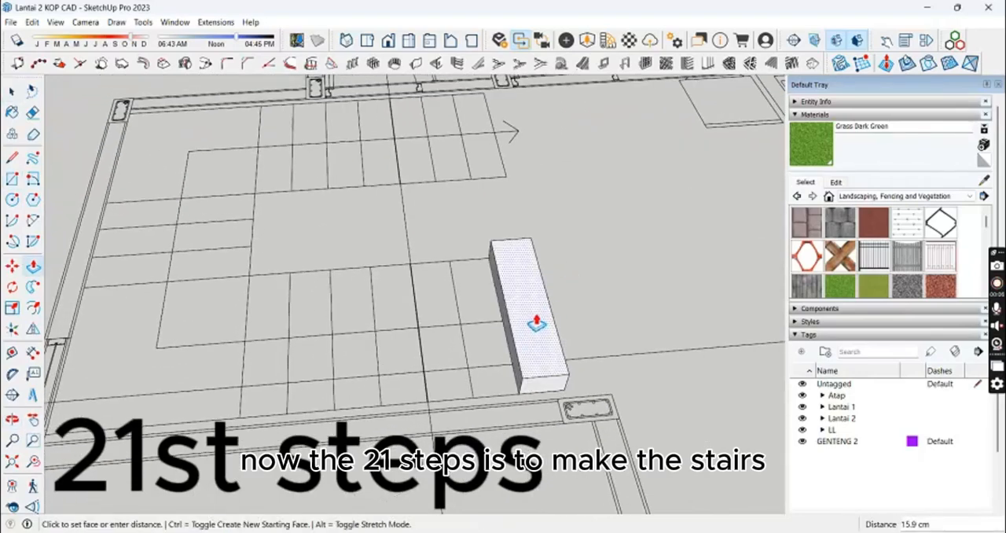
text(19)
key(Return)
Step: Draw a diagonal across the step block's end face and remove the half of the block below it
key(space)
click(542, 316)
triple_click(544, 319)
middle_drag(544, 340, 514, 311)
scroll(562, 380, up, 2)
key(l)
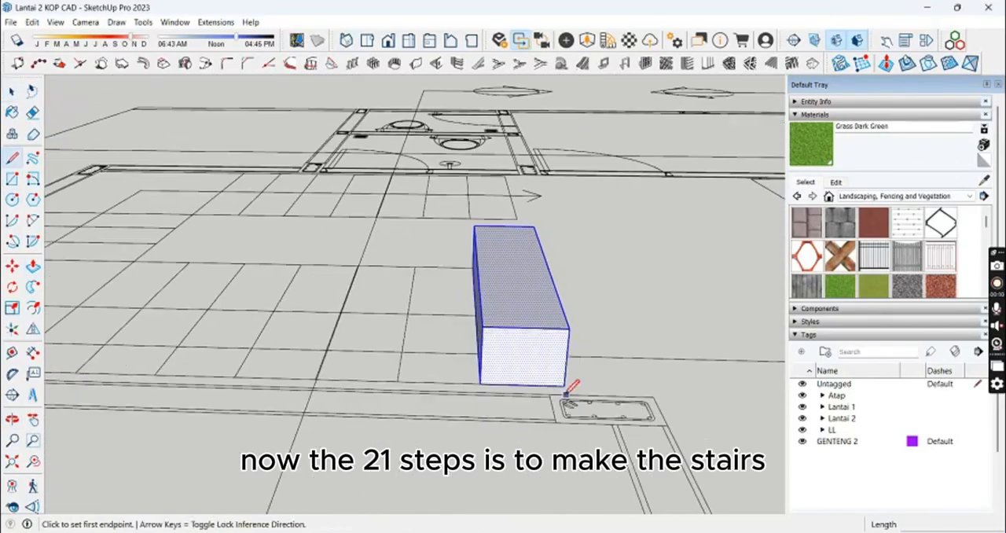
click(482, 326)
key(space)
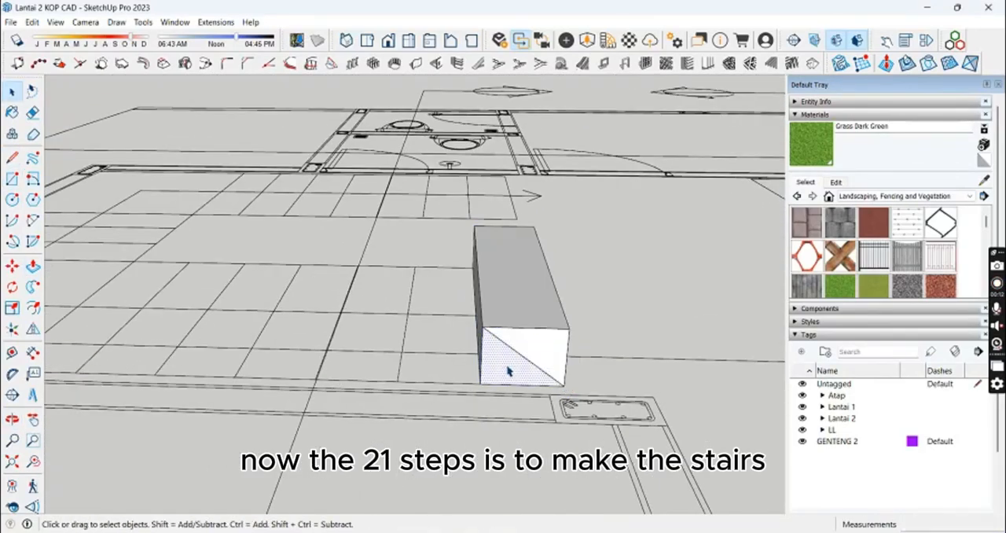
Step: Make the whole step block a component named Anak Tangga
triple_click(532, 295)
right_click(532, 295)
click(582, 378)
text(ATangga)
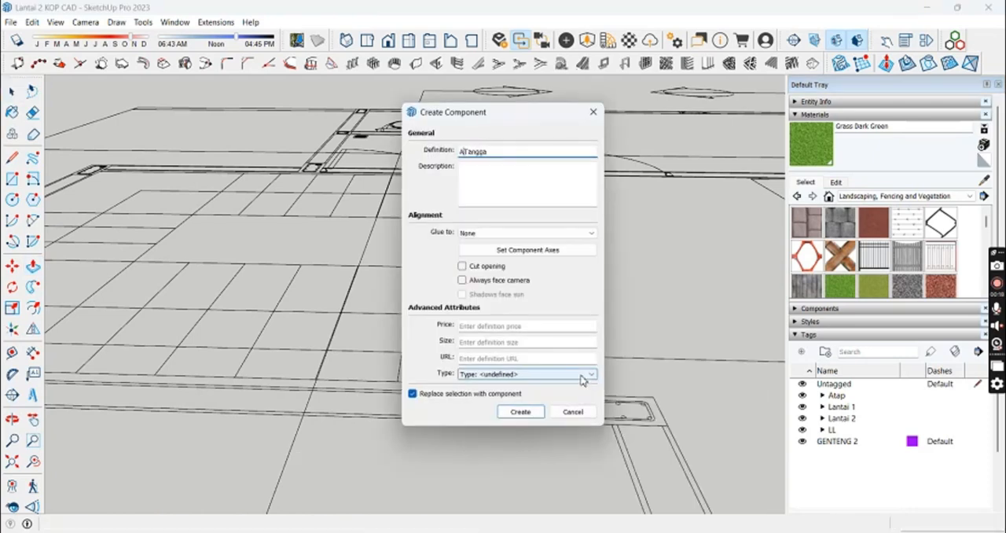
text(nak)
key(Return)
Step: Place a guide line parallel to the step's diagonal edge, offset below it
scroll(519, 367, up, 3)
key(t)
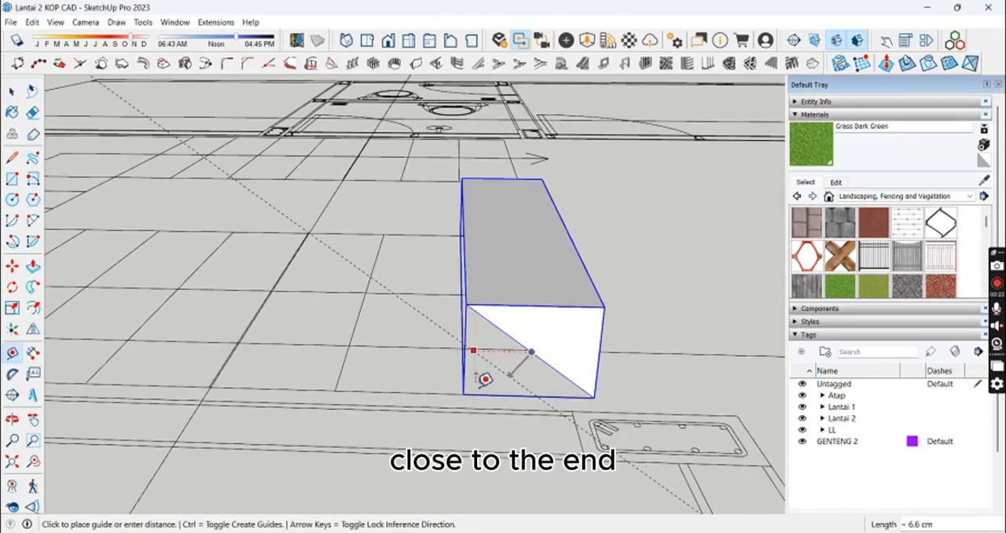
scroll(526, 351, up, 2)
click(539, 350)
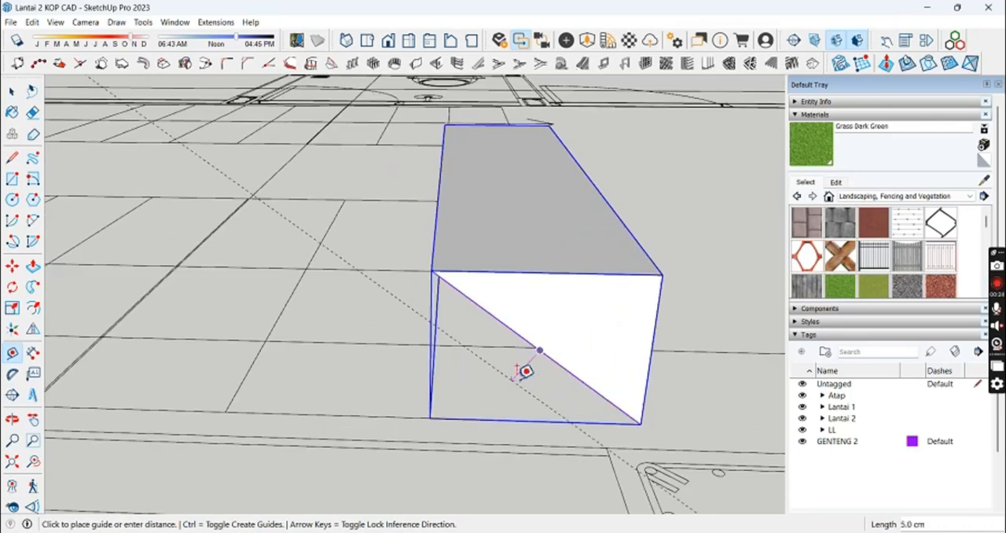
Step: Open the step component, outline the area between the diagonal and the guide, and extrude it along the step's length
double_click(559, 347)
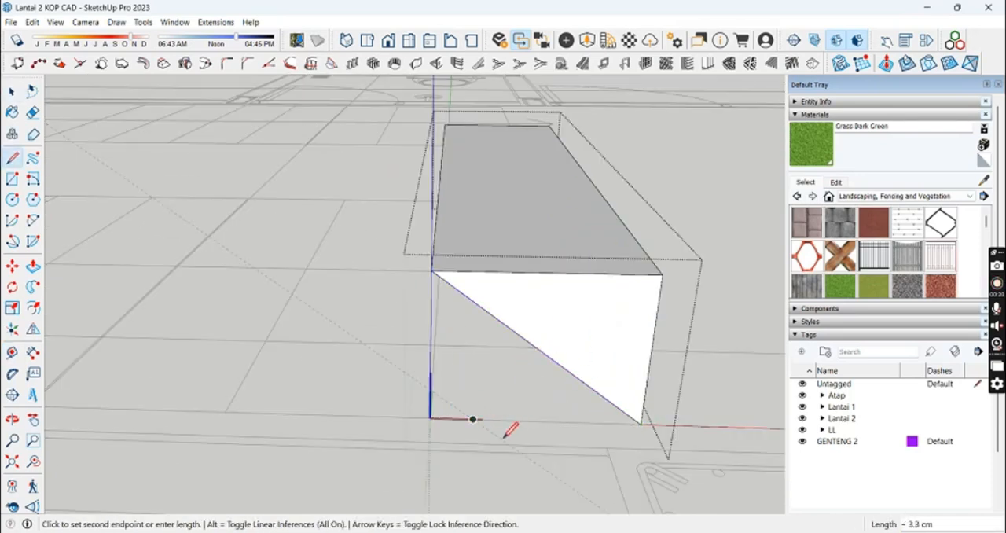
middle_drag(432, 389, 747, 269)
click(557, 327)
key(p)
middle_drag(579, 271, 621, 256)
click(541, 238)
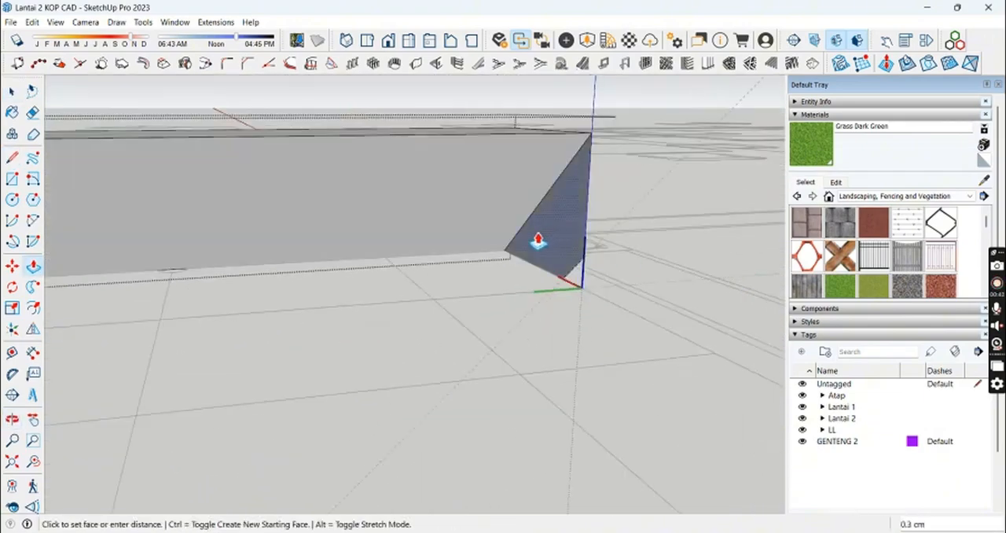
scroll(539, 238, down, 3)
middle_drag(539, 237, 590, 255)
click(253, 203)
middle_drag(479, 238, 236, 267)
Step: Delete the guide line below the step and reopen the step component for editing
key(space)
shift+middle_drag(407, 276, 421, 239)
key(t)
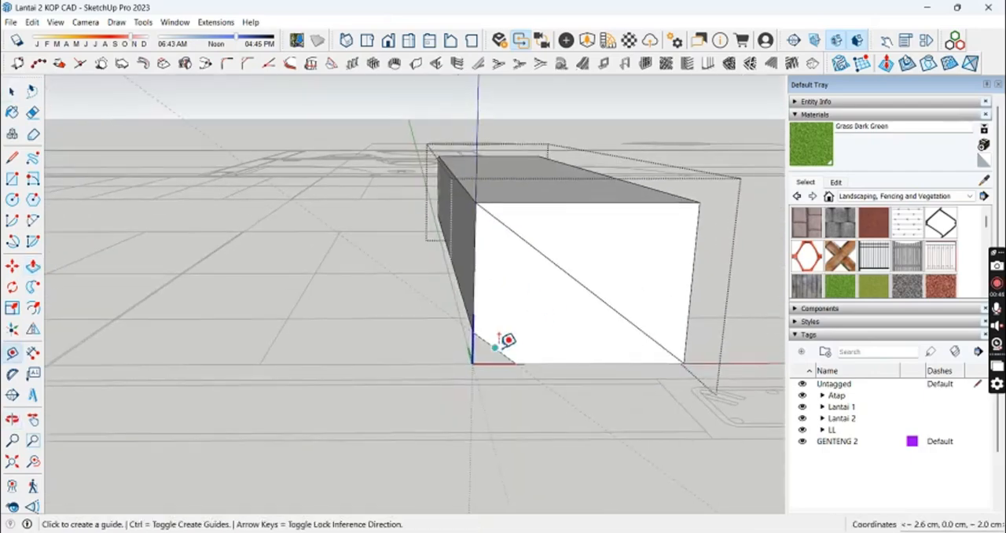
key(space)
click(432, 303)
double_click(497, 292)
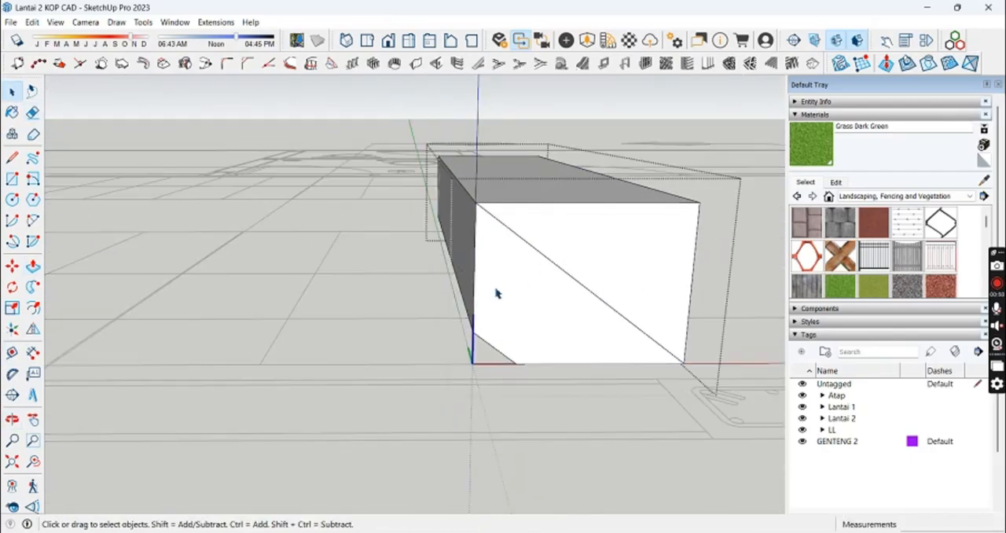
Step: Erase the leftover diagonal edges on both end faces of the step and close the component
key(e)
click(540, 253)
middle_drag(519, 236, 692, 267)
middle_drag(364, 196, 471, 236)
click(162, 299)
key(space)
middle_drag(162, 298, 463, 254)
scroll(399, 265, down, 2)
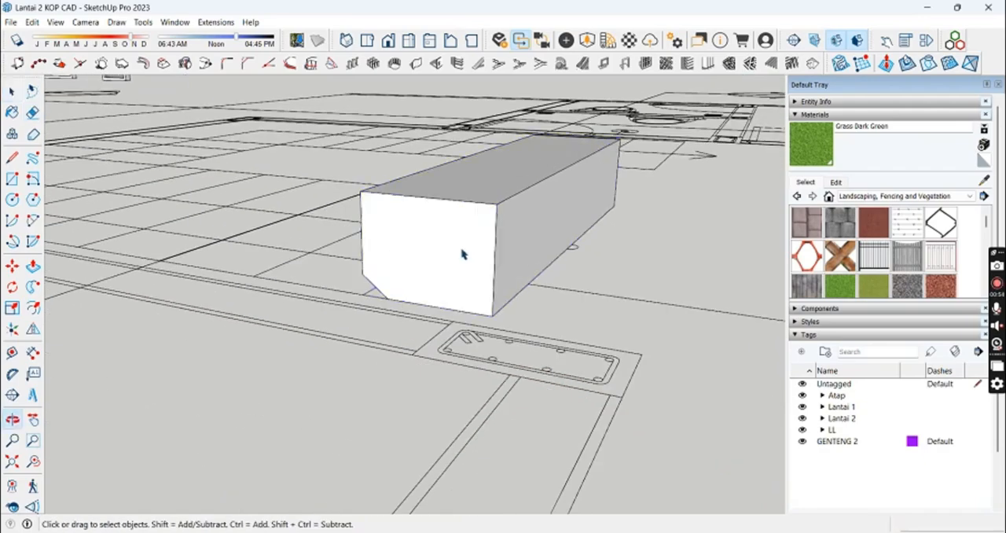
click(463, 254)
key(m)
click(520, 323)
key(ctrl)
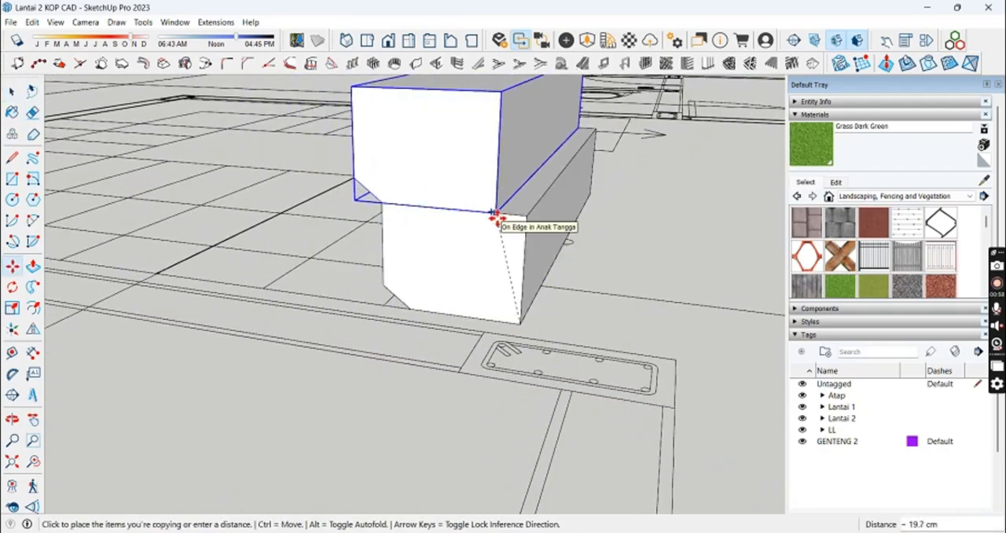
key(Escape)
key(space)
click(351, 276)
middle_drag(350, 276, 529, 257)
middle_drag(531, 226, 505, 307)
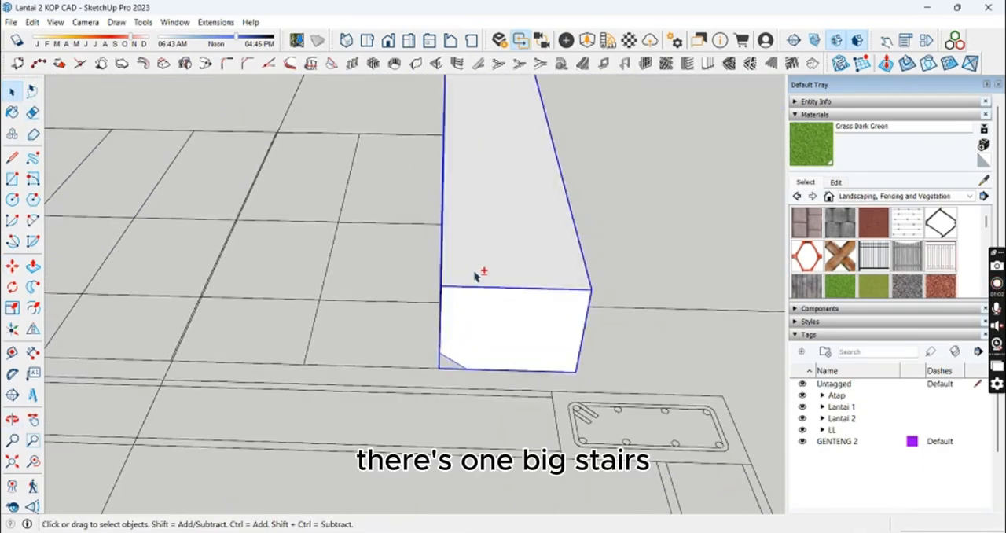
middle_drag(476, 274, 464, 378)
click(555, 388)
Step: Draw a rectangle over the tread outline next to the first step on the plan and select it
scroll(536, 216, down, 4)
middle_drag(534, 212, 558, 243)
scroll(508, 268, up, 4)
key(r)
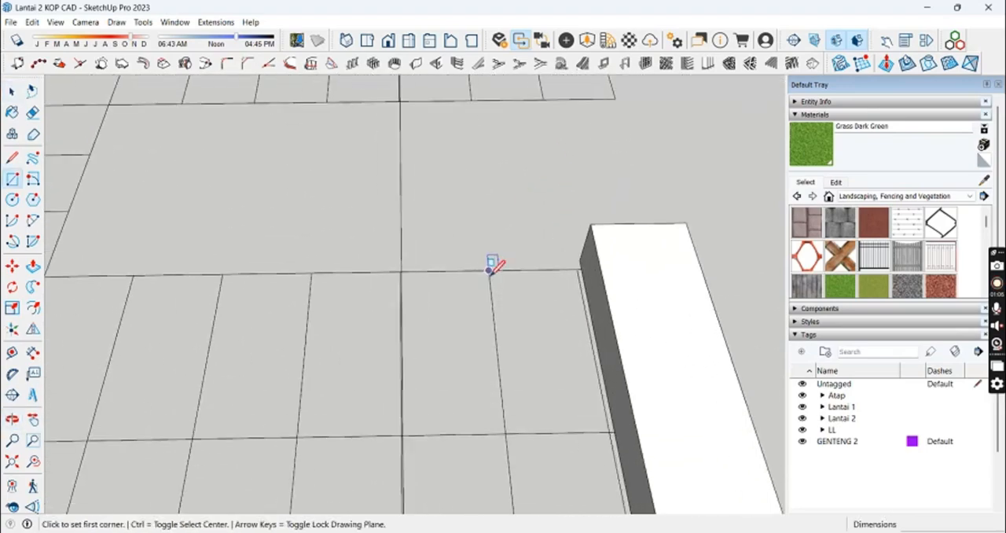
click(487, 271)
scroll(590, 421, down, 2)
shift+middle_drag(591, 422, 576, 302)
click(604, 420)
key(space)
double_click(577, 382)
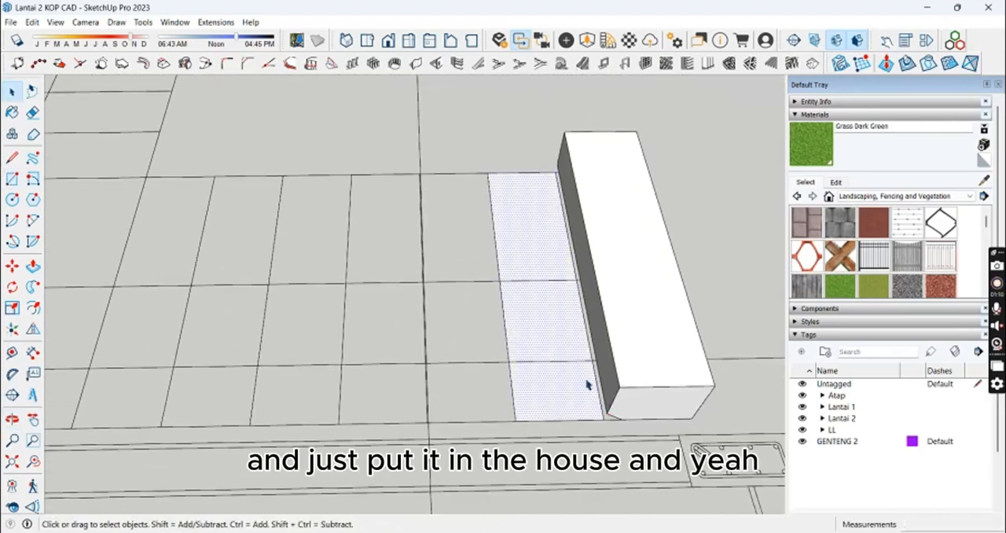
Step: Copy the finished step component corner to corner onto the back of the first step to form the second step
click(671, 368)
scroll(693, 416, up, 2)
key(m)
key(ctrl)
click(686, 409)
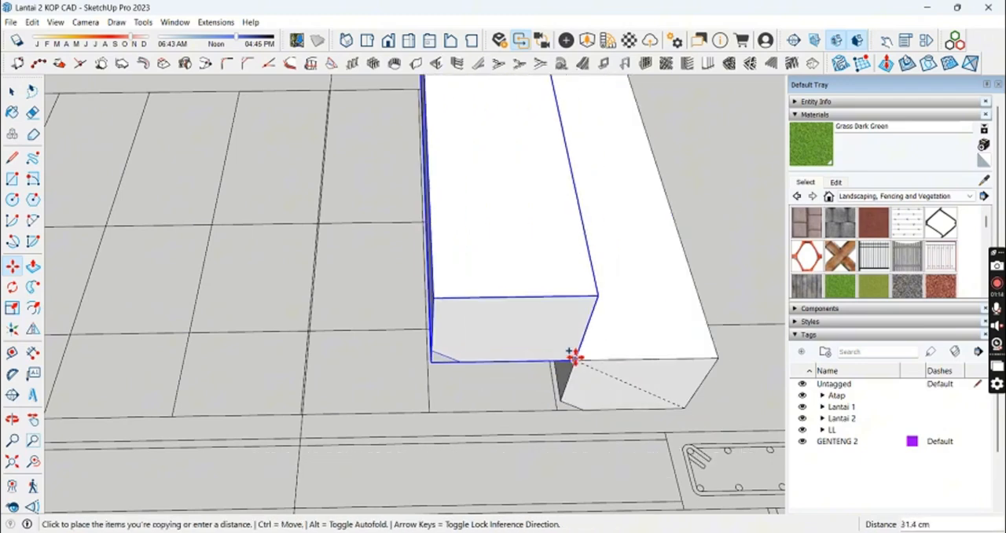
click(575, 359)
middle_drag(575, 359, 571, 280)
Step: Open the lower step component and draw a line closing the triangular gap between its chamfered corner and the step above
key(space)
double_click(588, 368)
middle_drag(589, 370, 586, 307)
click(499, 190)
double_click(615, 298)
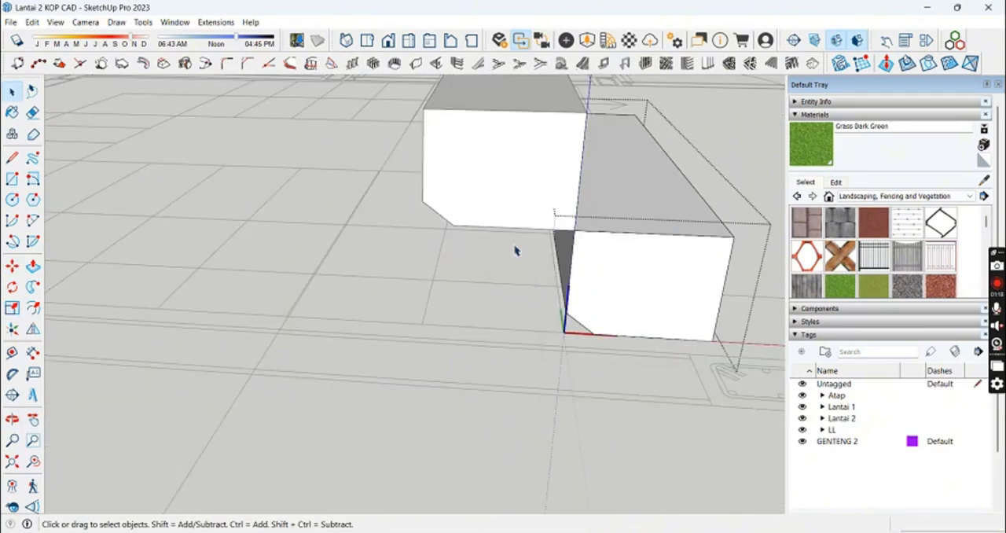
scroll(580, 311, up, 1)
key(l)
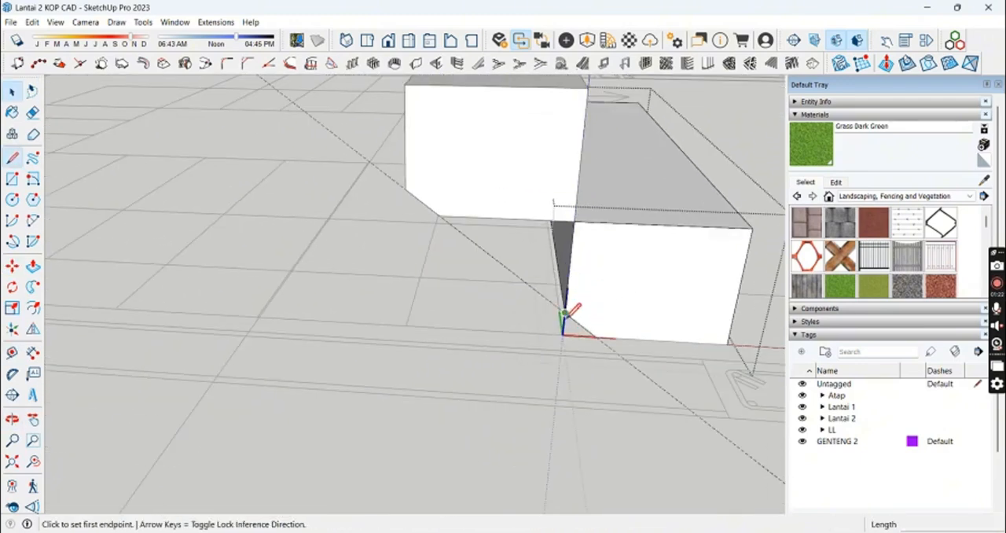
click(574, 221)
Step: Extrude the triangular face 100 cm along the step's length to make the sloping underside continuous
key(p)
middle_drag(561, 263, 386, 194)
click(606, 184)
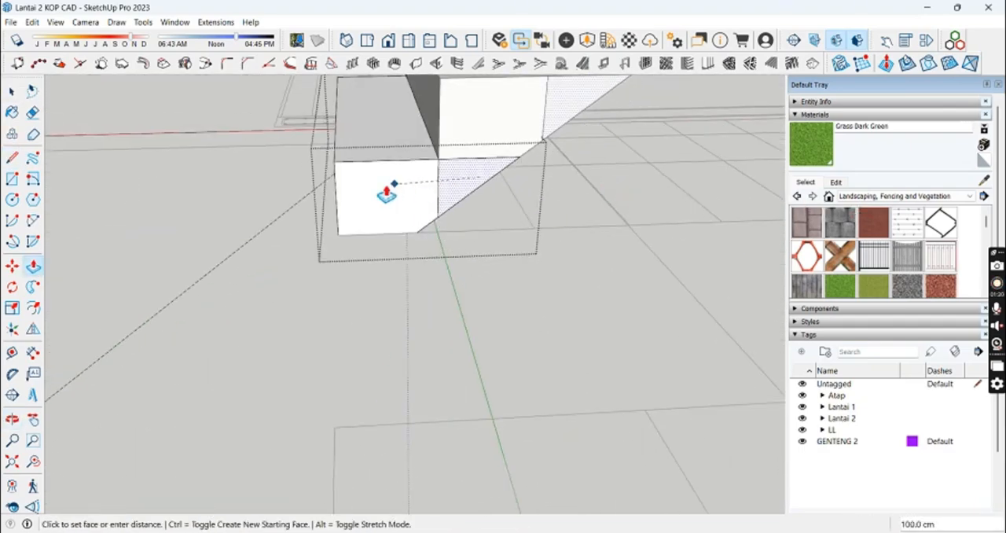
mouse_move(488, 154)
middle_down()
mouse_move(474, 247)
mouse_move(487, 226)
mouse_move(441, 266)
middle_up()
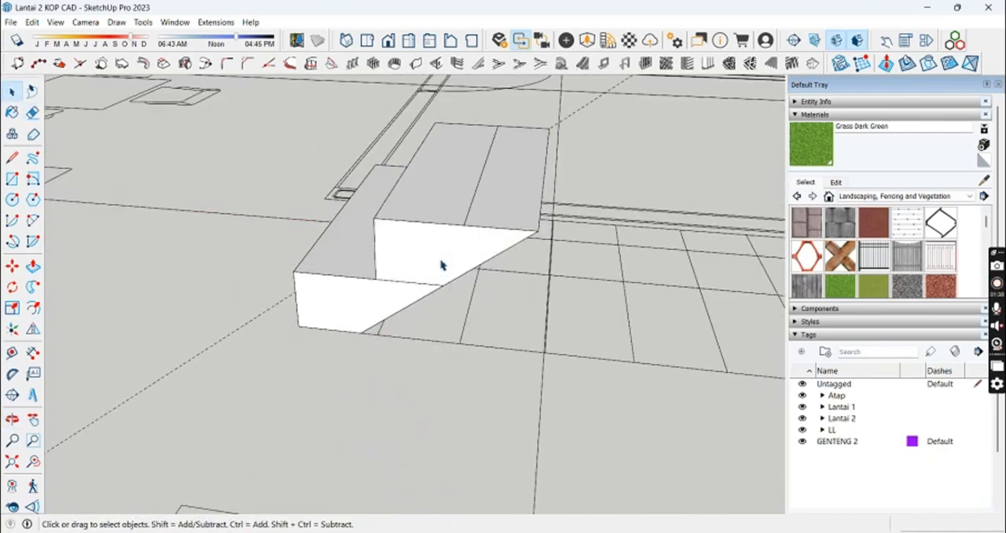
middle_drag(495, 293, 458, 225)
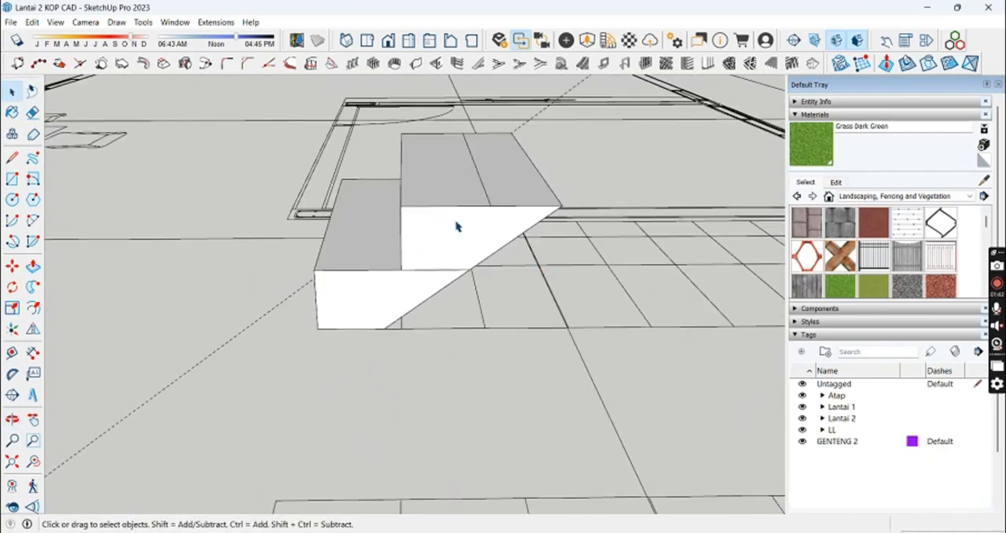
click(451, 241)
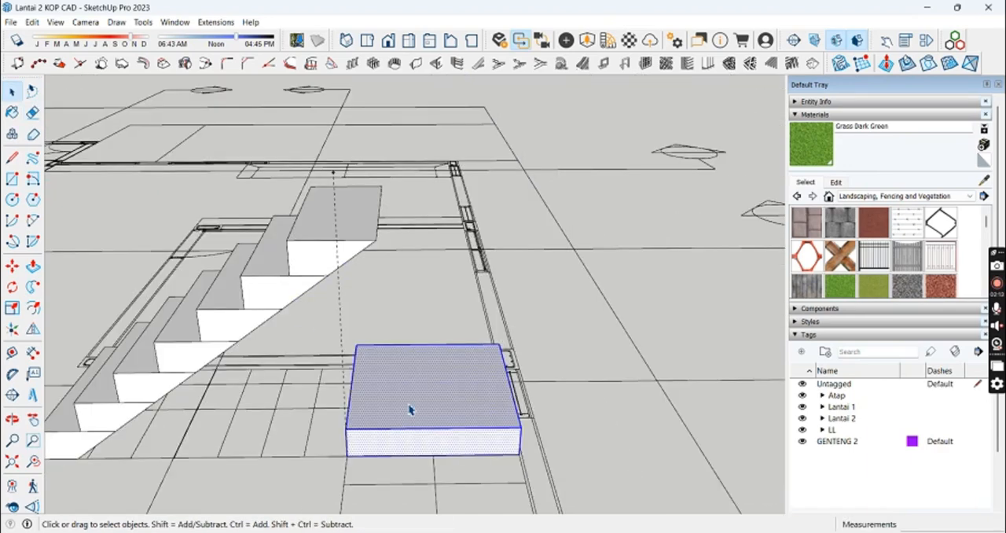
Step: Turn the landing block on the plan into a component named Borda
text(g)
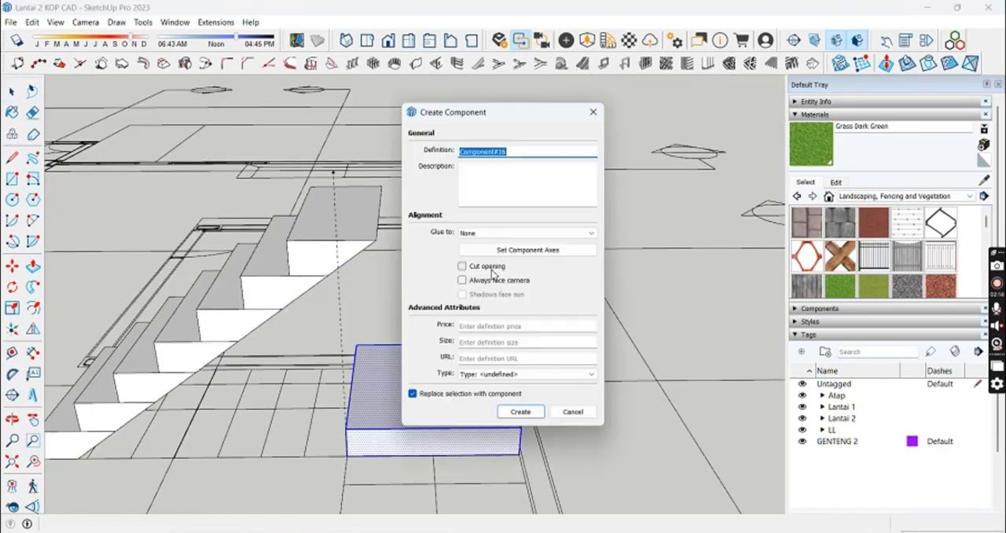
text(Borda)
key(Return)
Step: Place a copy of the landing component vertically above its plan outline, at the top of the lower flight
key(m)
click(382, 417)
key(ctrl)
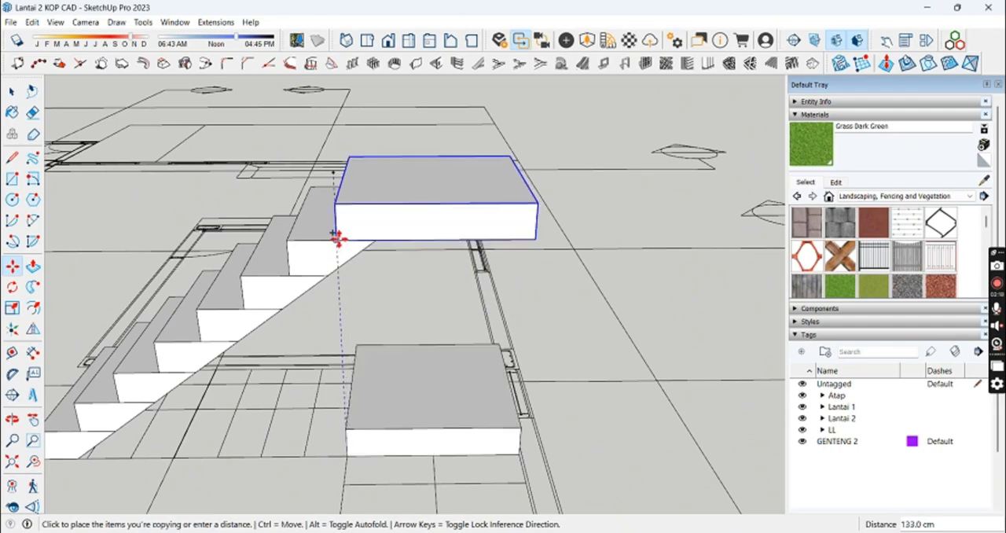
middle_drag(451, 385, 459, 333)
click(316, 241)
key(Escape)
key(space)
click(542, 285)
scroll(491, 259, down, 1)
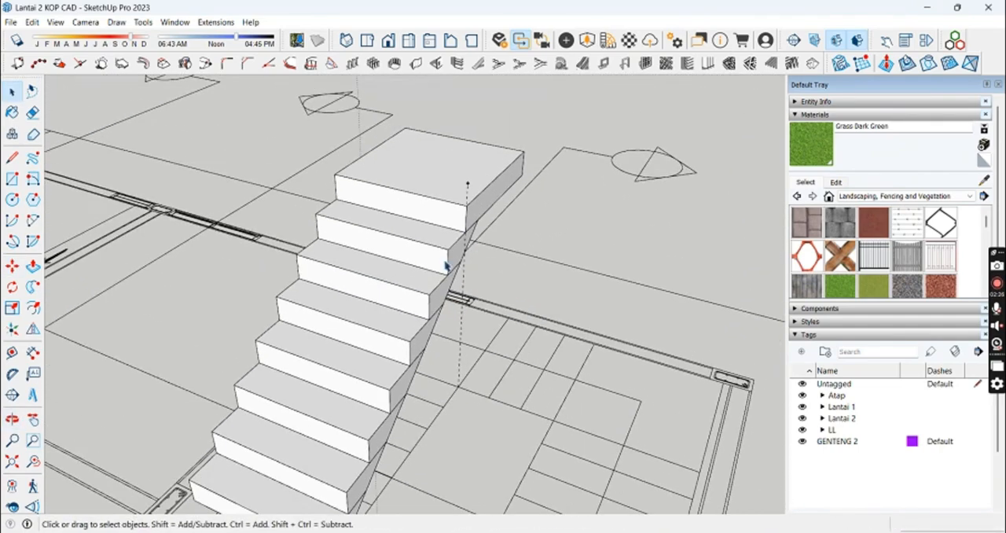
Step: Copy the top step of the lower flight onto the landing's corner and rotate the copy 90° to start the upper flight
click(445, 268)
scroll(446, 272, up, 1)
key(m)
click(448, 275)
key(ctrl)
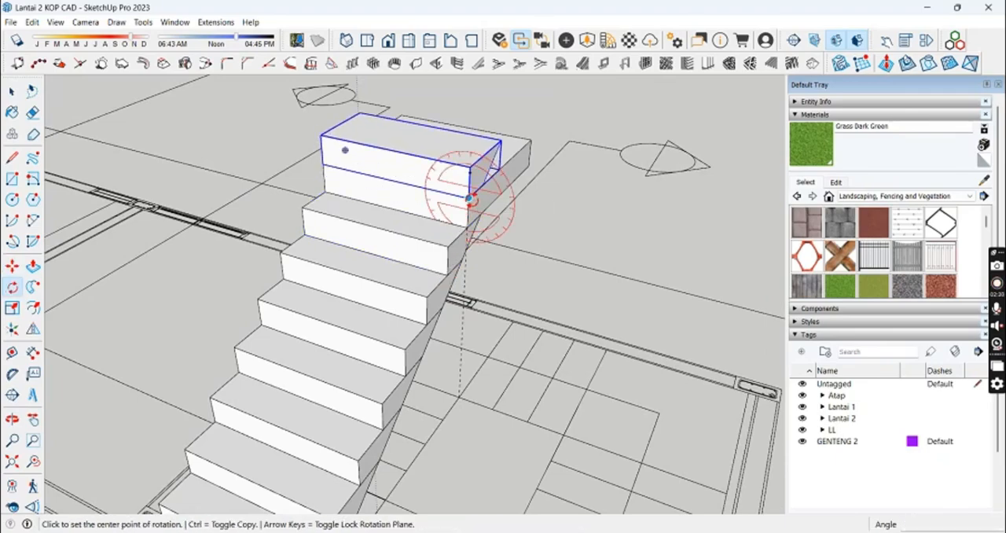
click(506, 158)
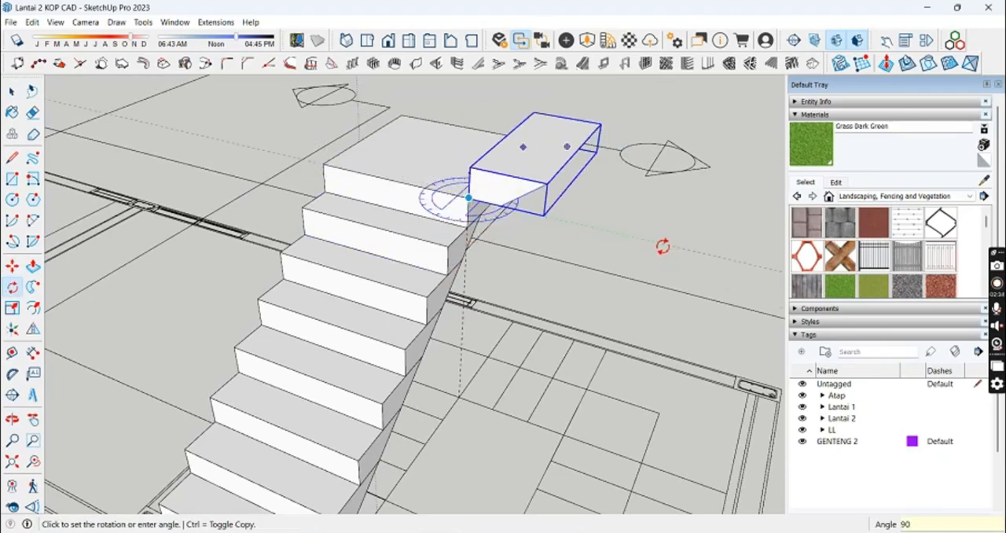
key(space)
click(527, 229)
Step: Open the landing component and place a guide along the line of the rotated step's sloping underside
middle_drag(535, 227, 610, 115)
scroll(486, 220, up, 5)
triple_click(482, 220)
double_click(481, 220)
key(l)
key(t)
click(454, 233)
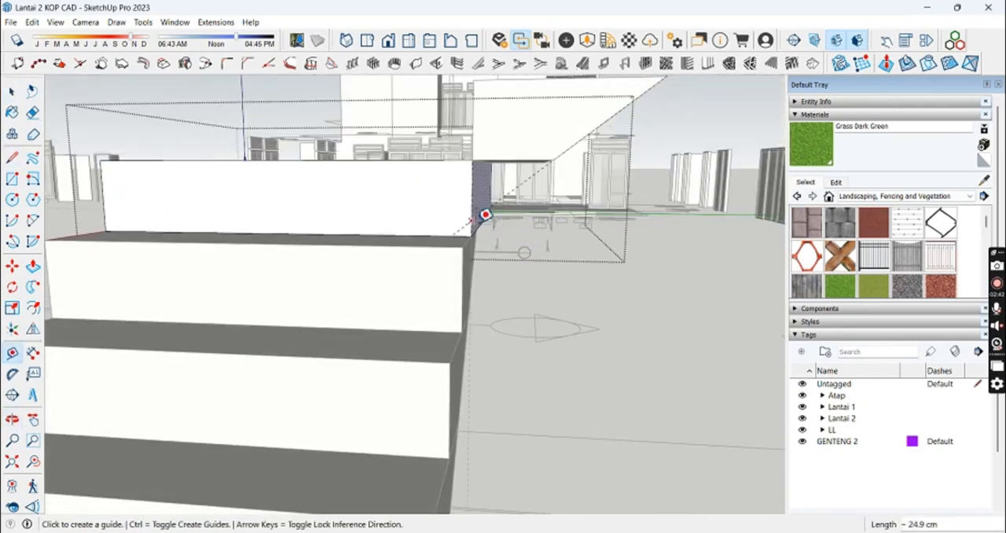
click(473, 160)
key(space)
scroll(473, 162, down, 8)
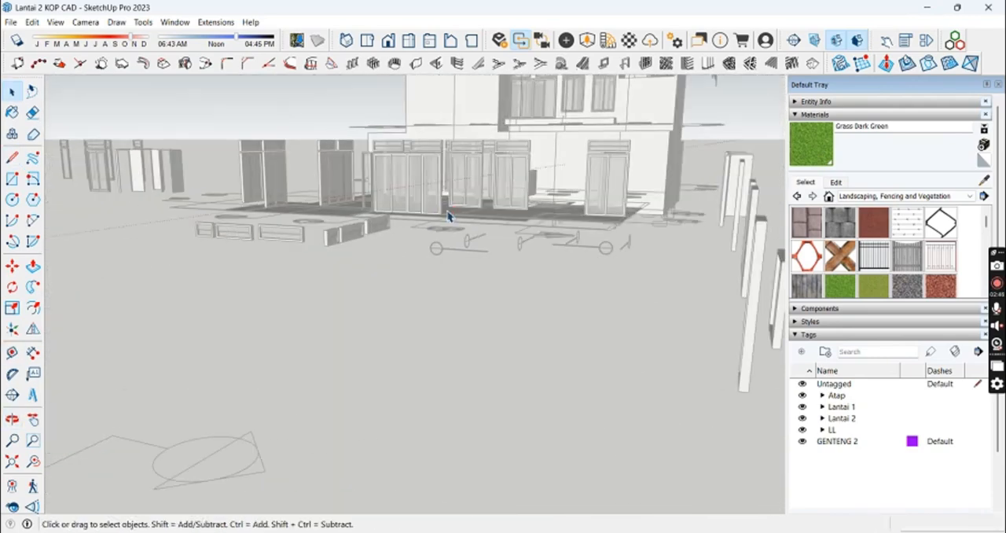
Step: Extrude the triangular profile along the landing's edge, erase the leftover edge on its top face and close the component
middle_drag(450, 218, 307, 191)
key(p)
scroll(323, 206, up, 3)
key(space)
scroll(306, 192, up, 3)
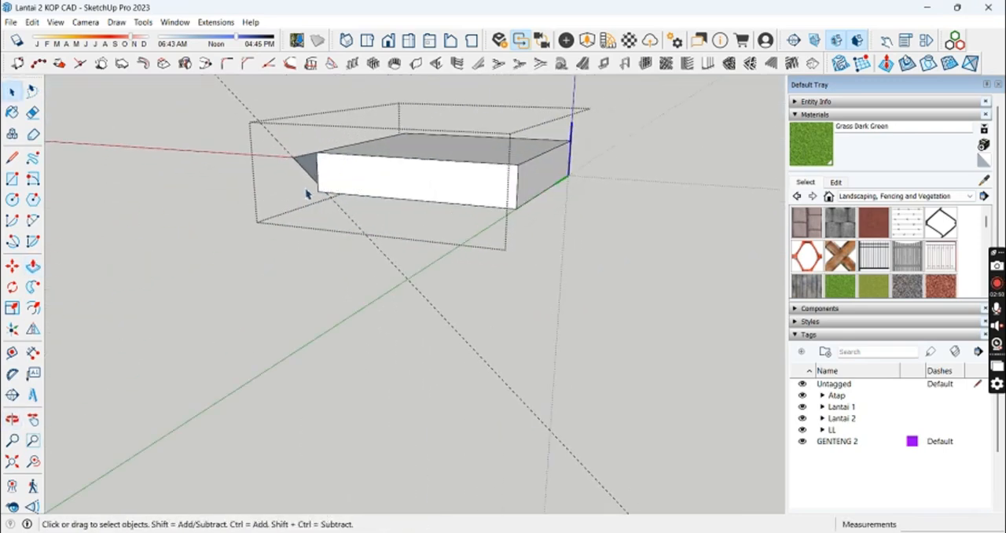
middle_drag(520, 186, 585, 197)
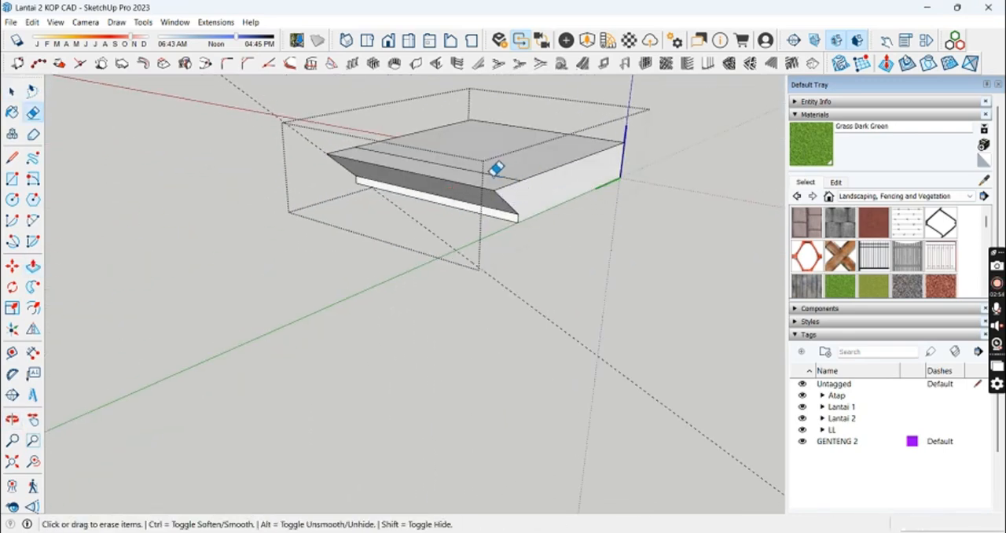
middle_drag(496, 169, 233, 214)
middle_drag(381, 194, 346, 171)
double_click(318, 172)
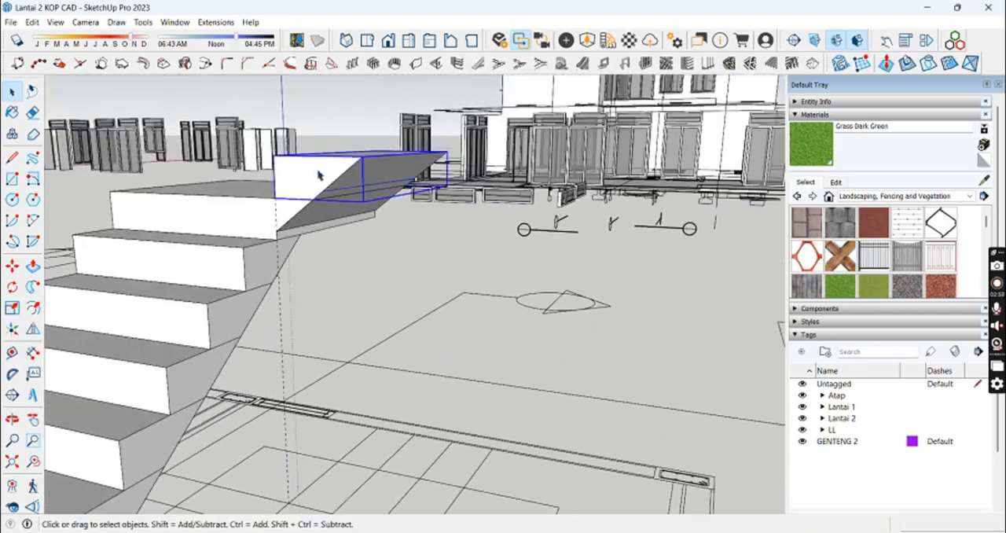
Step: Erase the leftover guide lines around the landing and the rotated step
key(e)
click(348, 183)
key(space)
click(337, 228)
middle_drag(326, 220, 359, 244)
scroll(284, 219, down, 3)
key(space)
Step: Copy the rotated step up by one step, corner to corner, and repeat the copy as a 2x array
click(286, 209)
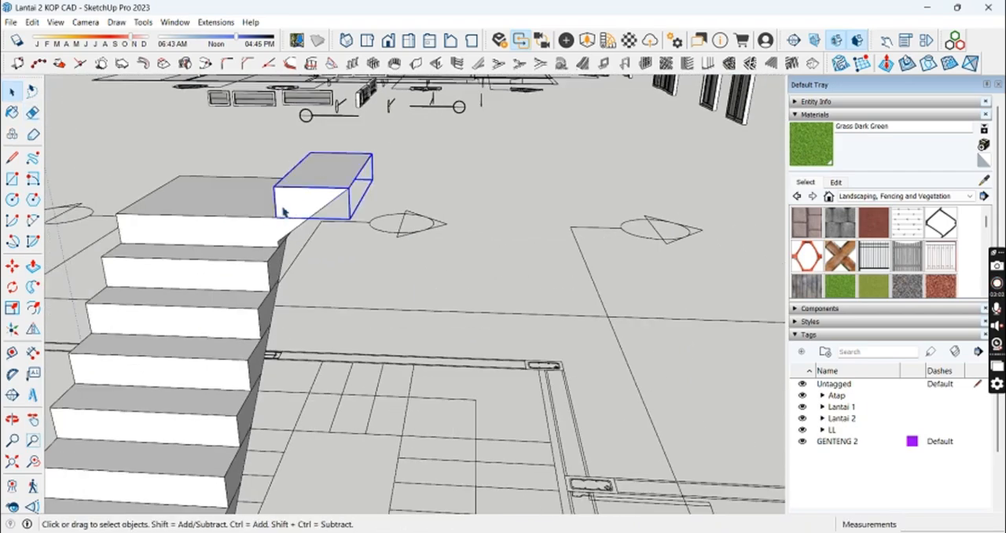
key(m)
key(ctrl)
click(276, 217)
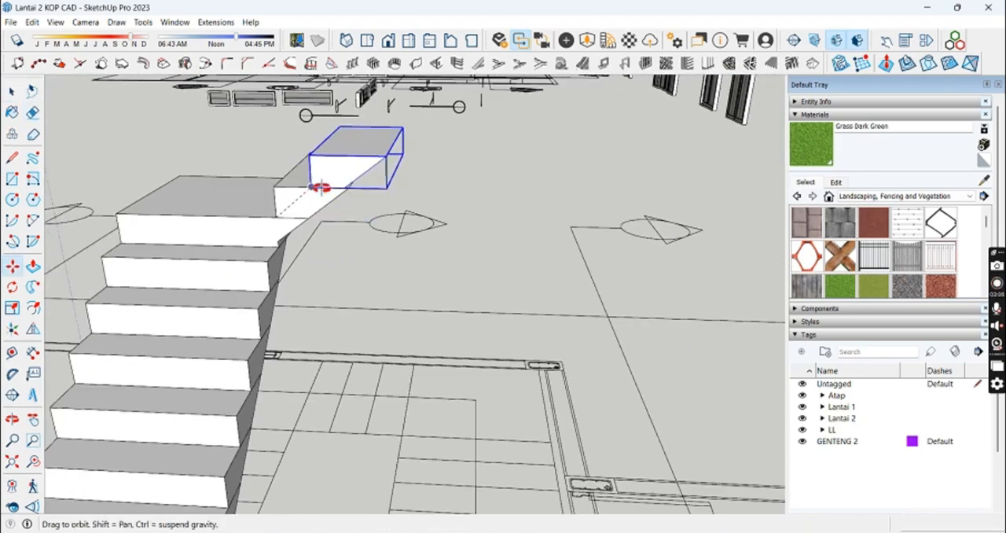
mouse_move(319, 186)
middle_down()
mouse_move(355, 186)
mouse_move(308, 188)
middle_up()
text(3x)
key(Return)
text(2x)
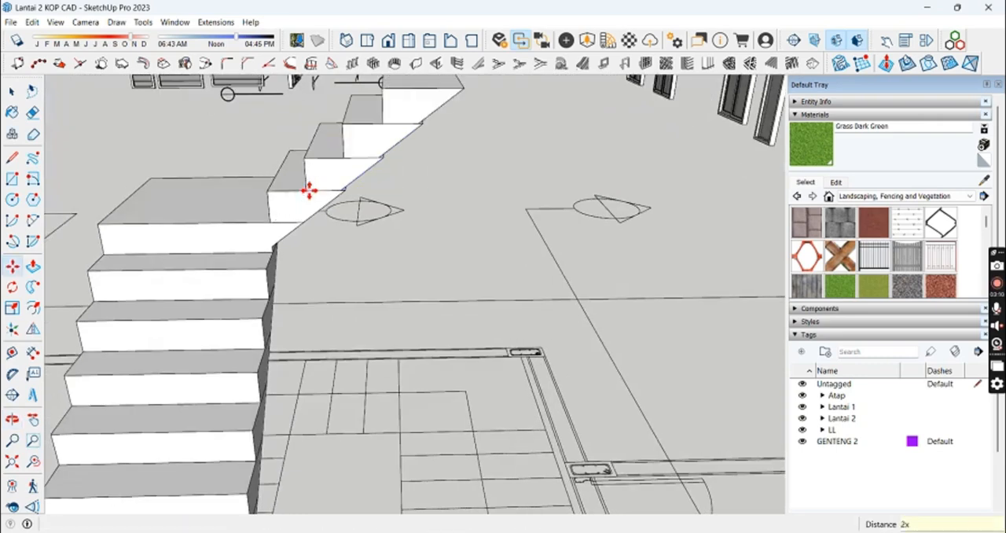
key(Return)
Step: Copy the upper flight's step up by one step using its underside corners, so the sloping soffit lines up
key(space)
scroll(363, 145, up, 6)
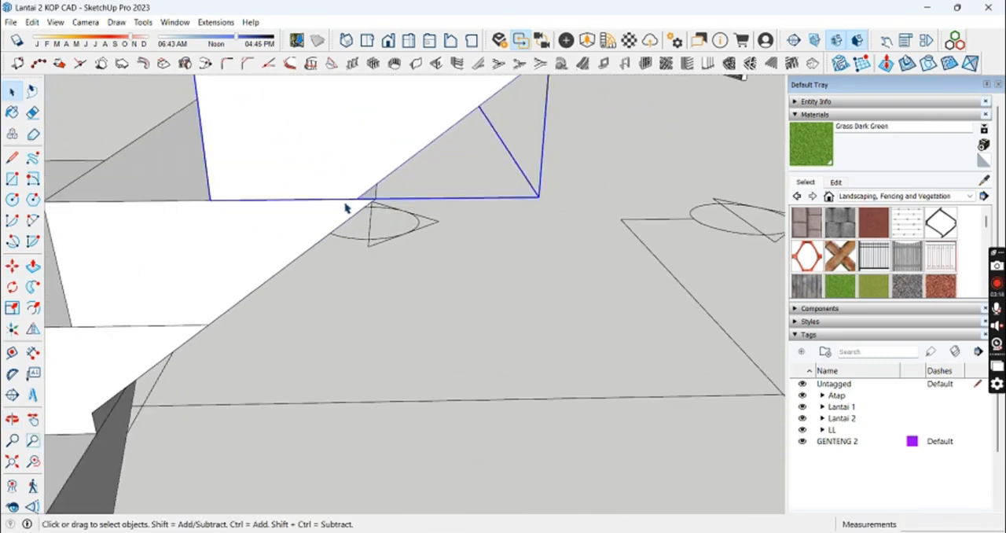
key(m)
click(384, 199)
scroll(377, 251, down, 6)
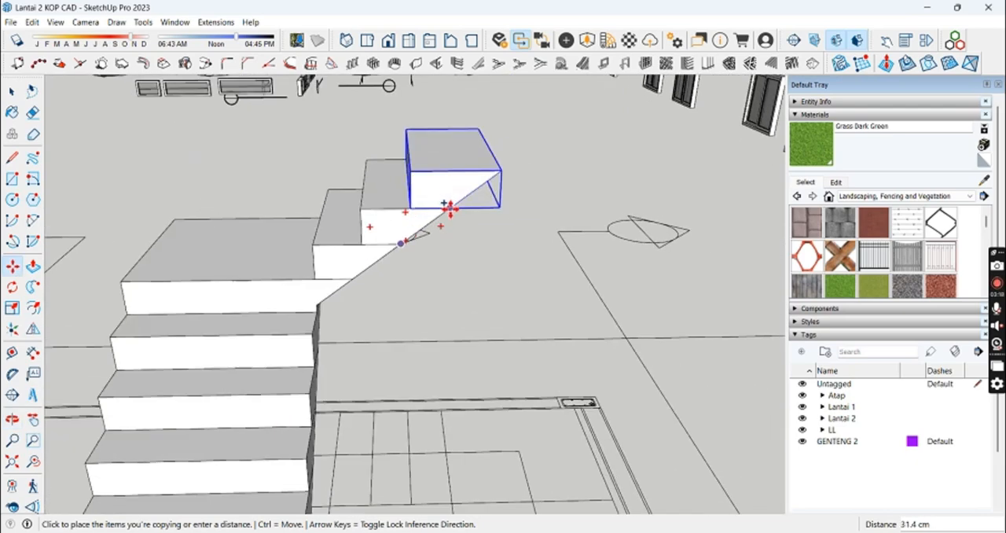
click(449, 209)
key(space)
click(442, 230)
key(t)
click(317, 234)
middle_drag(330, 238, 367, 236)
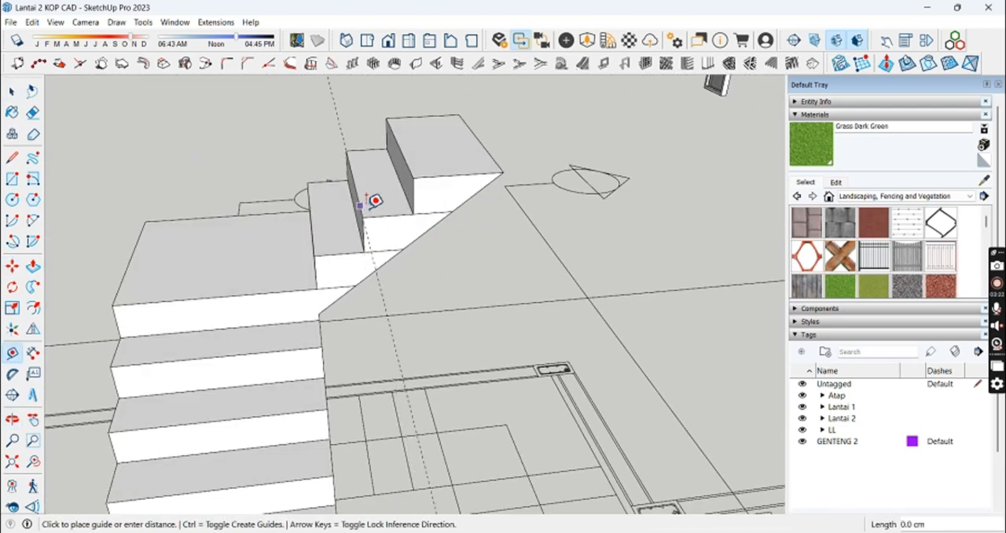
key(space)
Step: Copy the landing component to the top step of the upper flight
click(254, 281)
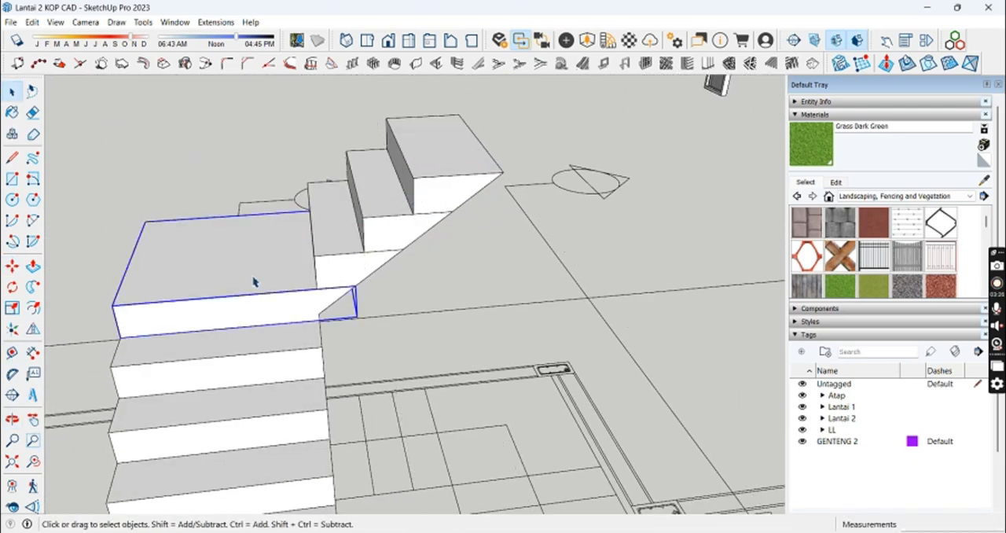
key(m)
click(142, 368)
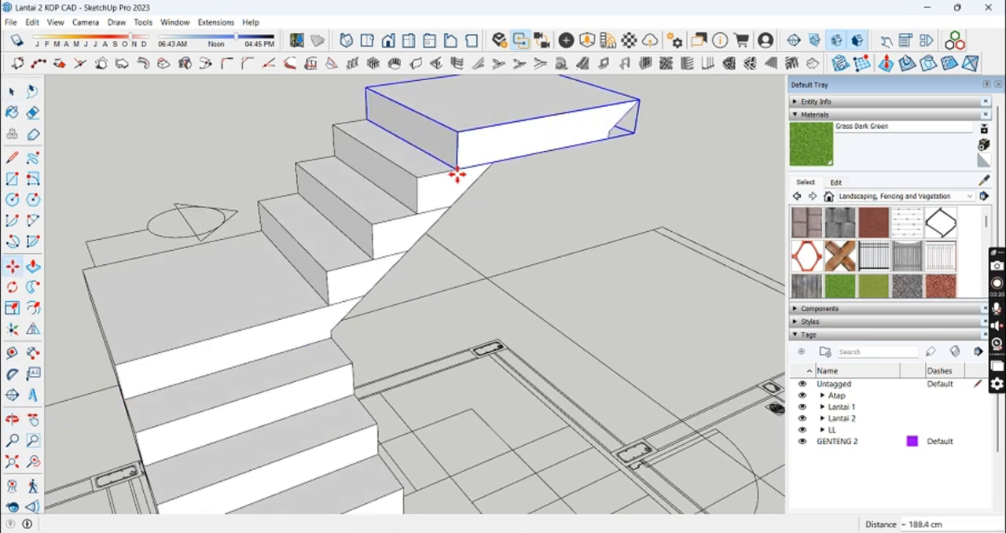
click(456, 173)
Step: Set a guide across the upper flight's top step and align the copied landing's lower corner with it
scroll(476, 157, up, 3)
key(t)
scroll(461, 157, up, 2)
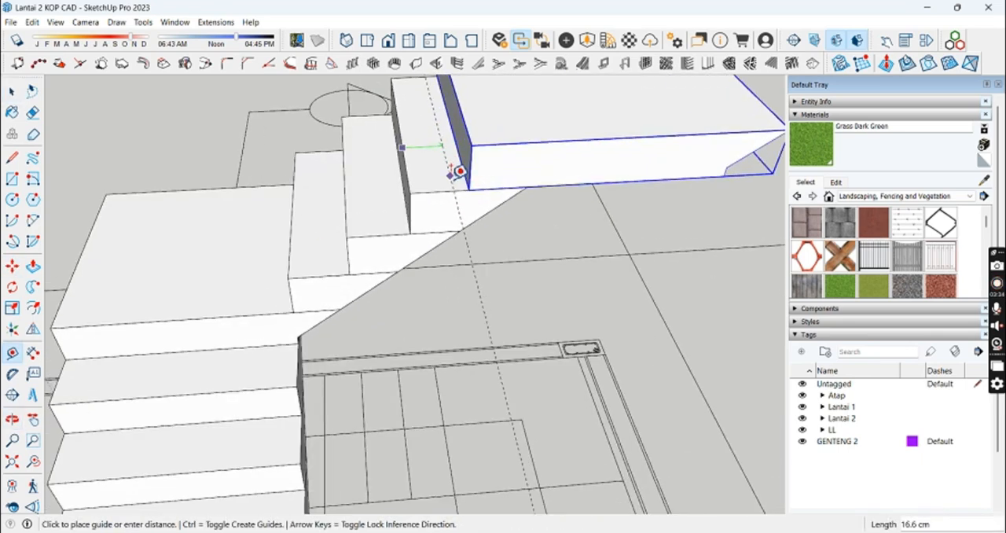
key(space)
scroll(464, 185, up, 2)
key(m)
click(474, 191)
click(474, 191)
scroll(481, 199, down, 5)
Step: Rotate the upper landing by -90°
key(space)
middle_drag(526, 291, 631, 309)
click(630, 310)
click(370, 250)
middle_drag(306, 232, 382, 249)
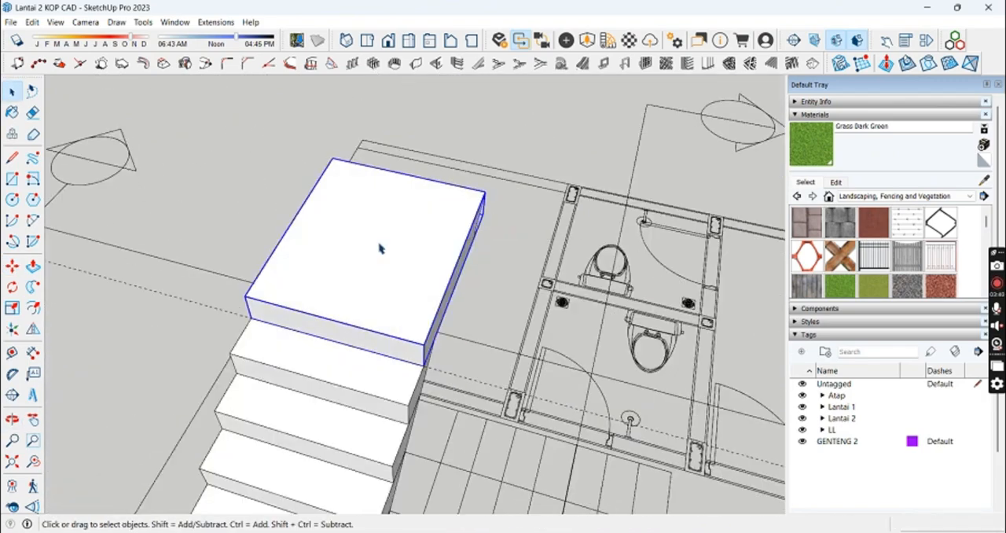
click(417, 274)
text(-90)
key(Return)
Step: Move the rotated landing so its lower corner sits on the back corner of the upper flight's top step
middle_drag(320, 400, 445, 350)
scroll(313, 399, up, 2)
click(313, 401)
click(356, 394)
middle_drag(360, 395, 483, 291)
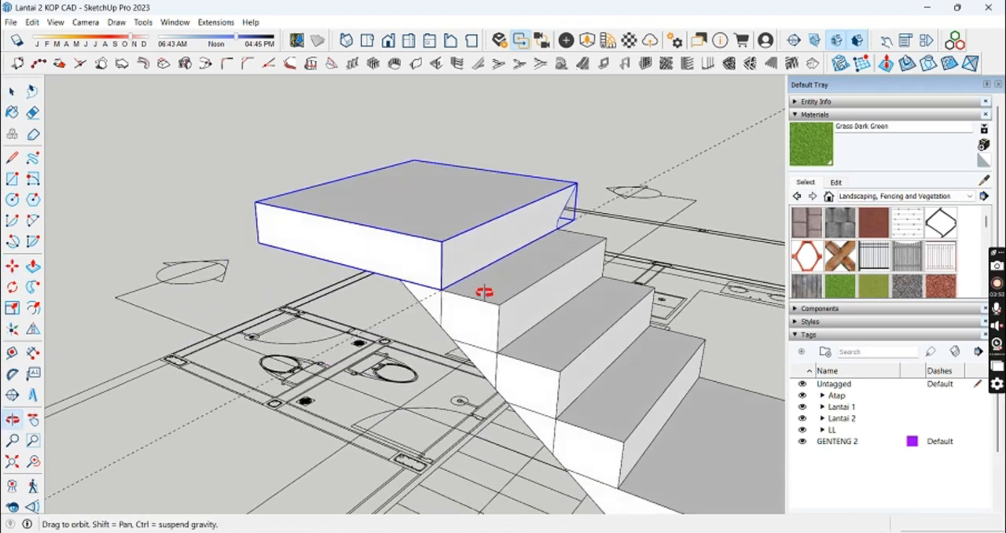
key(space)
Step: Erase the leftover guide lines around the upper landing
key(t)
key(e)
mouse_move(406, 355)
middle_down()
mouse_move(576, 299)
mouse_move(370, 273)
middle_up()
scroll(530, 291, up, 1)
key(space)
scroll(479, 187, down, 2)
Step: Select all steps of the lower flight and mirror a copy of them with the Flip tool for the last flight
mouse_move(478, 187)
middle_down()
mouse_move(419, 212)
mouse_move(430, 264)
middle_up()
scroll(420, 214, down, 3)
click(481, 427)
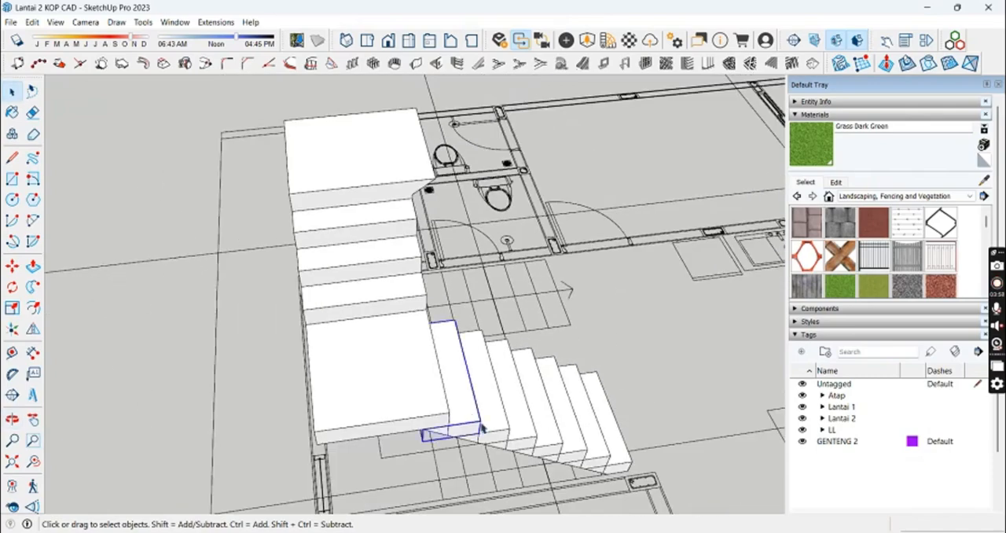
middle_drag(631, 458, 351, 320)
click(32, 328)
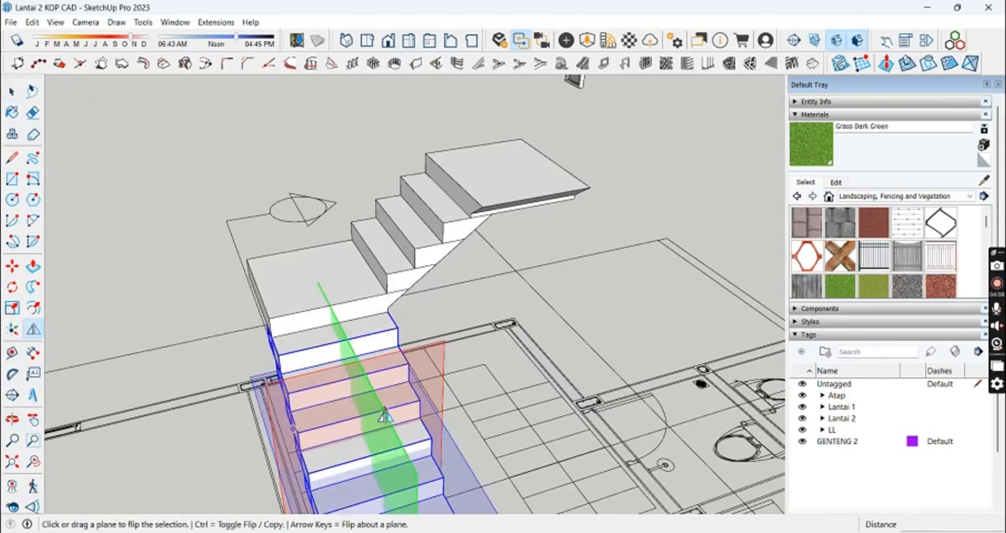
click(430, 252)
scroll(478, 219, up, 5)
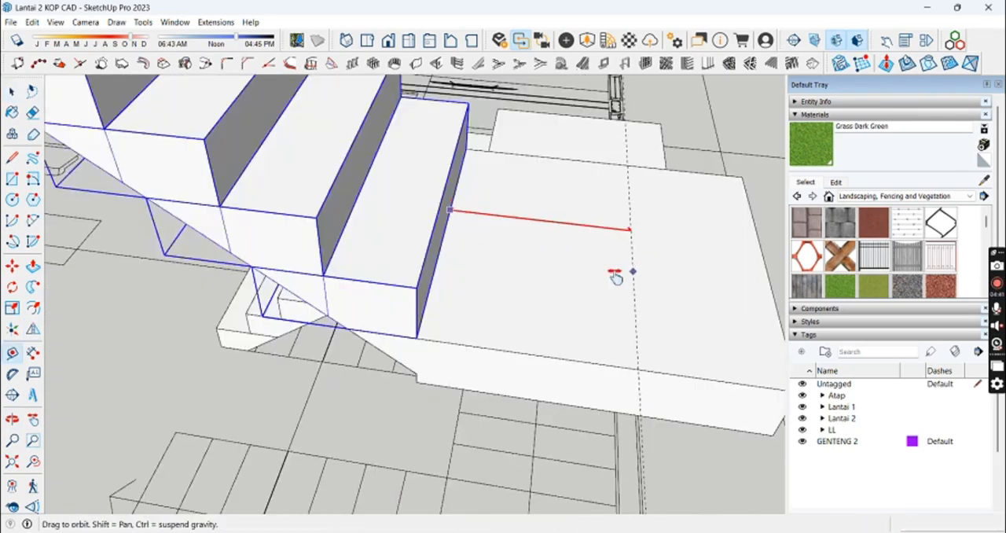
middle_drag(615, 277, 708, 275)
key(space)
scroll(562, 378, down, 1)
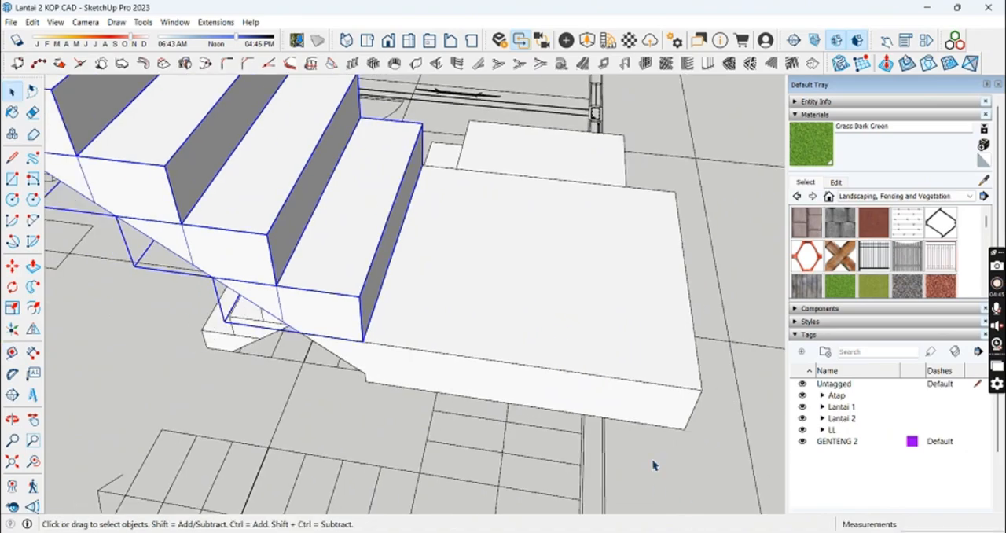
click(653, 464)
scroll(645, 456, down, 4)
middle_drag(566, 416, 530, 198)
double_click(275, 206)
key(Escape)
Step: Place guide lines across the topmost step of the staircase with the Tape Measure tool
shift+middle_drag(513, 385, 505, 359)
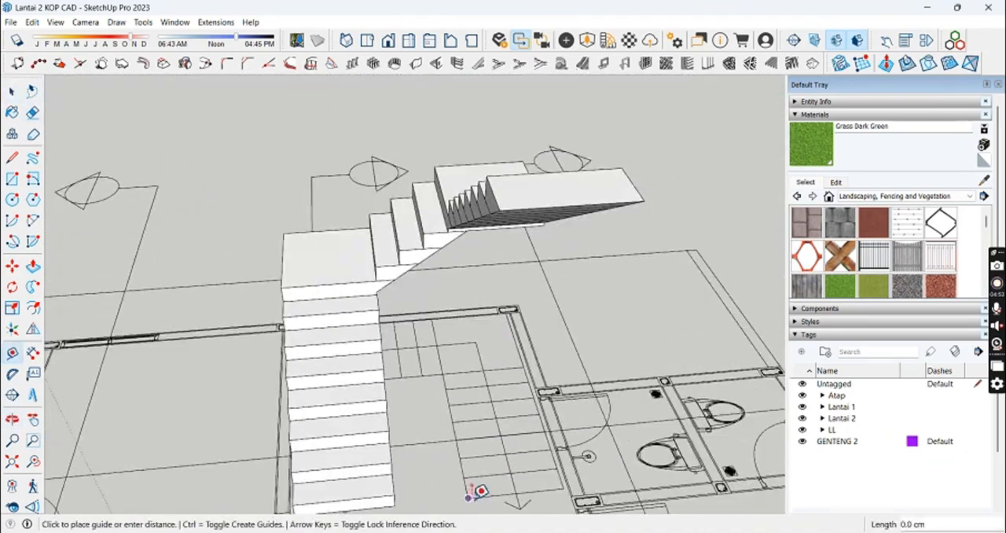
click(562, 183)
middle_drag(562, 183, 540, 207)
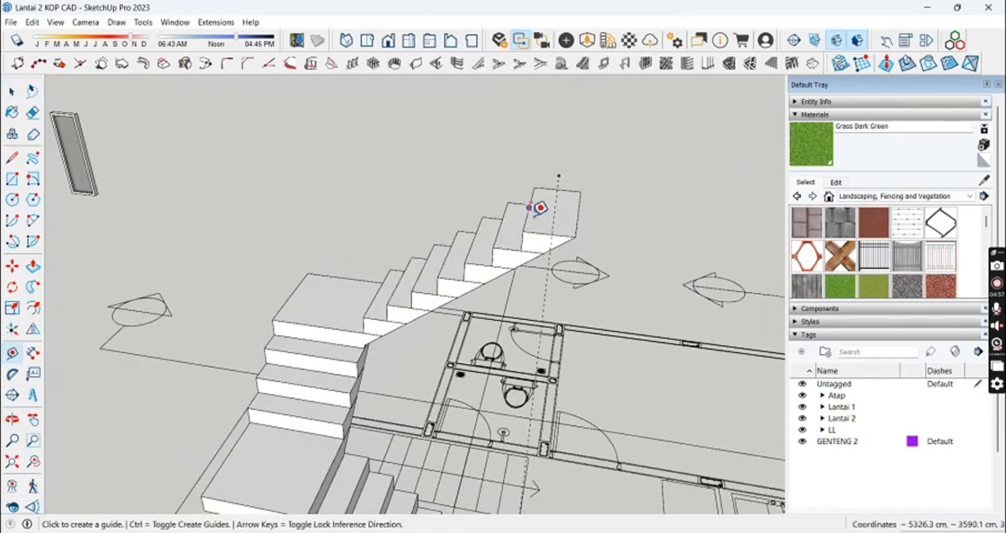
scroll(556, 226, up, 4)
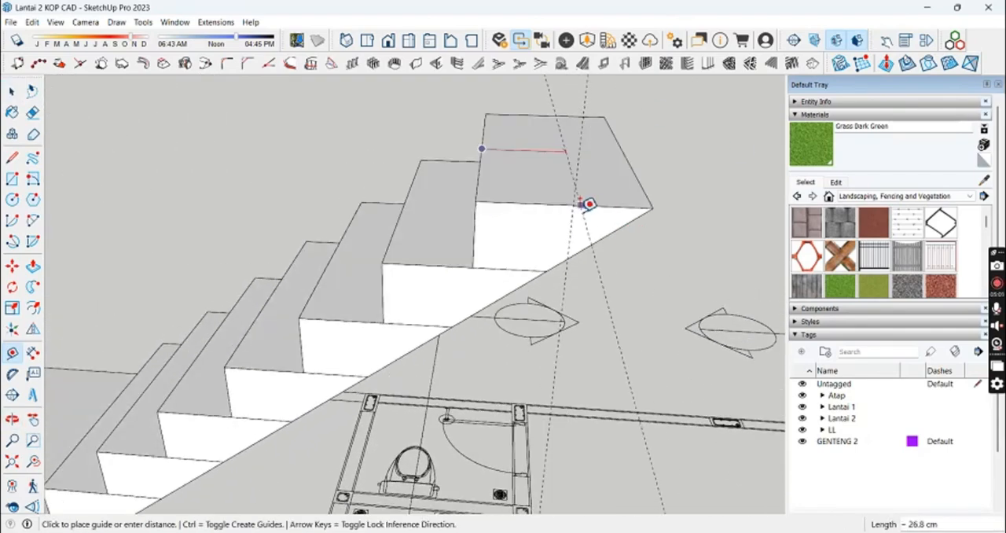
middle_drag(587, 166, 564, 217)
mouse_move(535, 374)
middle_down()
mouse_move(532, 337)
mouse_move(663, 303)
mouse_move(635, 195)
mouse_move(620, 275)
mouse_move(579, 285)
mouse_move(523, 353)
mouse_move(599, 126)
mouse_move(599, 240)
mouse_move(209, 384)
mouse_move(382, 130)
mouse_move(248, 104)
middle_up()
Step: Erase the guide lines around the staircase's topmost step
click(586, 185)
key(space)
scroll(561, 206, up, 3)
key(space)
key(e)
click(605, 230)
Step: Select all flights and landings of the staircase and make them into a single component
key(space)
drag(237, 90, 449, 258)
middle_drag(369, 299, 314, 271)
drag(180, 167, 442, 429)
middle_drag(463, 338, 385, 220)
right_click(363, 262)
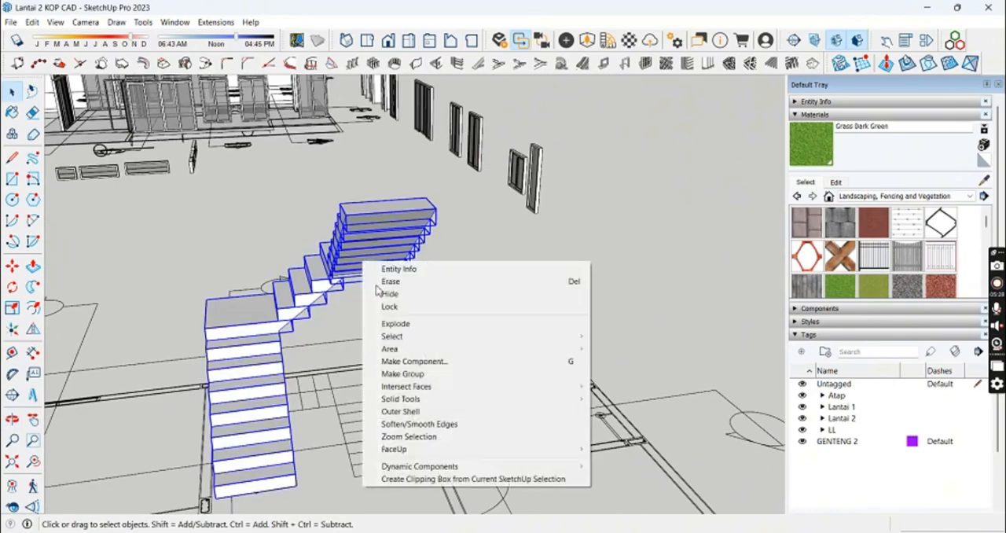
click(410, 362)
key(Return)
Step: Copy the staircase component by the corner of its first step to the open ground in front of the house
shift+middle_drag(413, 369, 481, 209)
key(m)
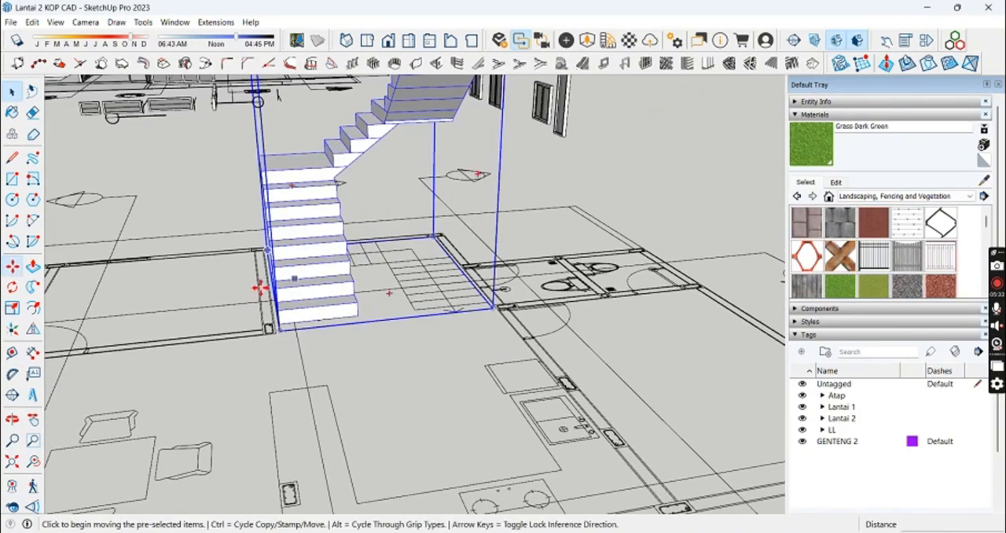
scroll(280, 330, up, 3)
middle_drag(280, 330, 582, 324)
scroll(611, 220, up, 4)
middle_drag(611, 220, 608, 285)
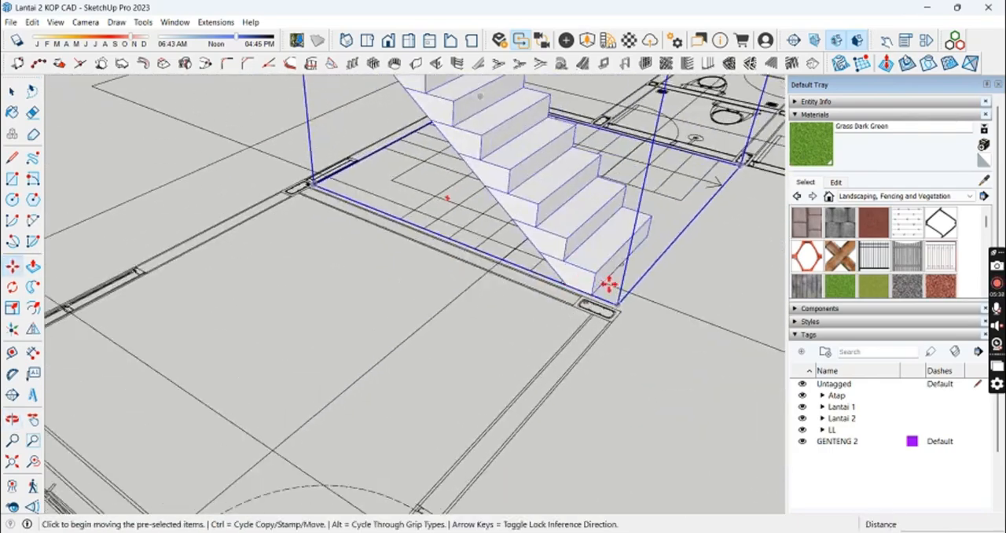
scroll(609, 285, up, 2)
click(579, 296)
key(ctrl)
scroll(280, 275, down, 3)
middle_drag(188, 235, 284, 245)
scroll(259, 236, down, 7)
middle_drag(471, 464, 619, 463)
scroll(314, 440, up, 3)
click(163, 434)
middle_drag(164, 434, 503, 403)
key(space)
Step: Mirror the staircase copy with the Flip tool and hide the Atap and Lantai 2 tags
click(33, 329)
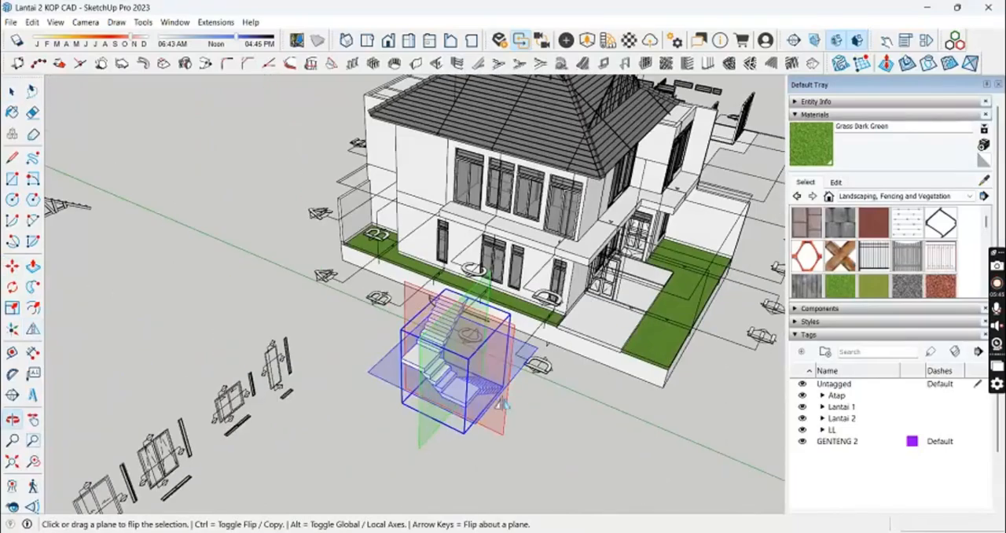
click(801, 395)
click(801, 406)
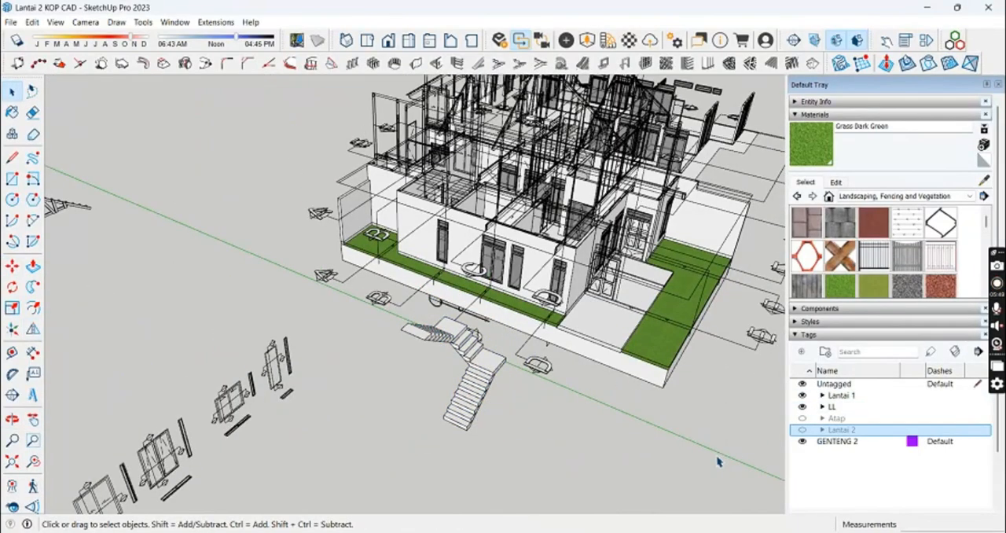
Step: Select the staircase in front of the house and flip it once more across a mirror plane
click(480, 383)
scroll(480, 382, up, 4)
middle_drag(480, 383, 622, 380)
key(shift+f)
middle_drag(440, 285, 752, 287)
click(220, 270)
key(space)
Step: Move the staircase by its lower corner into the stairwell on the ground floor of the house
scroll(480, 375, up, 2)
key(m)
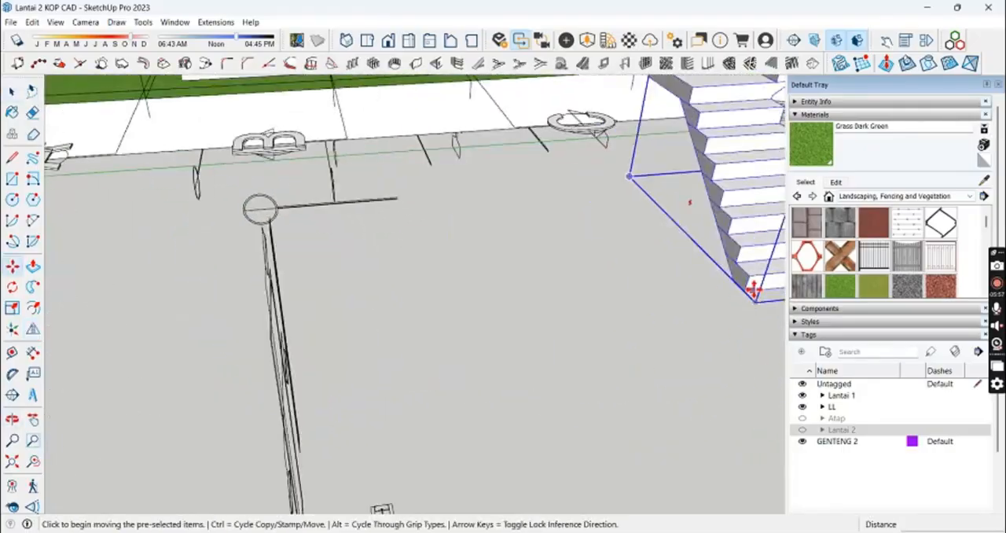
click(752, 289)
scroll(495, 181, down, 2)
middle_drag(480, 160, 418, 451)
middle_drag(473, 335, 591, 292)
scroll(414, 430, up, 2)
click(418, 428)
Step: Flip the staircase inside the stairwell and move it back against the wall by its first step's corner
click(33, 329)
middle_drag(471, 333, 309, 313)
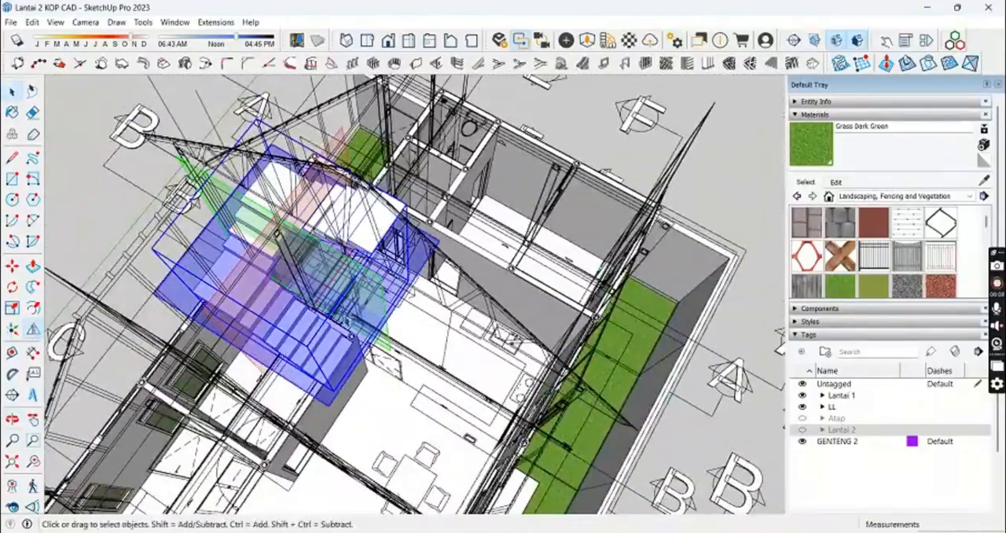
key(m)
scroll(331, 388, up, 7)
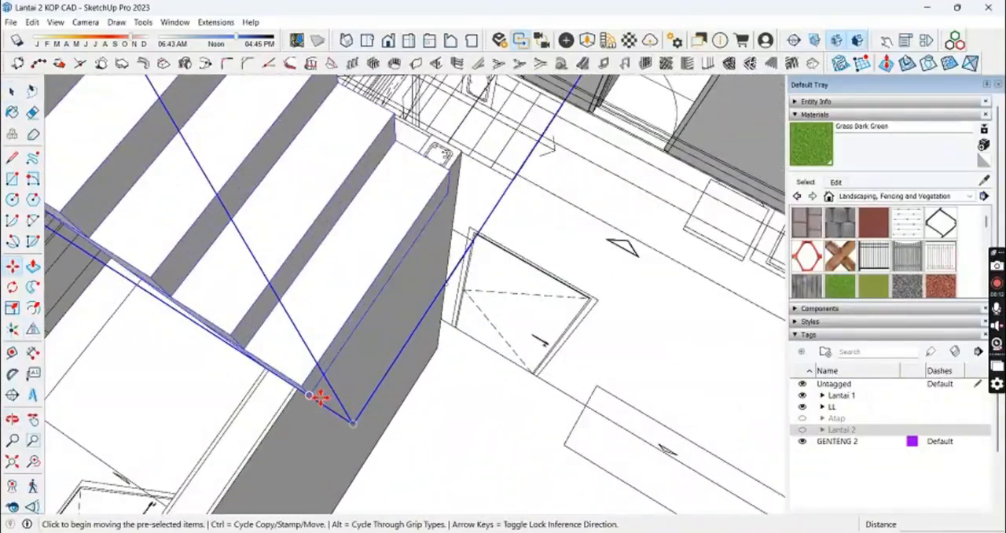
click(319, 395)
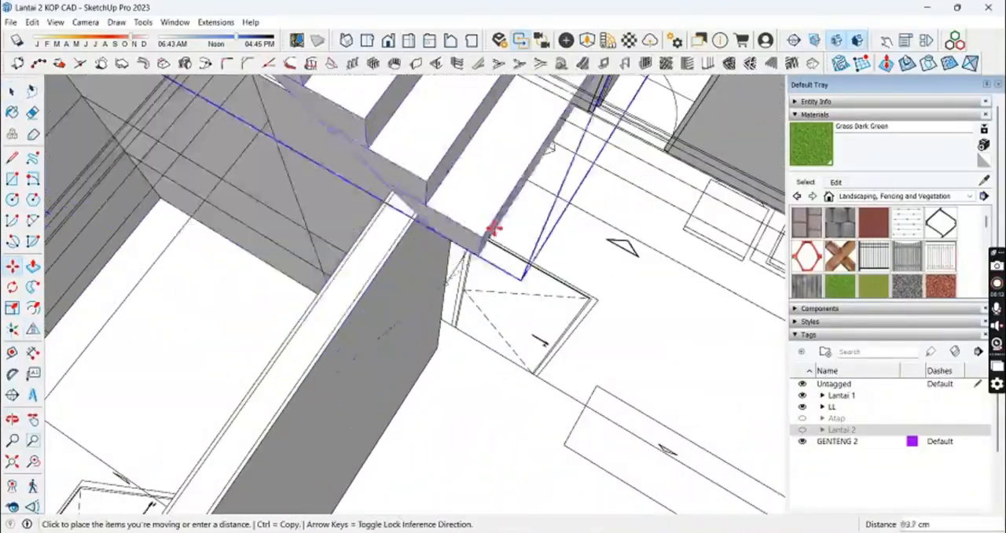
scroll(493, 229, down, 3)
middle_drag(493, 229, 433, 291)
scroll(274, 393, up, 2)
click(392, 347)
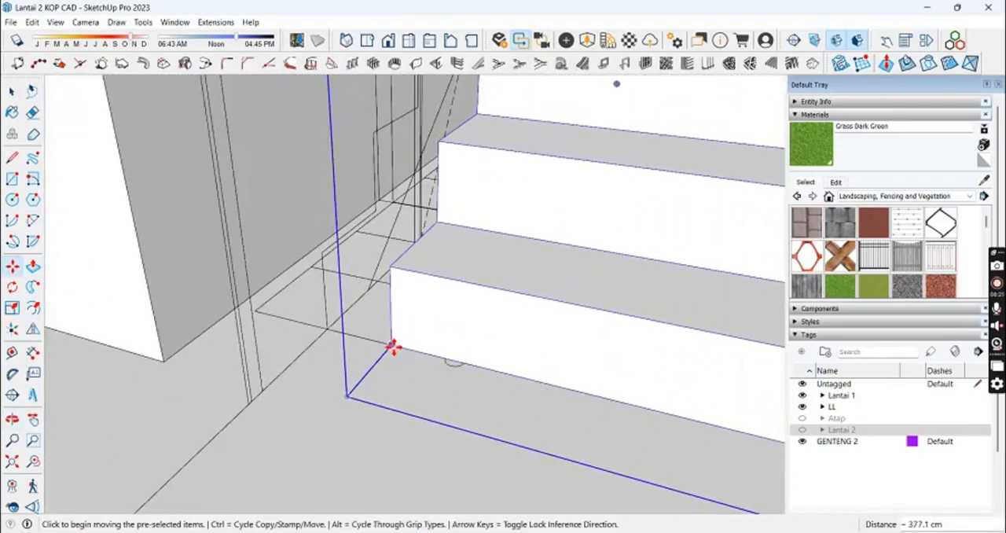
Step: Move the staircase from its first step's lower corner onto the corner of the stair outline beside the wall
click(393, 347)
click(252, 319)
key(space)
scroll(526, 323, down, 5)
middle_drag(535, 334, 454, 378)
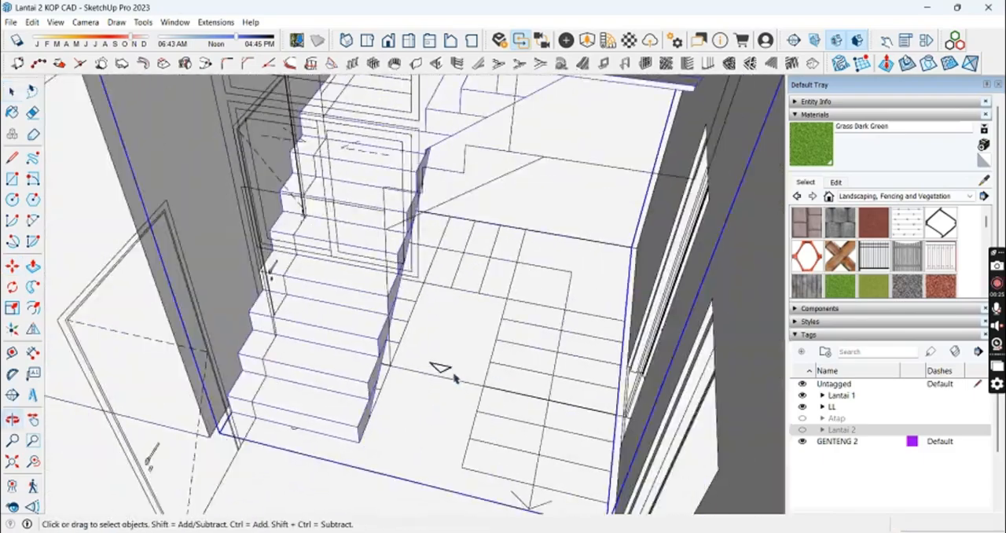
scroll(519, 380, down, 2)
Step: Deselect the staircase, hide the LL tag and show the Lantai 2 and Atap tags
middle_drag(539, 149, 543, 220)
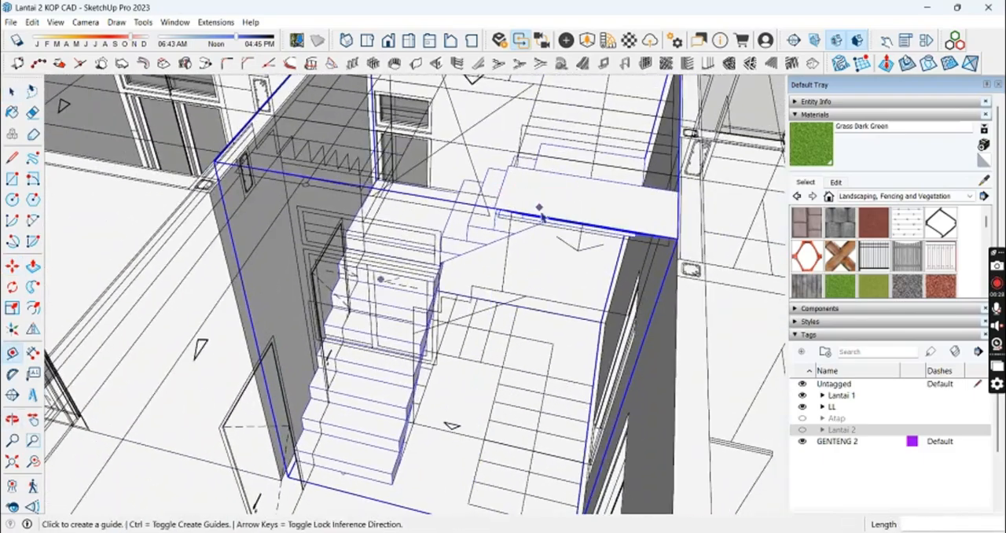
key(space)
scroll(541, 216, down, 6)
middle_drag(440, 260, 211, 243)
click(288, 499)
middle_drag(338, 216, 359, 287)
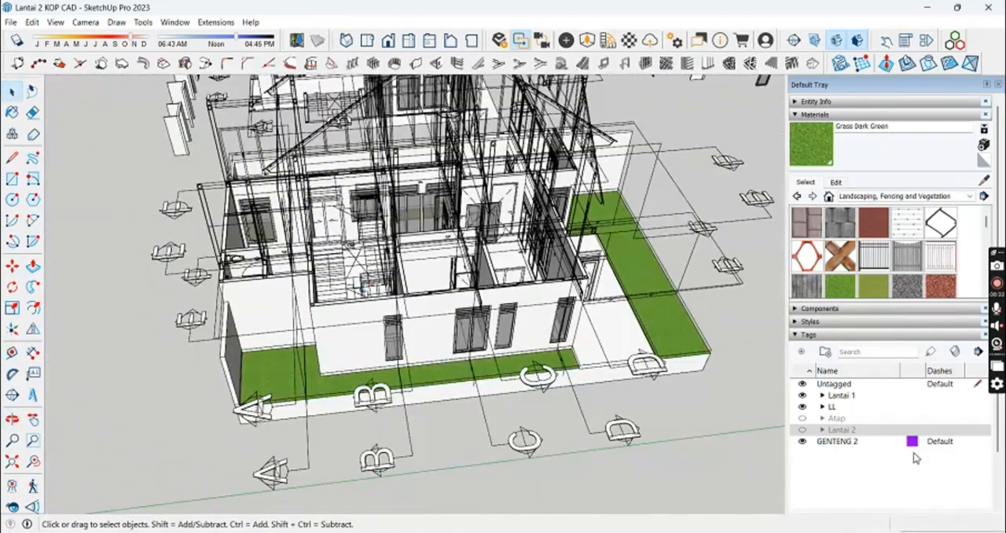
click(802, 407)
click(802, 418)
click(802, 418)
middle_drag(621, 371, 759, 459)
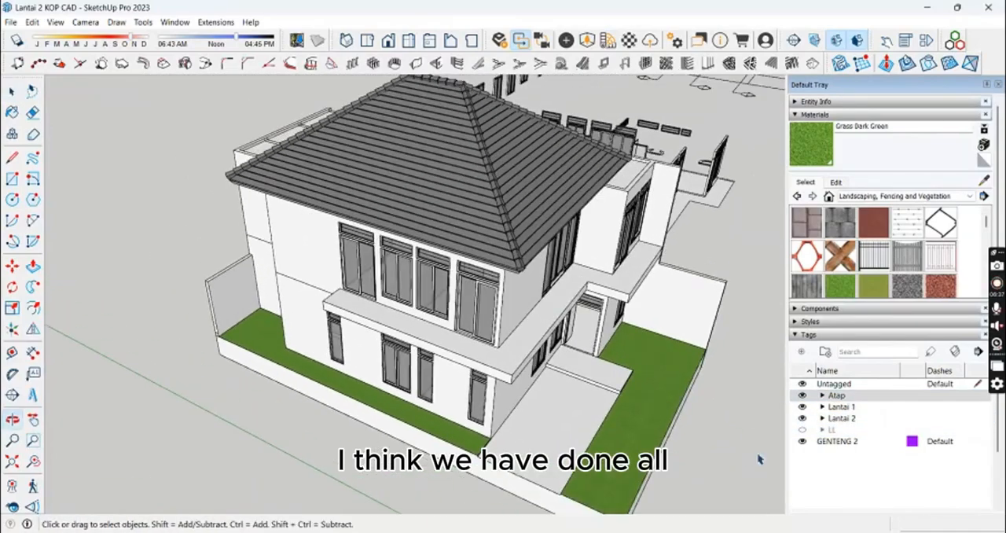
Step: Hide the Atap tag and inspect the staircase's steps up close
click(802, 395)
scroll(348, 225, up, 3)
middle_drag(348, 225, 42, 285)
scroll(386, 327, up, 4)
mouse_move(386, 328)
middle_down()
mouse_move(496, 302)
mouse_move(553, 384)
mouse_move(577, 290)
mouse_move(611, 353)
mouse_move(603, 382)
mouse_move(496, 244)
mouse_move(330, 377)
middle_up()
scroll(496, 303, up, 3)
scroll(552, 384, up, 3)
scroll(611, 353, up, 4)
key(t)
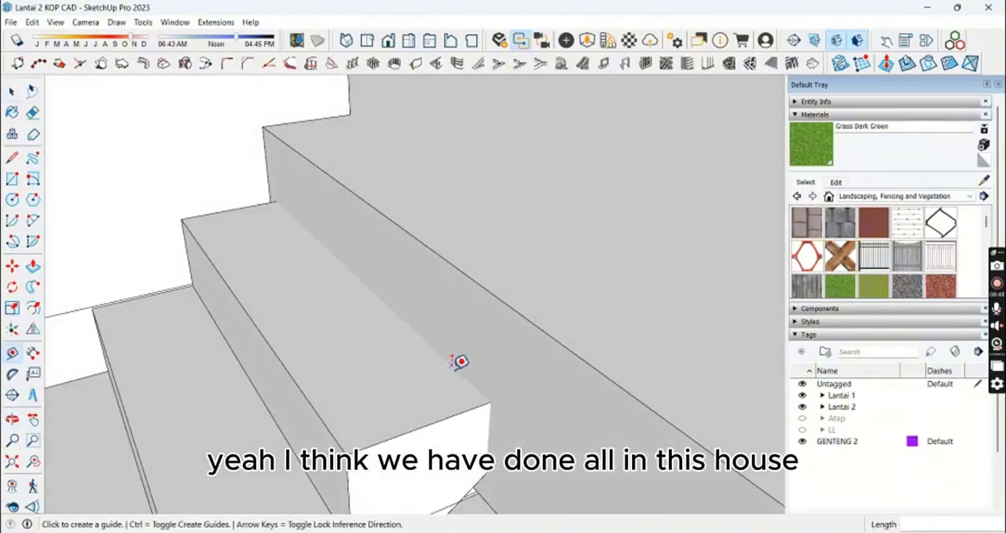
key(space)
middle_drag(461, 278, 420, 367)
Step: Examine the upper-floor rooms and the staircase opening from above
click(409, 40)
mouse_move(451, 290)
middle_down()
mouse_move(474, 406)
mouse_move(563, 260)
middle_up()
scroll(564, 260, down, 4)
mouse_move(460, 178)
middle_down()
mouse_move(381, 303)
mouse_move(456, 222)
mouse_move(316, 354)
mouse_move(334, 364)
mouse_move(496, 264)
middle_up()
scroll(496, 265, down, 4)
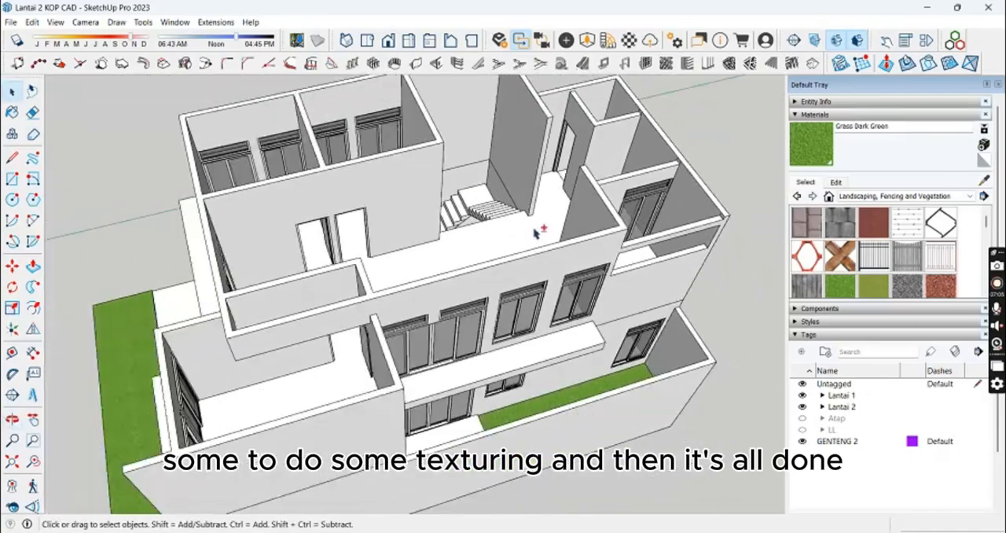
middle_drag(539, 231, 409, 251)
middle_drag(534, 267, 385, 291)
Step: Show the Atap tag and view the whole house with its roof
click(803, 418)
middle_drag(561, 304, 621, 312)
scroll(621, 312, down, 2)
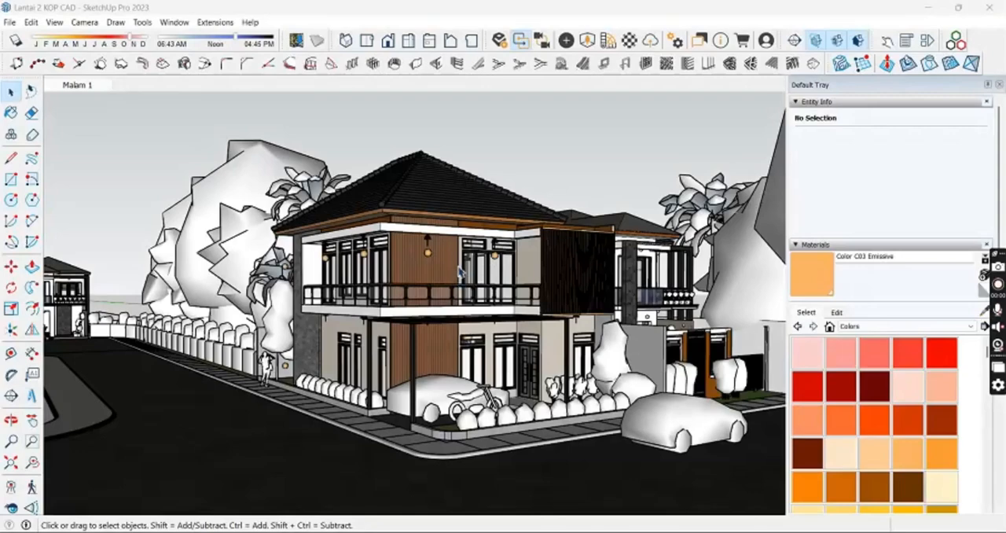
Step: View the textured house in the Malam 1 scene and switch to its night rendering in Enscape
mouse_move(459, 271)
middle_down()
mouse_move(433, 308)
mouse_move(535, 303)
mouse_move(494, 291)
mouse_move(464, 233)
mouse_move(597, 231)
mouse_move(460, 225)
mouse_move(543, 256)
middle_up()
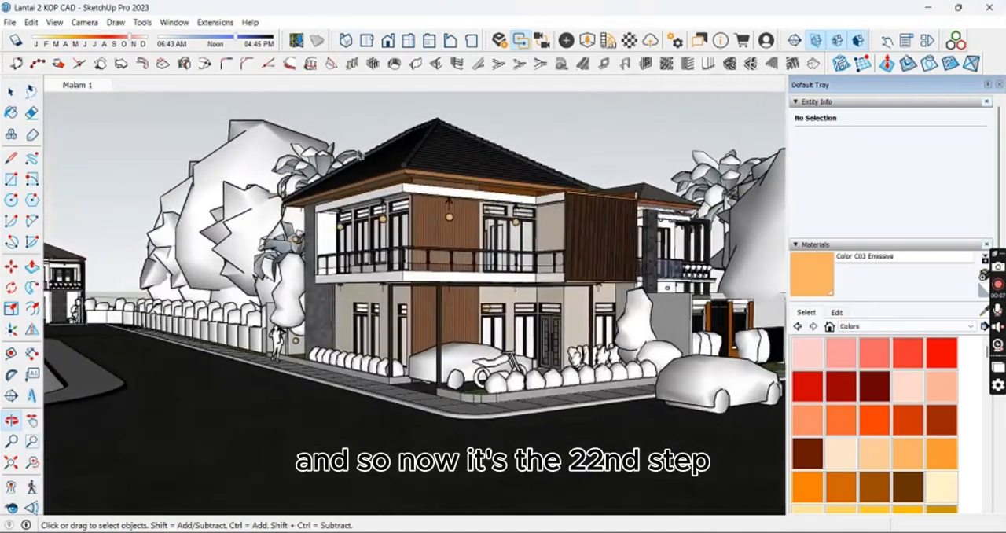
click(75, 85)
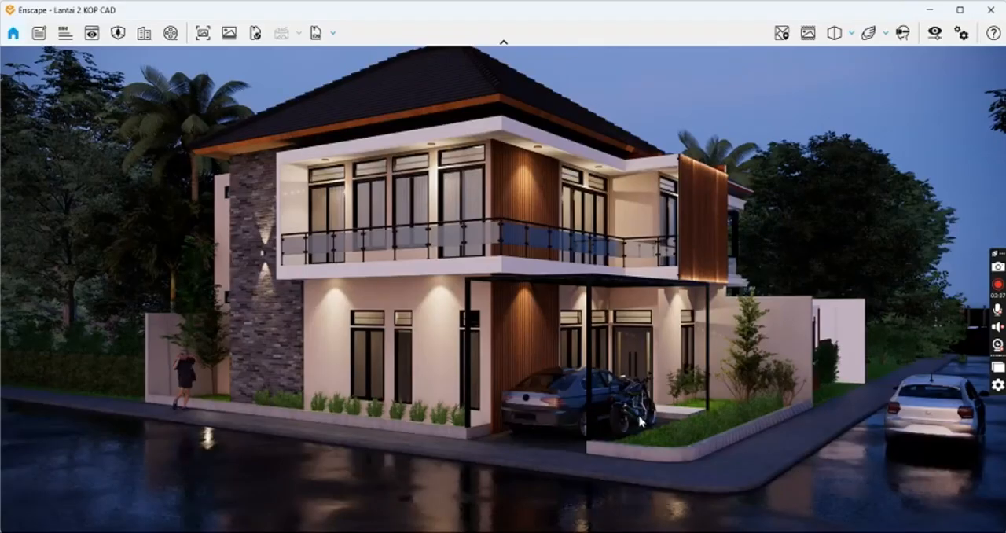
right_drag(544, 194, 506, 201)
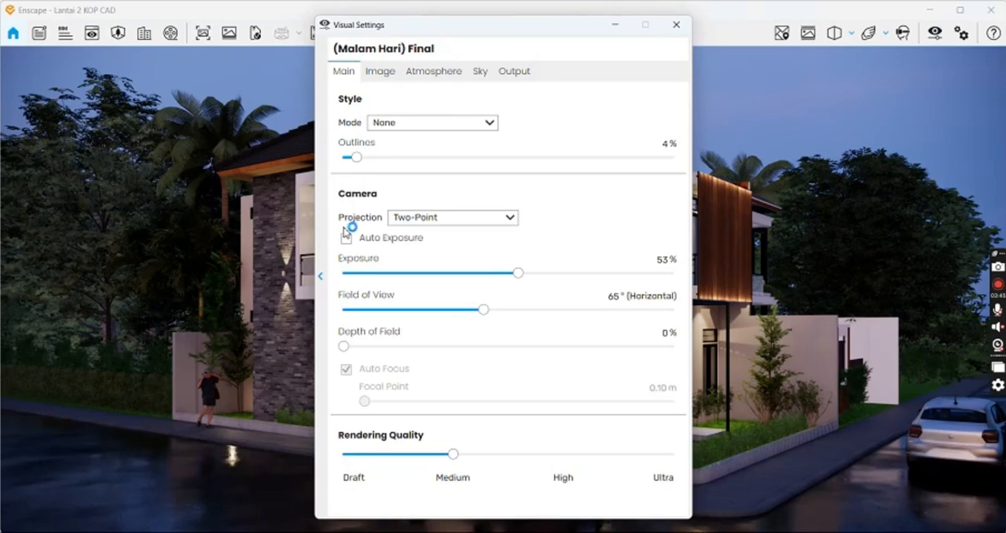
Step: Try a camera exposure of 79% in the night preset's visual settings, then return it to 53%
click(383, 71)
click(351, 74)
drag(534, 281, 605, 275)
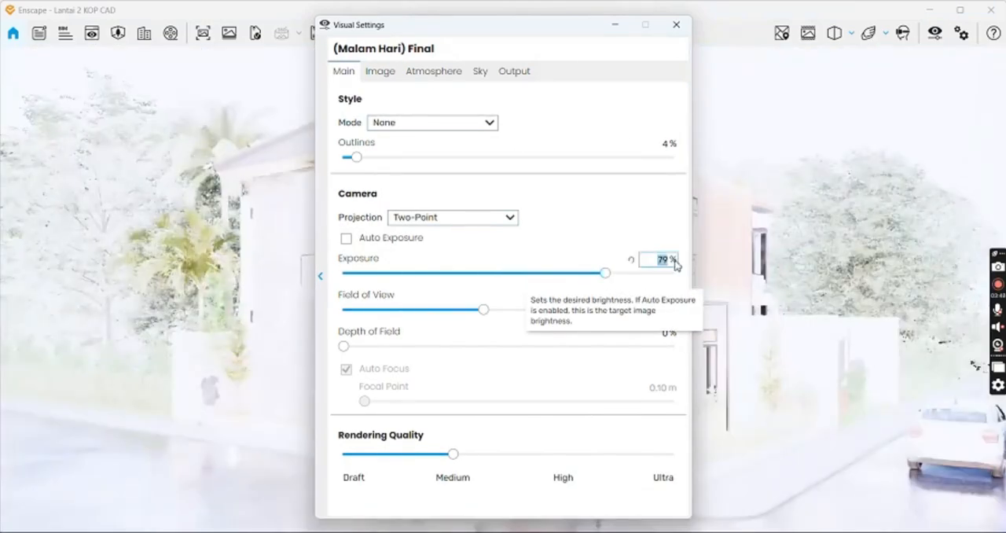
text(62)
Step: Review the image correction, atmosphere and skybox settings of the (Malam Hari) Final preset
click(365, 72)
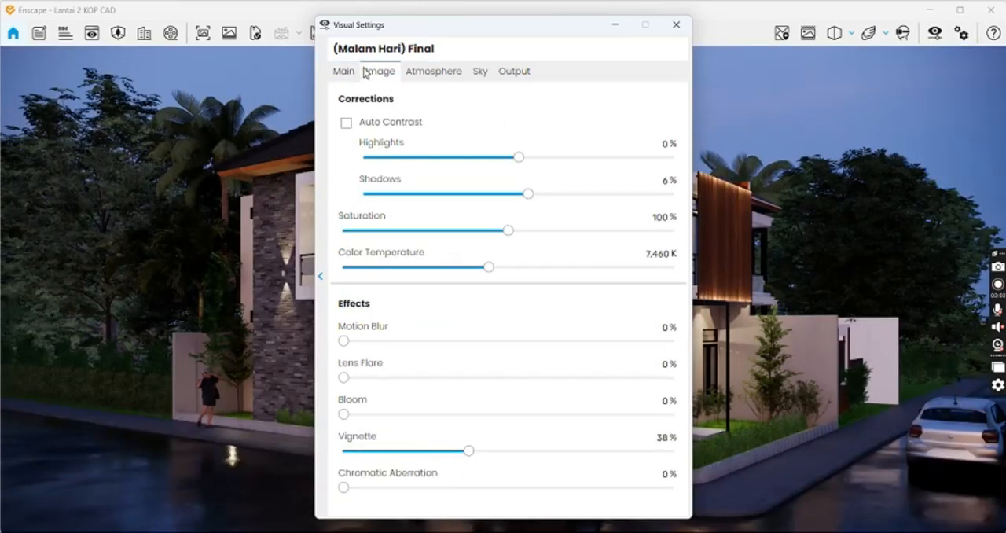
click(446, 75)
click(477, 74)
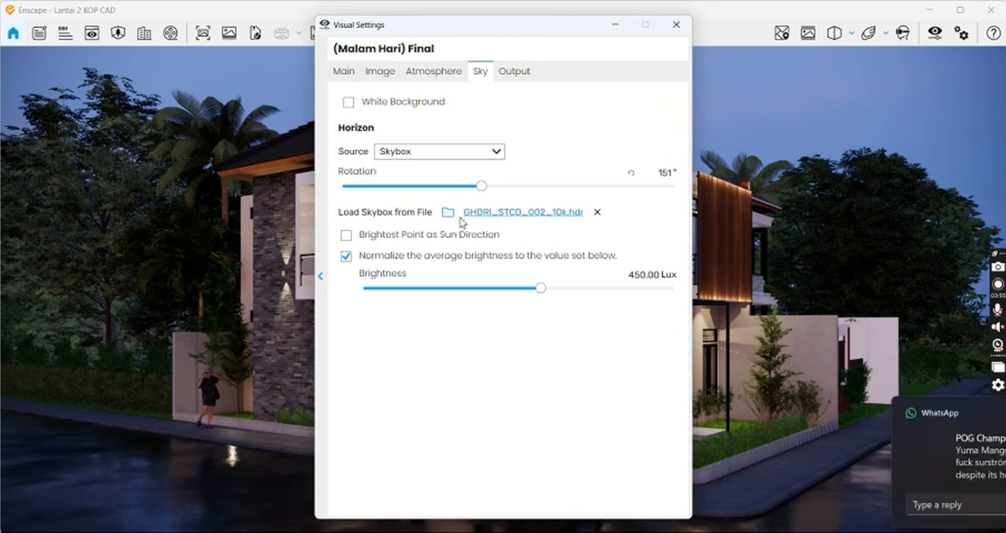
Step: Examine the output settings, including the options for image resolution, panorama resolution, video compression quality and frames per second
click(519, 74)
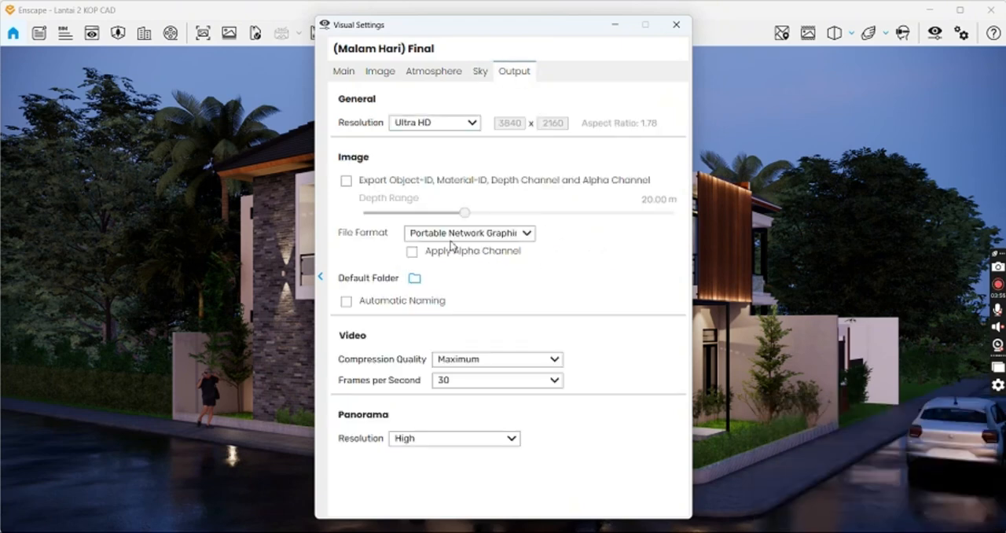
click(452, 126)
click(439, 126)
click(441, 442)
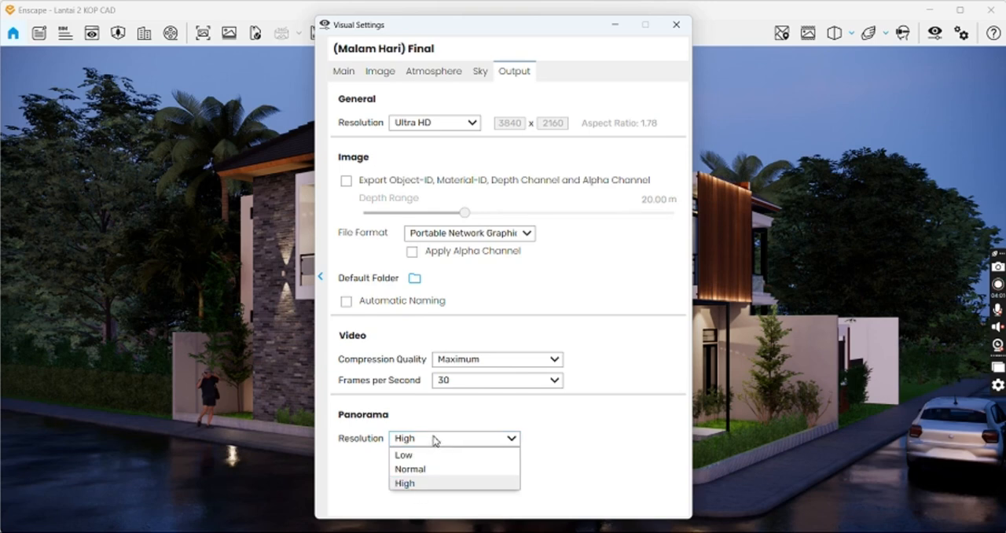
click(435, 441)
click(473, 365)
click(502, 363)
click(486, 382)
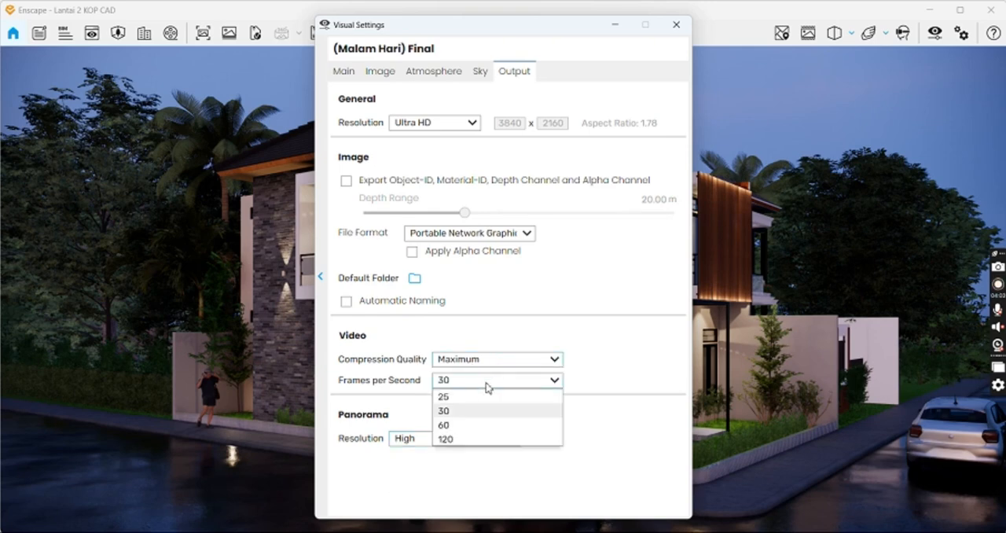
click(475, 363)
Step: Examine the camera exposure and field of view, followed by the image effects, illumination and horizon settings of the night preset
click(344, 71)
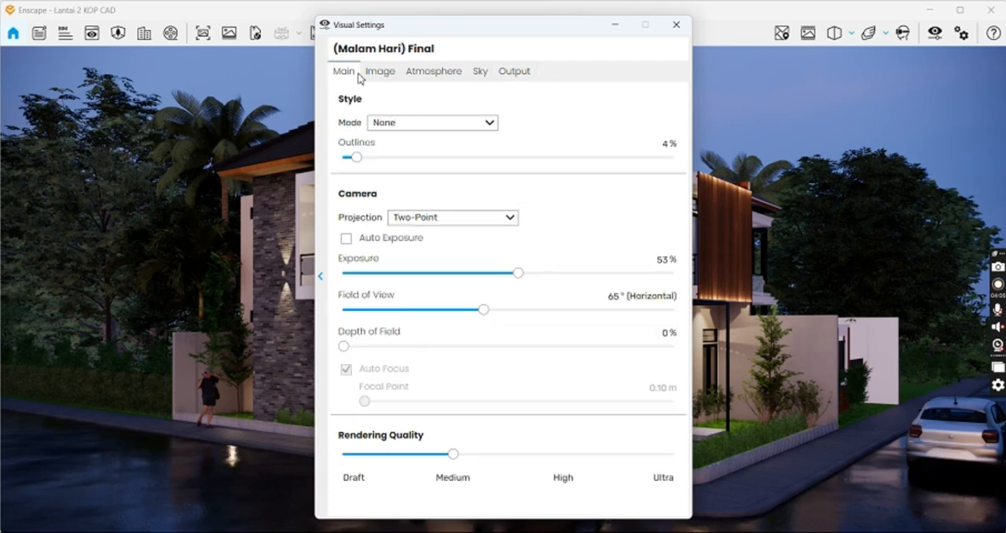
drag(437, 36, 452, 22)
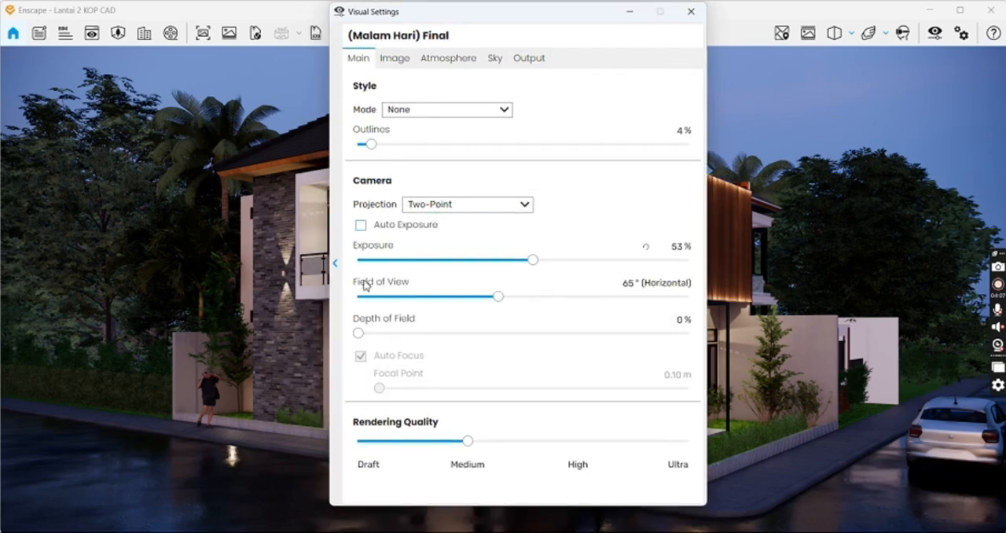
click(397, 59)
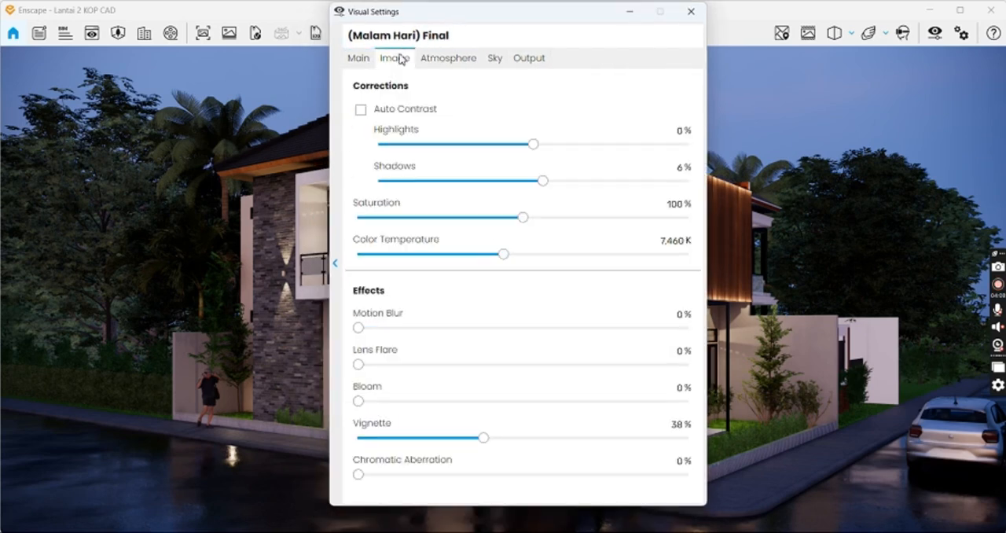
click(463, 65)
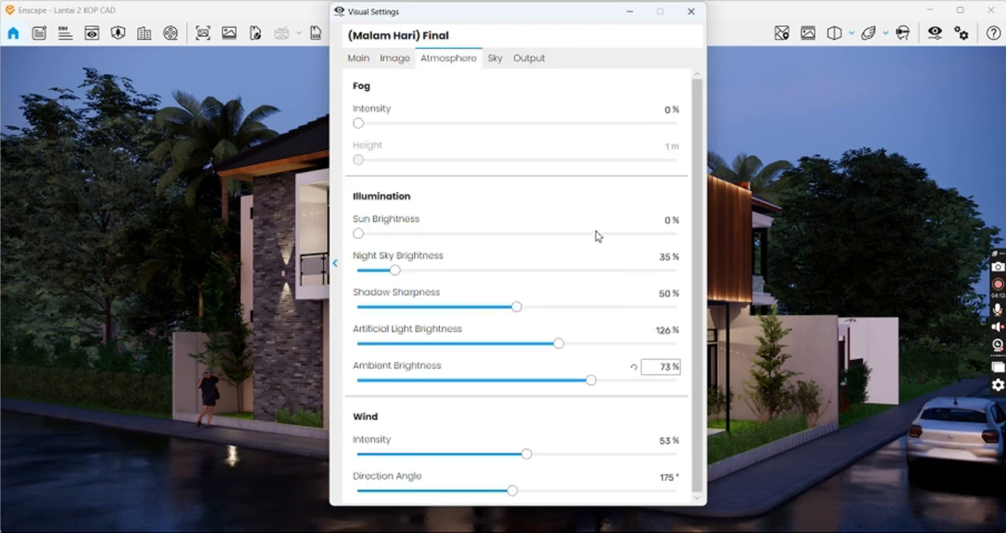
click(495, 60)
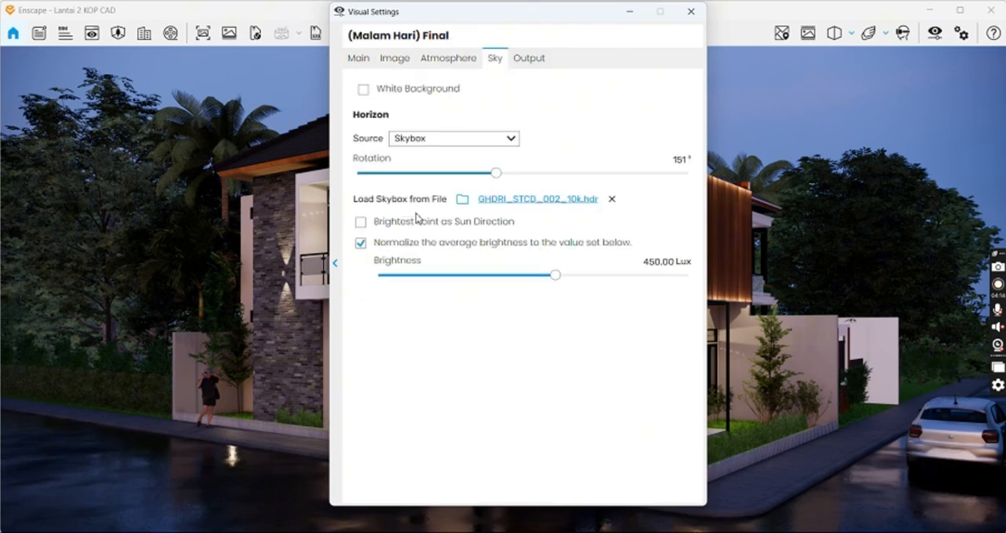
click(358, 59)
Step: Move the visual settings dialog aside to uncover the house and expand the list of saved presets
drag(536, 18, 786, 47)
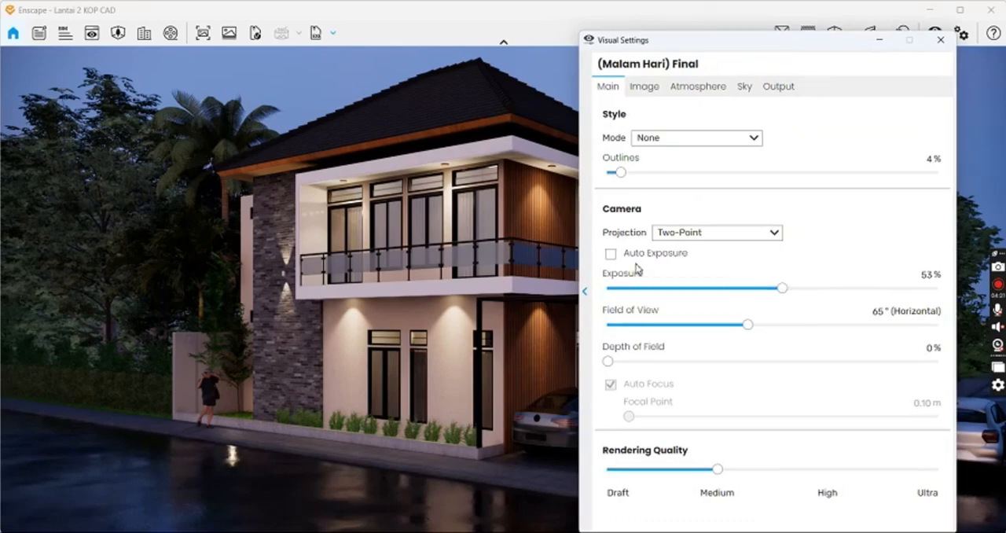
click(586, 296)
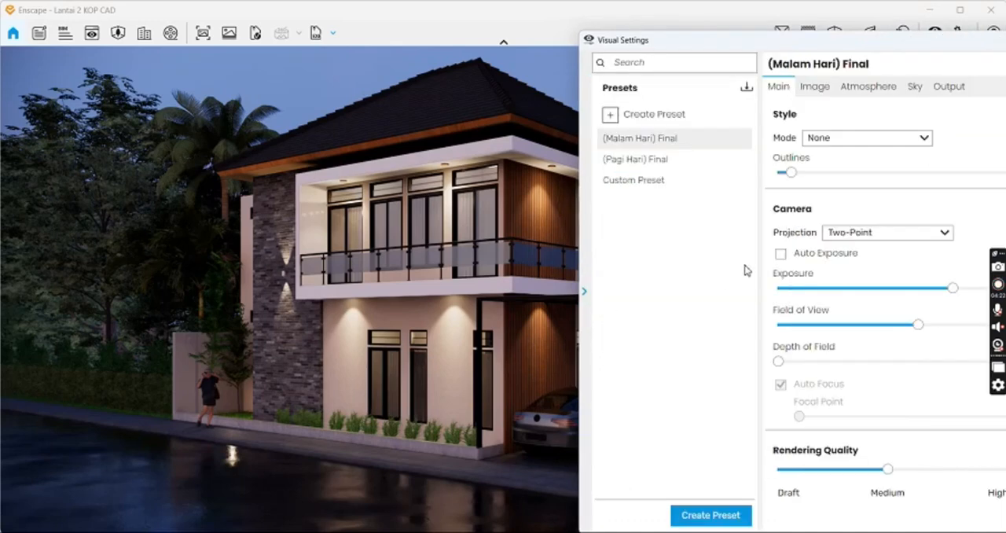
Step: Apply the (Pagi Hari) Final preset and frame the whole house from its street corner, including the carport and parked car
click(640, 159)
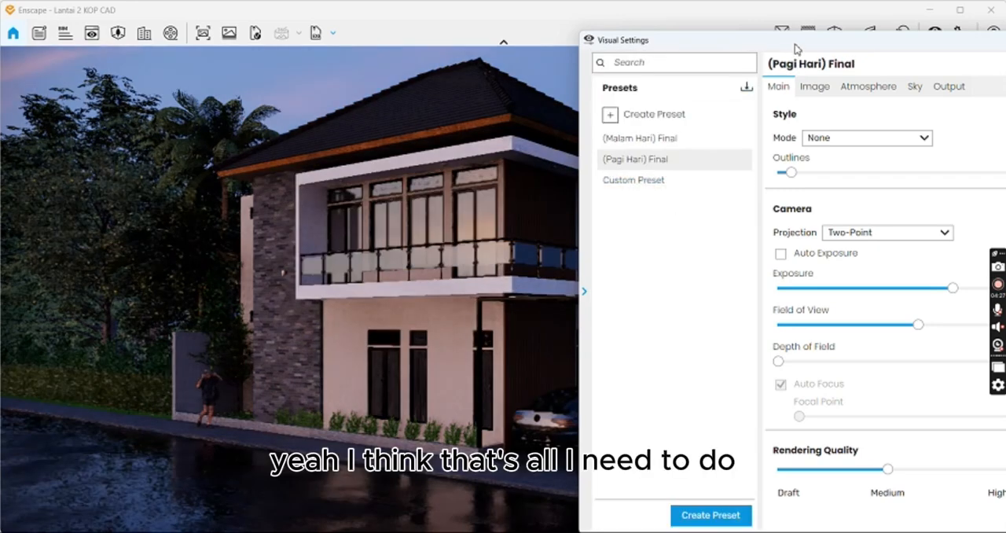
drag(819, 51, 395, 49)
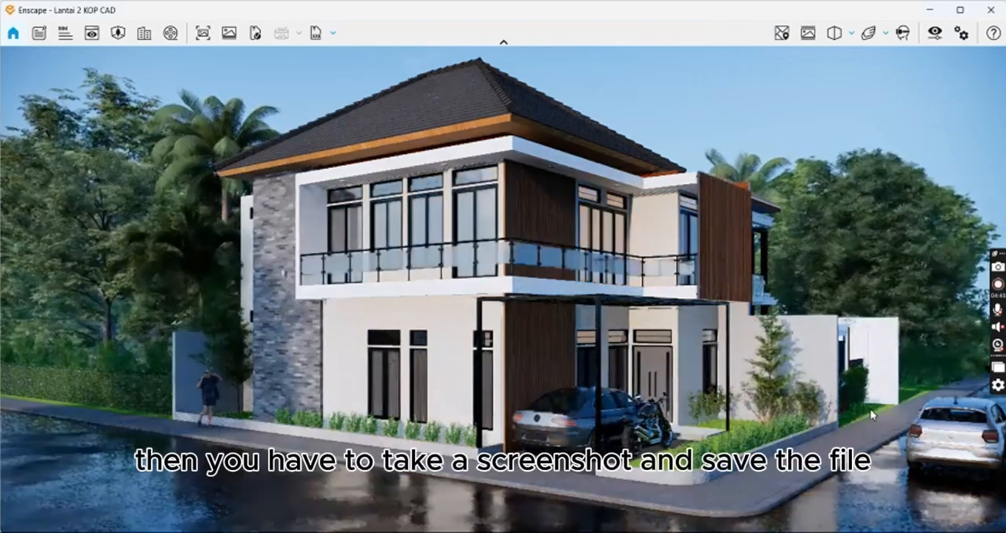
right_drag(498, 283, 432, 283)
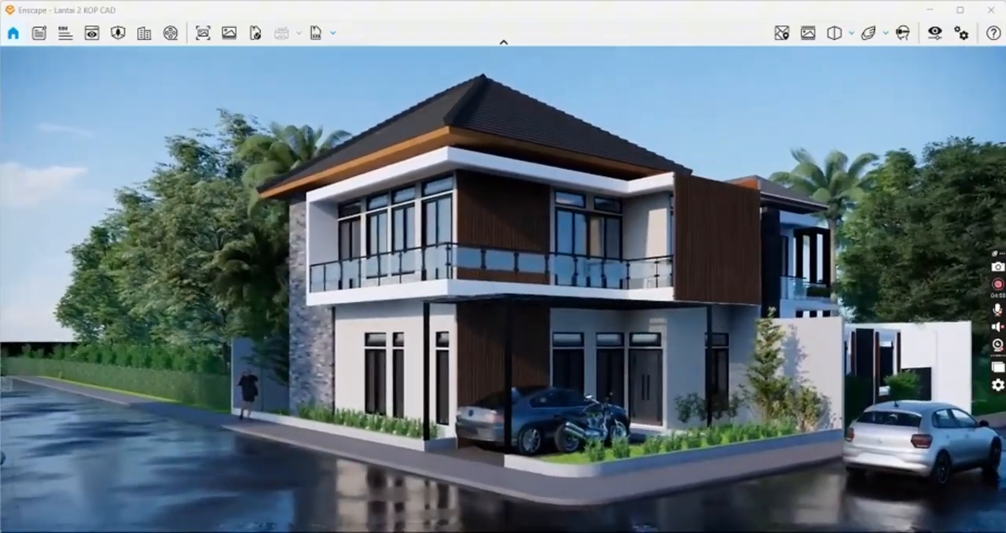
right_drag(346, 252, 385, 251)
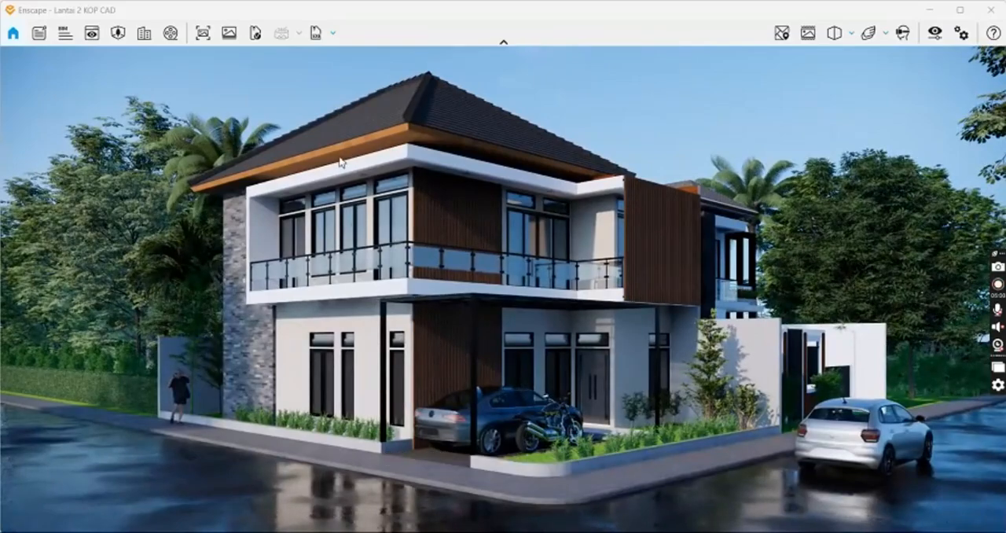
scroll(576, 395, up, 8)
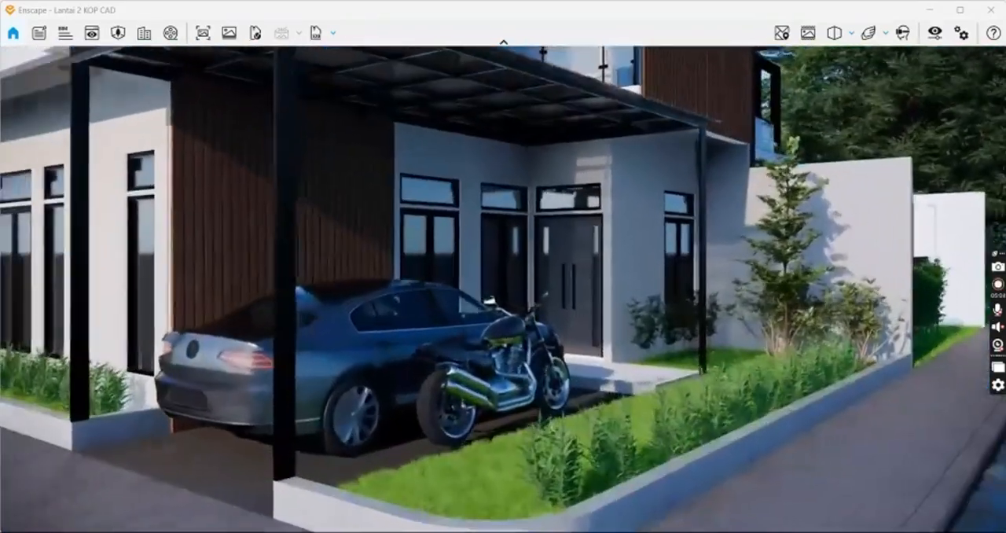
right_drag(550, 346, 393, 299)
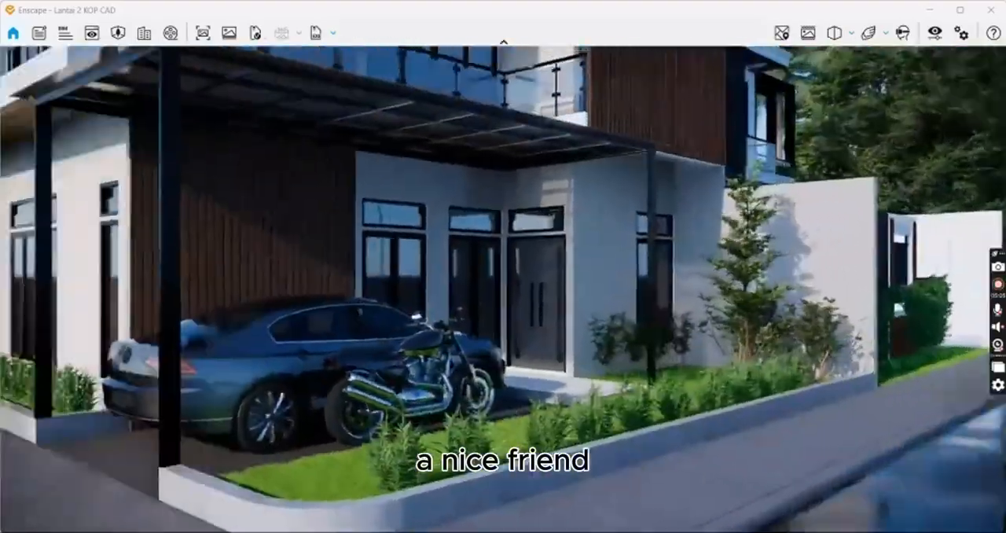
scroll(503, 302, down, 6)
mouse_move(502, 303)
right_down()
mouse_move(338, 298)
mouse_move(676, 305)
mouse_move(495, 313)
right_up()
right_drag(629, 242, 618, 244)
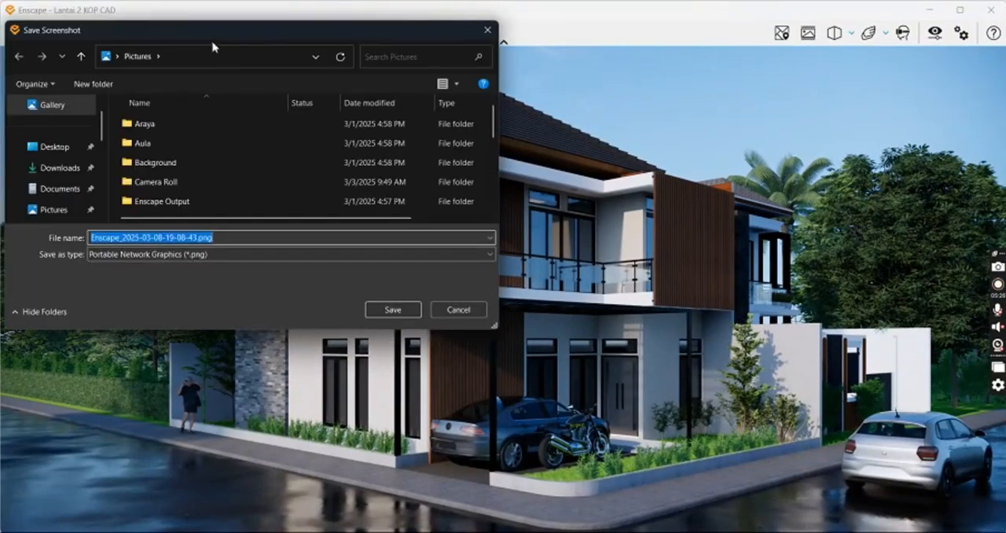
Step: Capture a screenshot of the daytime house view and save it to the Desktop as the PNG file Test 01
drag(213, 36, 265, 72)
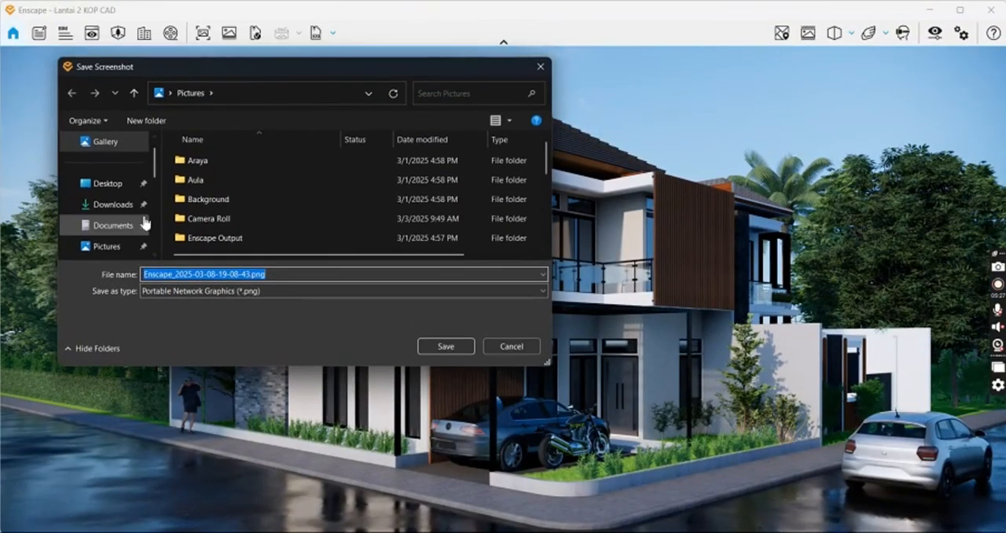
click(120, 186)
text(Test 01)
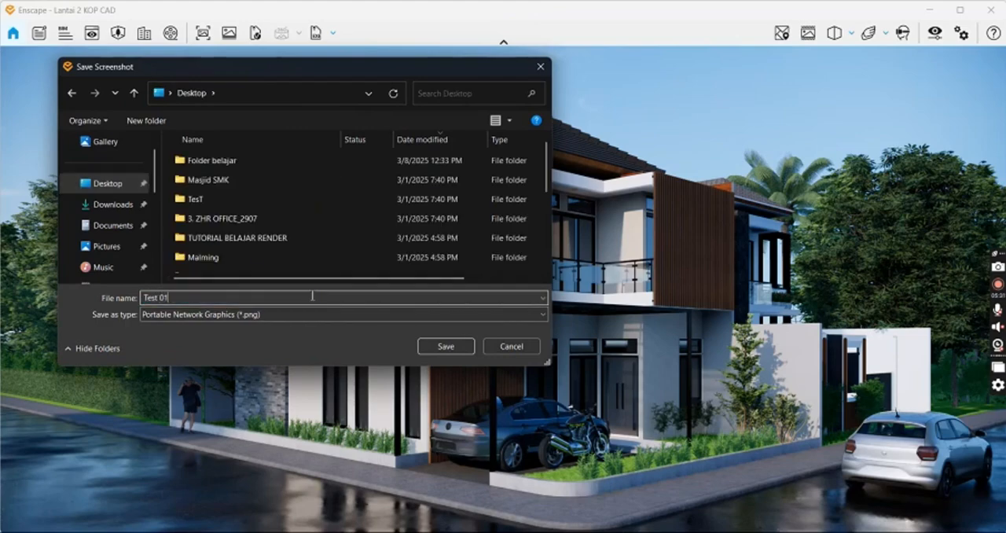
click(448, 346)
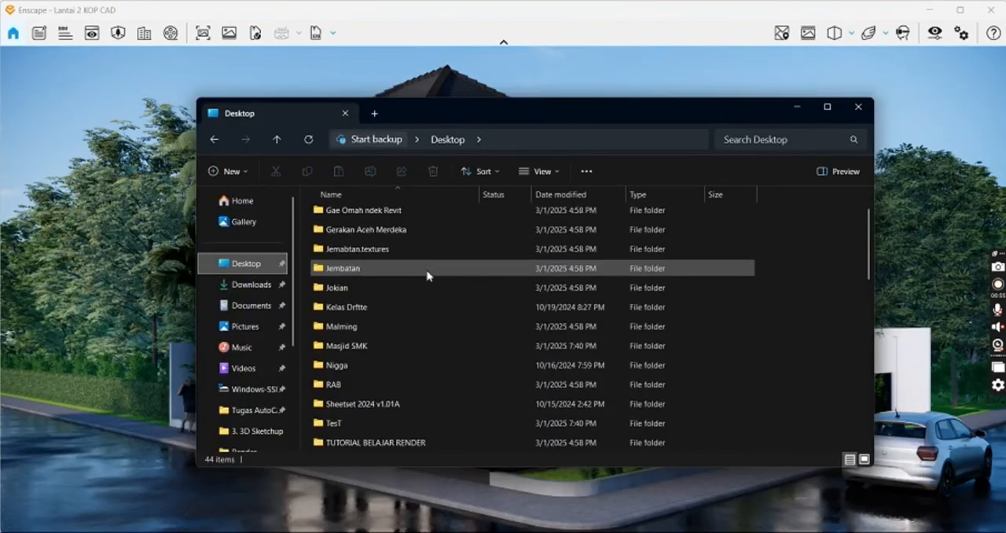
Step: Sort the Desktop folder by date modified and open the saved render Test 01.png in a maximized viewer
scroll(426, 275, down, 10)
scroll(392, 382, up, 10)
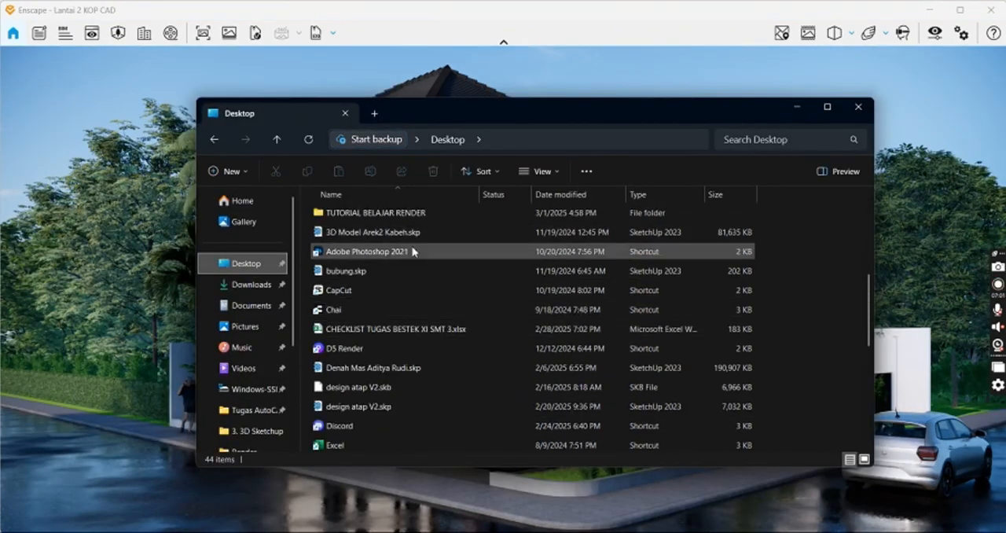
scroll(598, 311, up, 5)
click(558, 194)
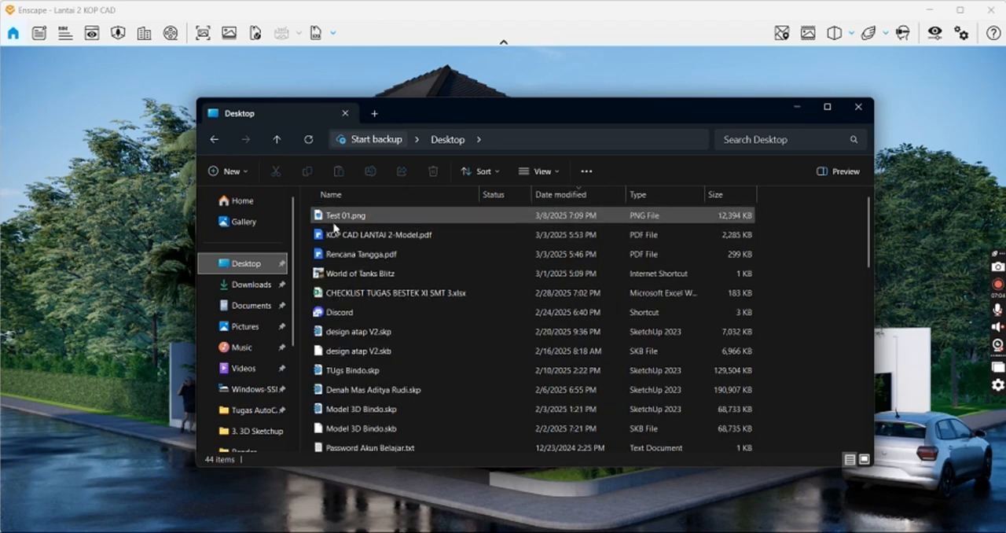
double_click(366, 220)
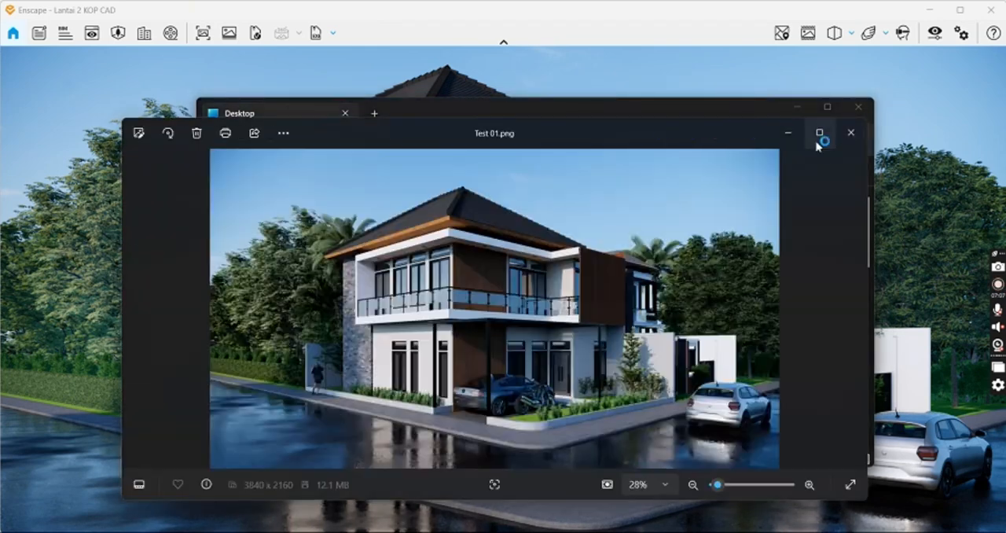
click(819, 133)
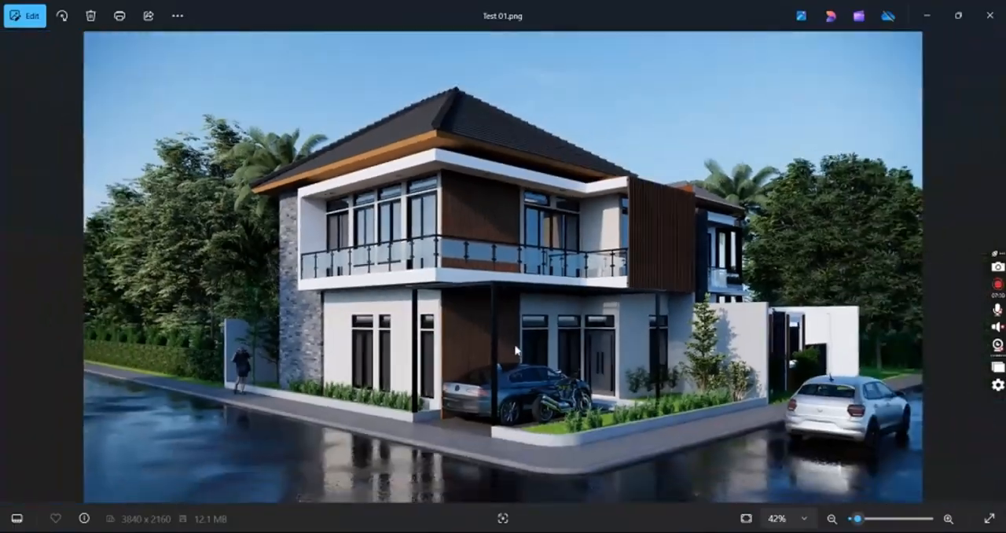